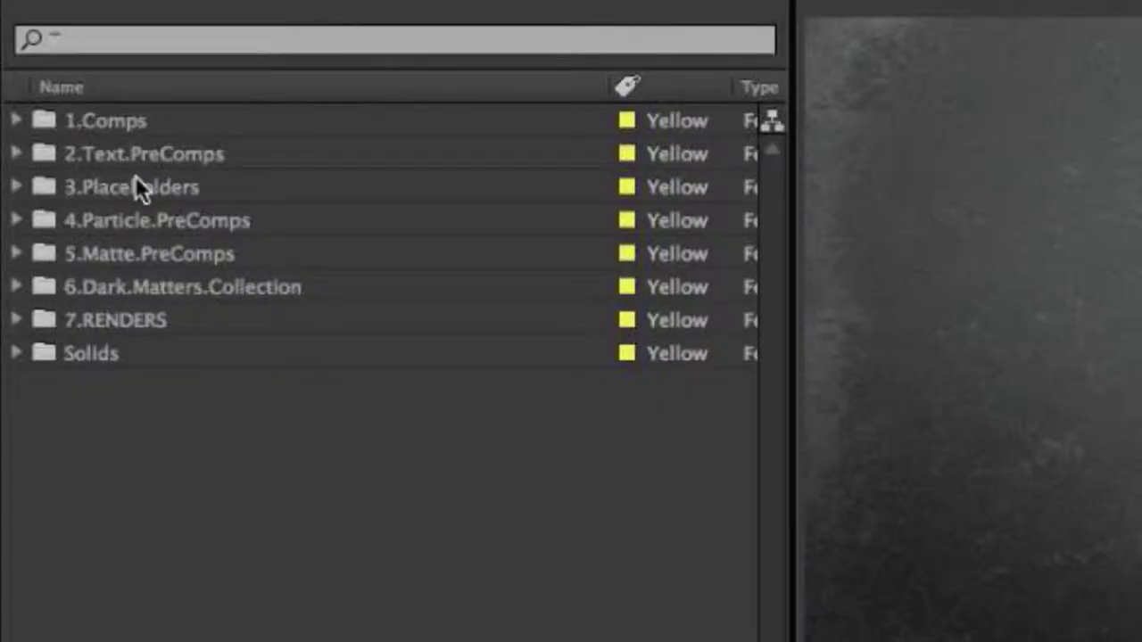
- Expand the 1.Comps folder, look through its list of compositions, and collapse it again
left_click(19, 120)
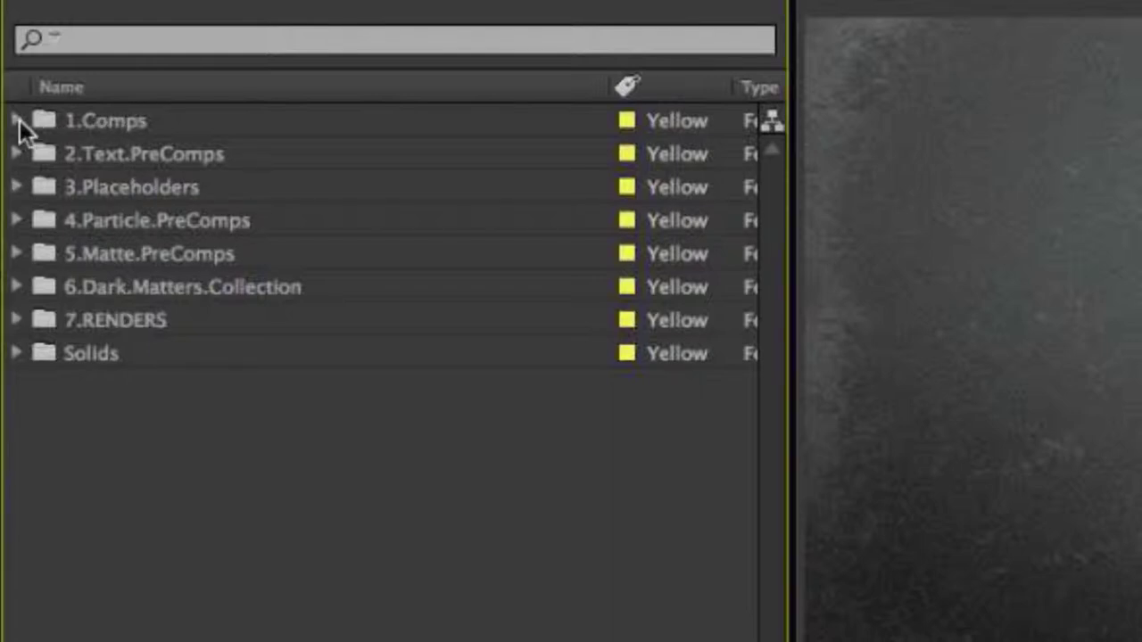
left_click(17, 121)
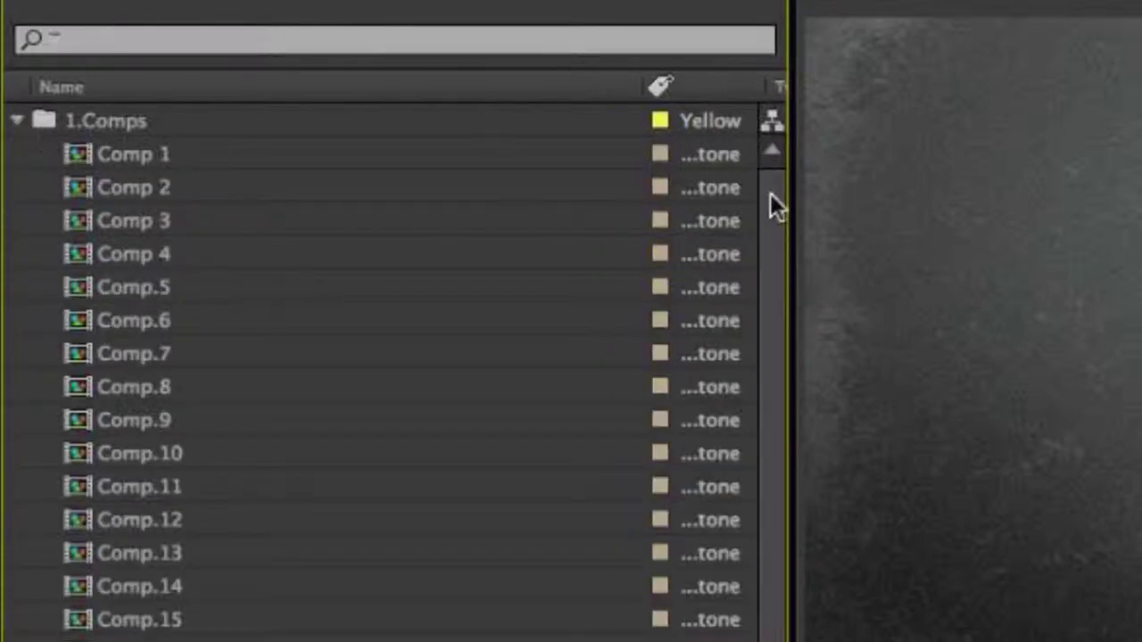
scroll(785, 375, "down", 2)
scroll(783, 451, "down", 2)
scroll(784, 451, "up", 5)
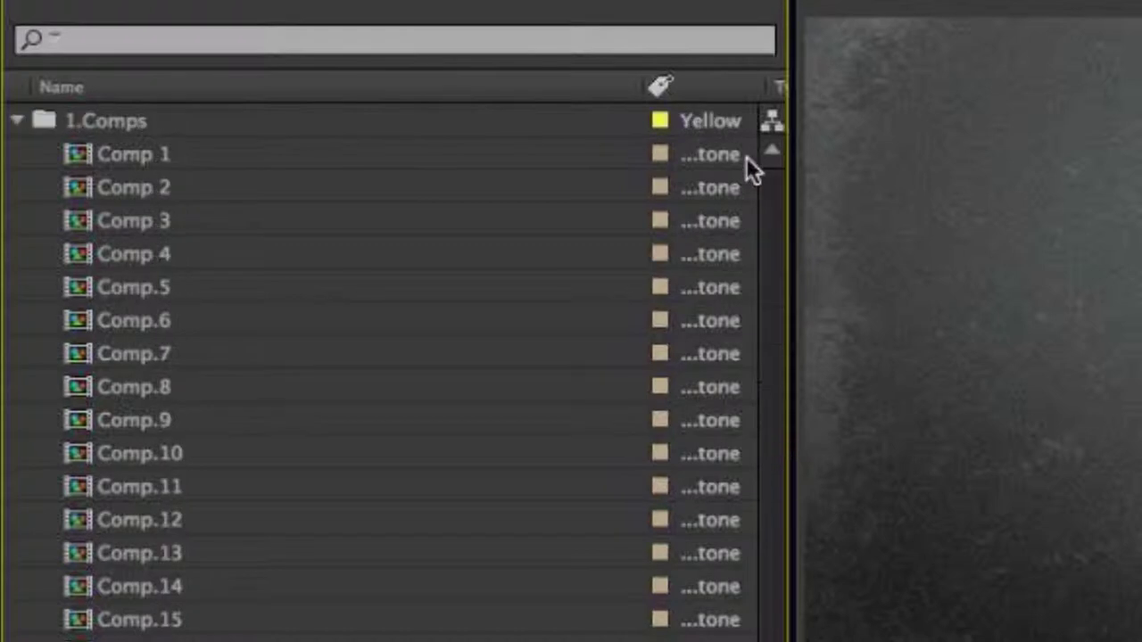
left_click(19, 121)
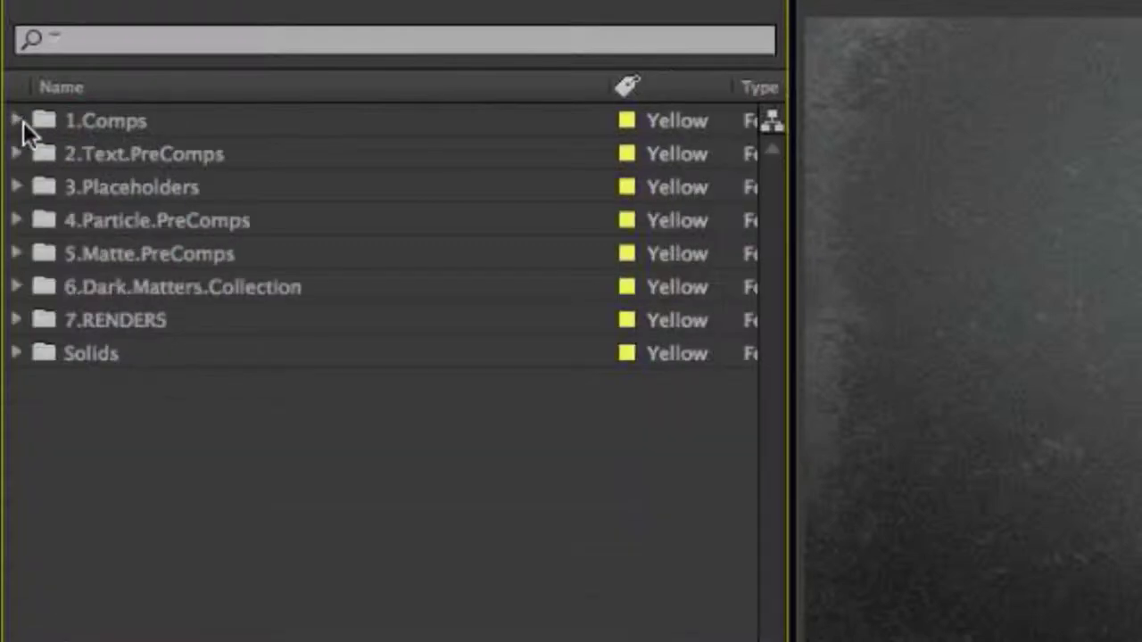
- Look over the text precomps inside the 2.Text.PreComps folder, then collapse the folder
left_click(100, 157)
left_click(17, 154)
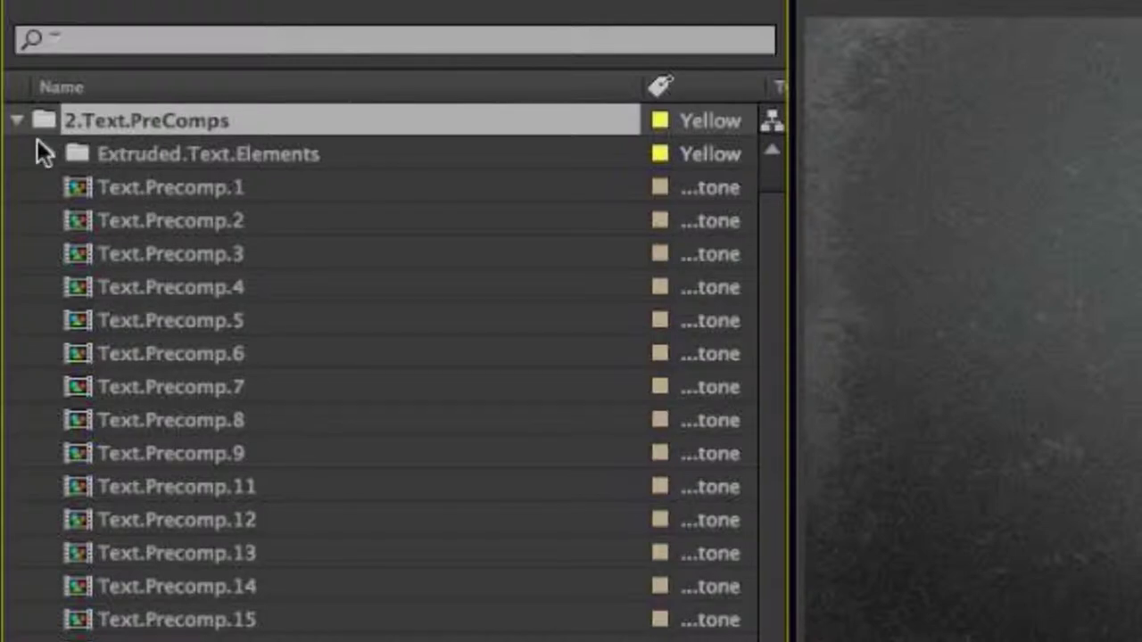
left_click(18, 119)
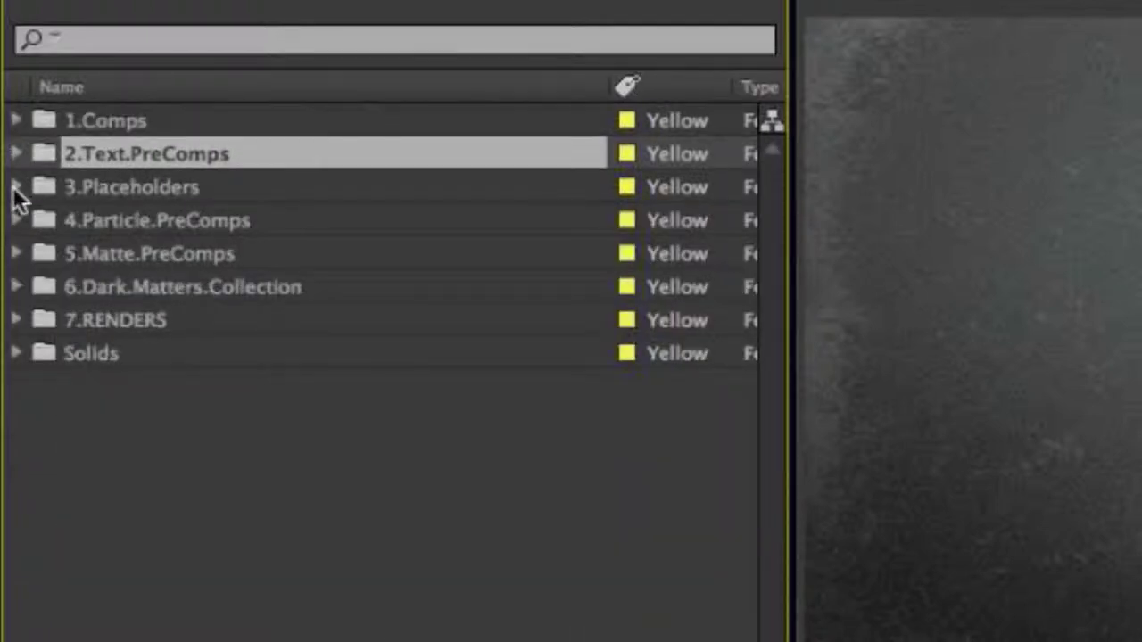
- Examine the placeholders in the 3.Placeholders folder and its EXTRA.Drag.&.Drop subfolder, closing both when done
left_click(16, 188)
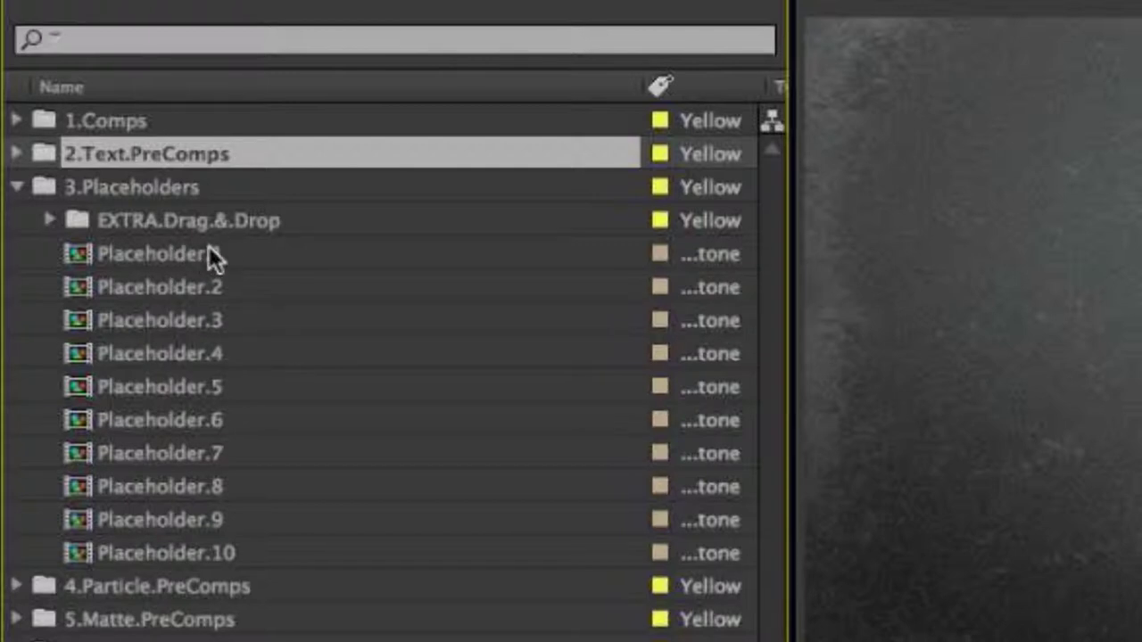
left_click(51, 219)
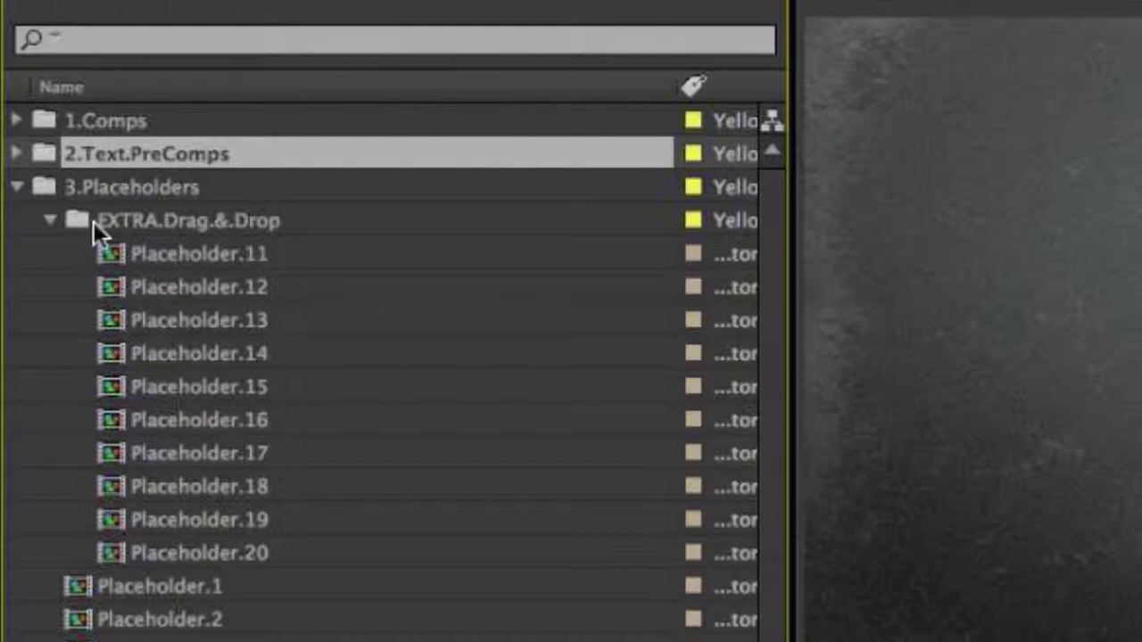
left_click(48, 221)
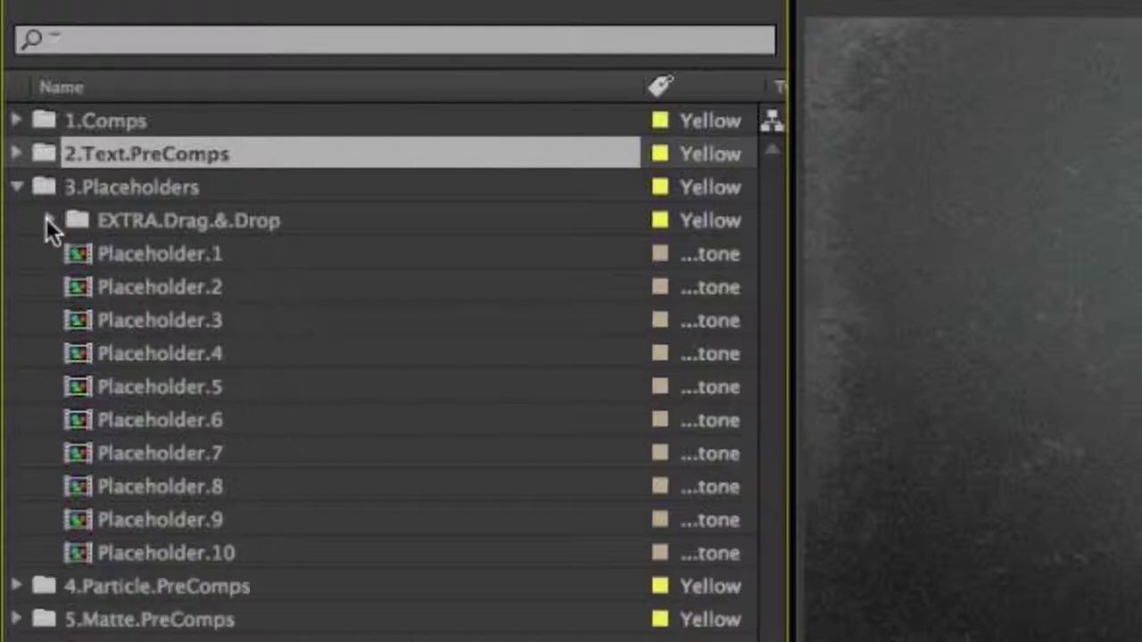
left_click(19, 190)
- Review the contents of the 4.Particle.PreComps and 5.Matte.PreComps folders, collapsing each one after viewing
left_click(18, 221)
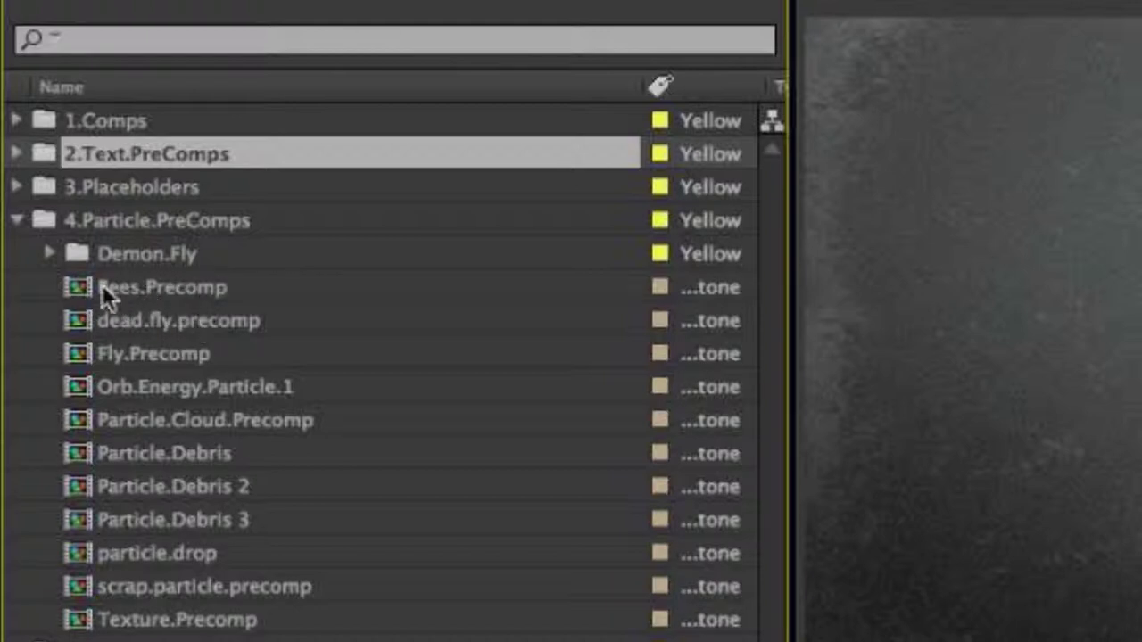
left_click(17, 220)
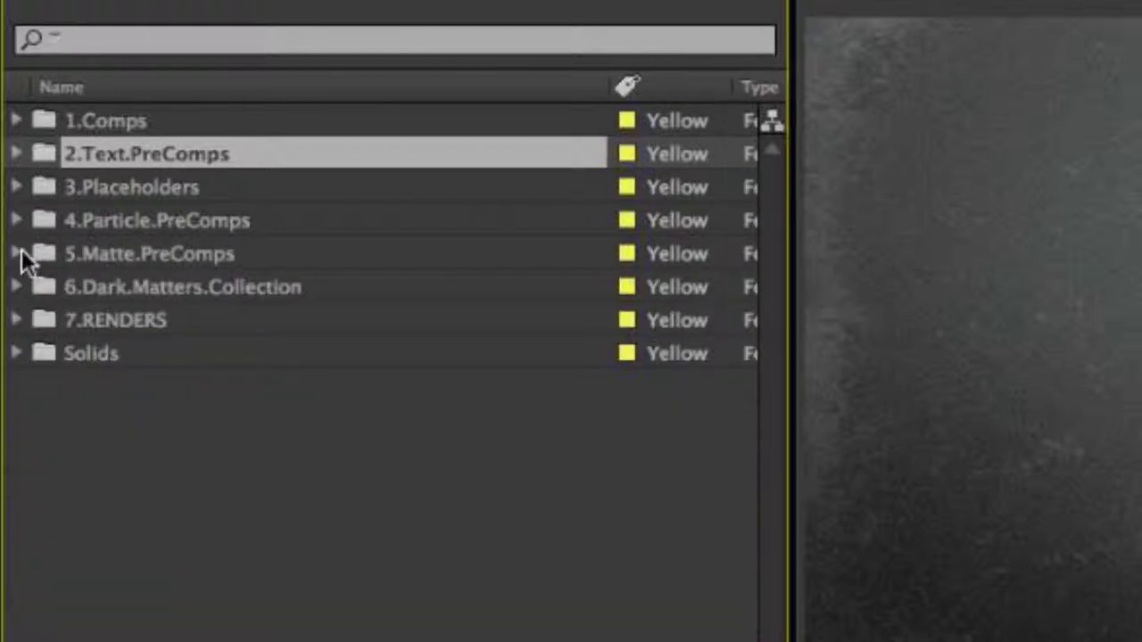
left_click(17, 254)
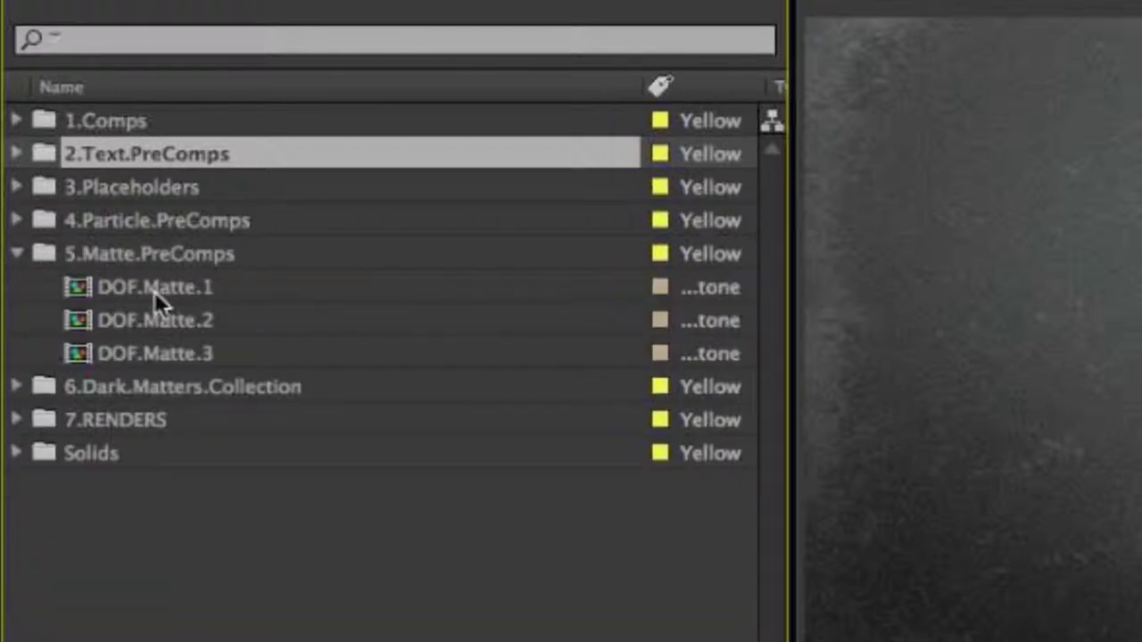
left_click(17, 255)
- View the subfolders of 6.Dark.Matters.Collection and collapse the folder
left_click(17, 287)
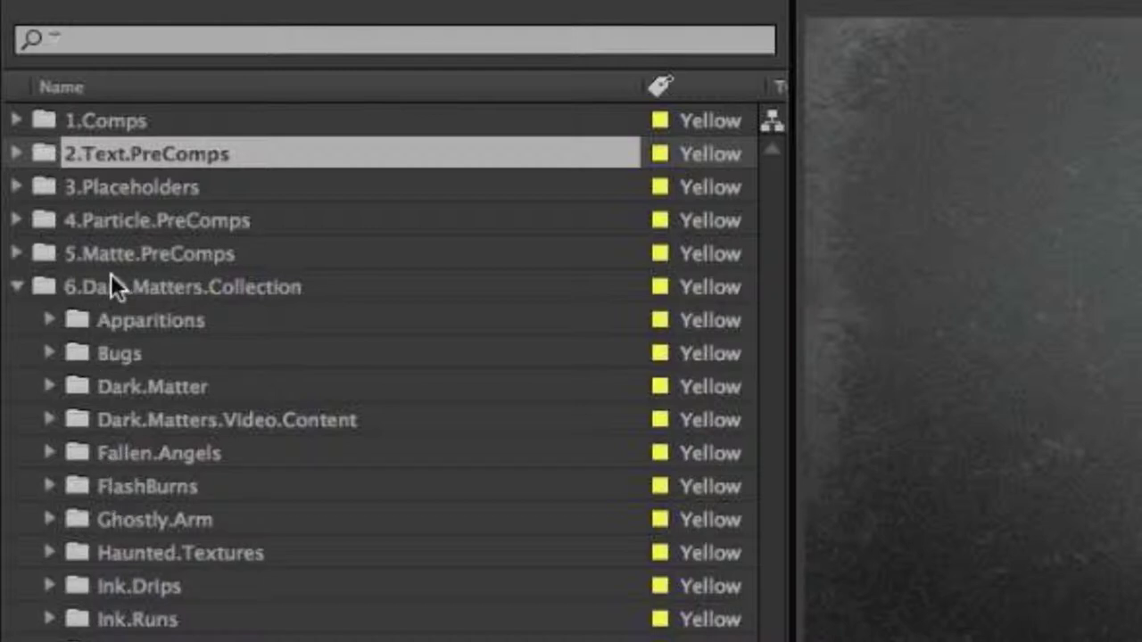
left_click(27, 288)
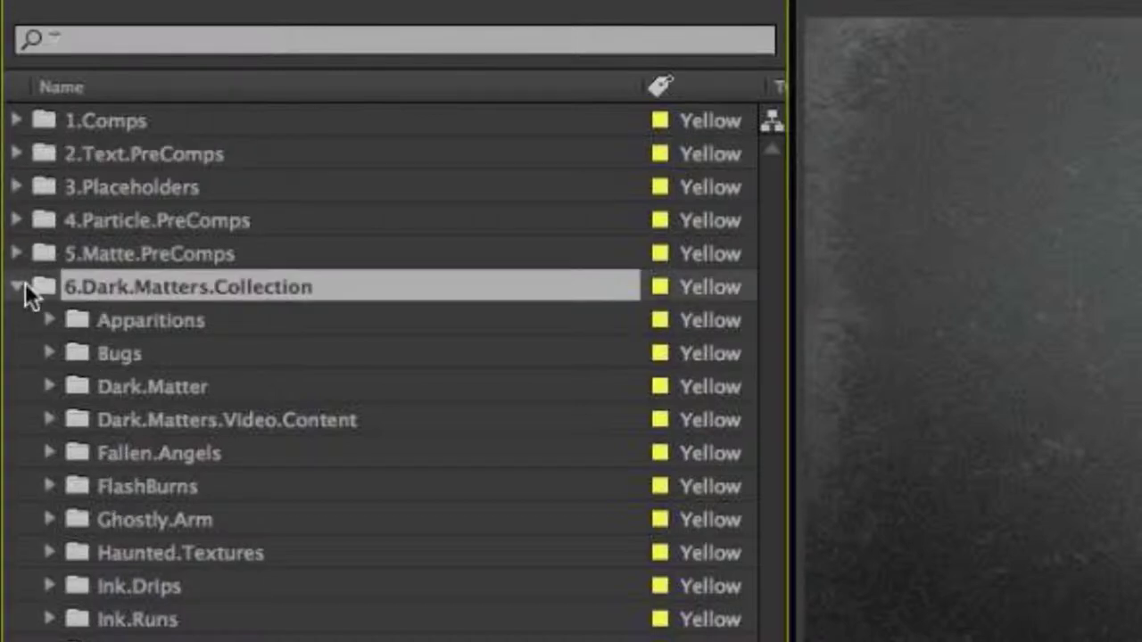
left_click(16, 287)
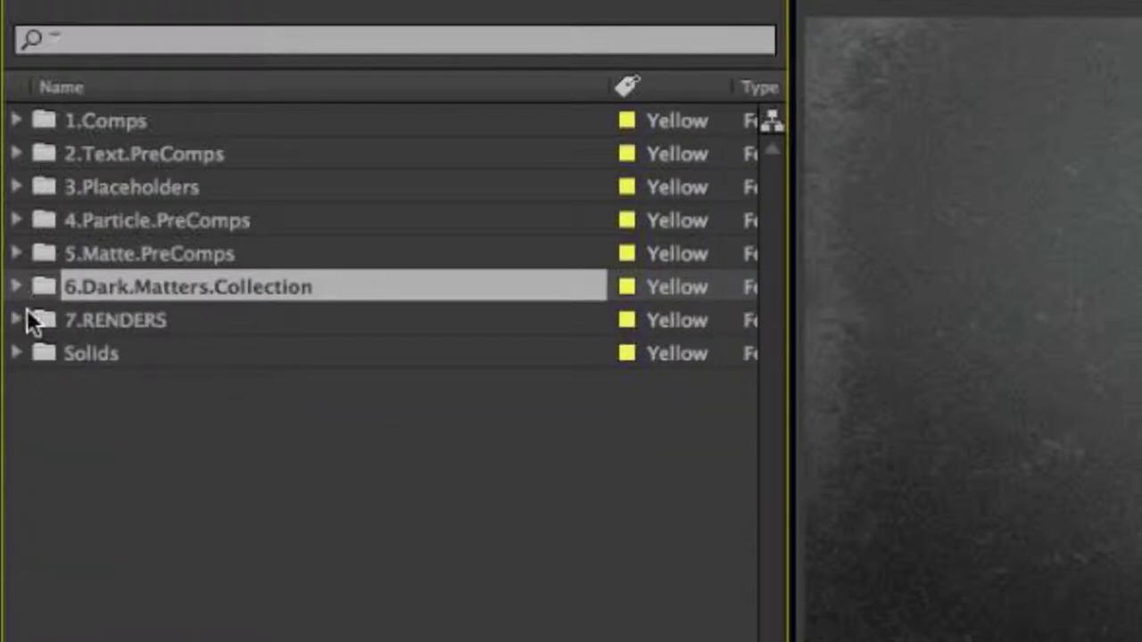
- Expand the 7.RENDERS folder and check the details of the 4K, 720p and 1080p Chapter.1 render compositions
left_click(18, 319)
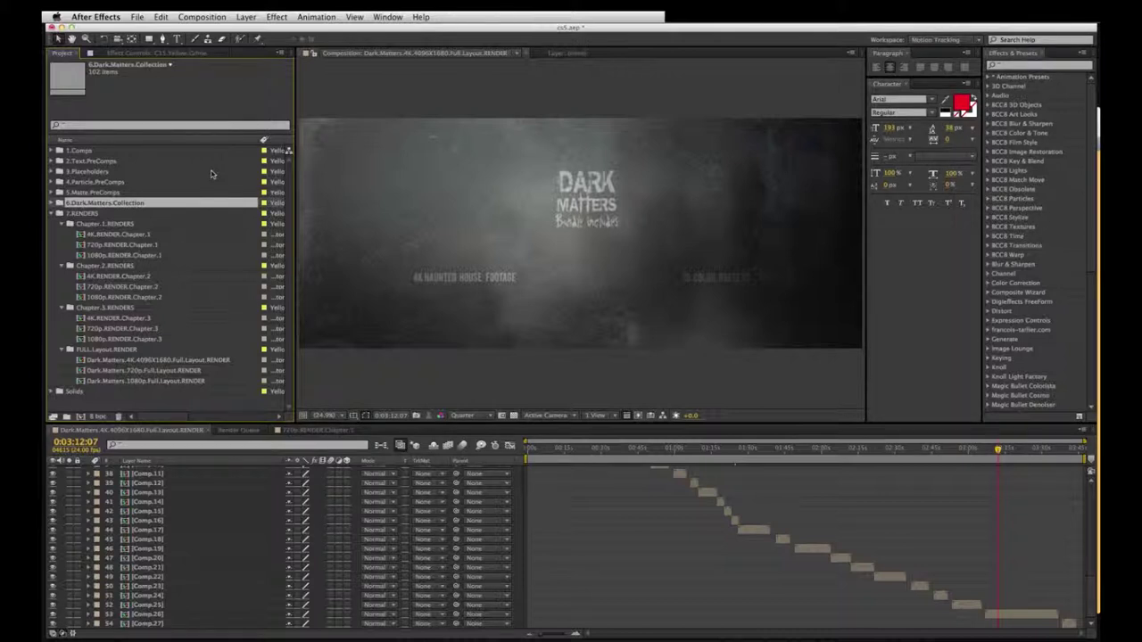
left_click(82, 234)
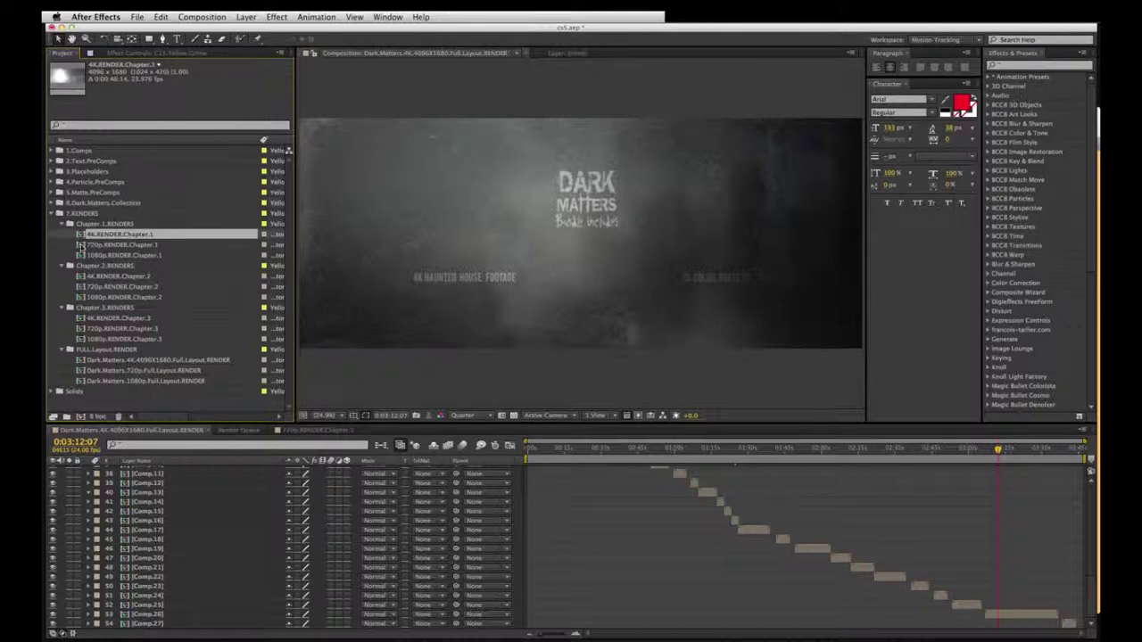
left_click(81, 245)
left_click(82, 256)
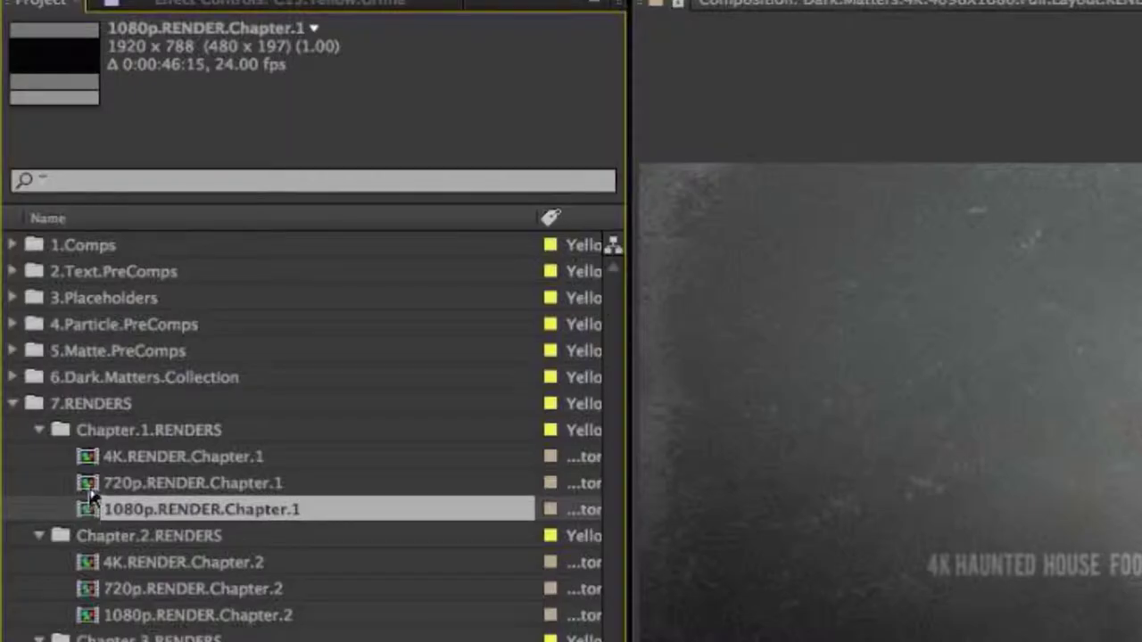
- Inspect the frame size and details of Comp 1 in the 1.Comps folder, then collapse the folder
left_click(13, 250)
left_click(83, 270)
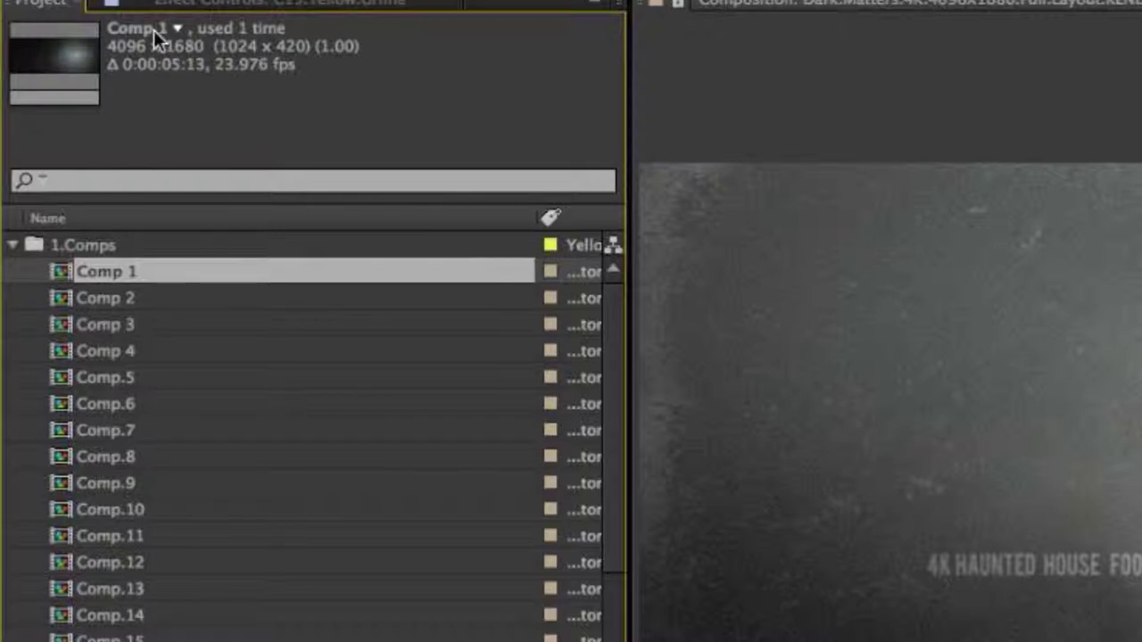
left_click(13, 246)
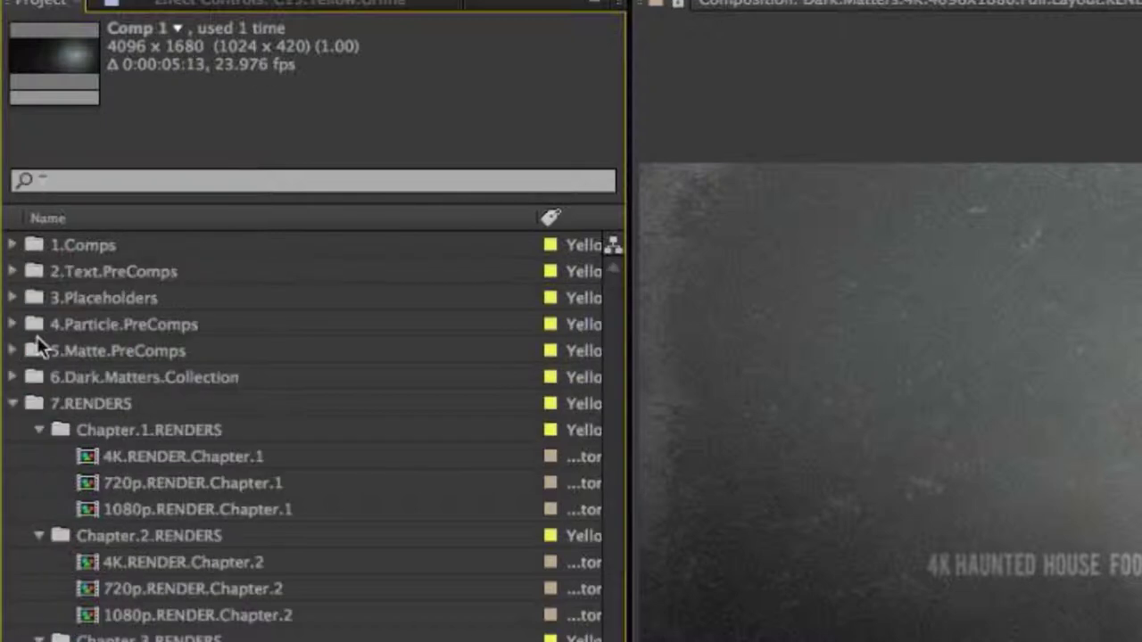
- Open the 720p.RENDER.Chapter.1 composition and bring its scene comp layers into view
left_click(93, 456)
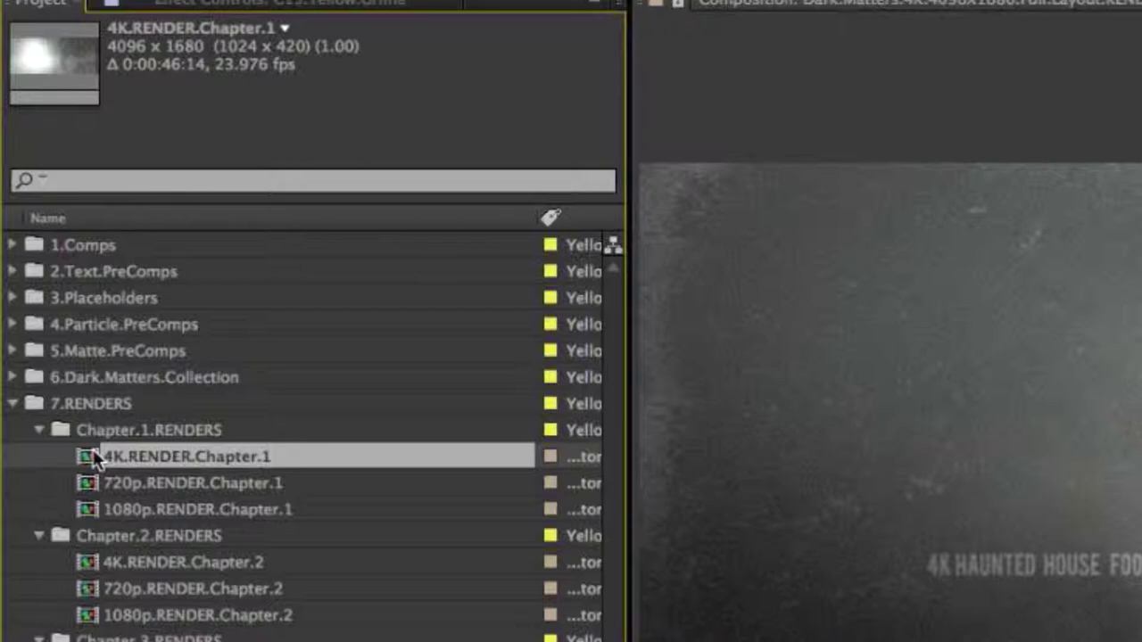
double_click(94, 484)
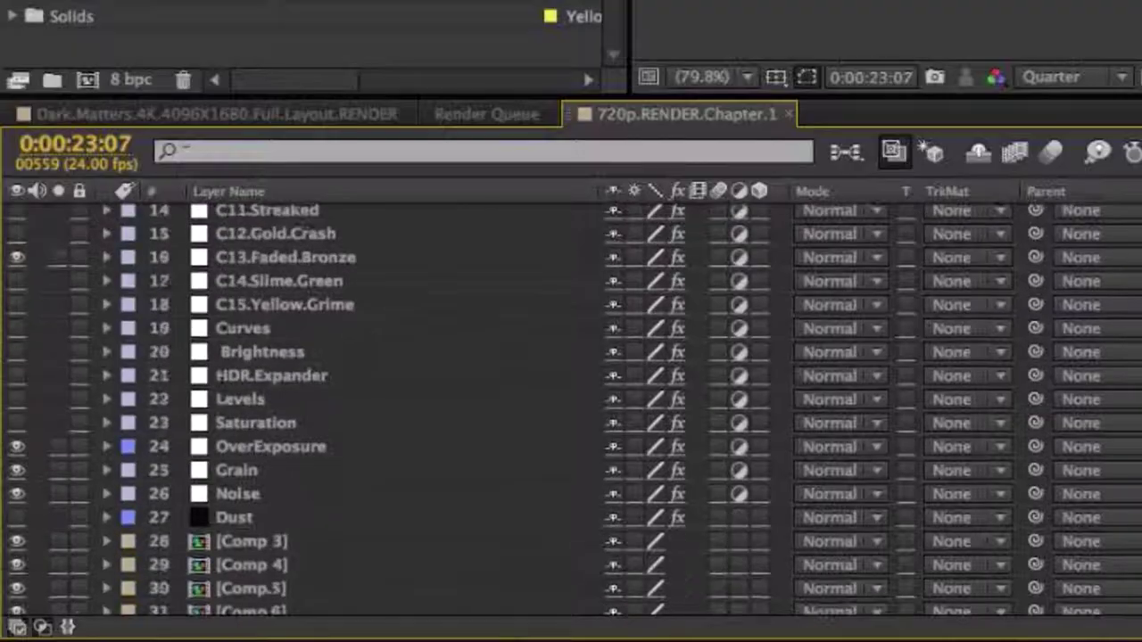
scroll(571, 411, "down", 3)
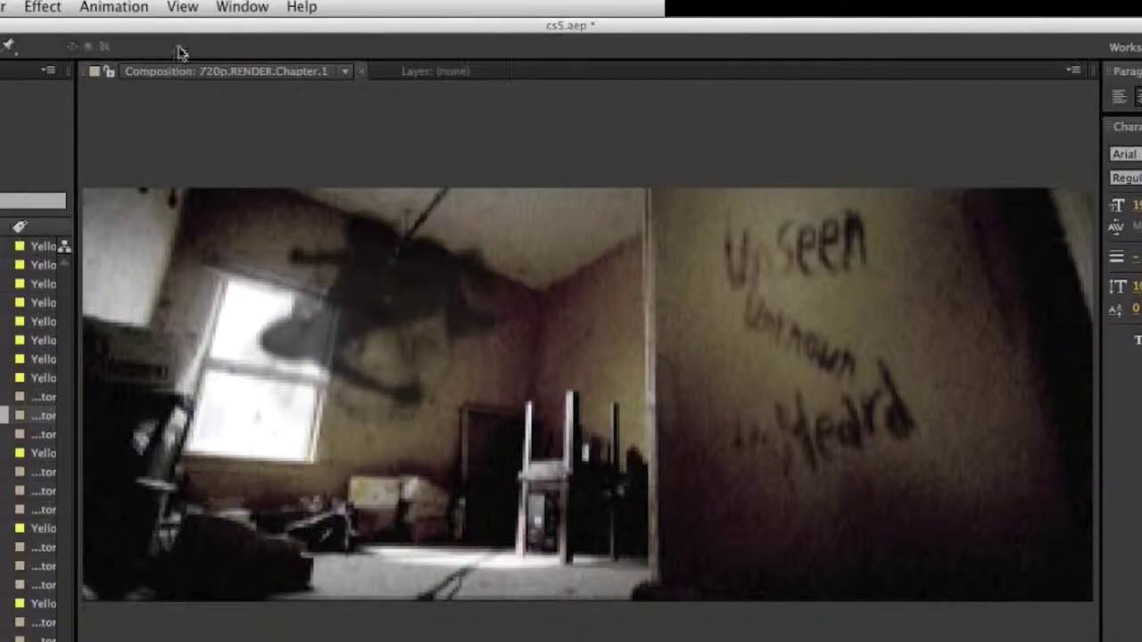
- Check the preview resolution options for the 720p.RENDER.Chapter.1 composition without changing the setting
left_click(183, 7)
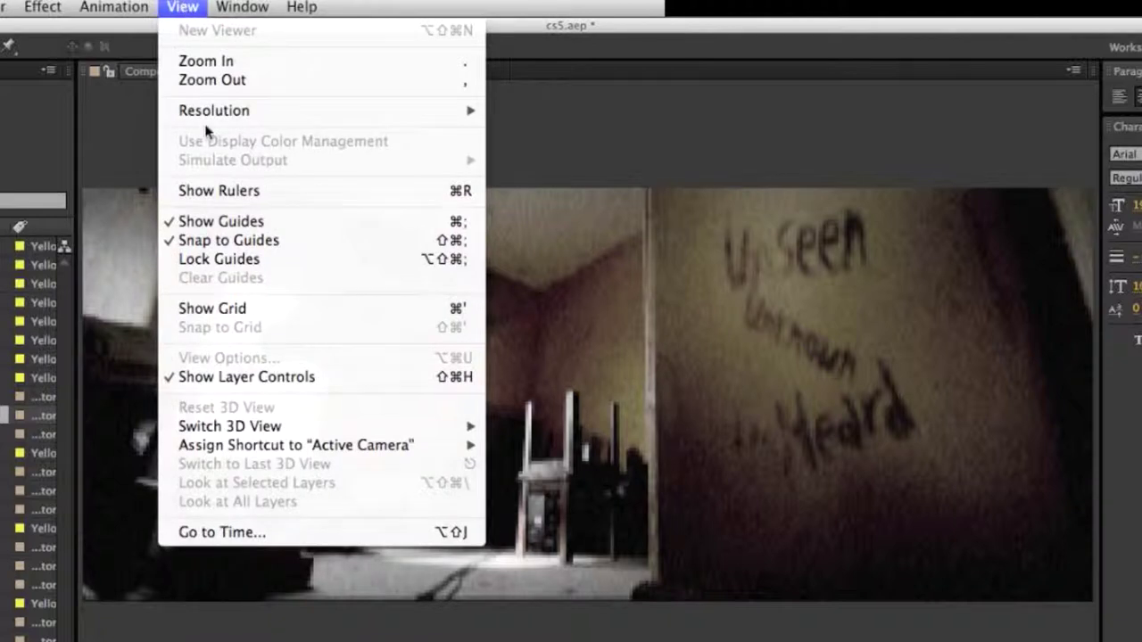
mouse_move(223, 120)
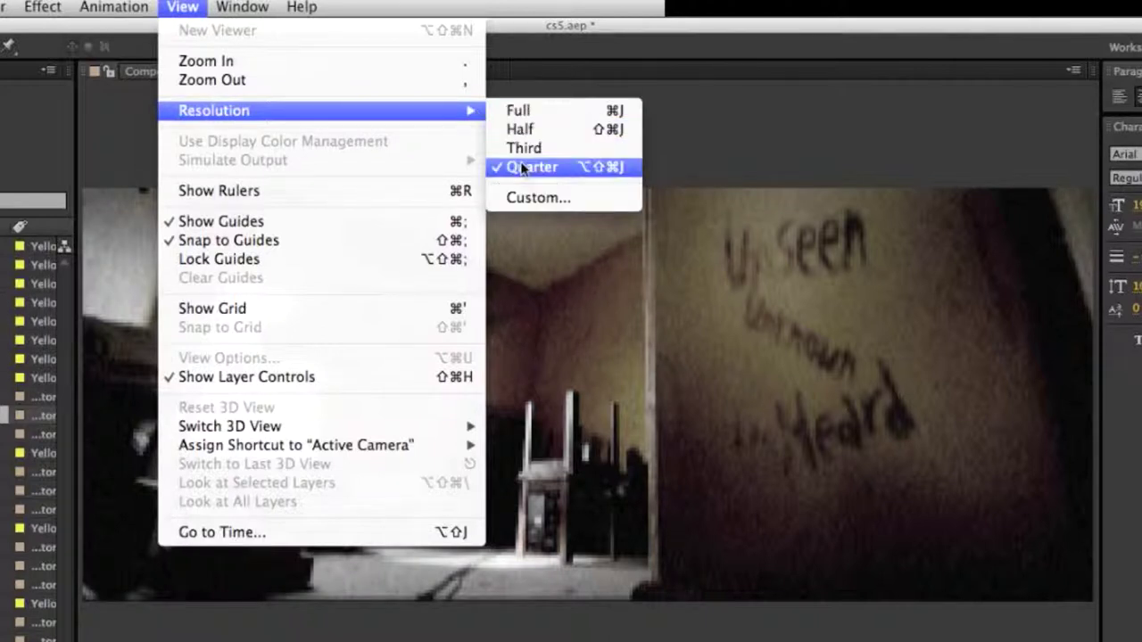
left_click(718, 114)
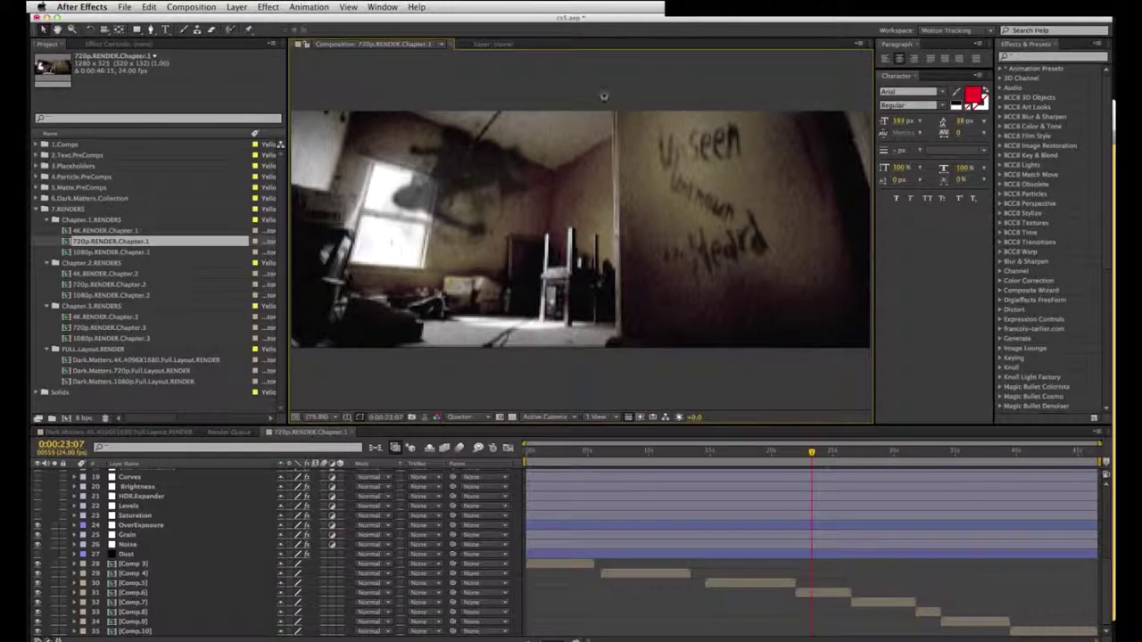
right_click(588, 101)
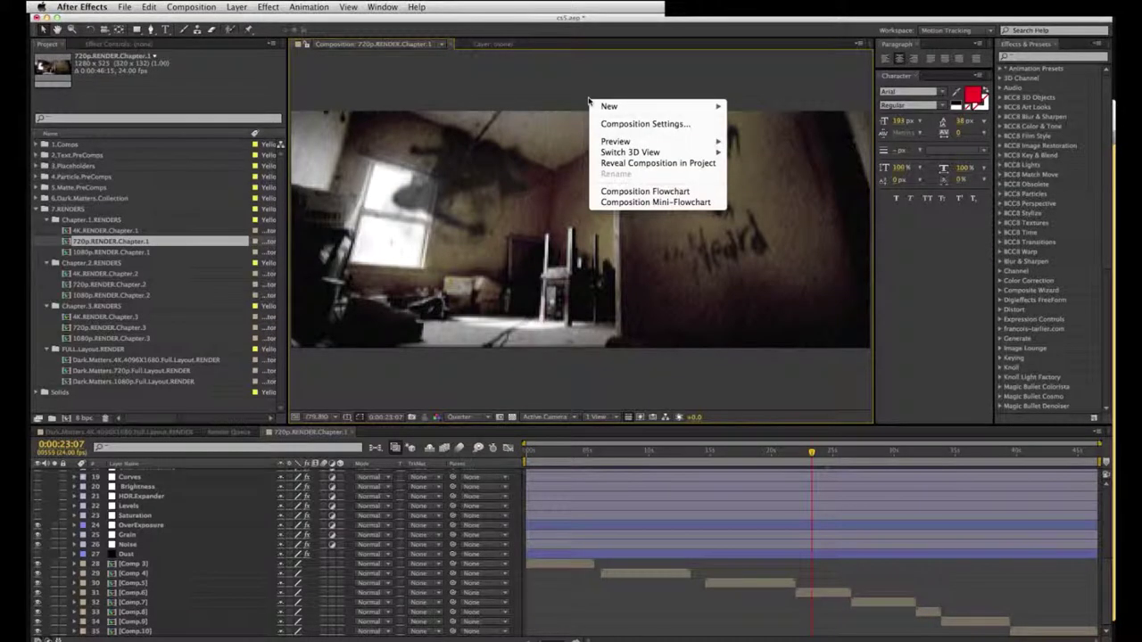
left_click(588, 101)
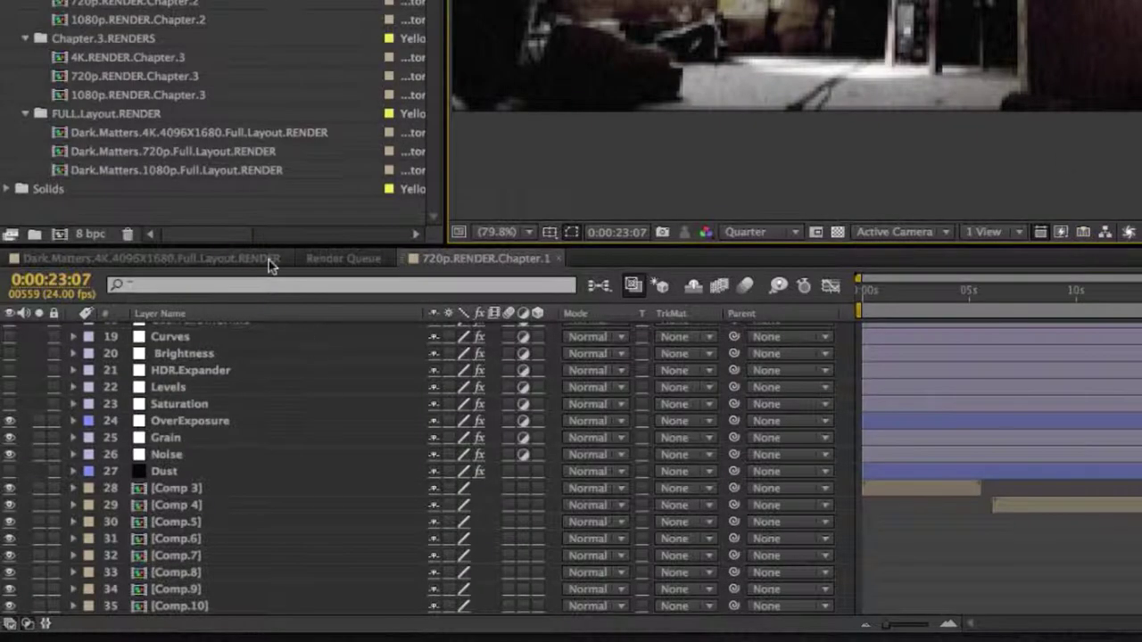
- Switch to the Dark.Matters.4K.4096X1680.Full.Layout.RENDER composition and review its preview resolution options
left_click(105, 260)
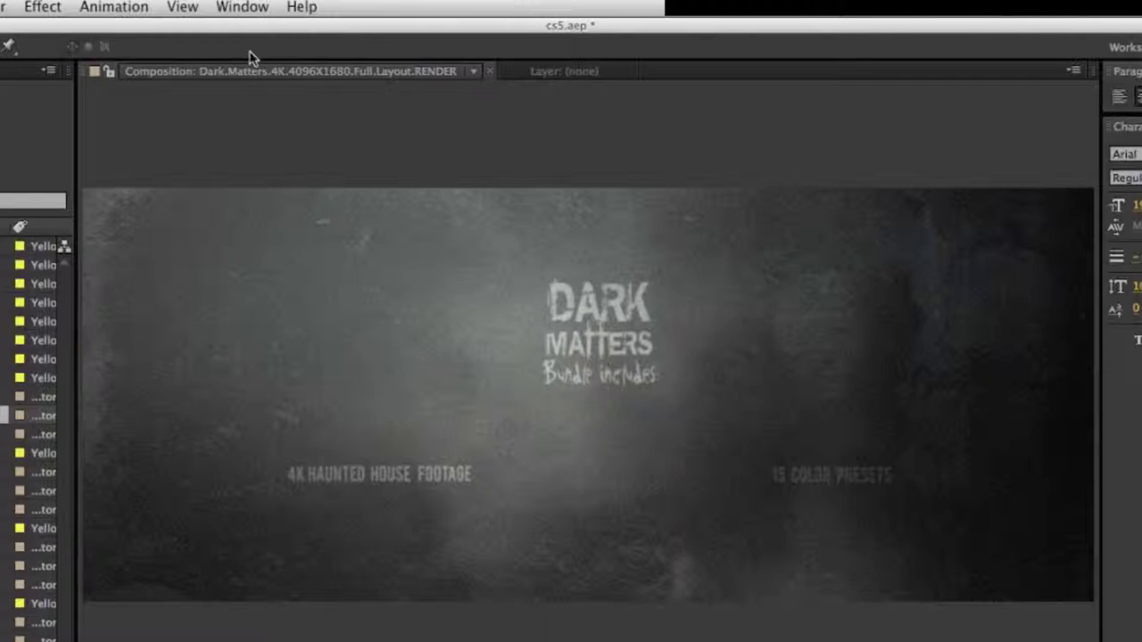
left_click(196, 9)
mouse_move(229, 110)
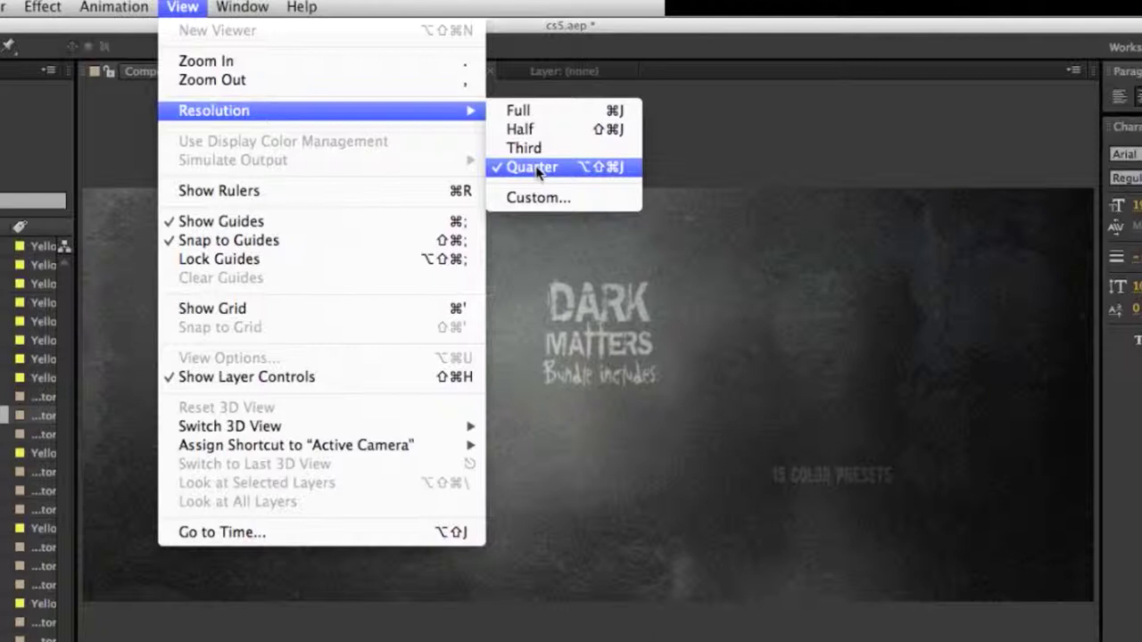
left_click(793, 170)
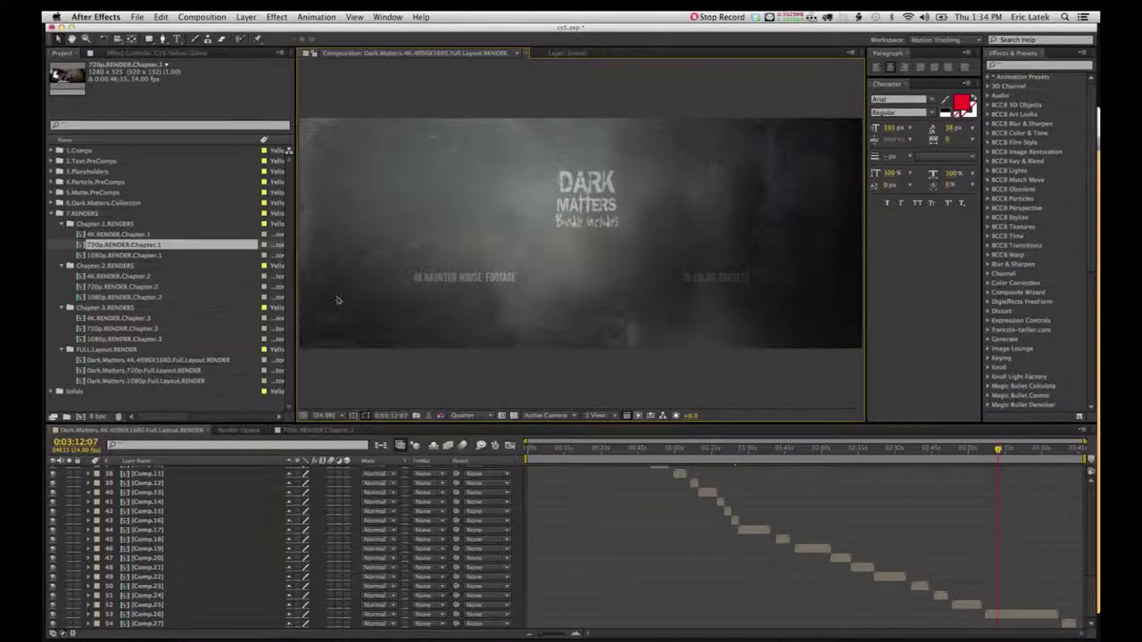
- Go through the Chapter.2, Chapter.3 and FULL.Layout render folders and select each full-layout version: 4K, 720p and 1080p
left_click(68, 267)
left_click(70, 308)
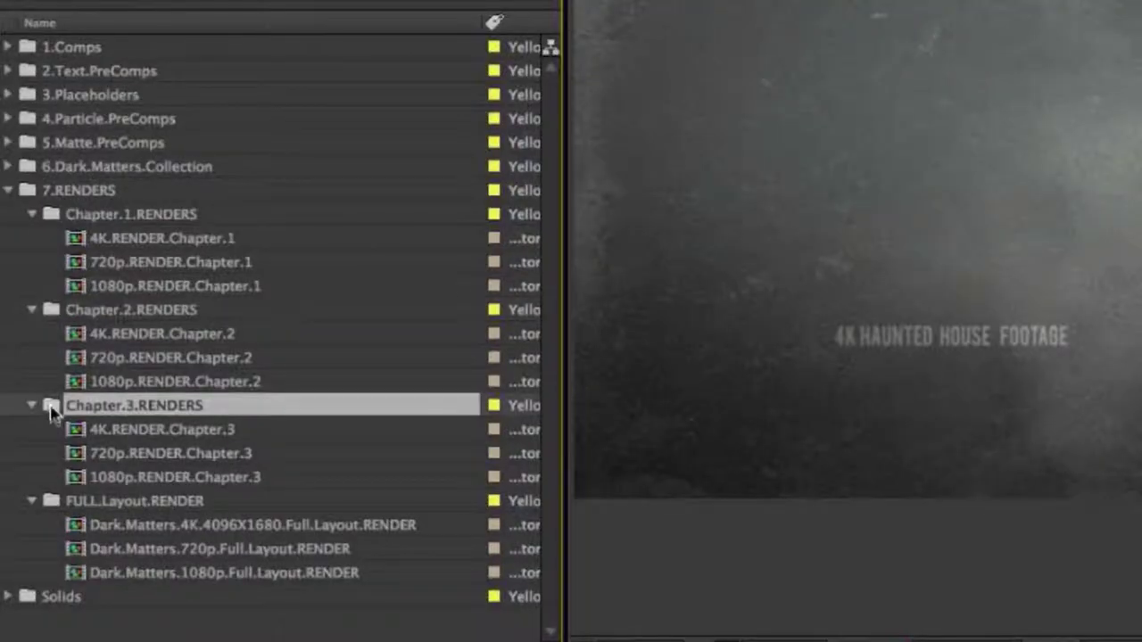
left_click(50, 502)
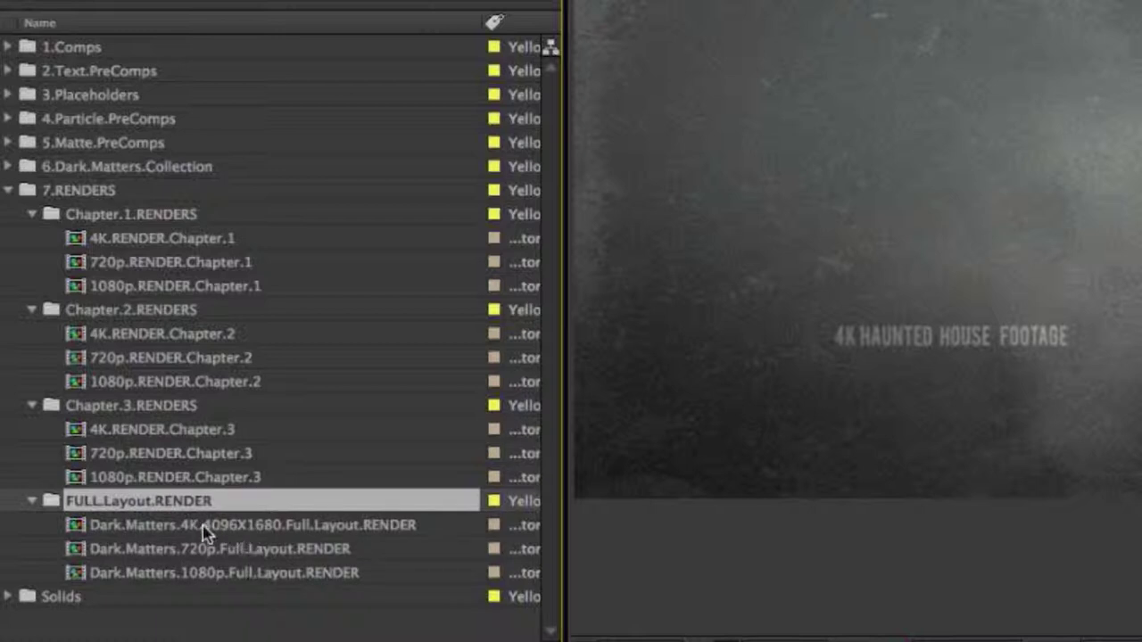
left_click(152, 527)
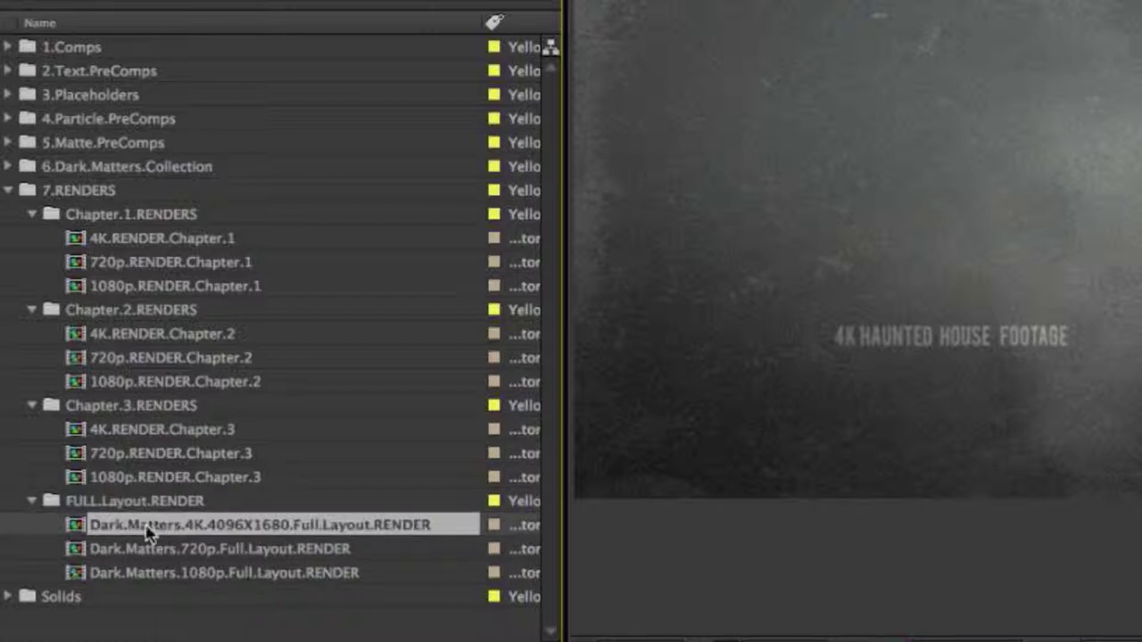
left_click(157, 551)
left_click(158, 577)
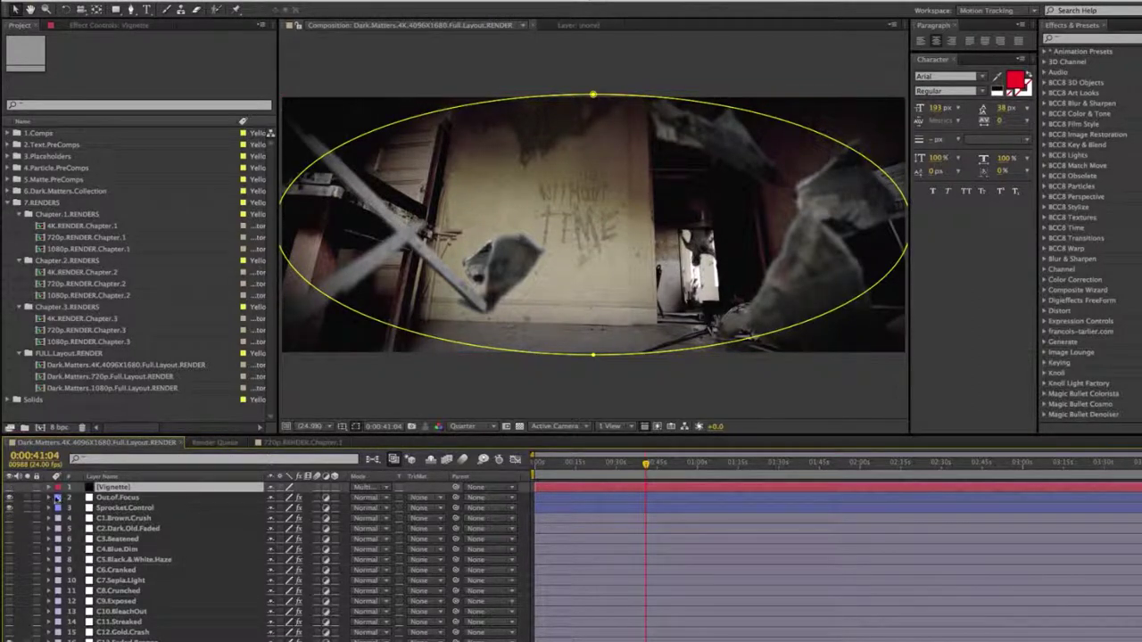
- Try a Focus.Blur blurriness of 21 on the Out.of.Focus layer and undo it
left_click(50, 499)
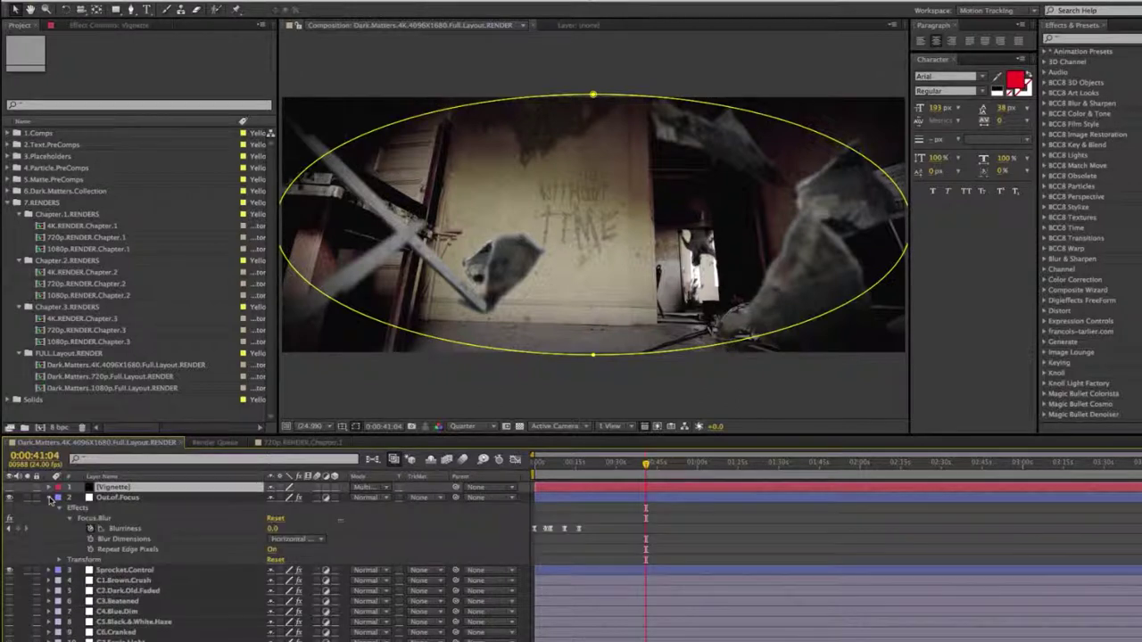
left_click(98, 25)
left_click(112, 498)
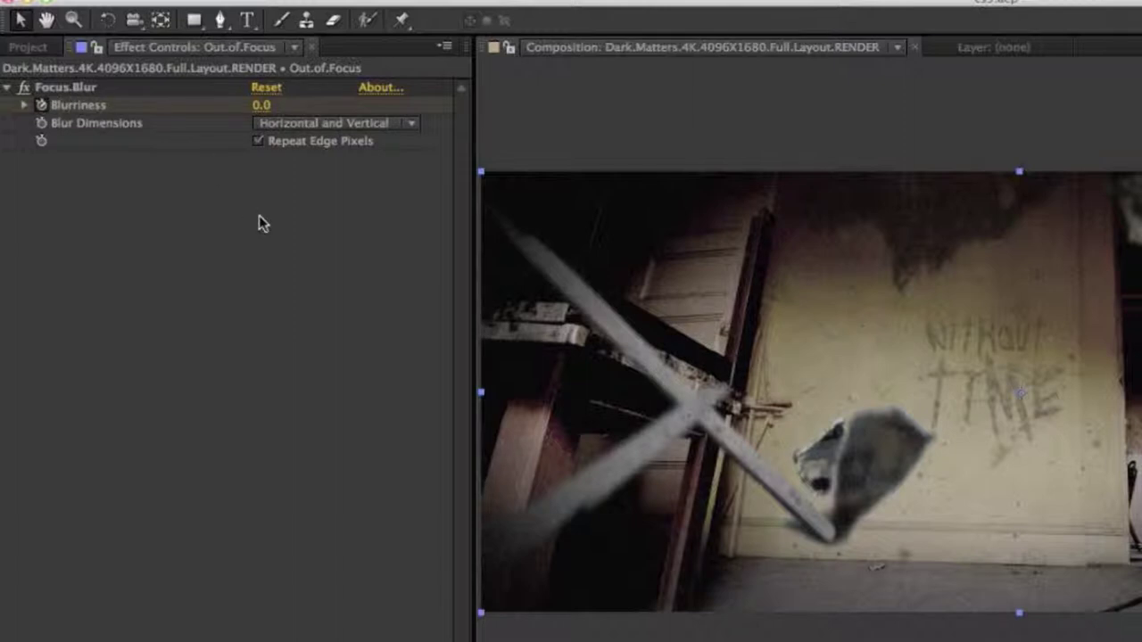
left_click(260, 106)
left_click_drag(261, 106, 277, 105)
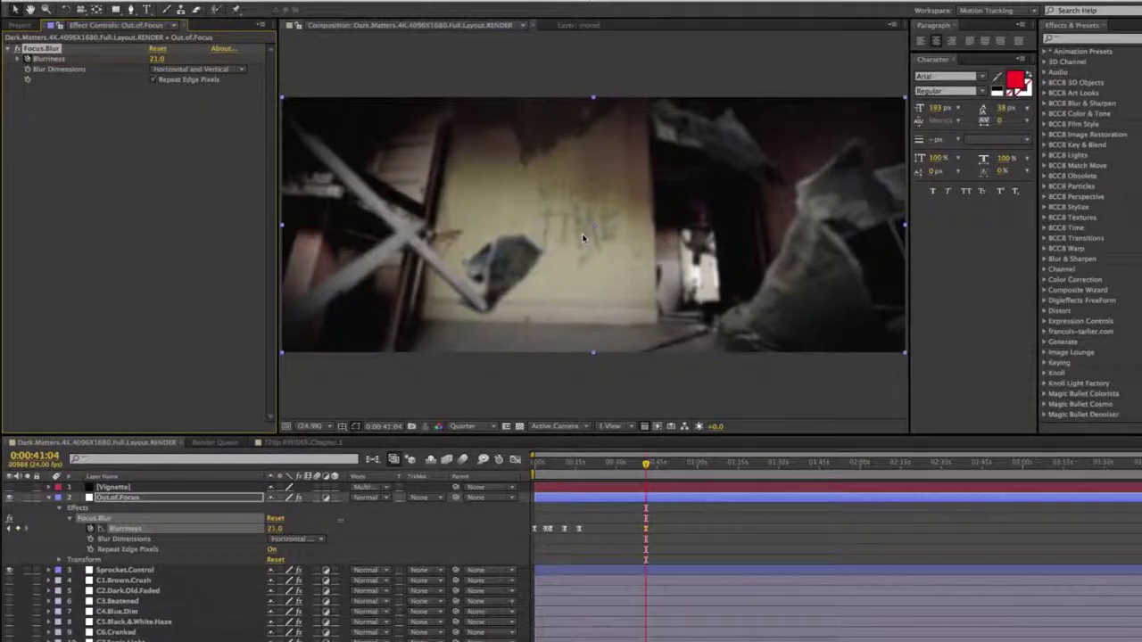
key("ctrl+z")
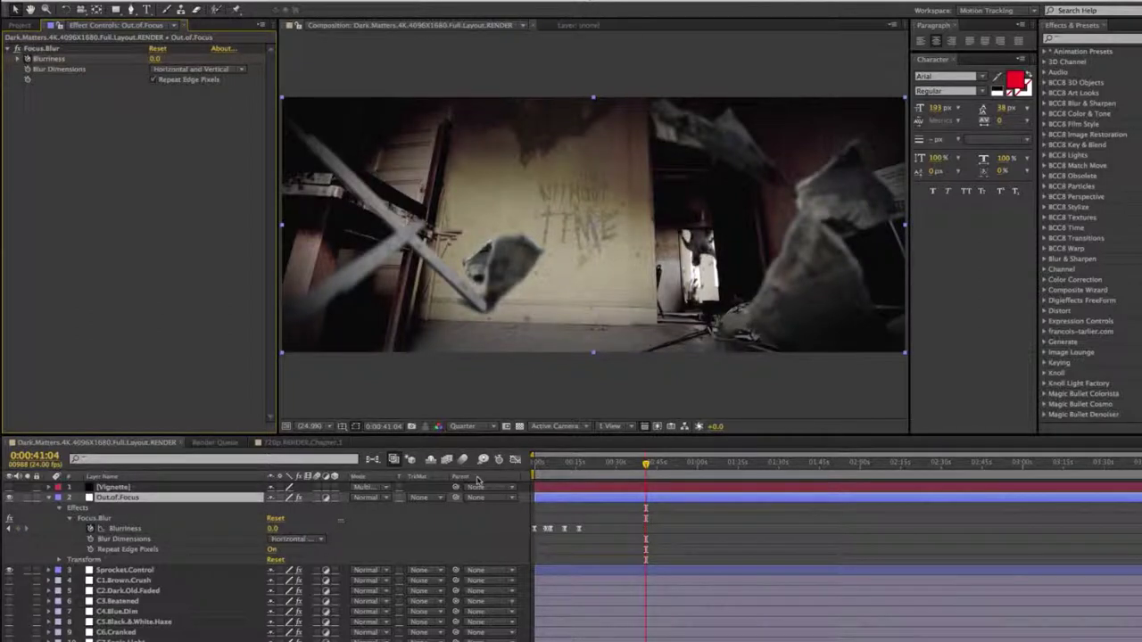
- Try shifting the Sprocket.Control layer's X.Sprocket center to 2312, 840 and to 2048, 1090, undoing the shifts
key("=")
left_click(50, 497)
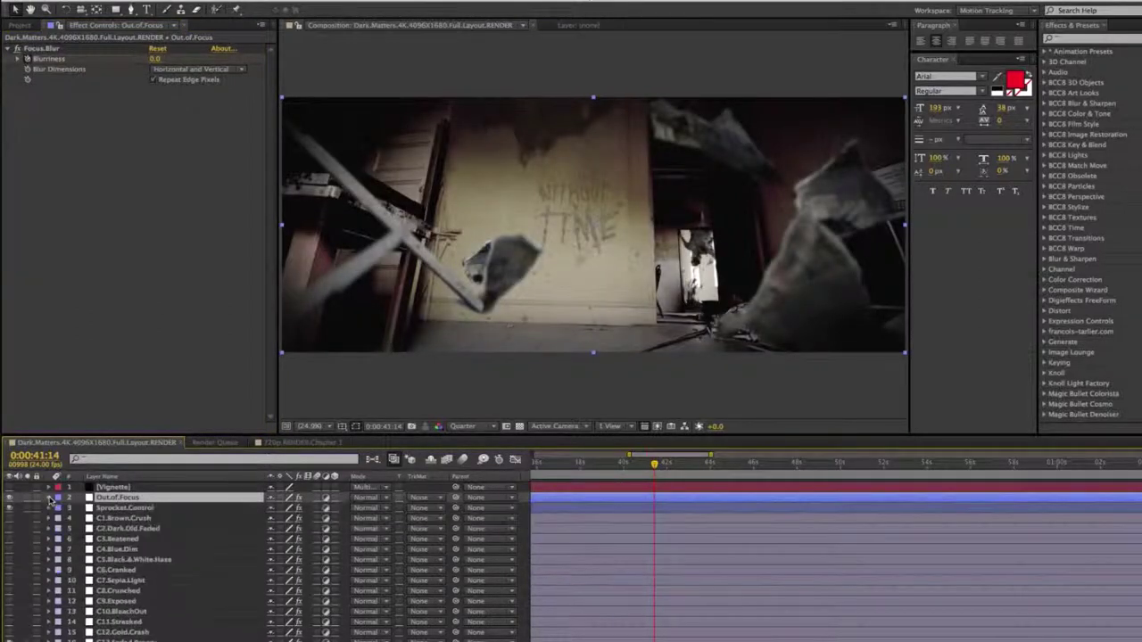
left_click(49, 509)
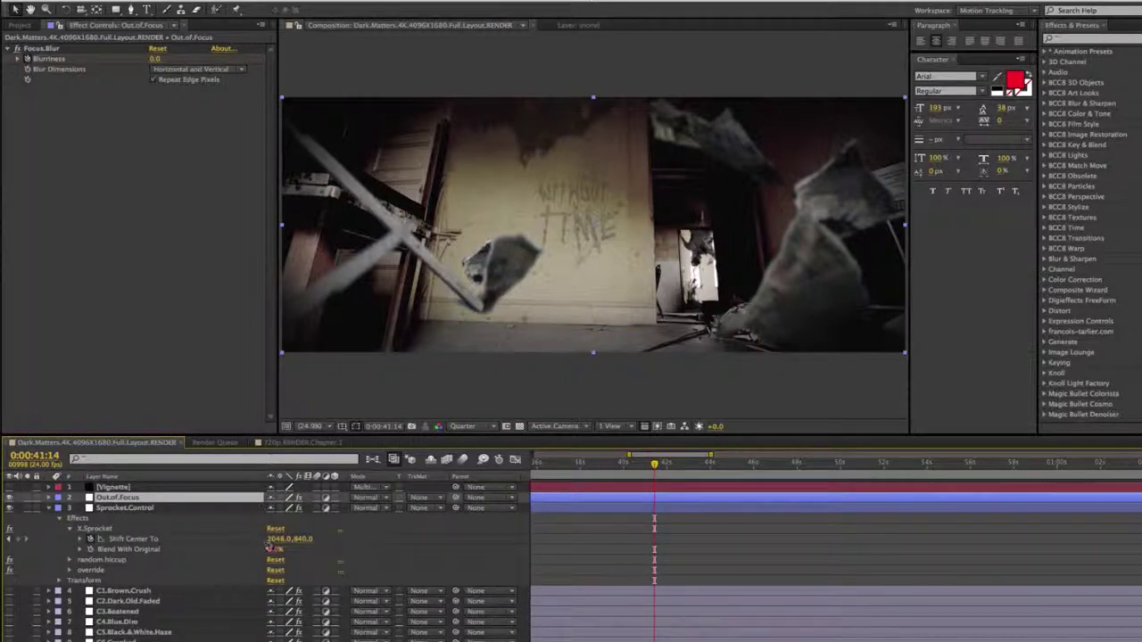
left_click_drag(277, 539, 320, 309)
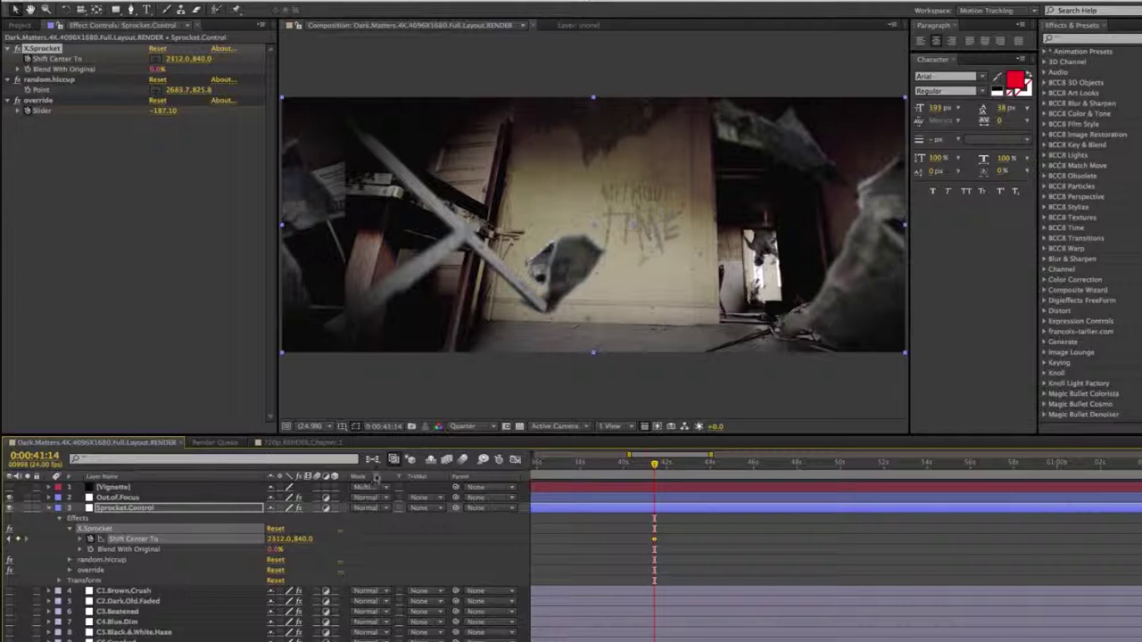
key("ctrl+Up")
left_click_drag(289, 539, 218, 536)
left_click_drag(301, 539, 528, 345)
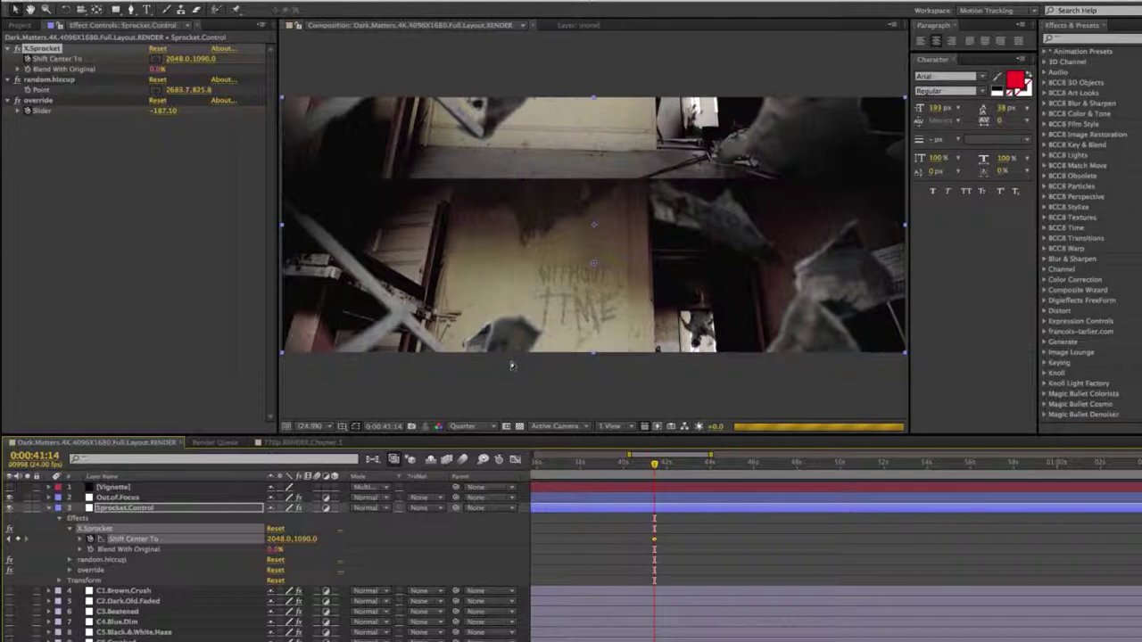
key("ctrl+z")
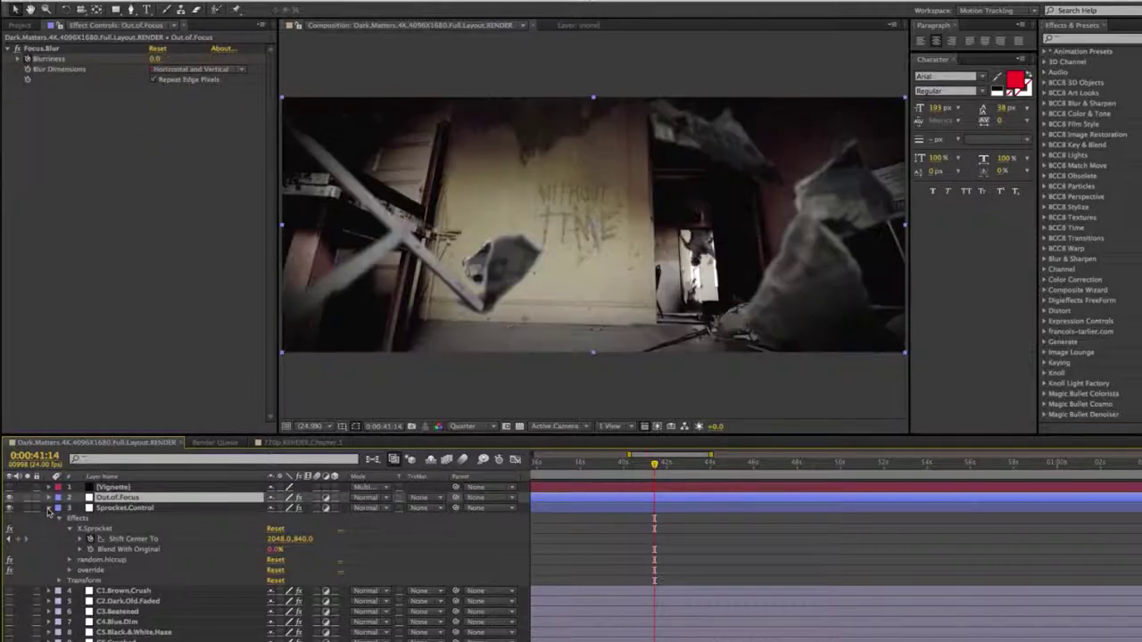
left_click(49, 508)
- Preview the C1.Brown.Crush, C2.Dark.Old.Faded, C3 and C4.Blue.Dim color looks one at a time, hiding each again
left_click(107, 517)
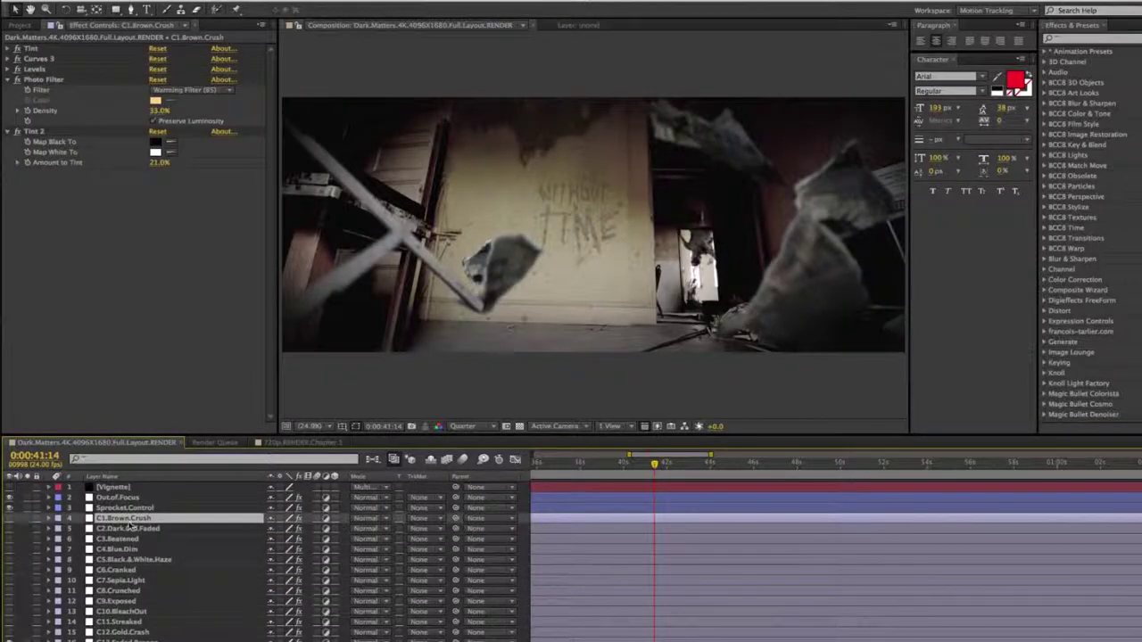
left_click(10, 519)
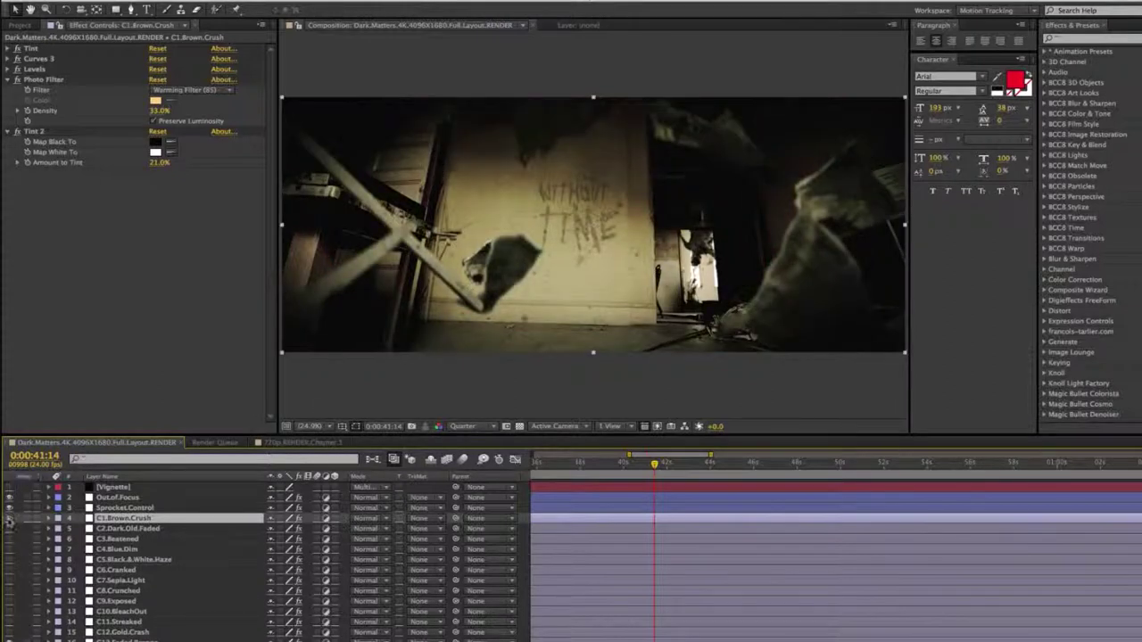
left_click(10, 530)
left_click(127, 529)
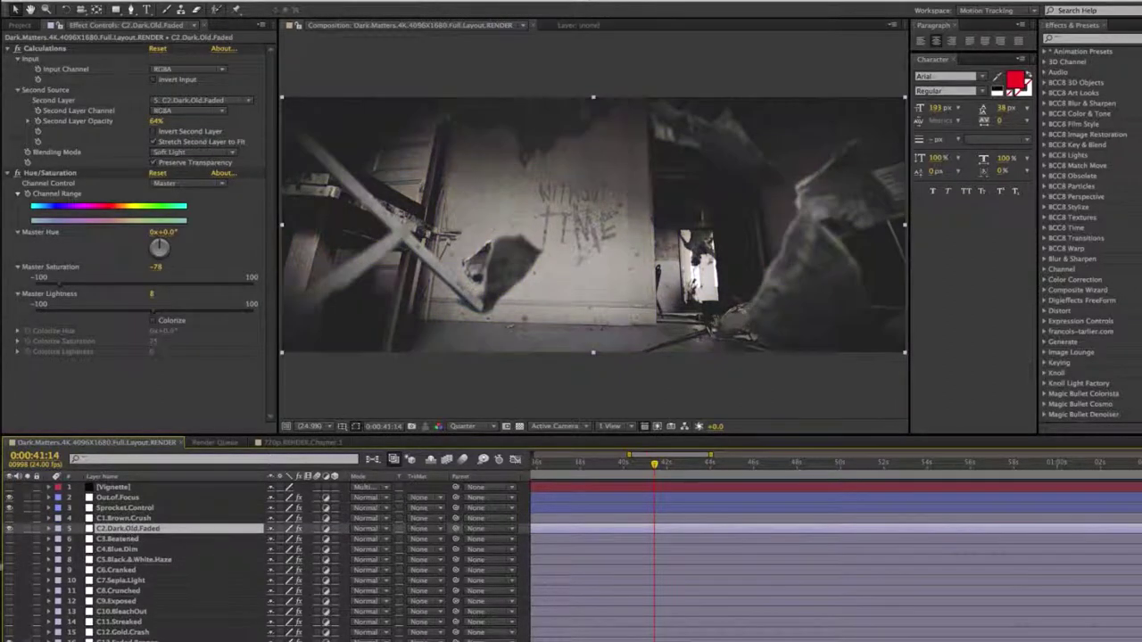
left_click(10, 539)
left_click(9, 548)
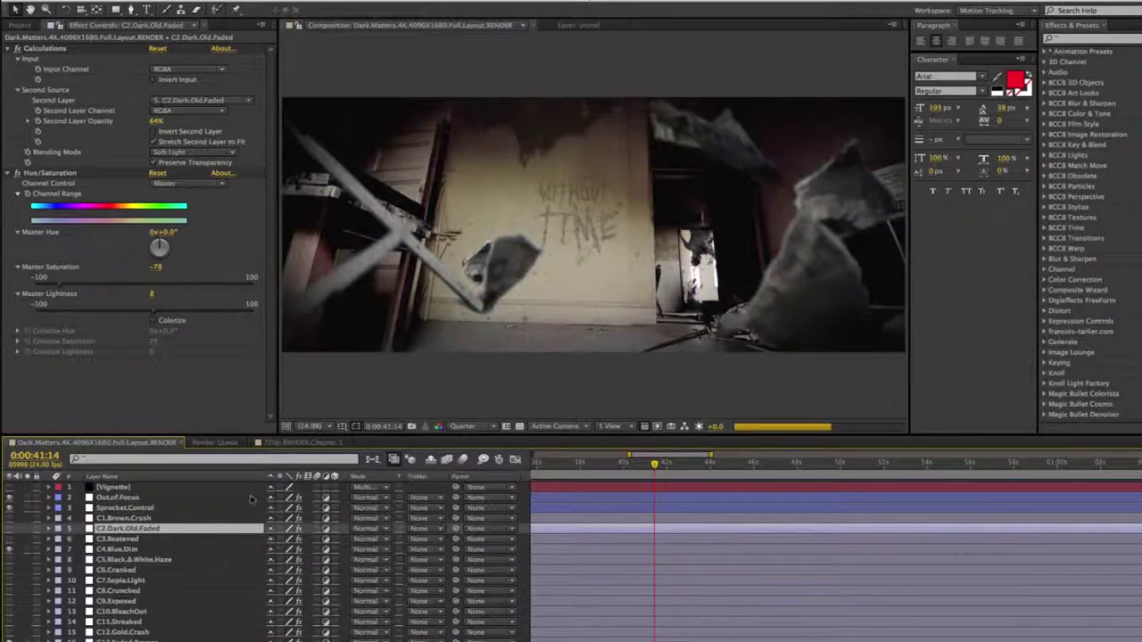
left_click(10, 551)
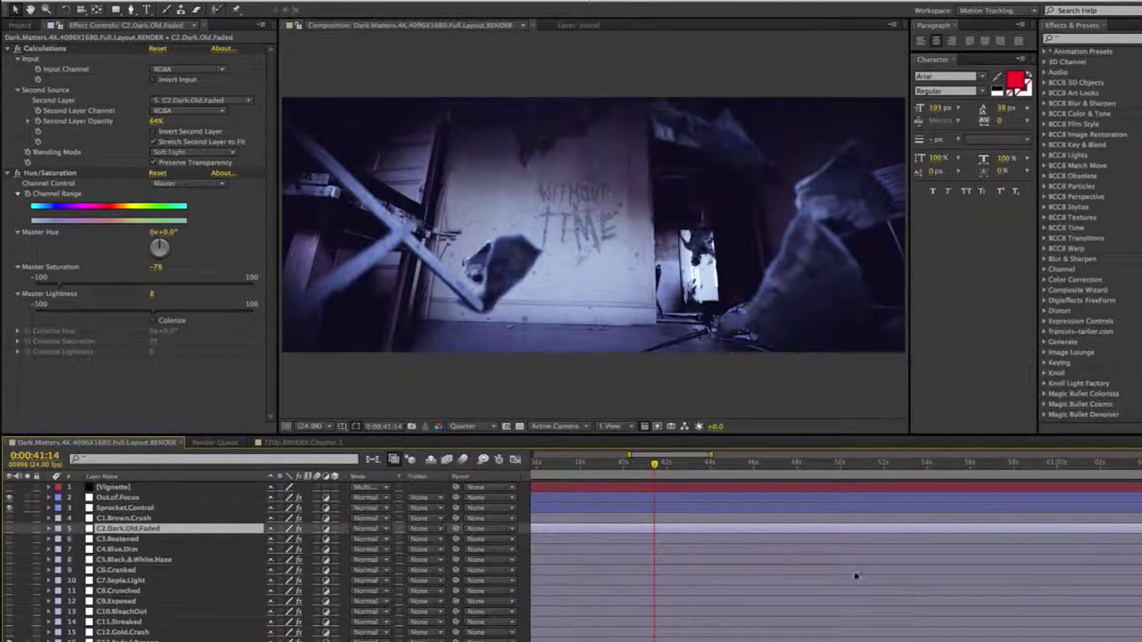
- Turn on the Curves adjustment layer near the end of the color looks and try reshaping its RGB curve
scroll(854, 574, "down", 5)
left_click(107, 577)
key("ctrl+Down")
key("ctrl+Down")
key("ctrl+Down")
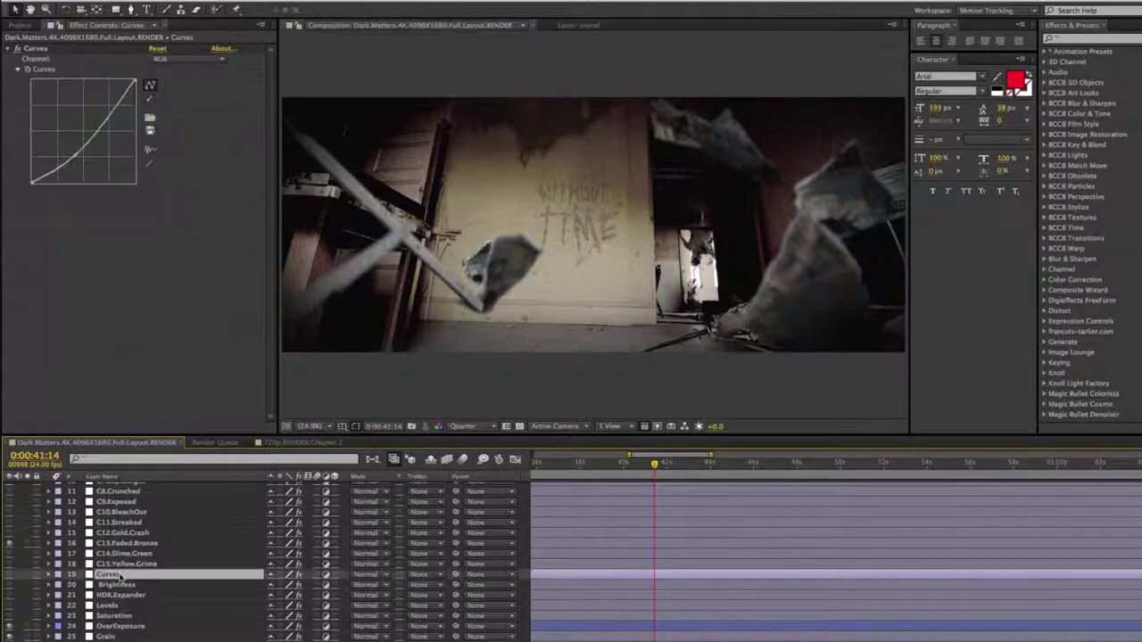
left_click(107, 576)
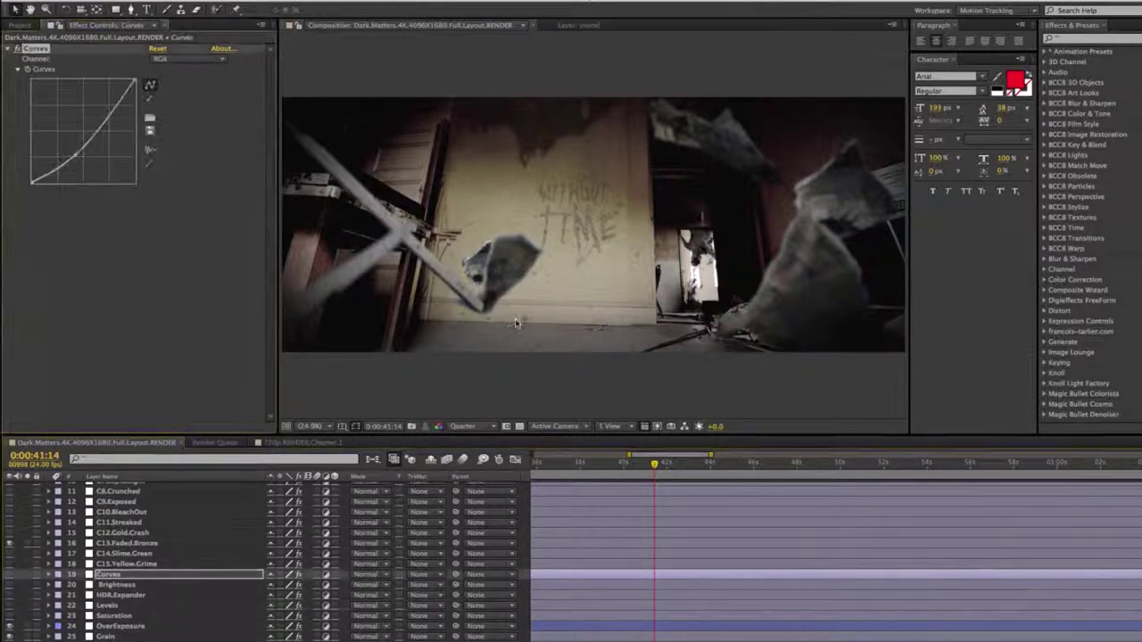
left_click(10, 577)
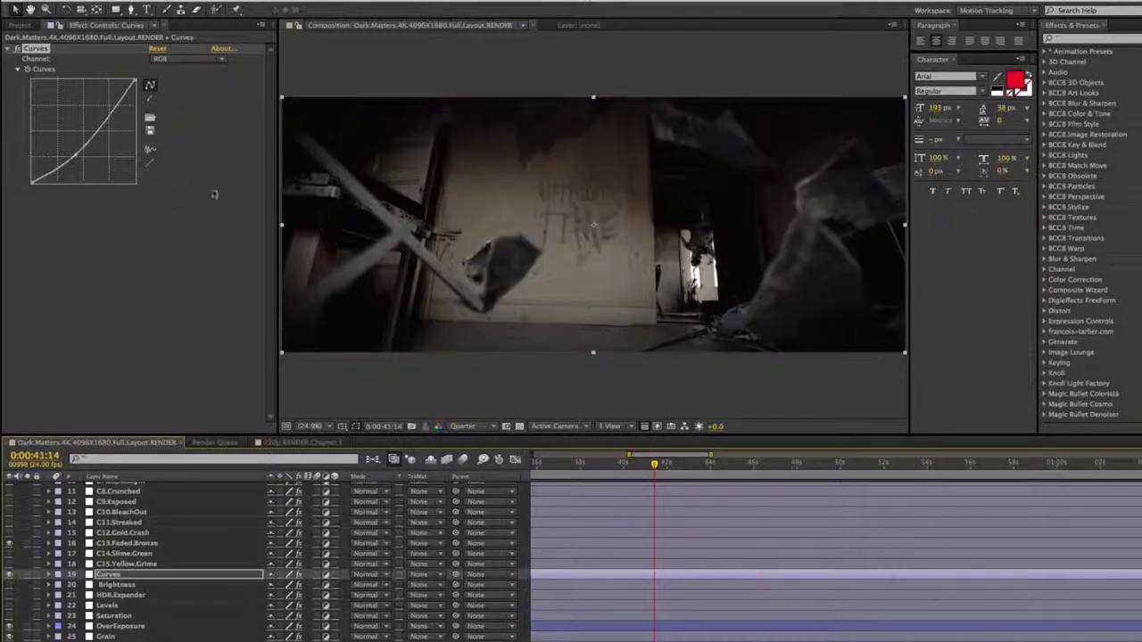
left_click_drag(92, 130, 107, 116)
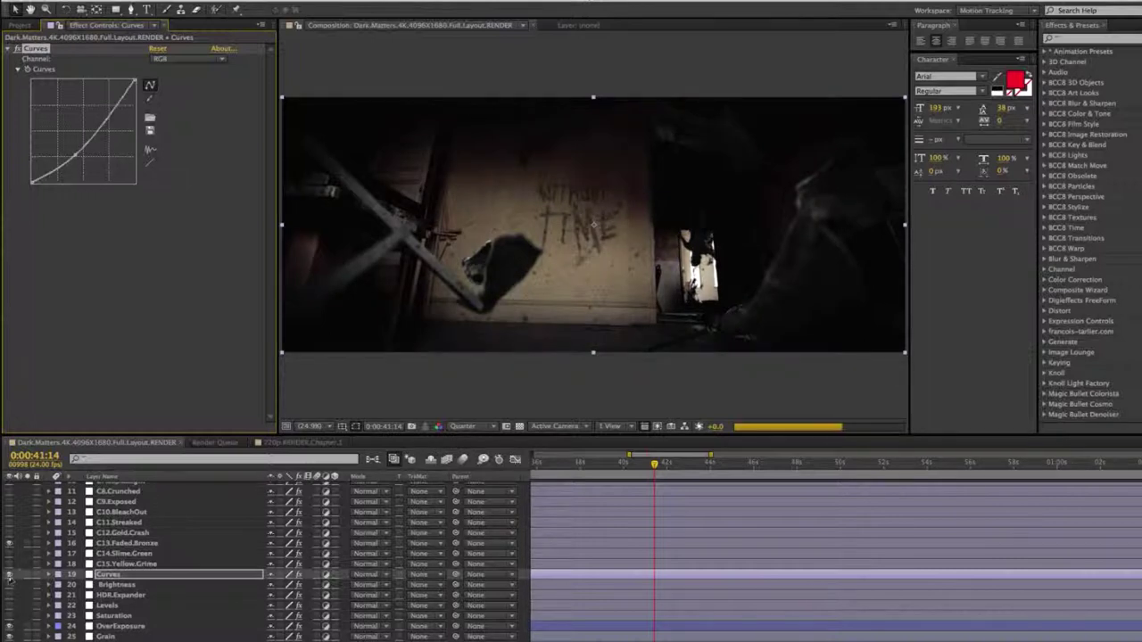
- Show the Brightness layer, enable its Exposure effect and raise the master exposure to 0.21
key("ctrl+Down")
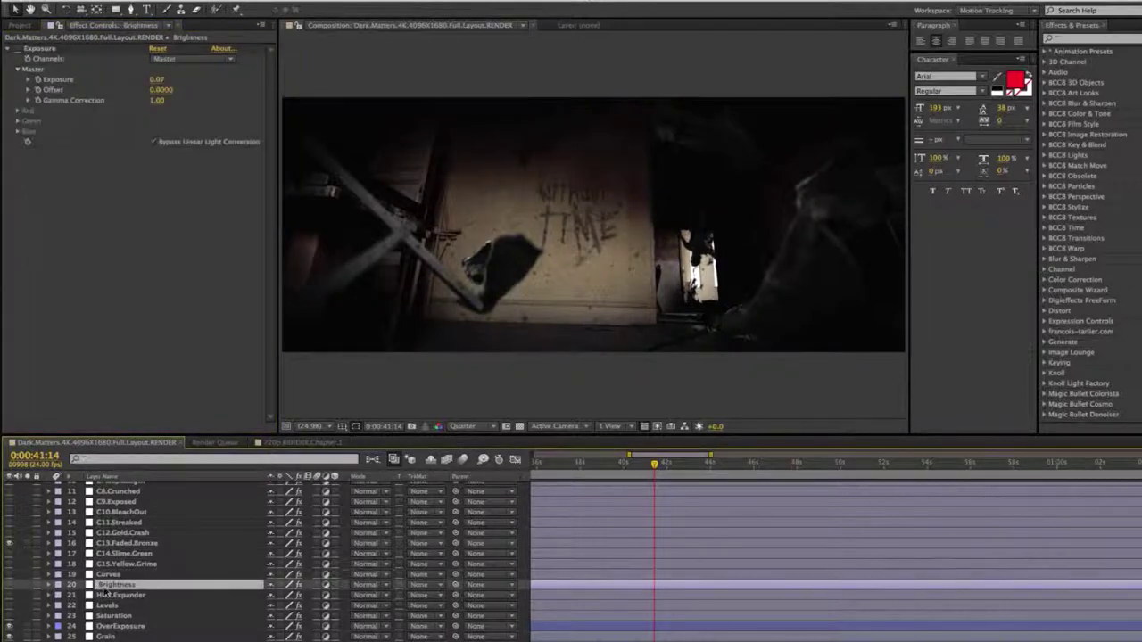
left_click(10, 585)
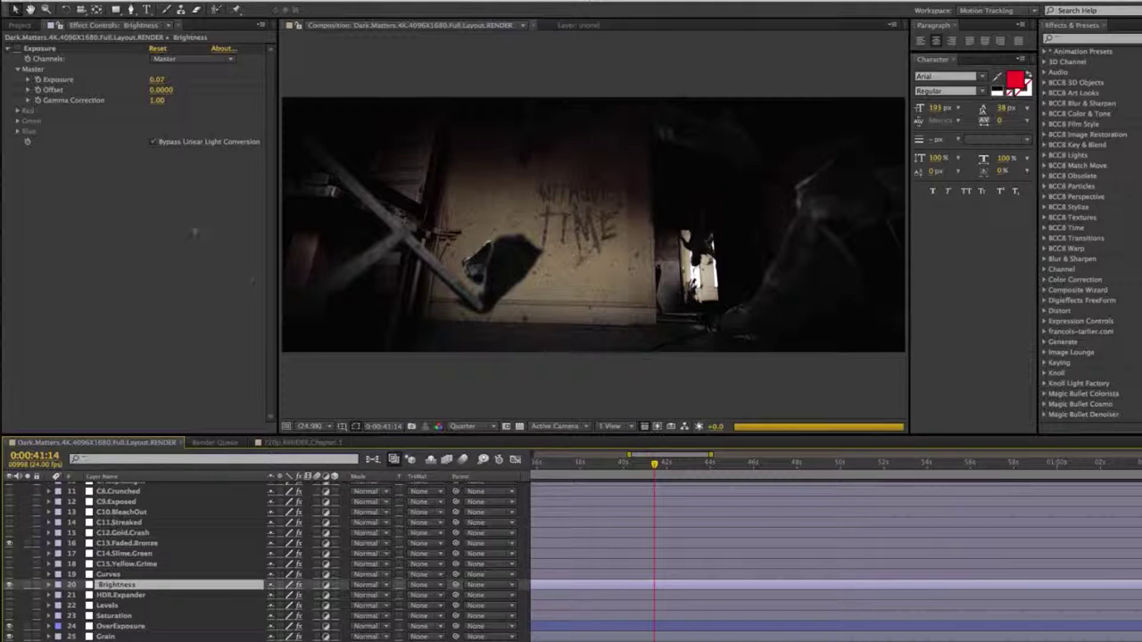
left_click(19, 49)
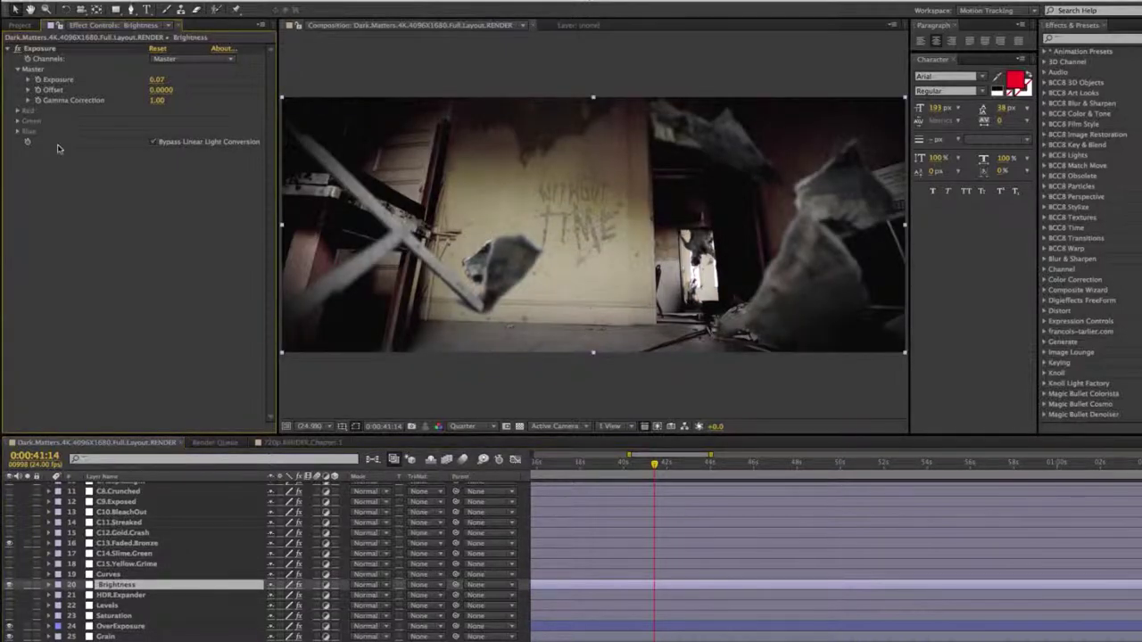
left_click_drag(156, 79, 163, 79)
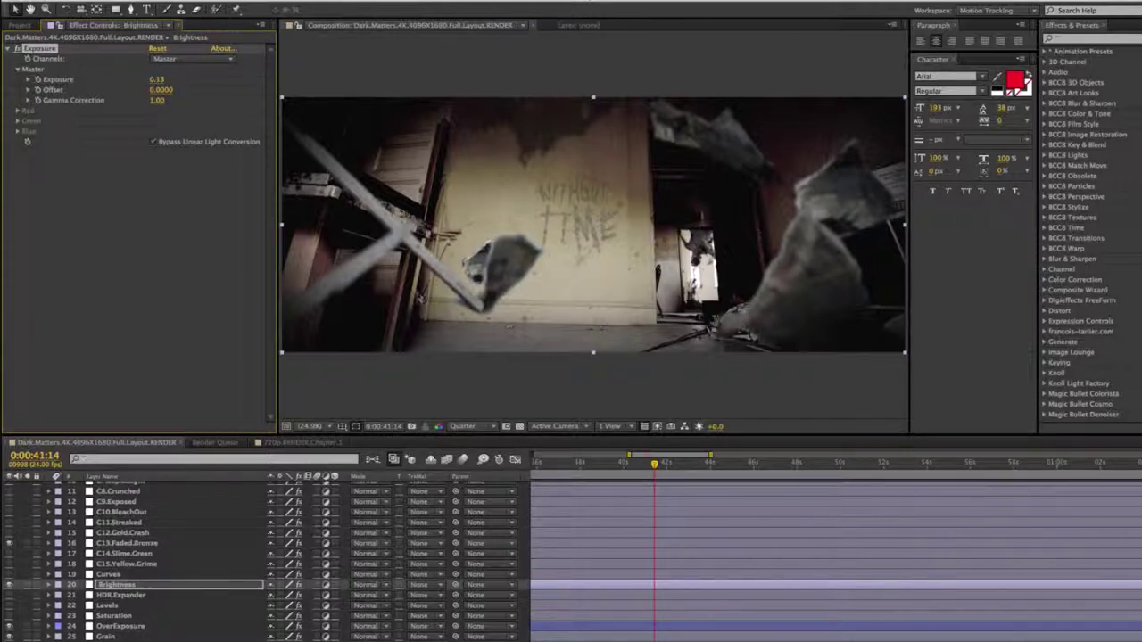
left_click_drag(159, 79, 174, 78)
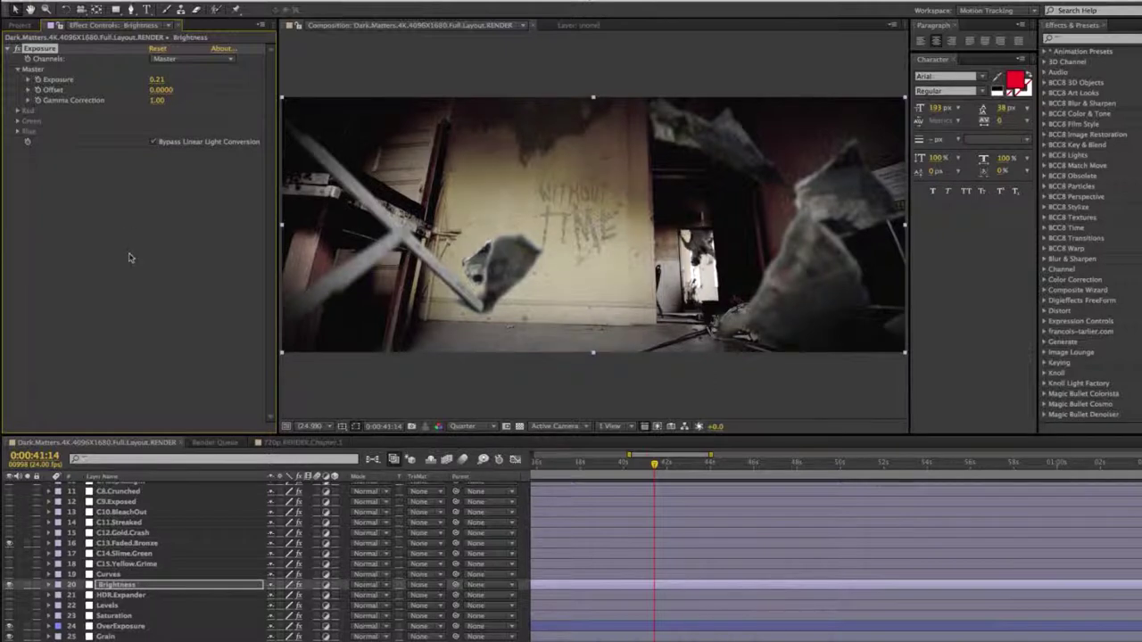
- Show the HDR.Expander layer instead of Brightness, set its gain to 3.64 and gamma to 1.93, and hide it again
left_click(9, 595)
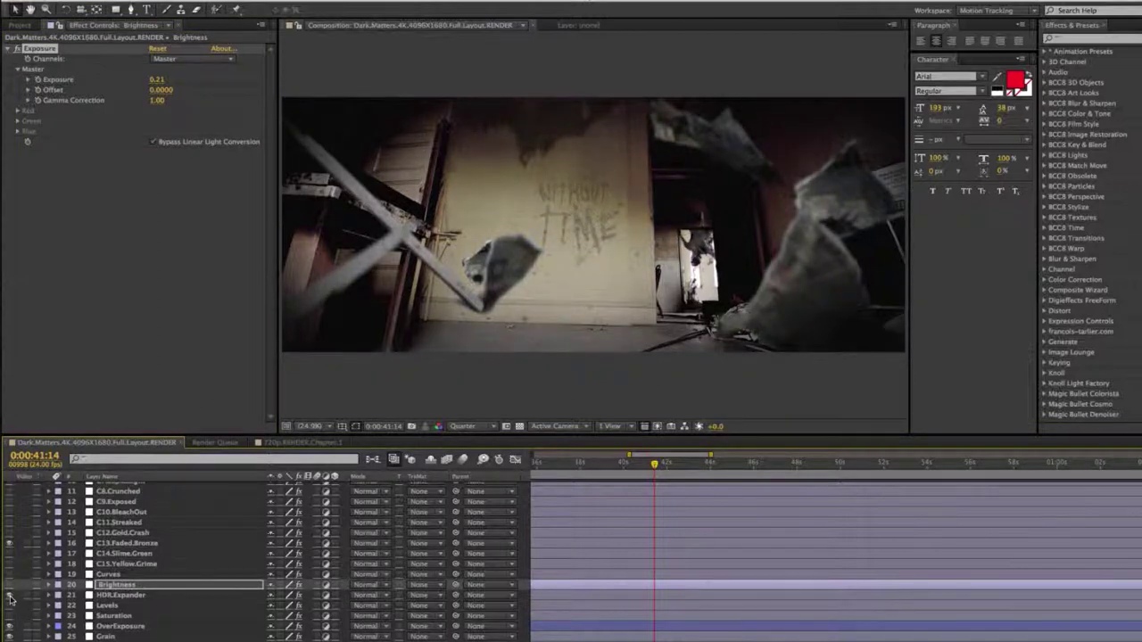
left_click(116, 595)
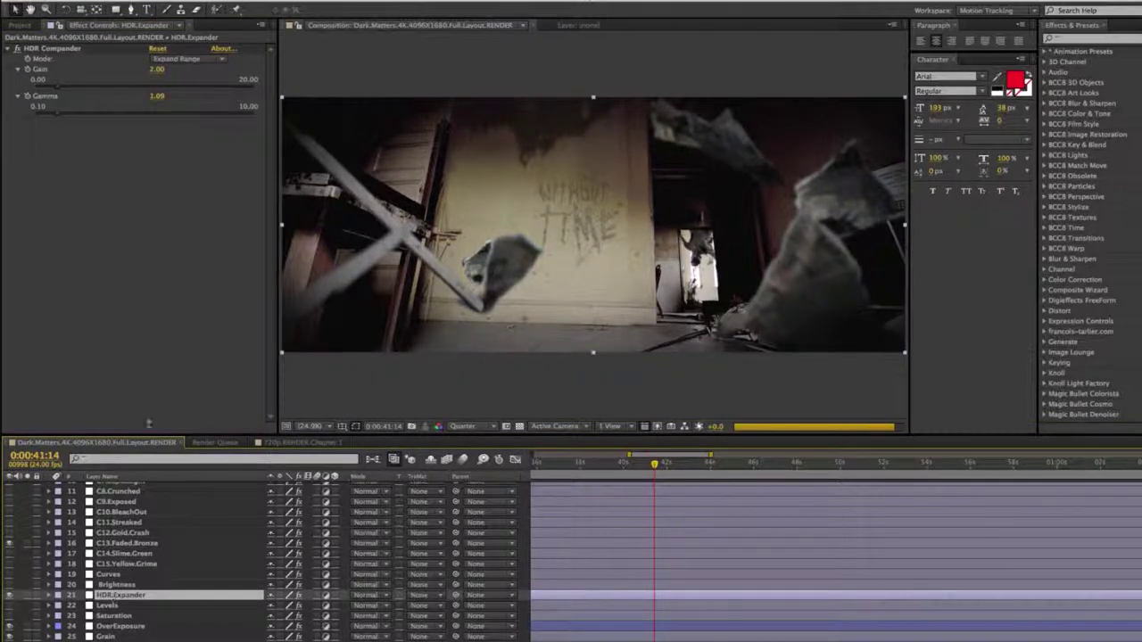
left_click(59, 88)
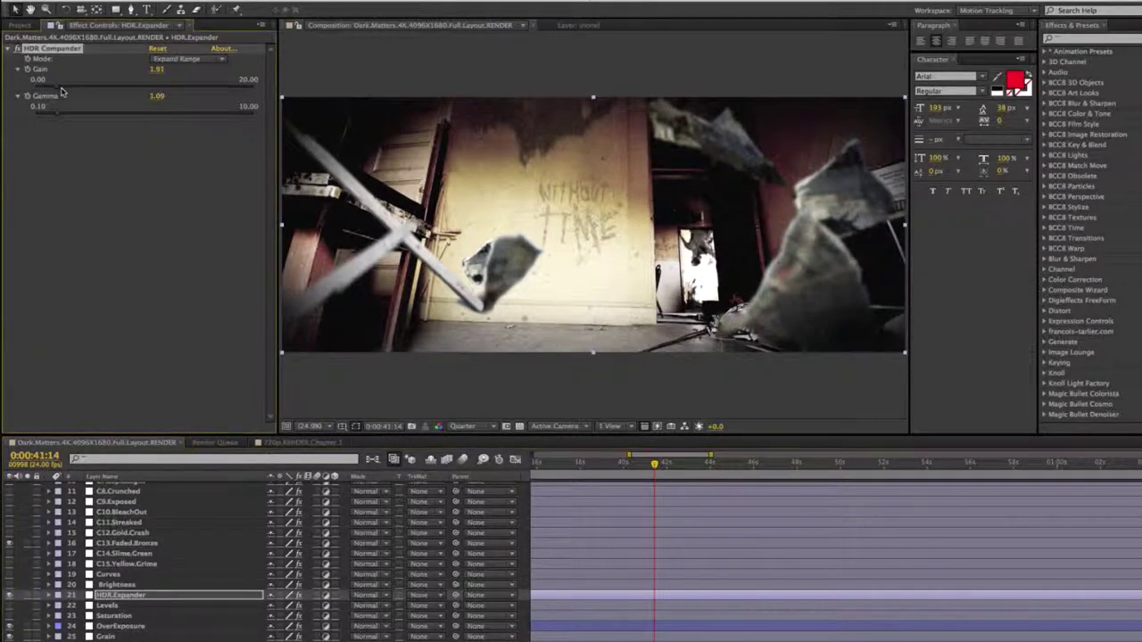
mouse_move(59, 110)
left_mouse_down()
mouse_move(110, 109)
mouse_move(67, 117)
left_mouse_up()
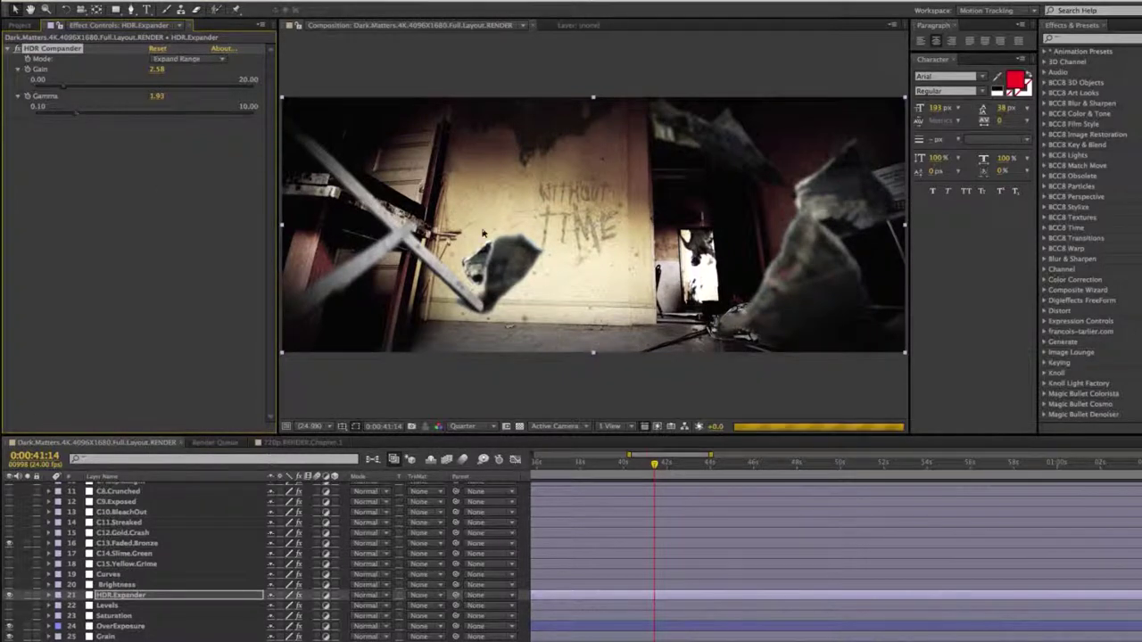
left_click_drag(69, 89, 76, 90)
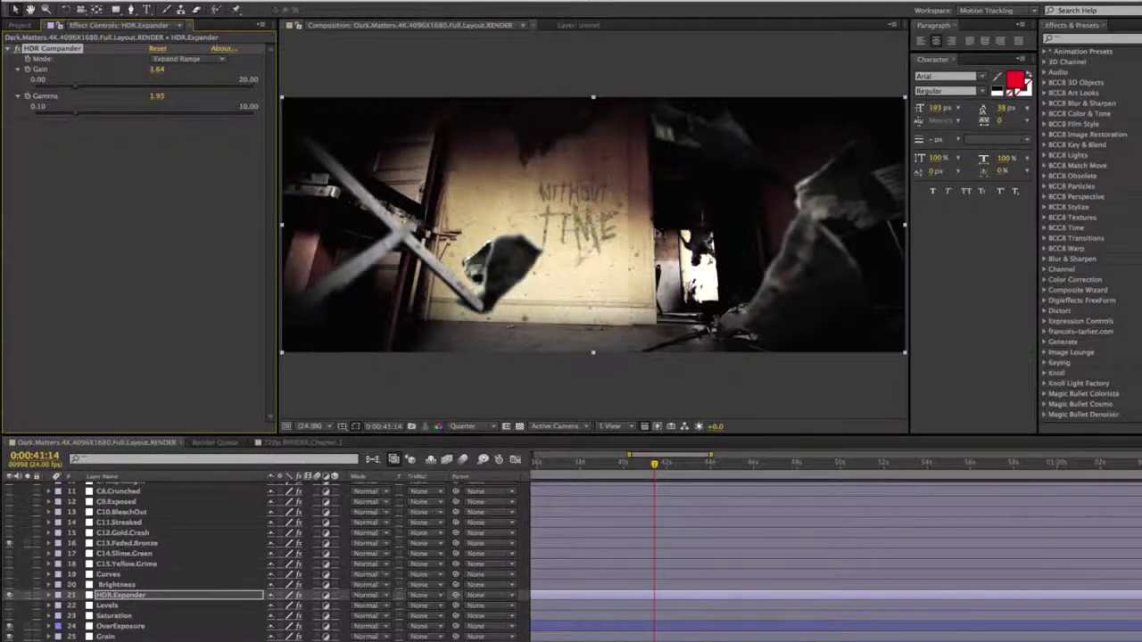
left_click(11, 596)
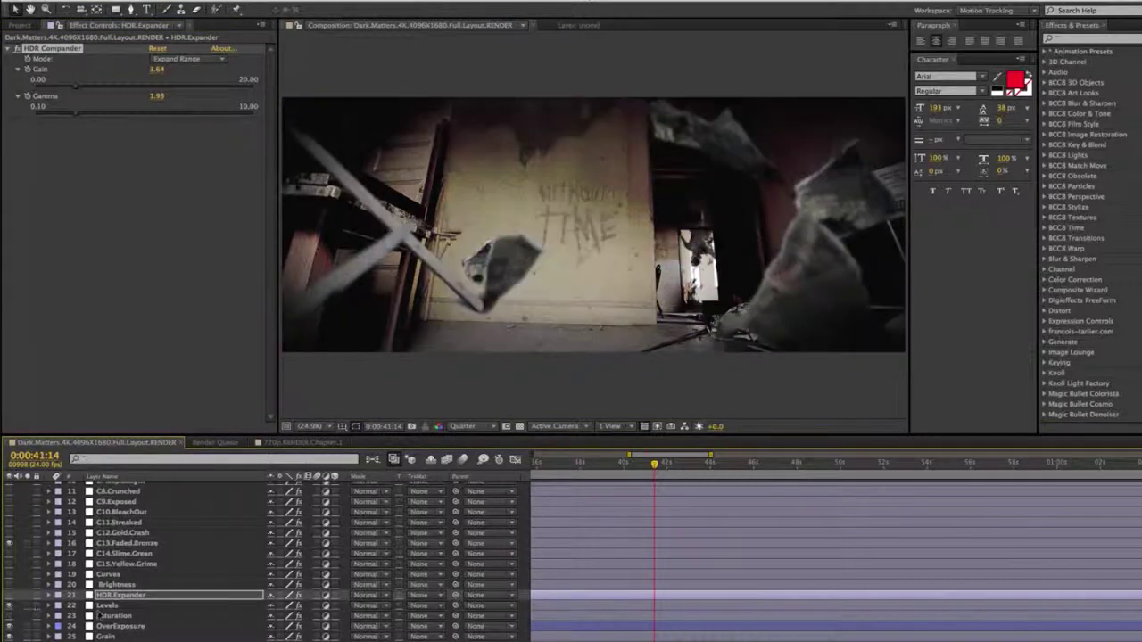
- Set the Levels layer's input black to 24.6 and input white to 216.8, and the Saturation layer's master saturation to 65, hiding both
left_click(105, 606)
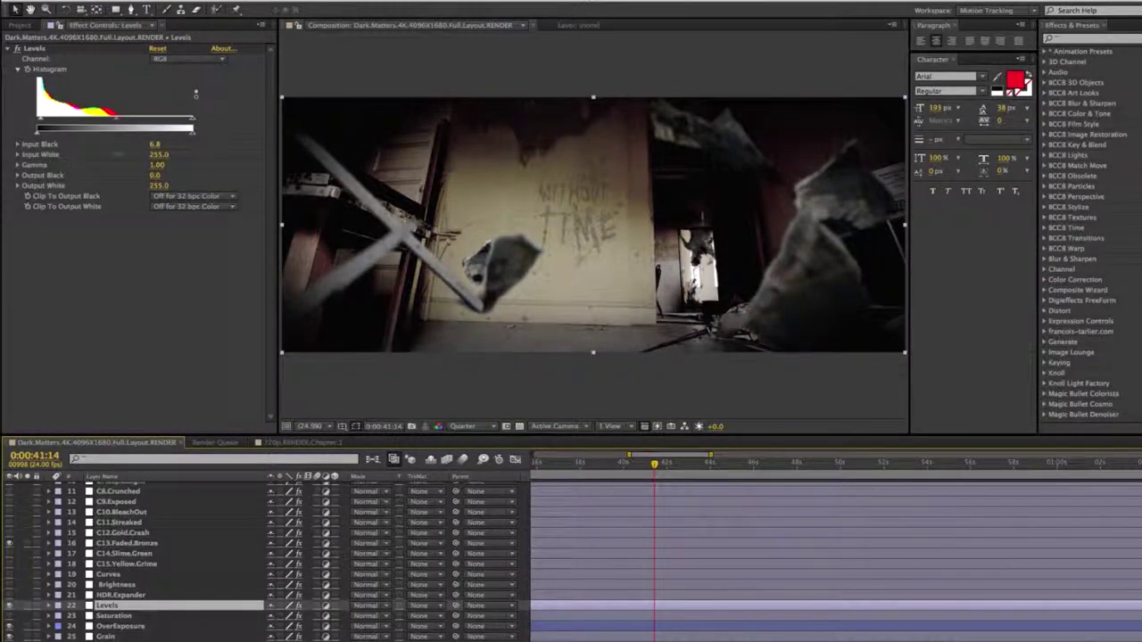
left_click_drag(156, 160, 125, 160)
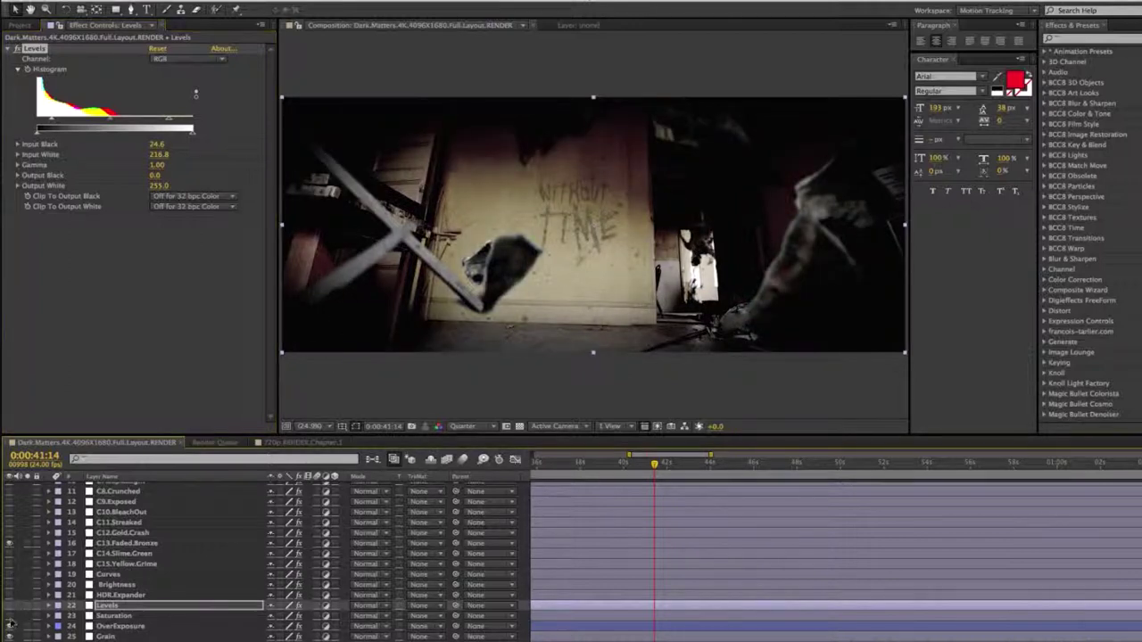
left_click(112, 616)
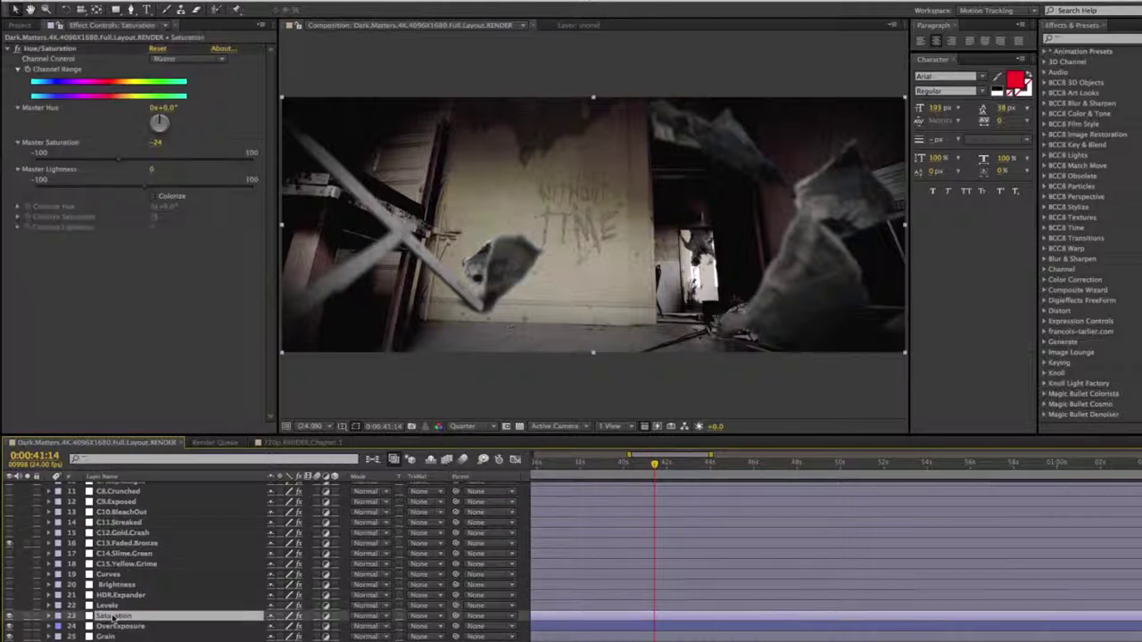
left_click_drag(116, 160, 170, 166)
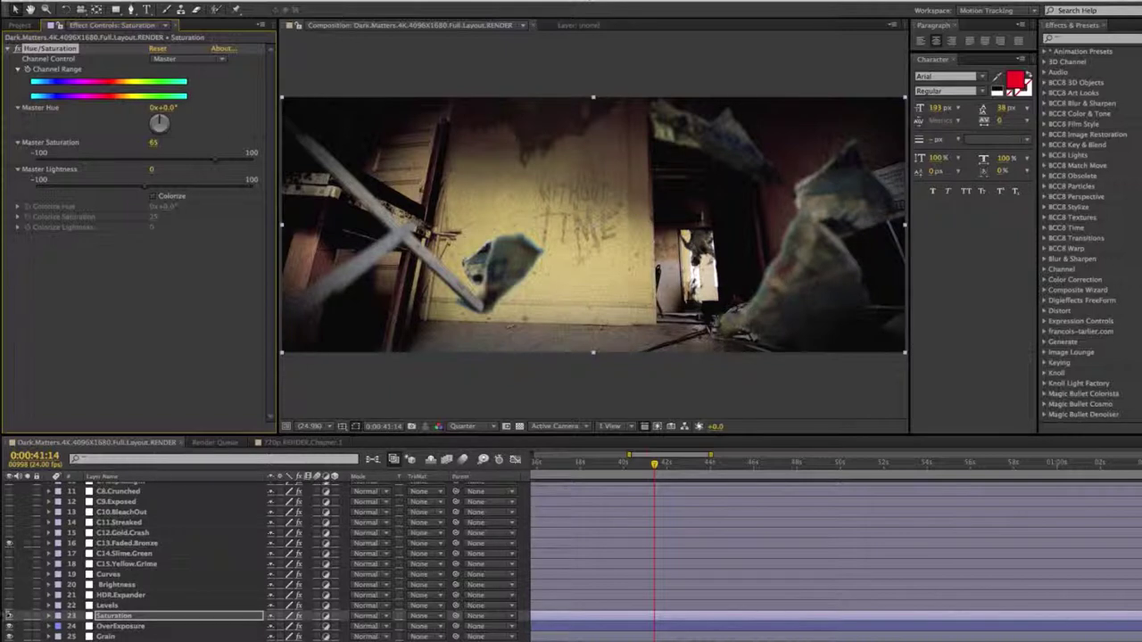
left_click(9, 615)
- Inspect the effect settings of the Grain, Noise and Dust layers below the color adjustments
scroll(104, 555, "down", 4)
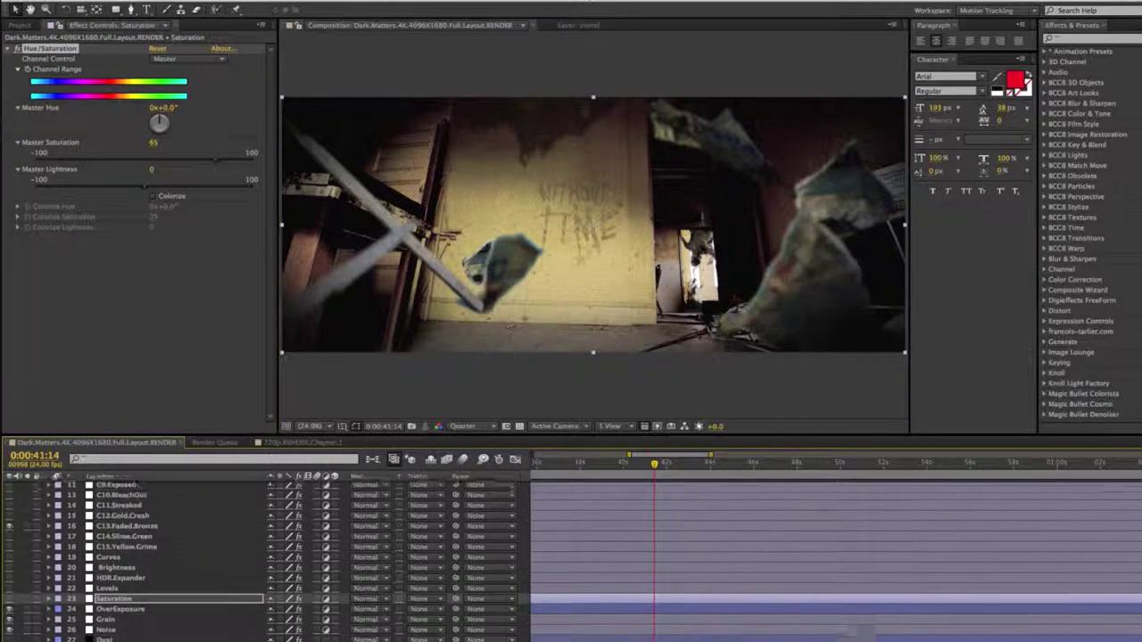
left_click(105, 555)
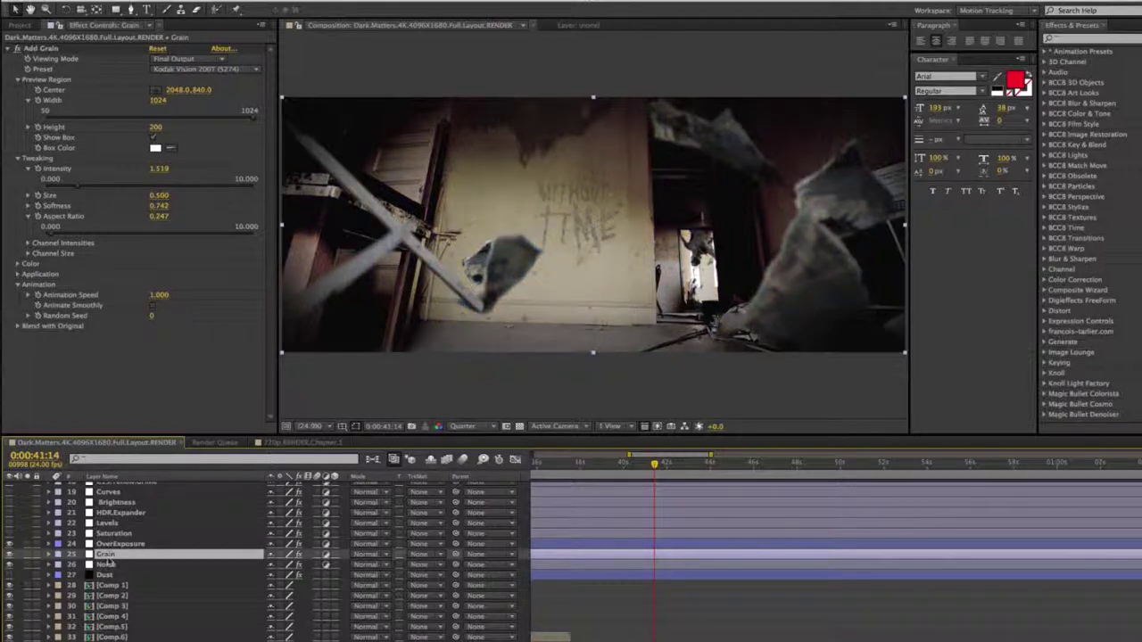
left_click(105, 565)
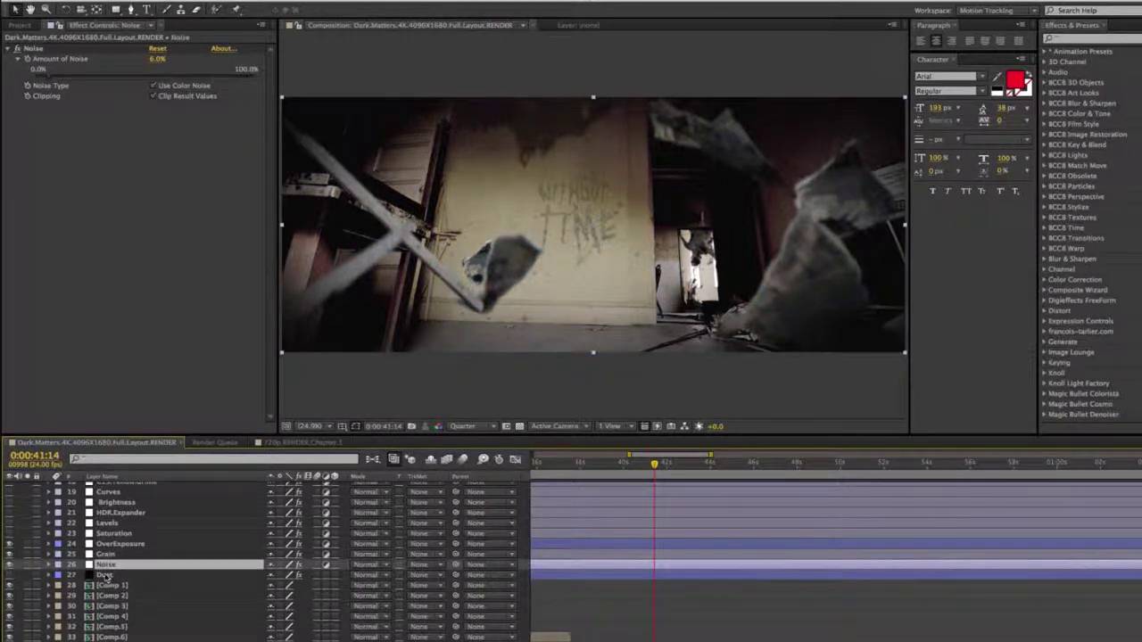
left_click(103, 576)
- Reveal the OverExposure layer's slider keyframes and go to the one at 0:00:45:00
left_click(103, 543)
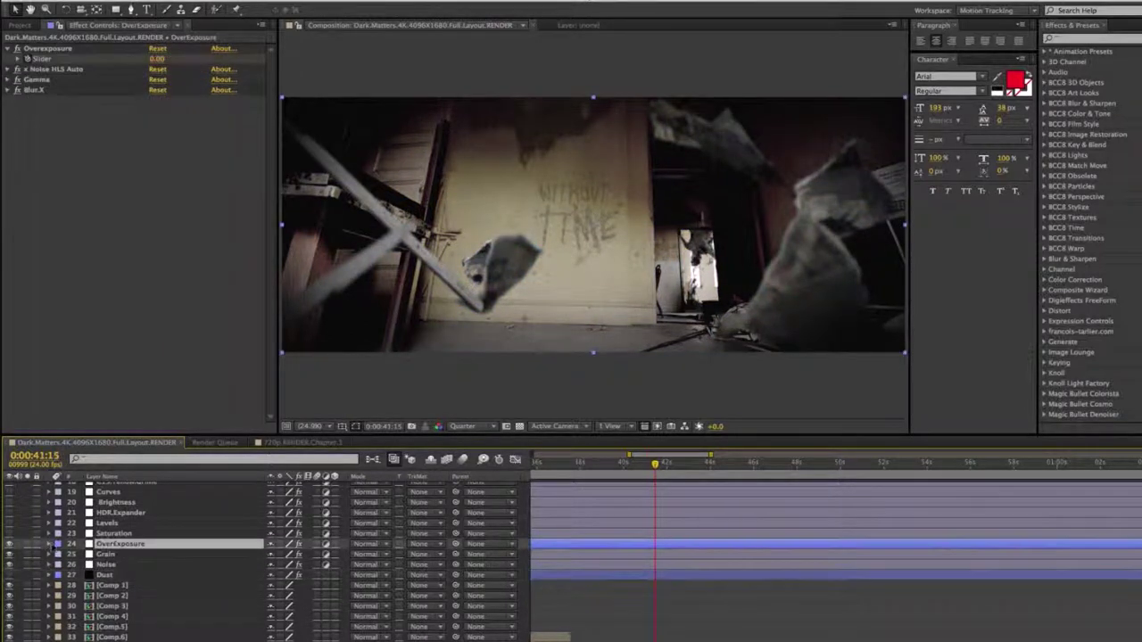
key("u")
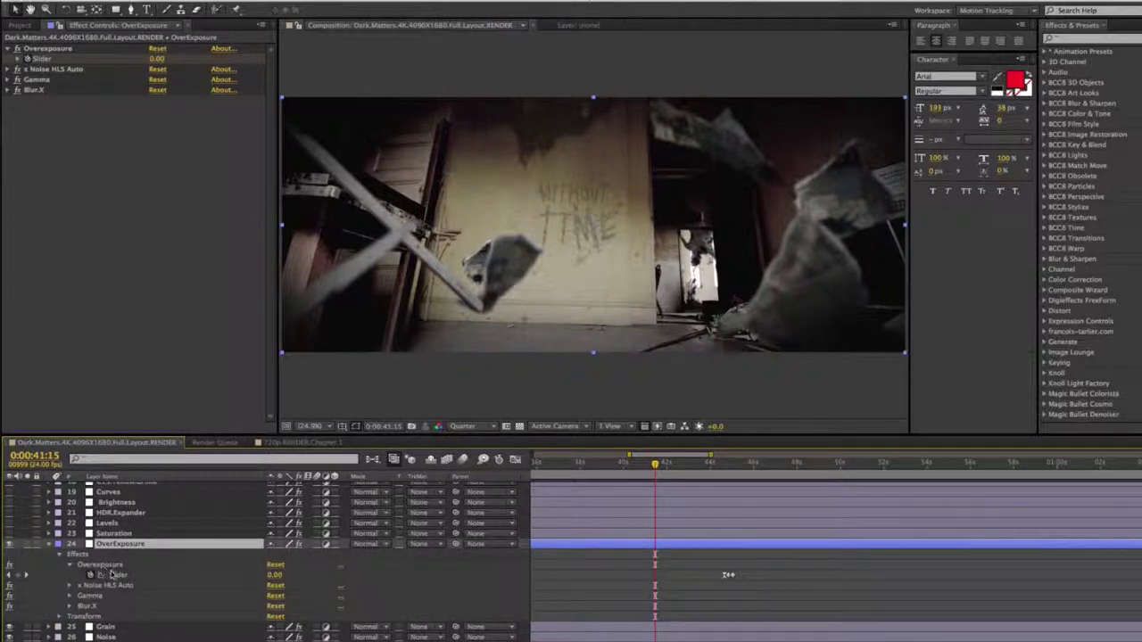
left_click(724, 464)
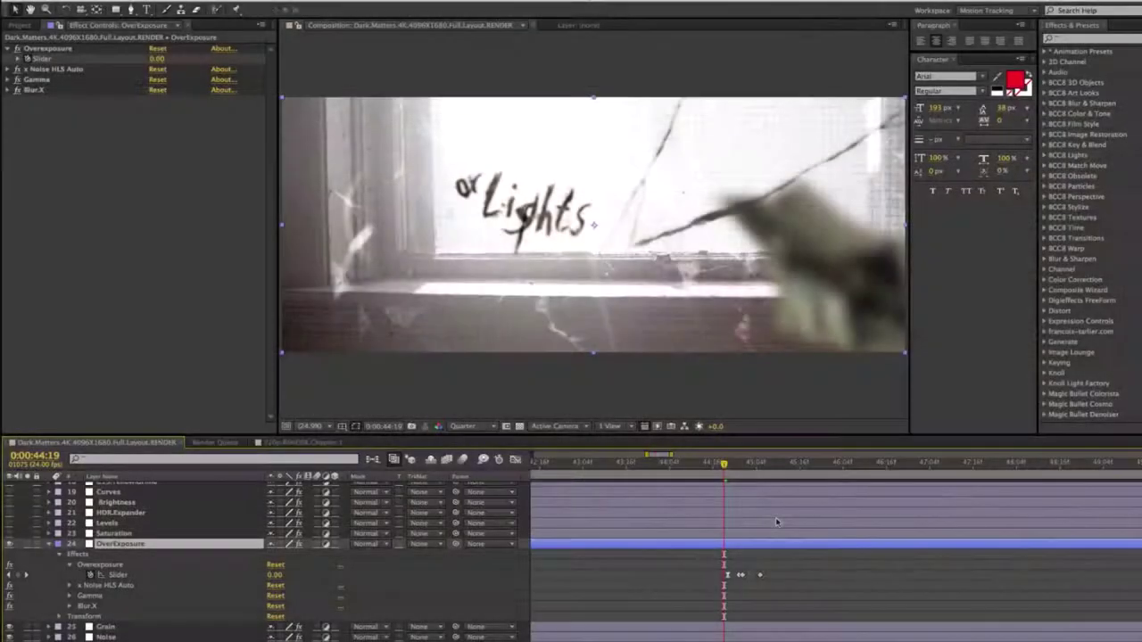
key("equal")
left_click(759, 465)
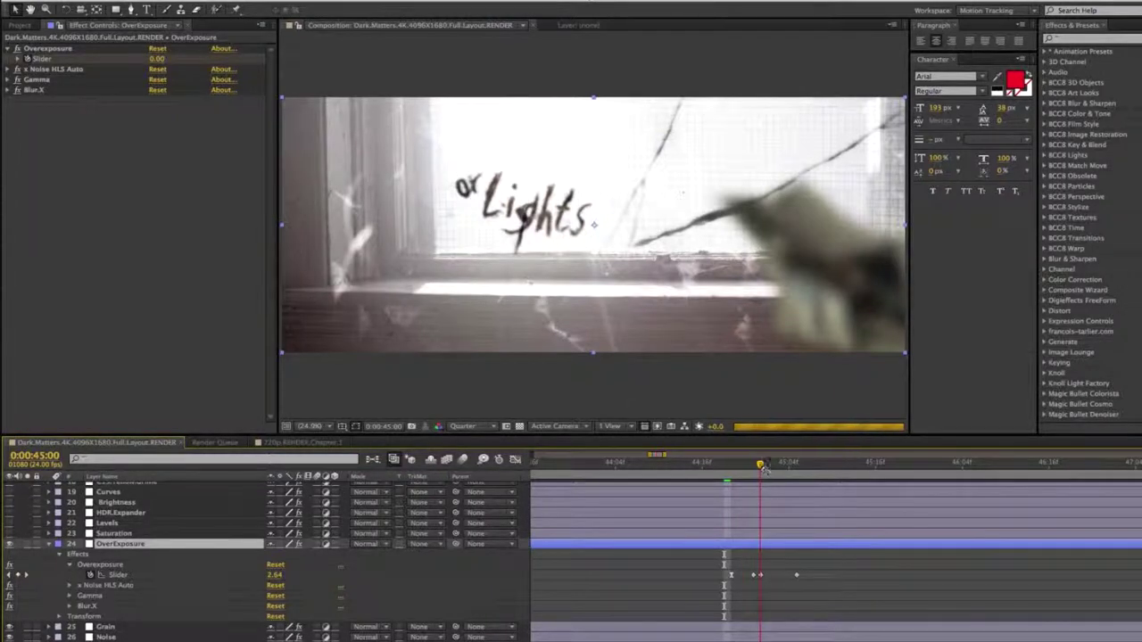
- Try 33 for the Overexposure slider at the current keyframe, settle on 20, and collapse the layer's properties
left_click(275, 574)
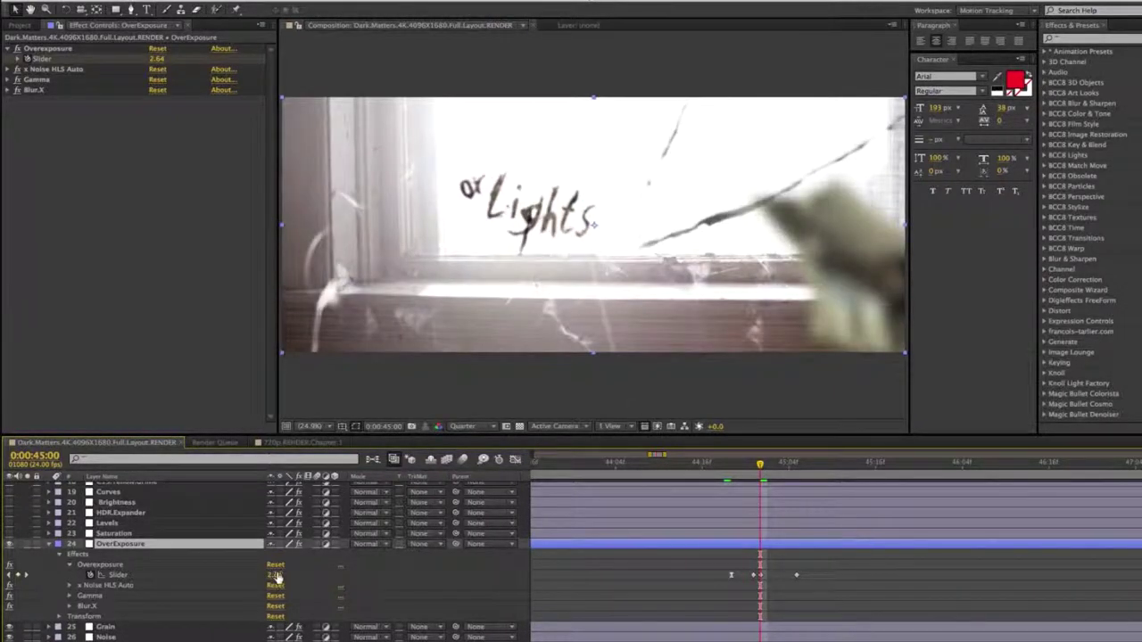
type("33")
key("Return")
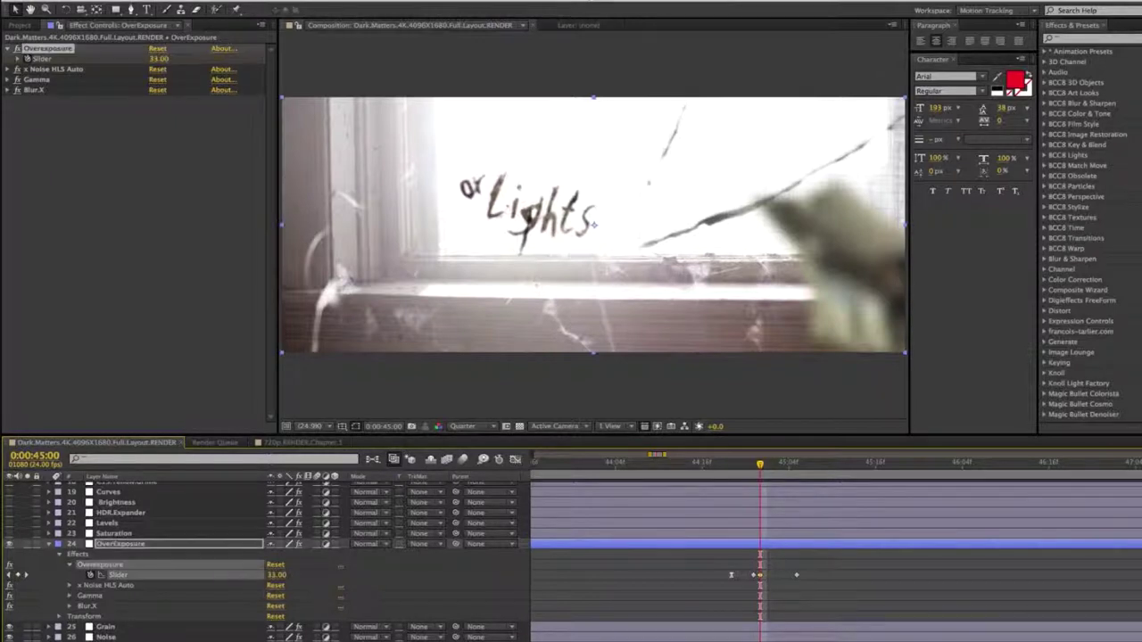
left_click(275, 575)
type("20")
key("Return")
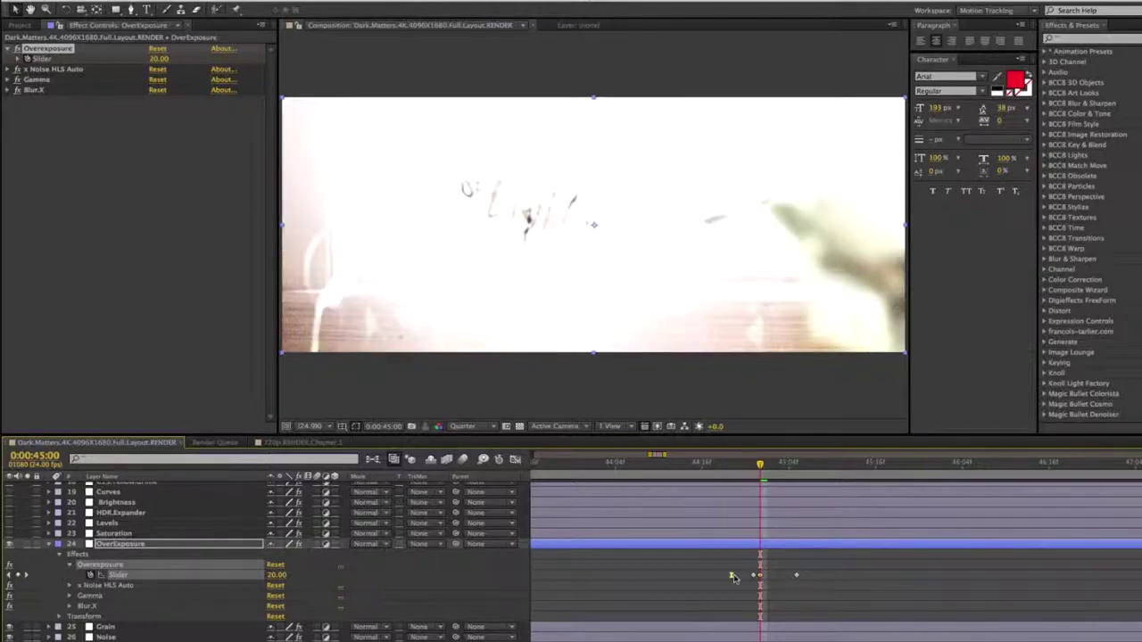
left_click(50, 545)
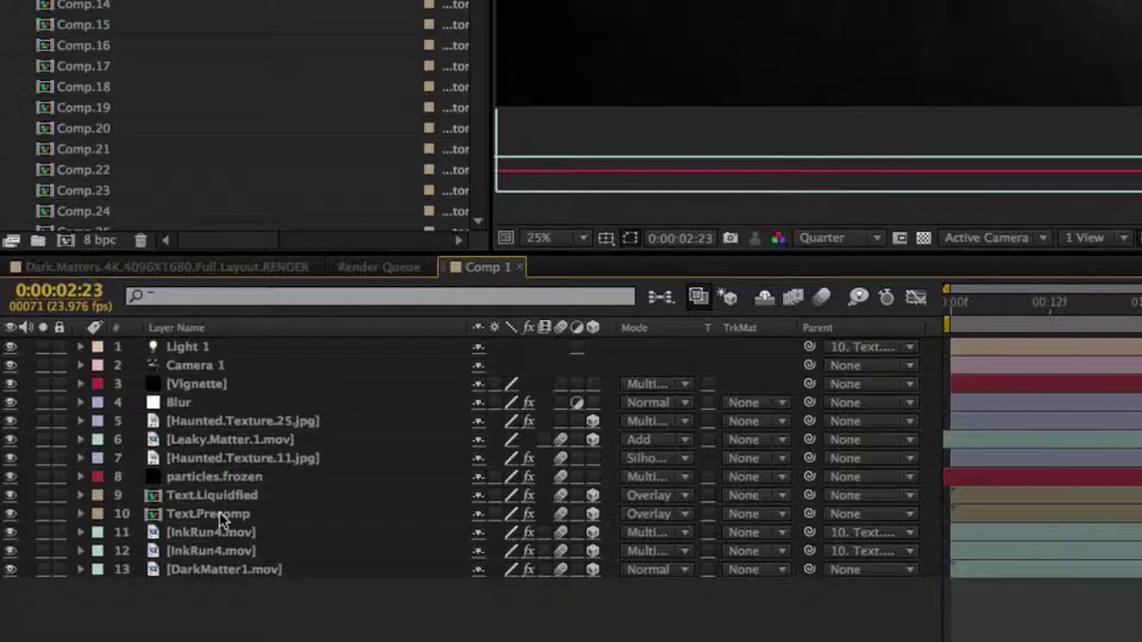
- Open Comp 1's Text.Precomp layer and replace the PHANTAZMA title with "Change Text"
double_click(220, 512)
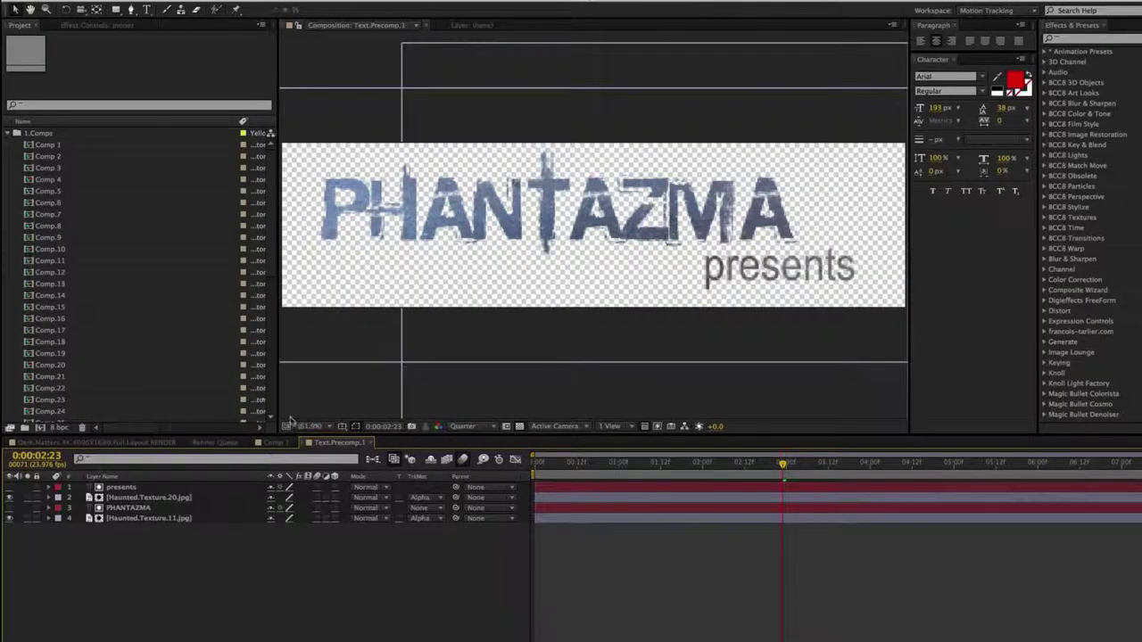
left_click(129, 507)
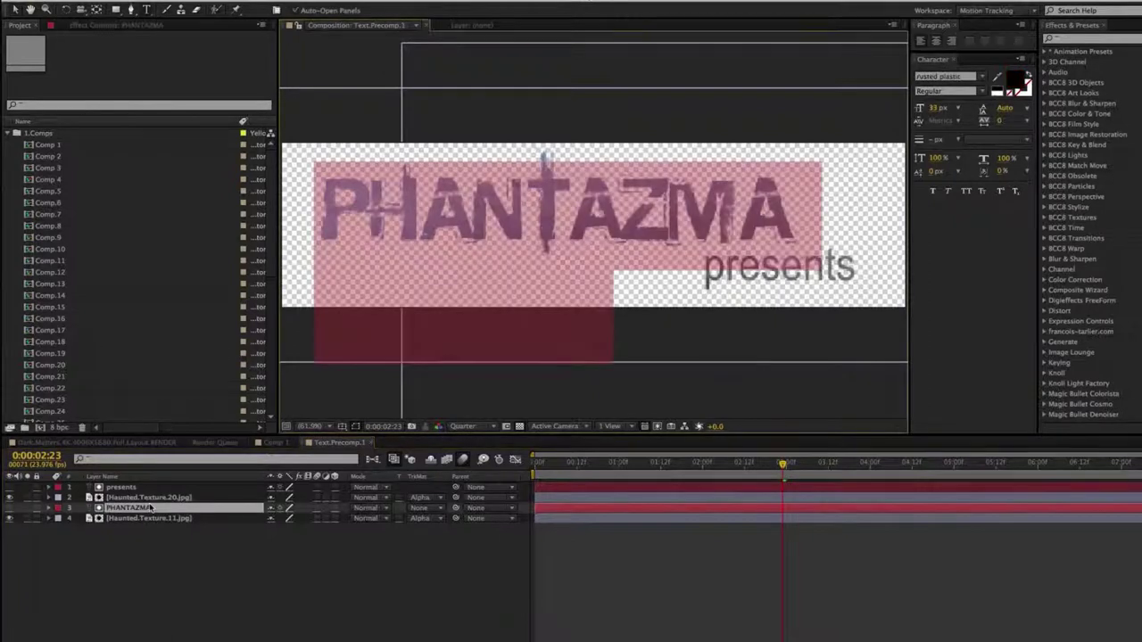
type("Change")
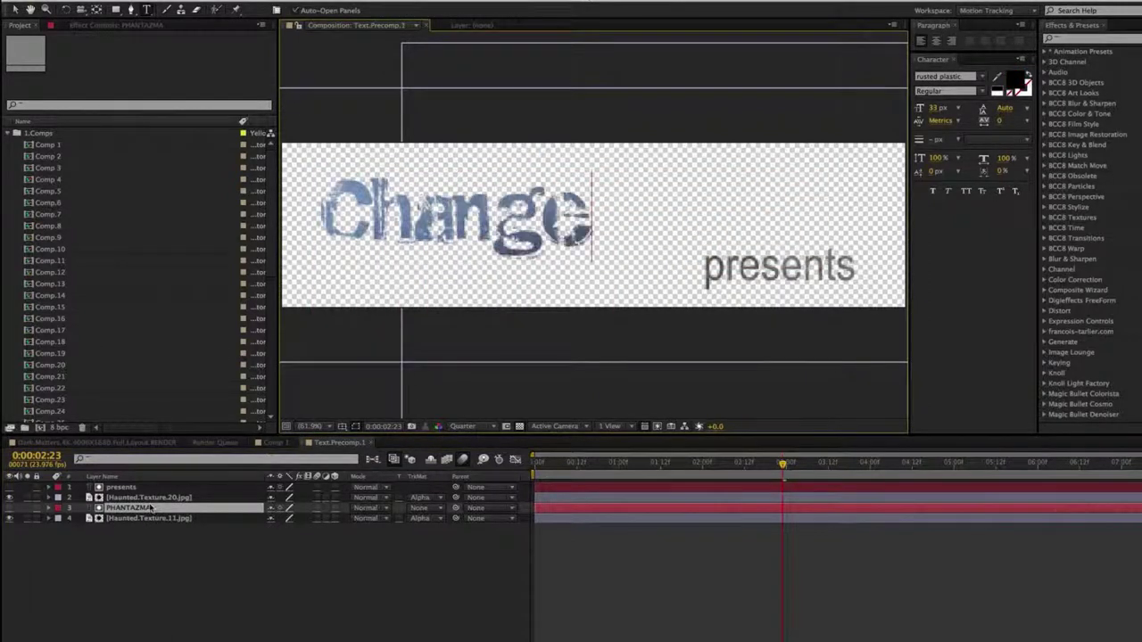
type(" Text")
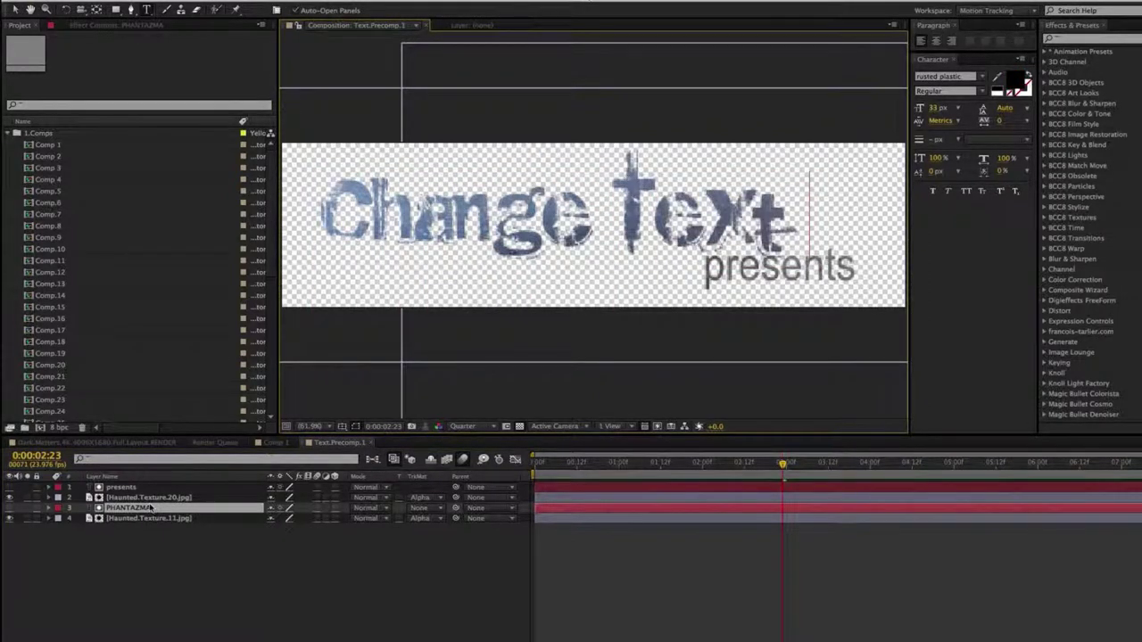
- Replace the "presents" text under the main title with "here"
left_click(121, 488)
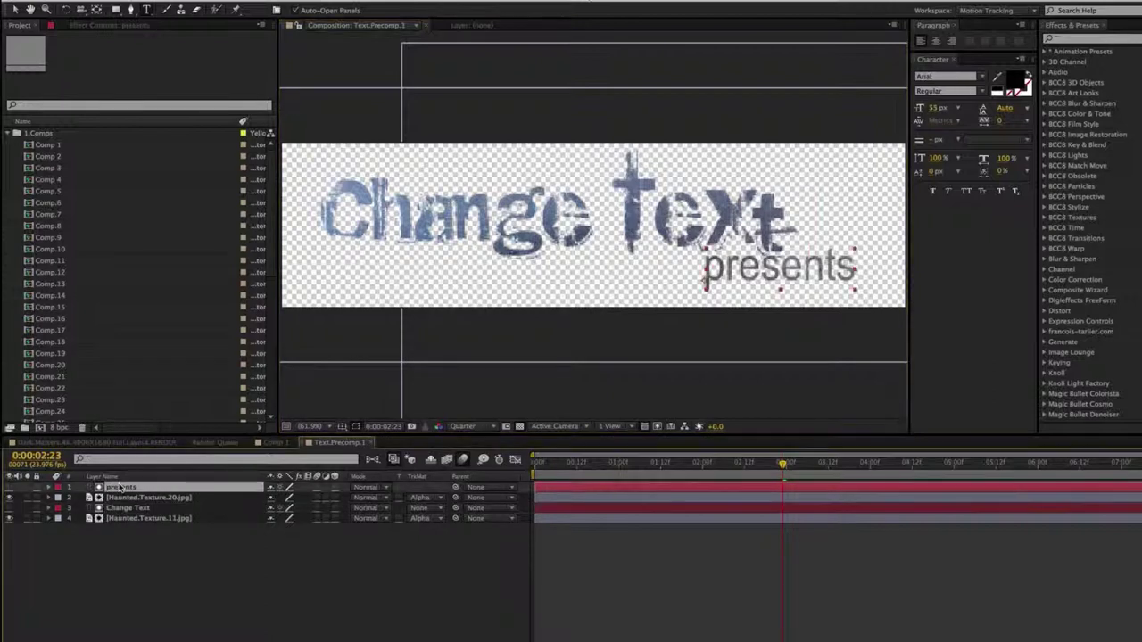
double_click(120, 488)
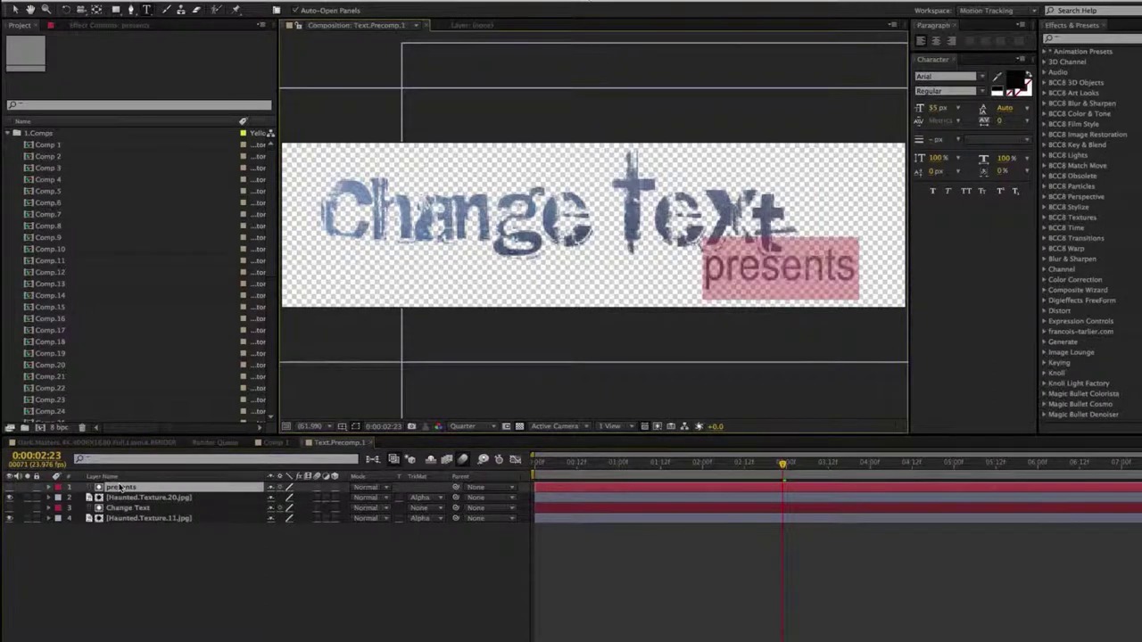
type("here")
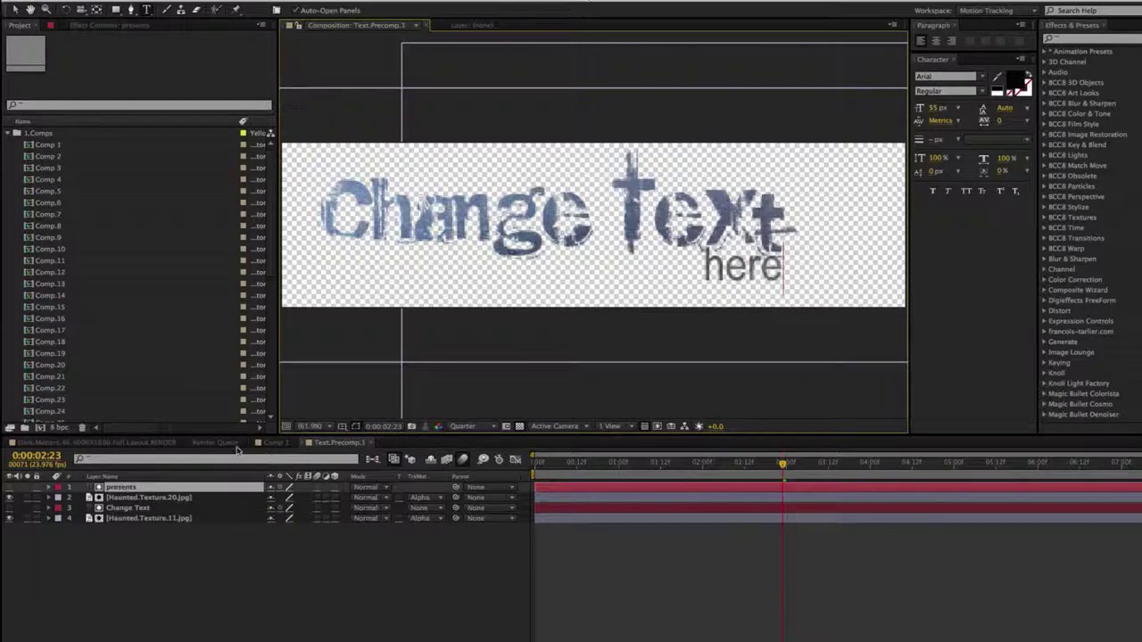
- Return to Comp 1 and examine the edited title's Text.Liquidfied and Text.Precomp layers up close
left_click(277, 444)
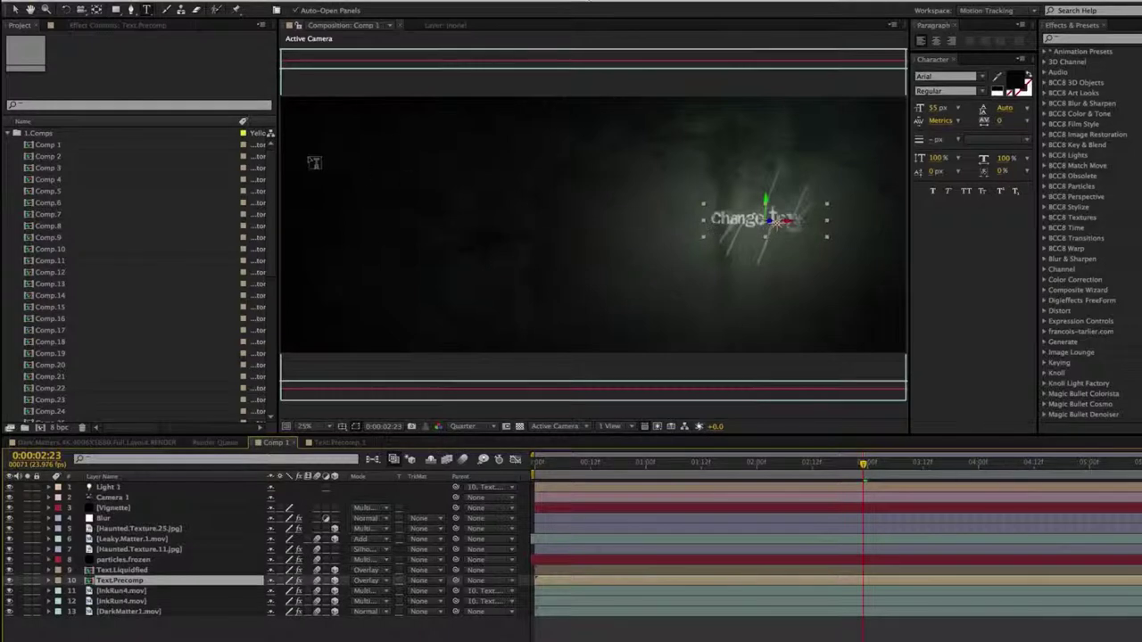
key("v")
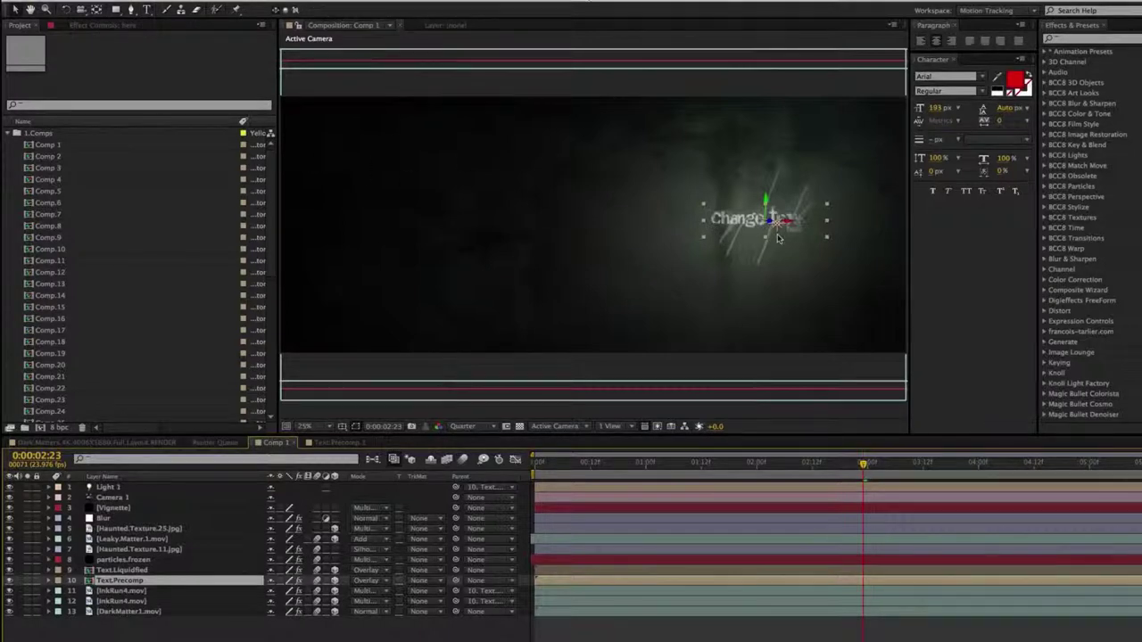
left_click(125, 571)
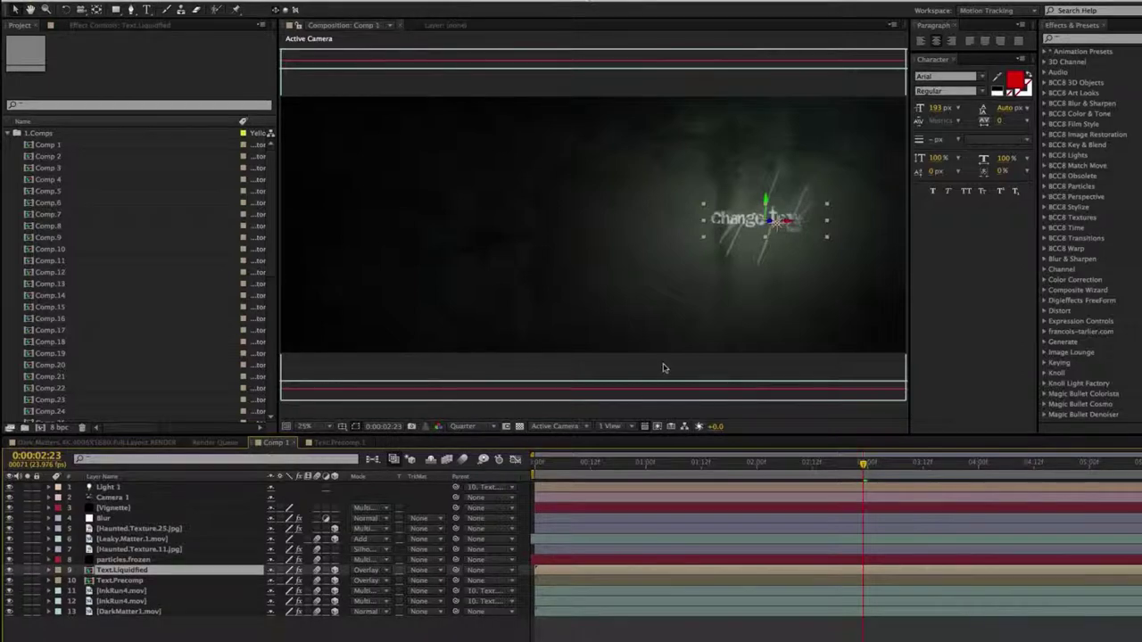
key("period")
left_click_drag(797, 331, 558, 314)
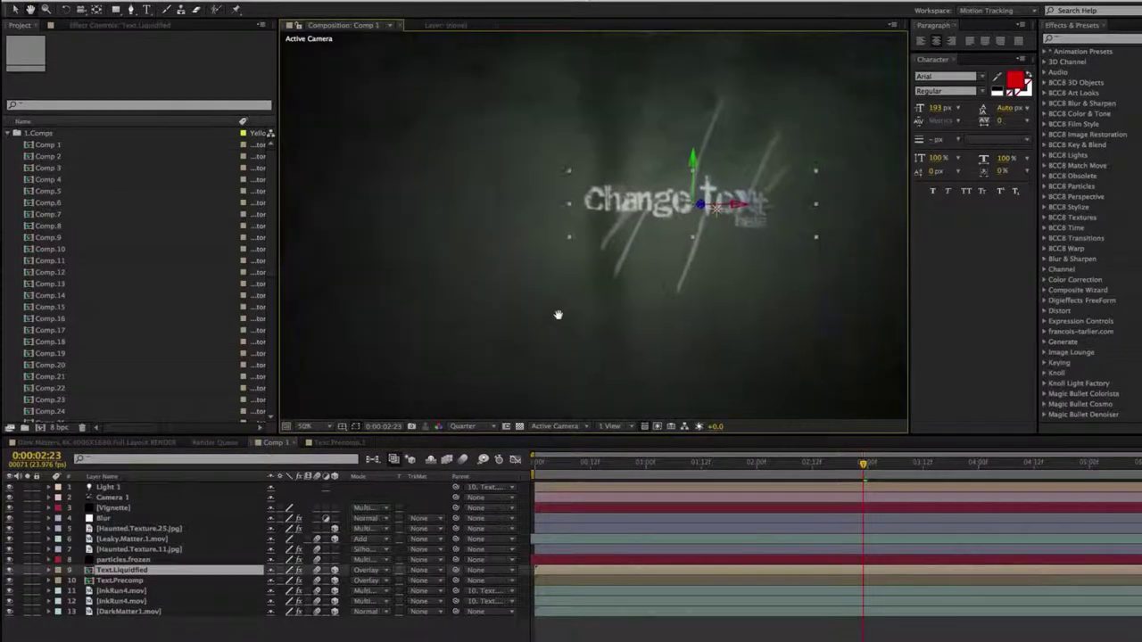
left_click(125, 582)
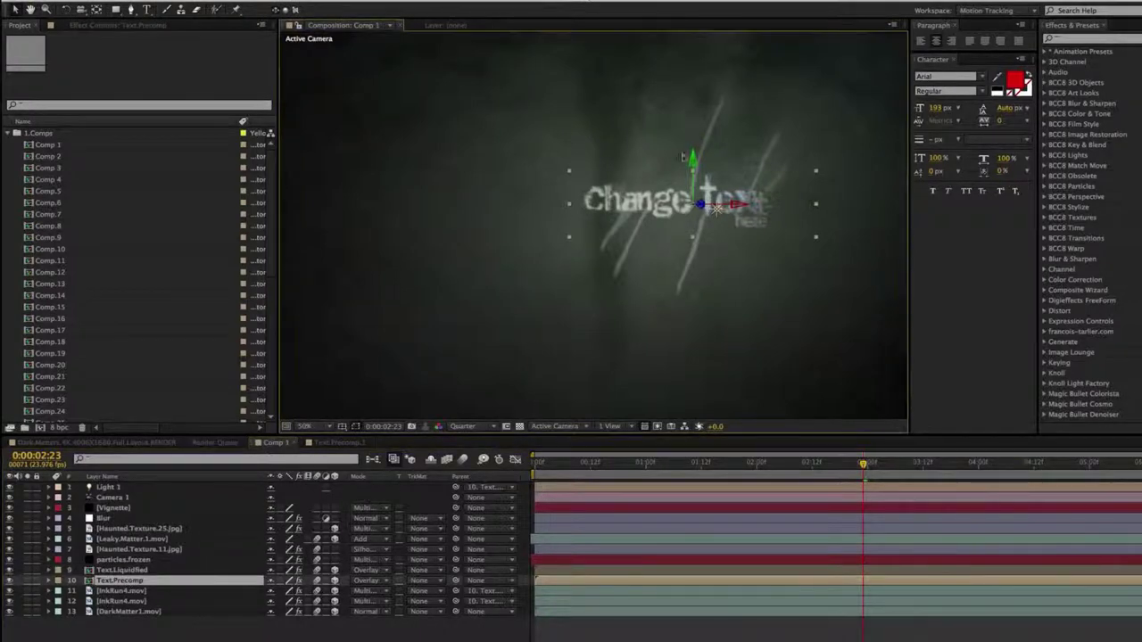
- Nudge the upper InkRun4.mov layer slightly left and the lower one slightly right against the title, and deselect them
left_click(133, 591)
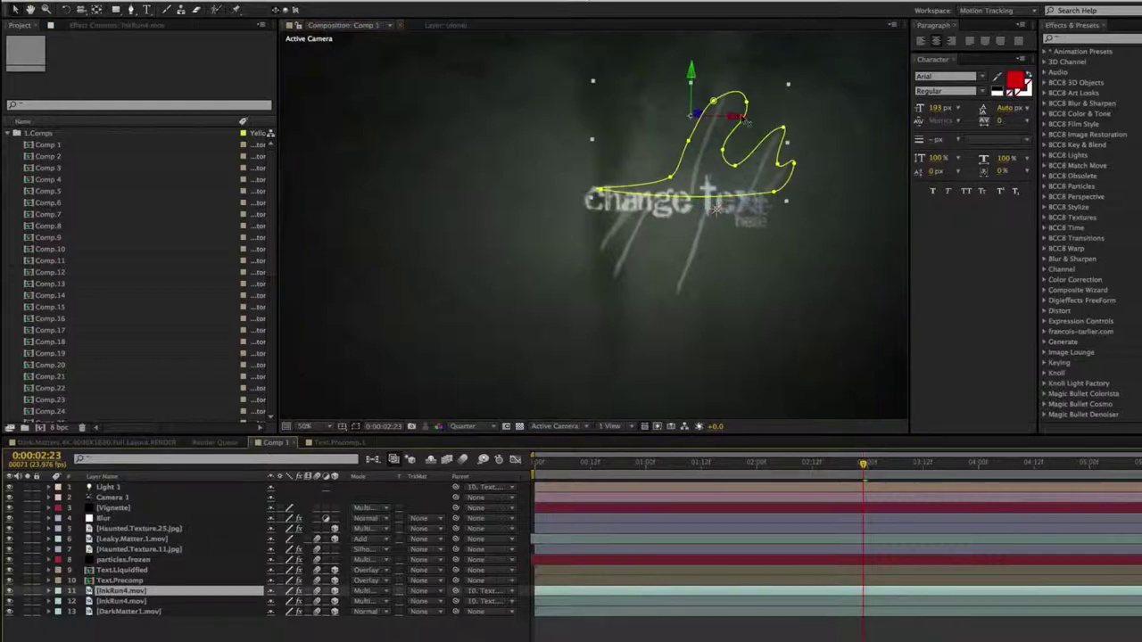
left_click_drag(731, 117, 717, 117)
left_click(120, 601)
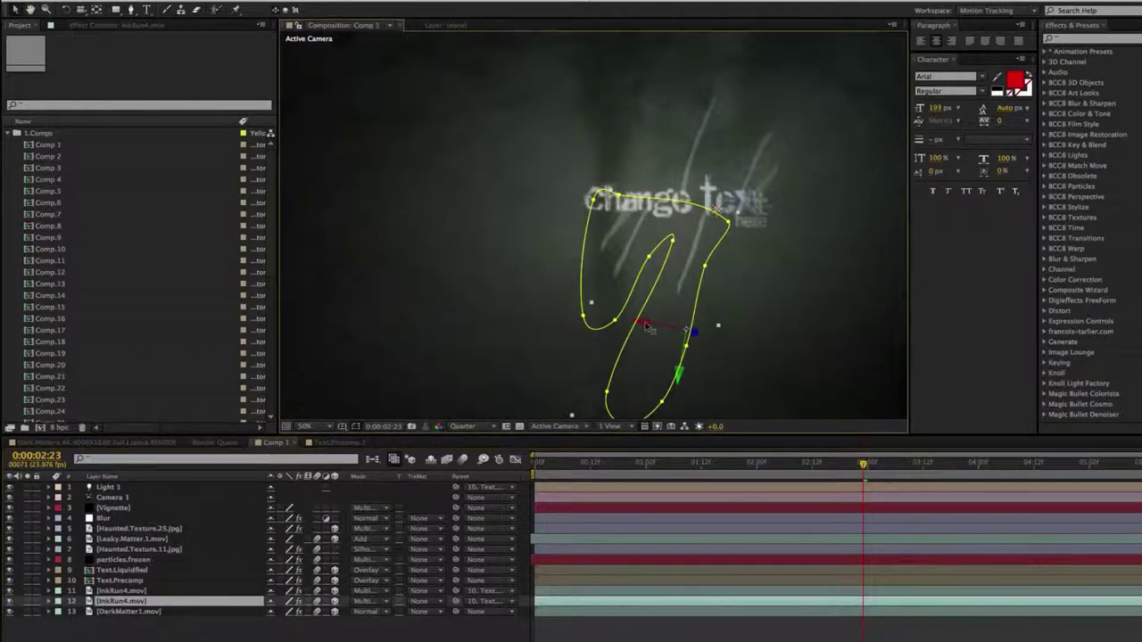
key("Return")
left_click_drag(651, 328, 654, 328)
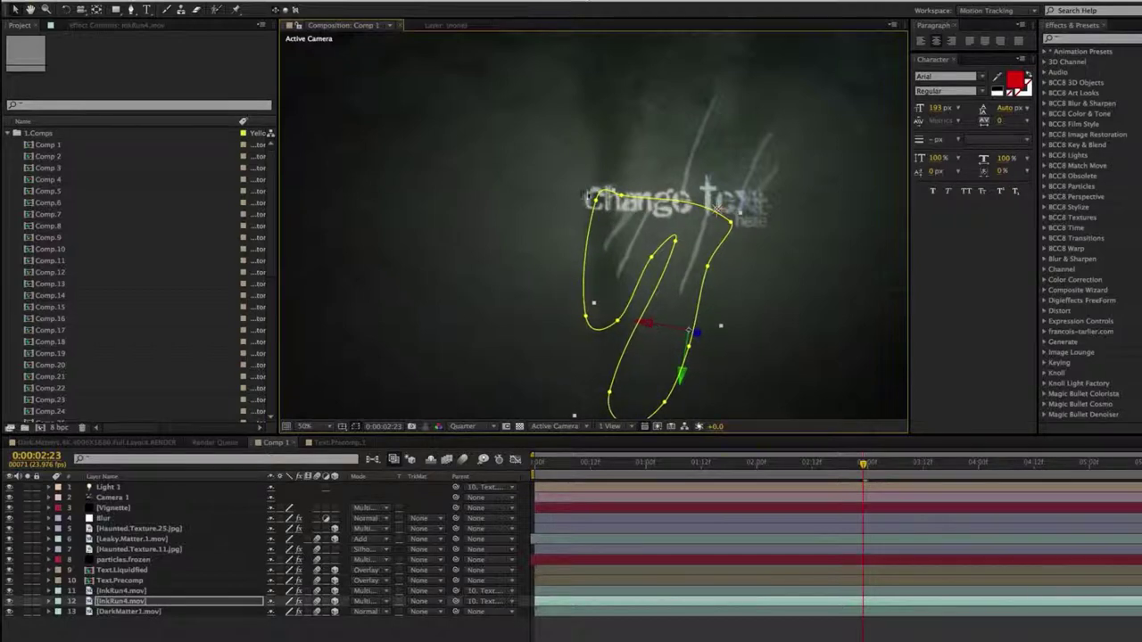
key("comma")
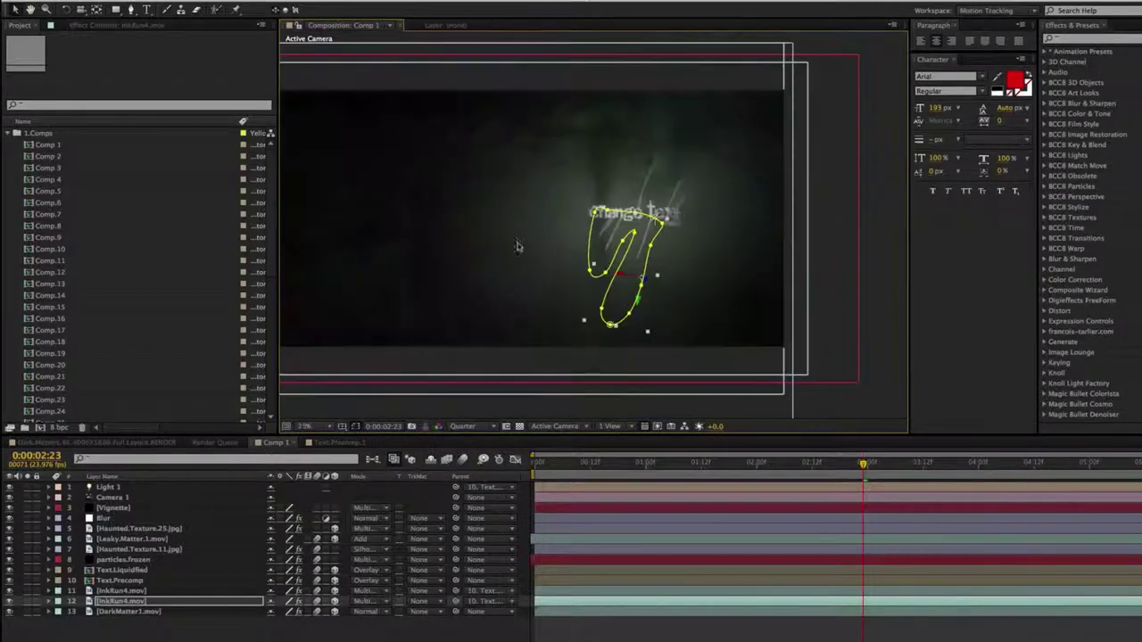
left_click(317, 638)
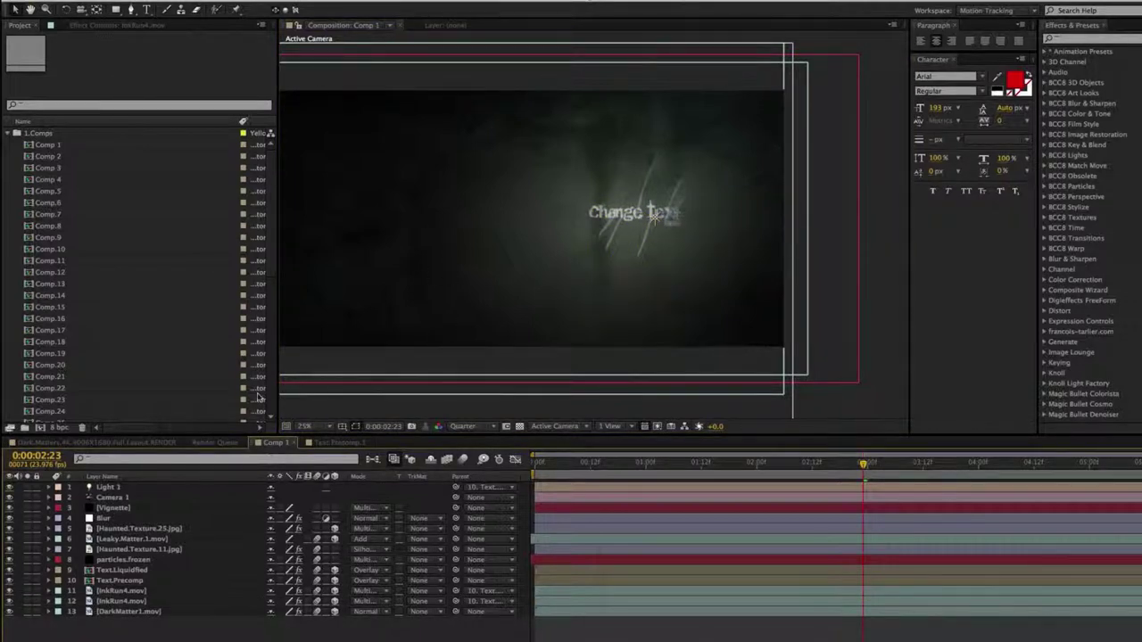
- Open Text.Precomp.1 from the 2.Text.PreComps project folder to check its text, and close it again
left_click(11, 133)
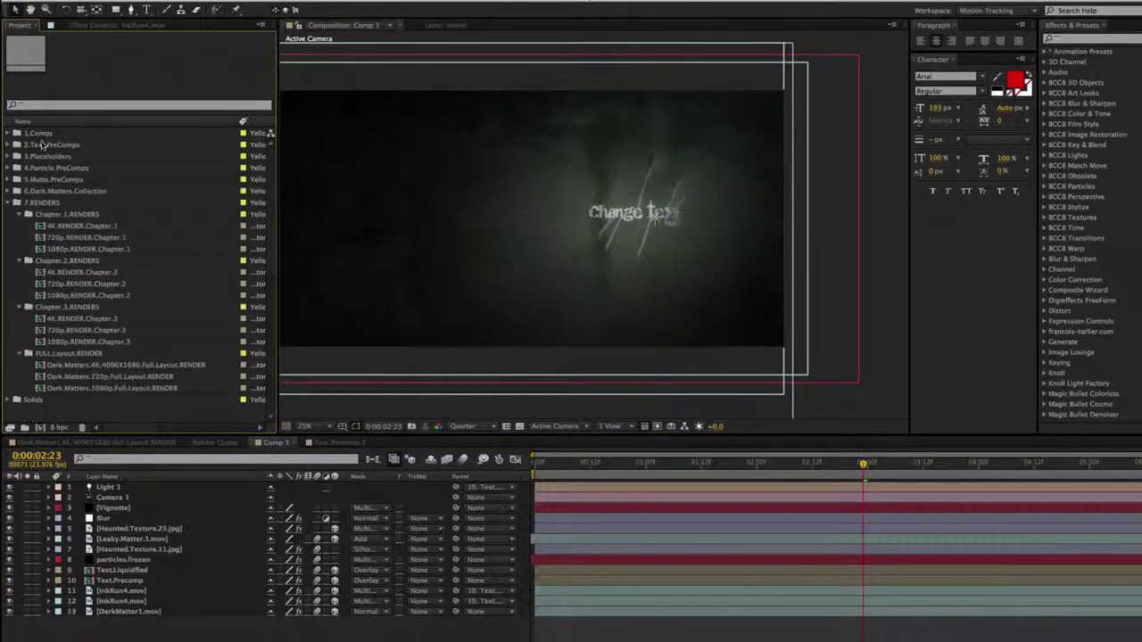
left_click(9, 145)
left_click(9, 145)
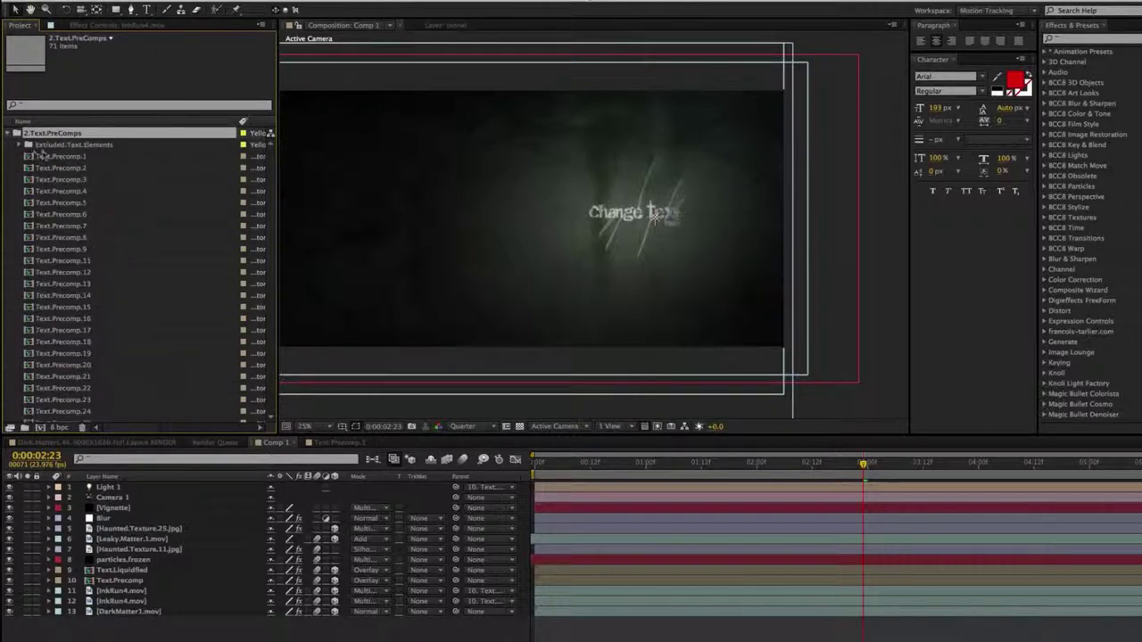
double_click(40, 156)
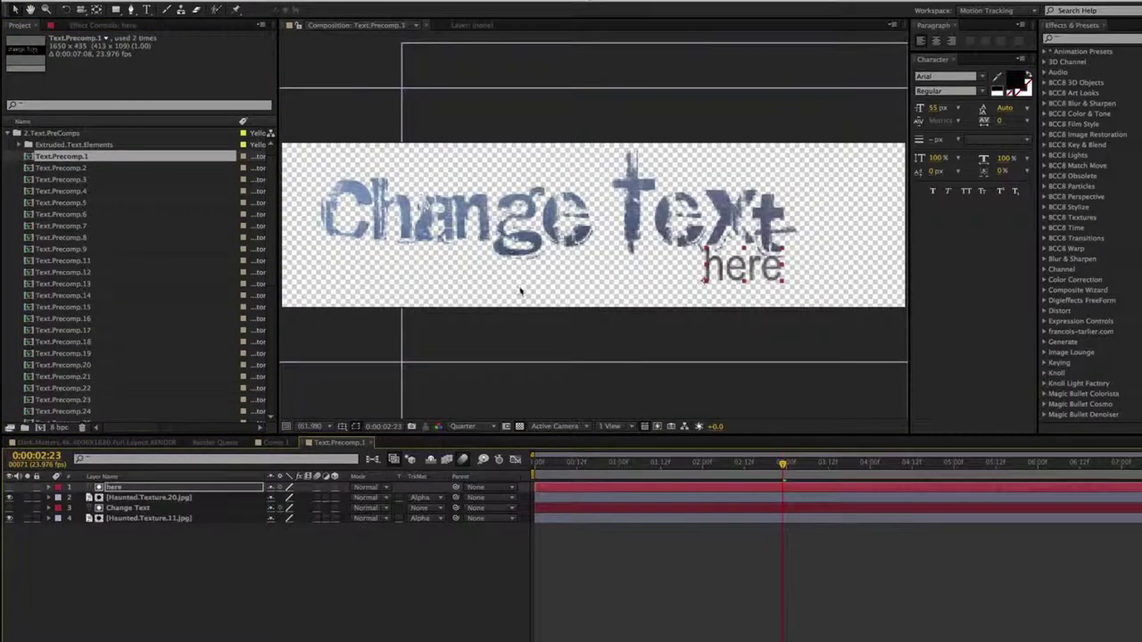
left_click(372, 442)
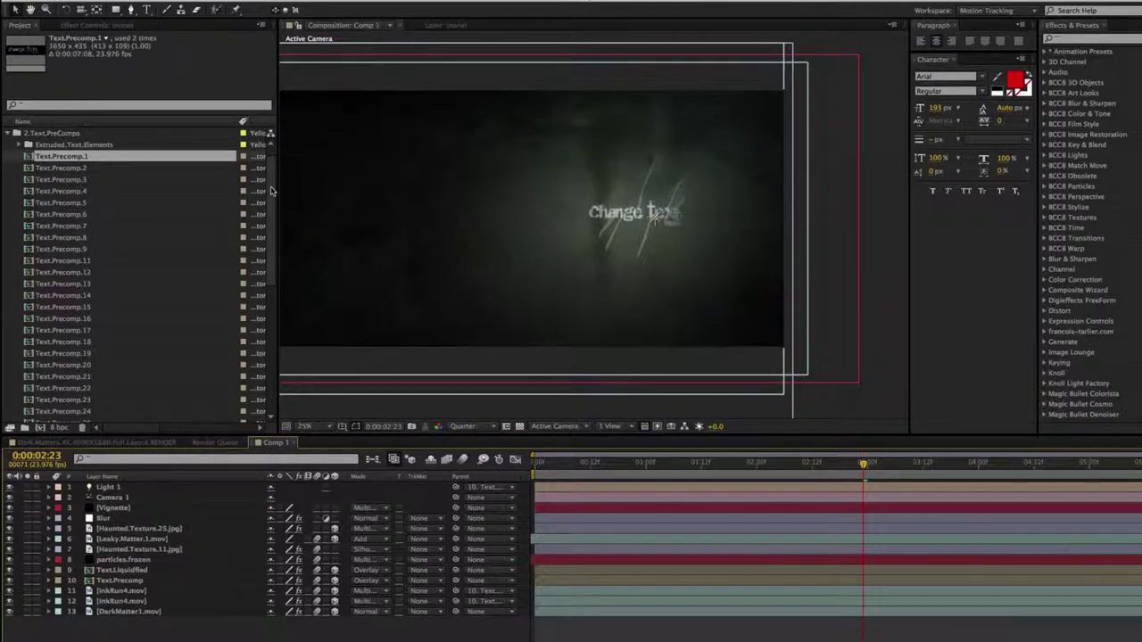
- Collapse the text precomps folder and open Comp.16 from the 1.Comps folder
left_click(8, 133)
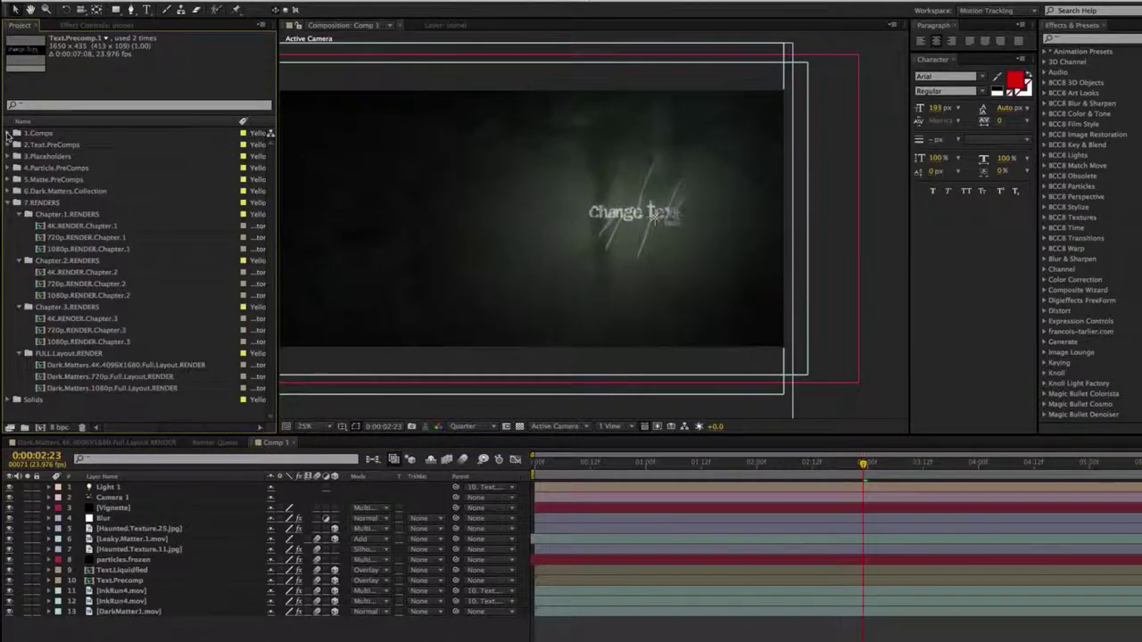
left_click(8, 133)
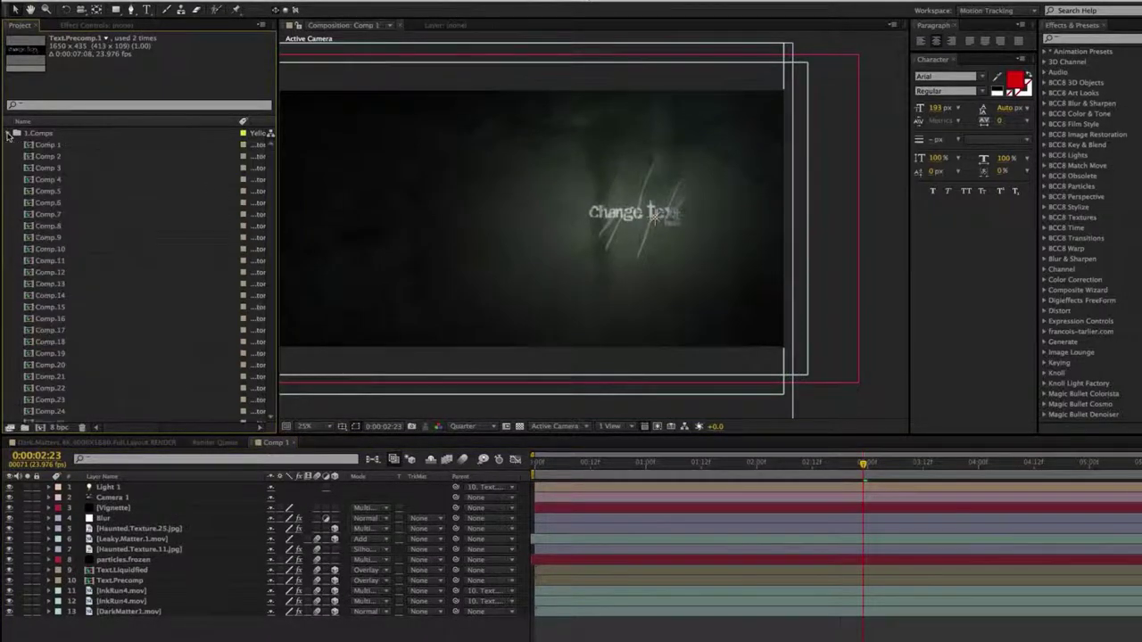
double_click(36, 318)
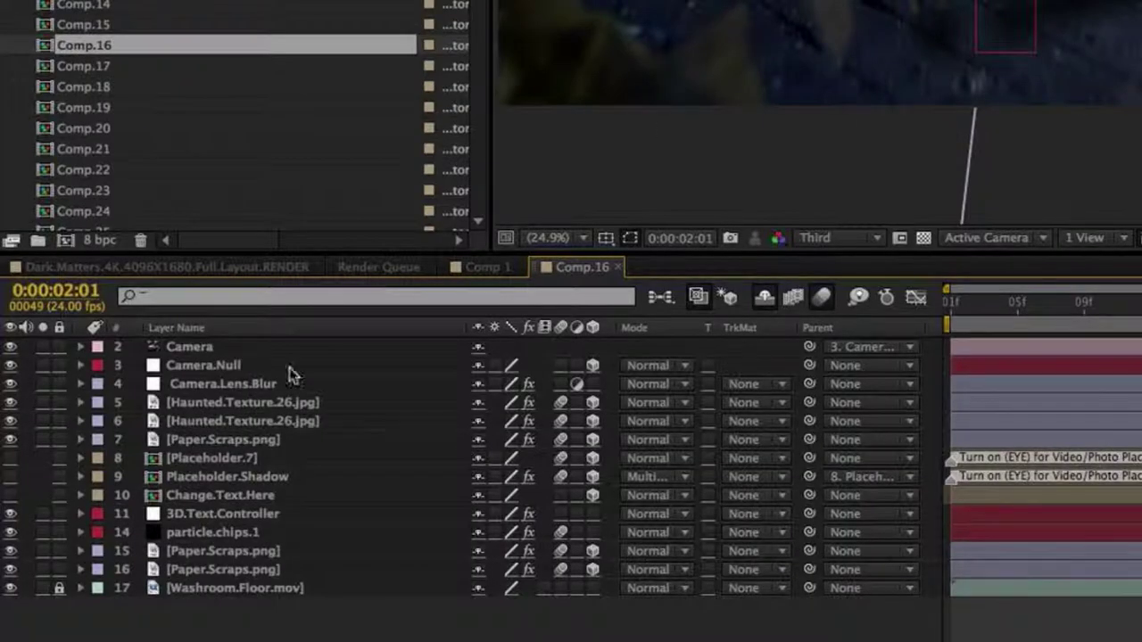
- Set the Extrude Depth of Comp.16's 3D.Text.Controller layer to 225
left_click(196, 515)
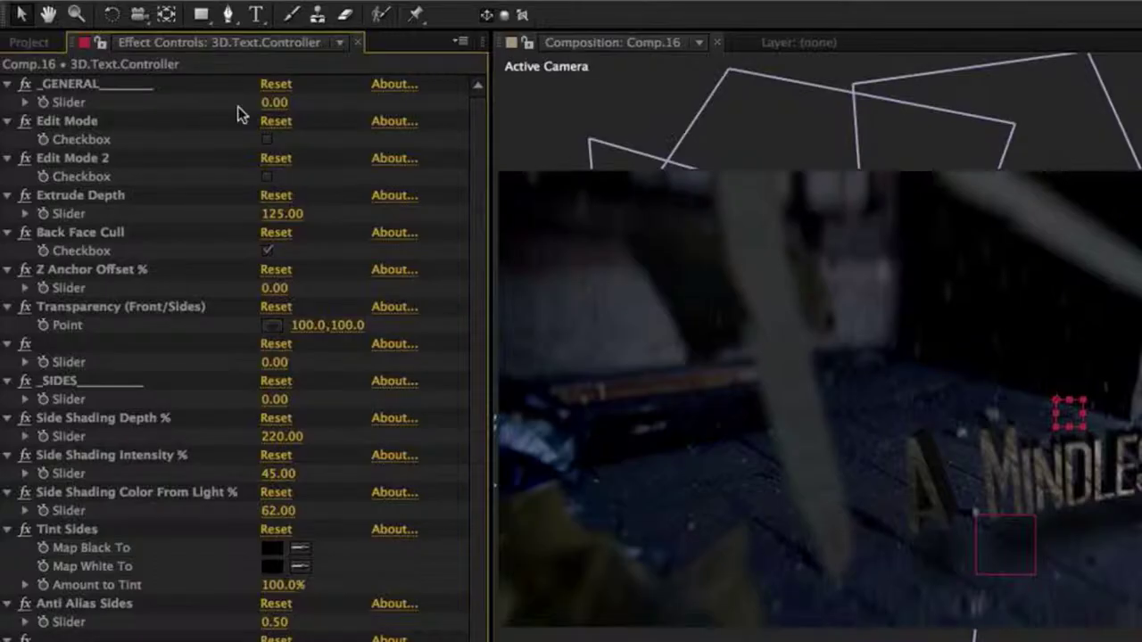
left_click(282, 215)
type("225")
key("Return")
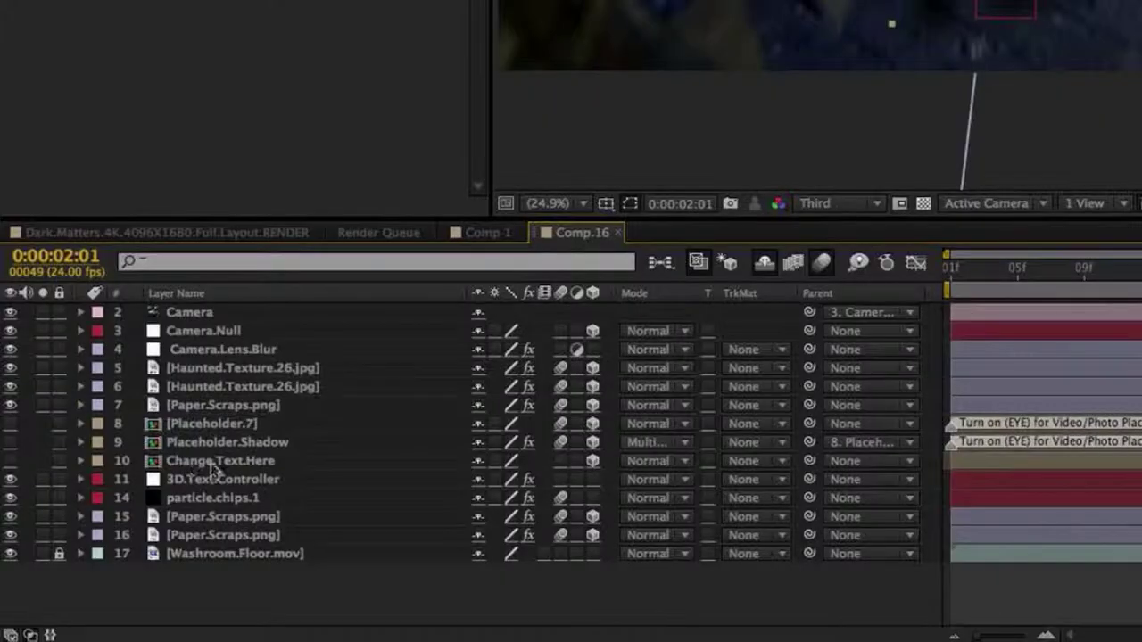
- Open the Change.Text.Here precomp, replace its title with "Change Text Here", and return to Comp.16
left_click(114, 570)
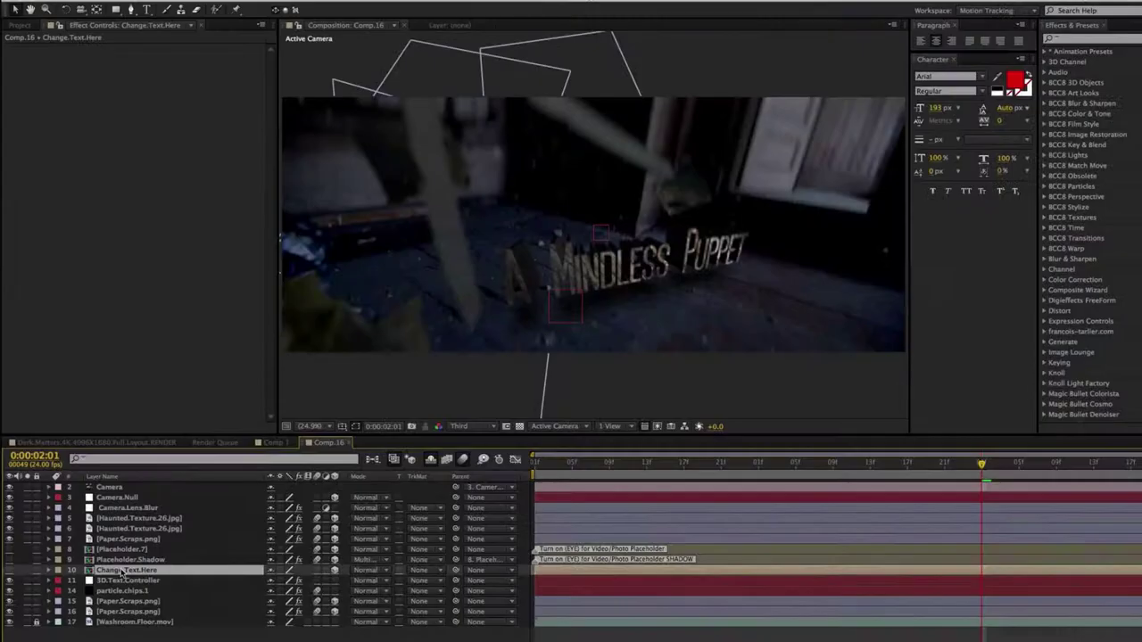
double_click(123, 572)
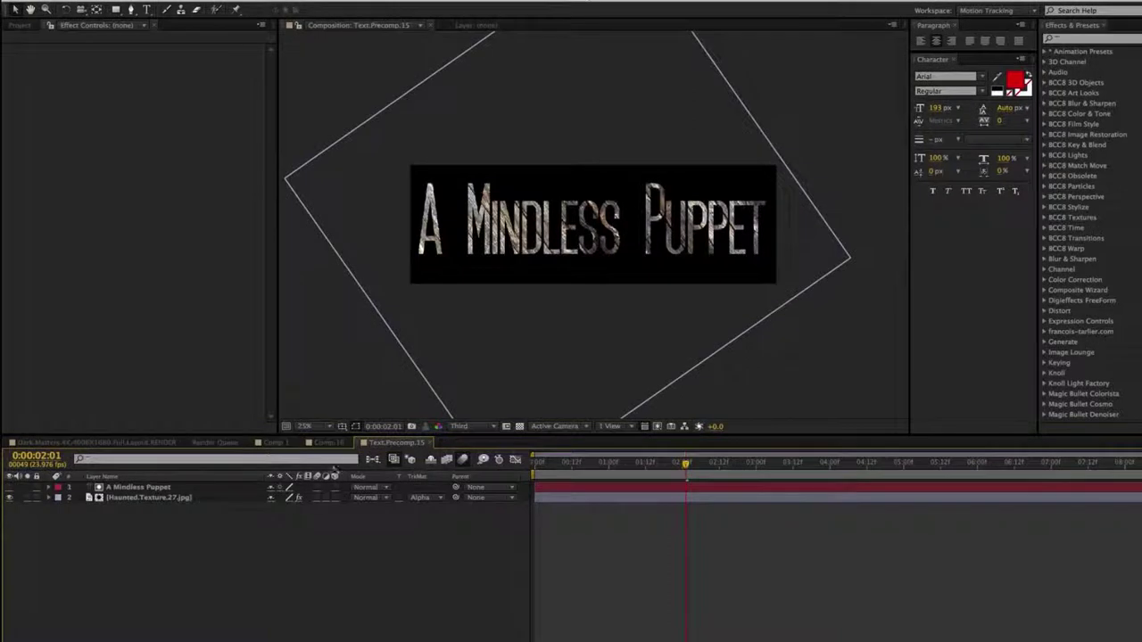
left_click(143, 490)
double_click(144, 492)
type("Chan")
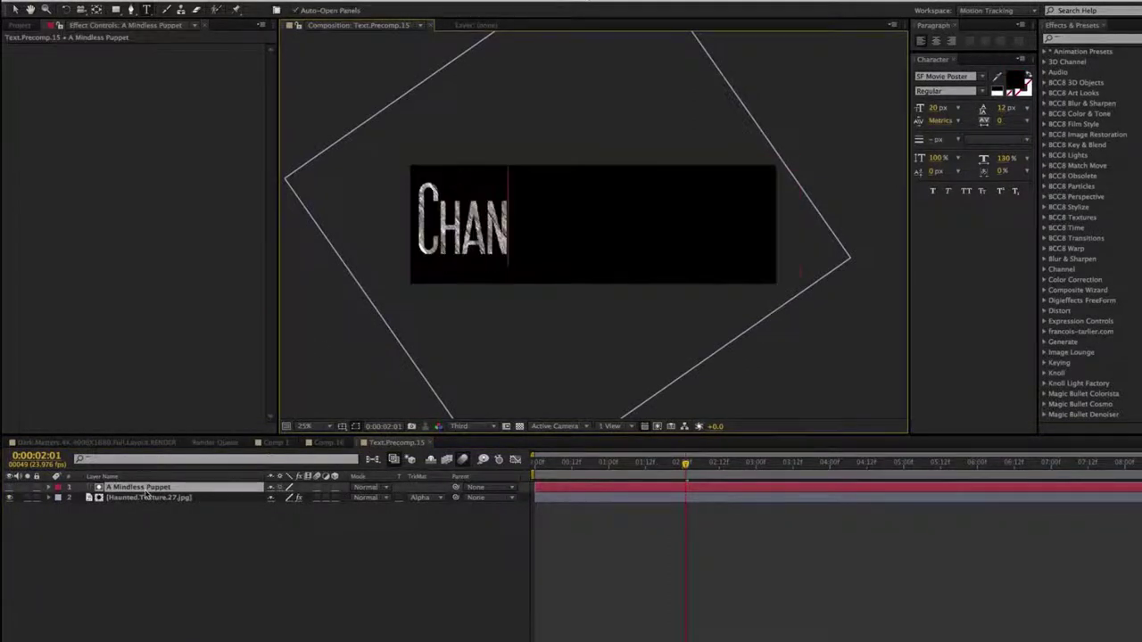
type("ge Text Here")
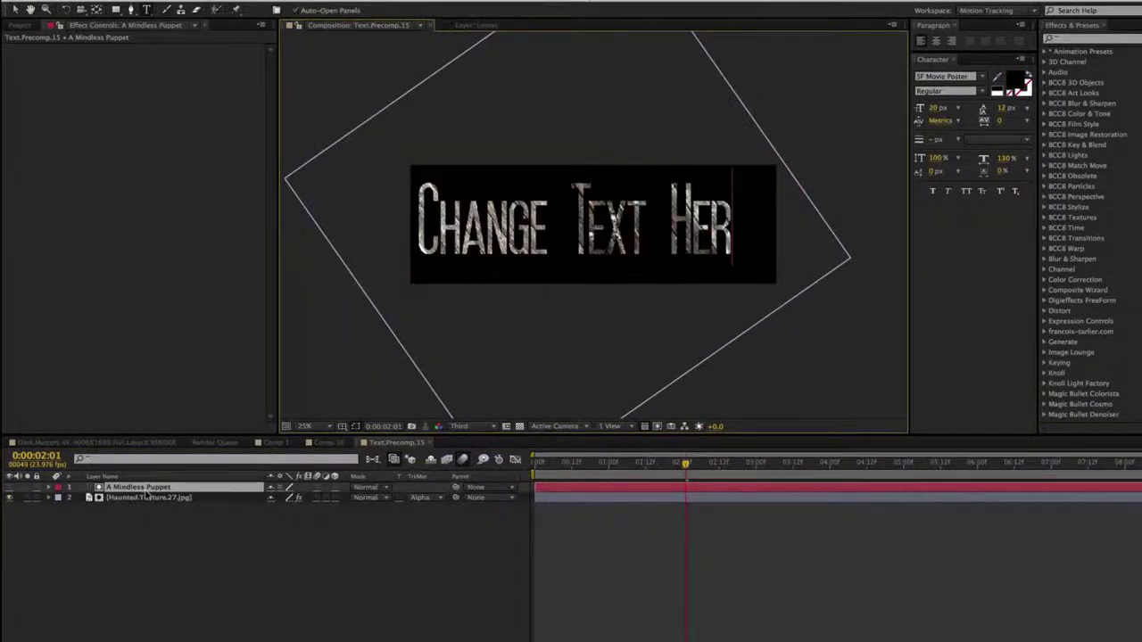
left_click(340, 448)
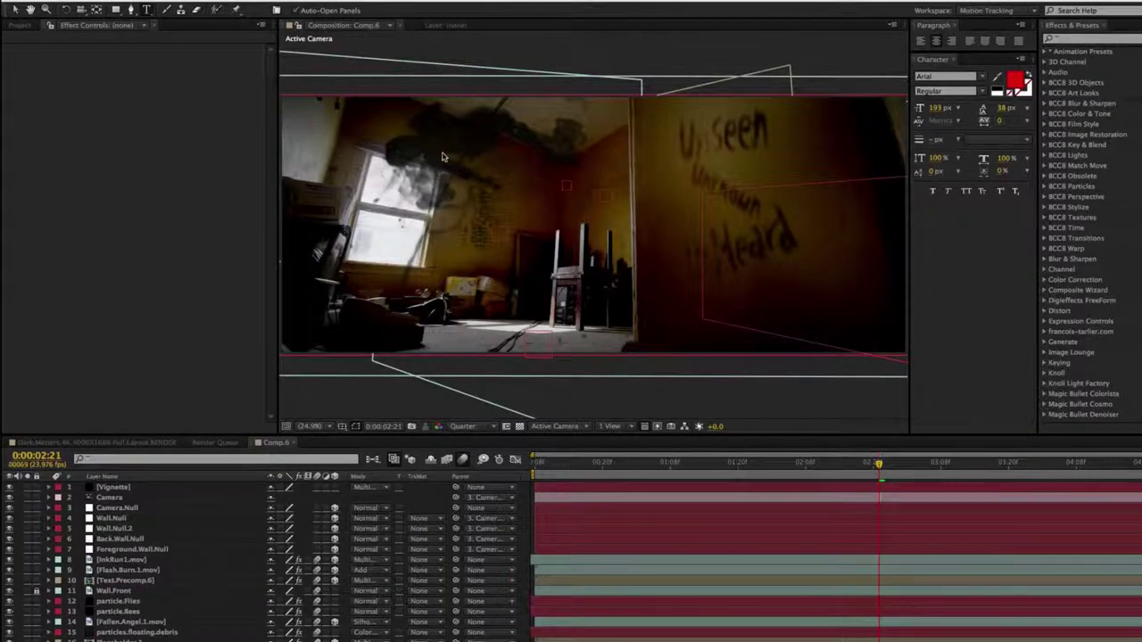
- Select Comp.6's Camera, Camera.Null and the four wall nulls one by one to examine their positions in the scene
left_click(118, 497)
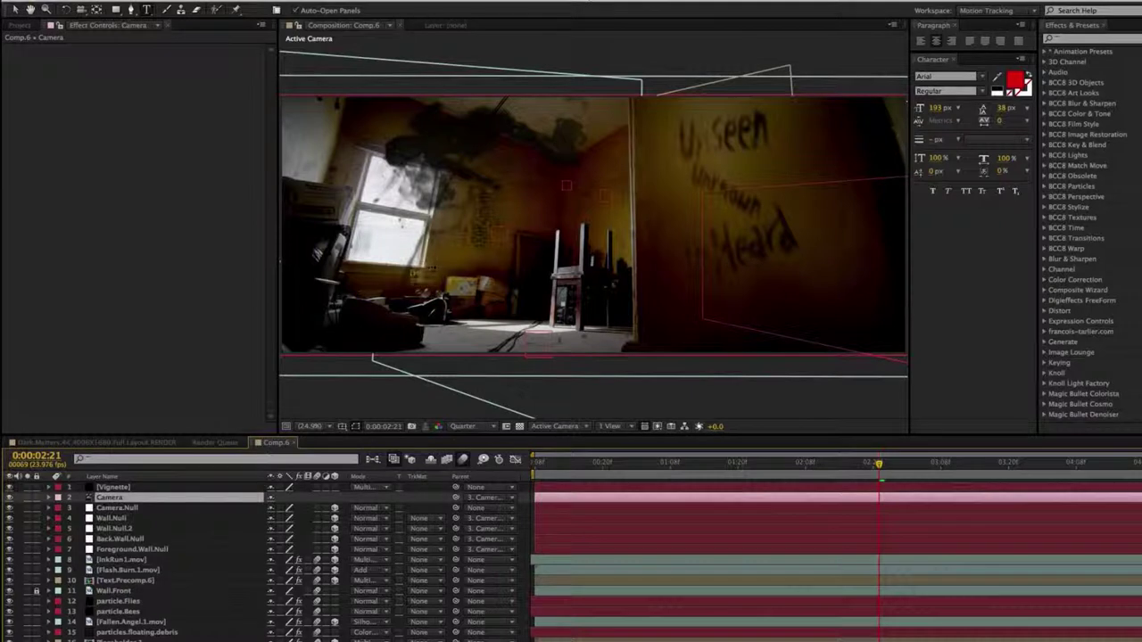
left_click(123, 510)
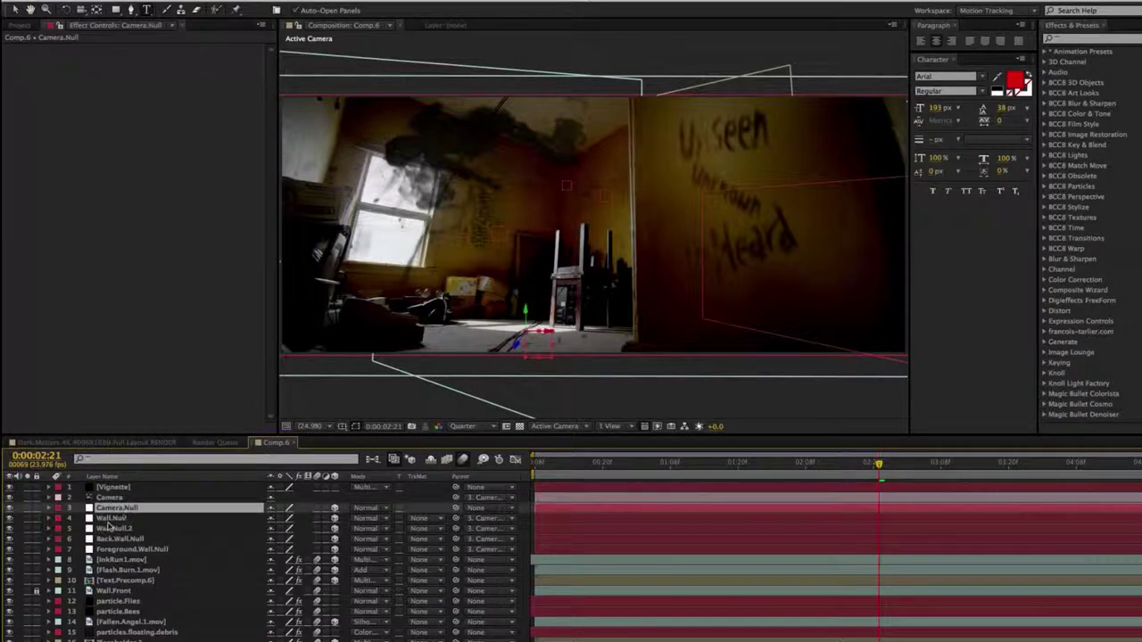
left_click(109, 520)
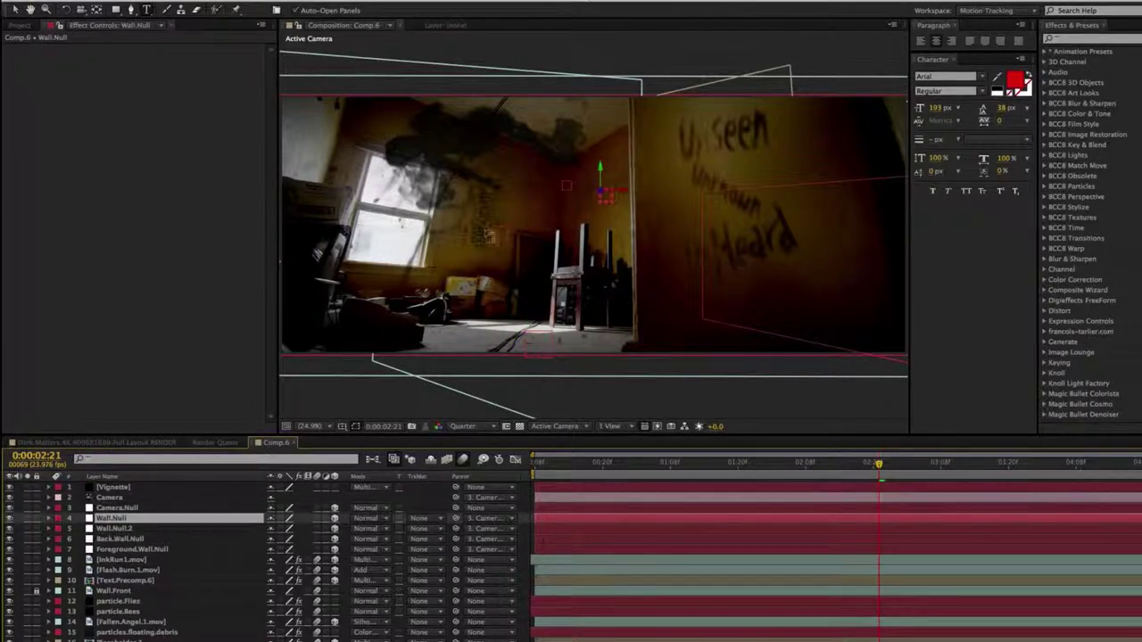
left_click(126, 529)
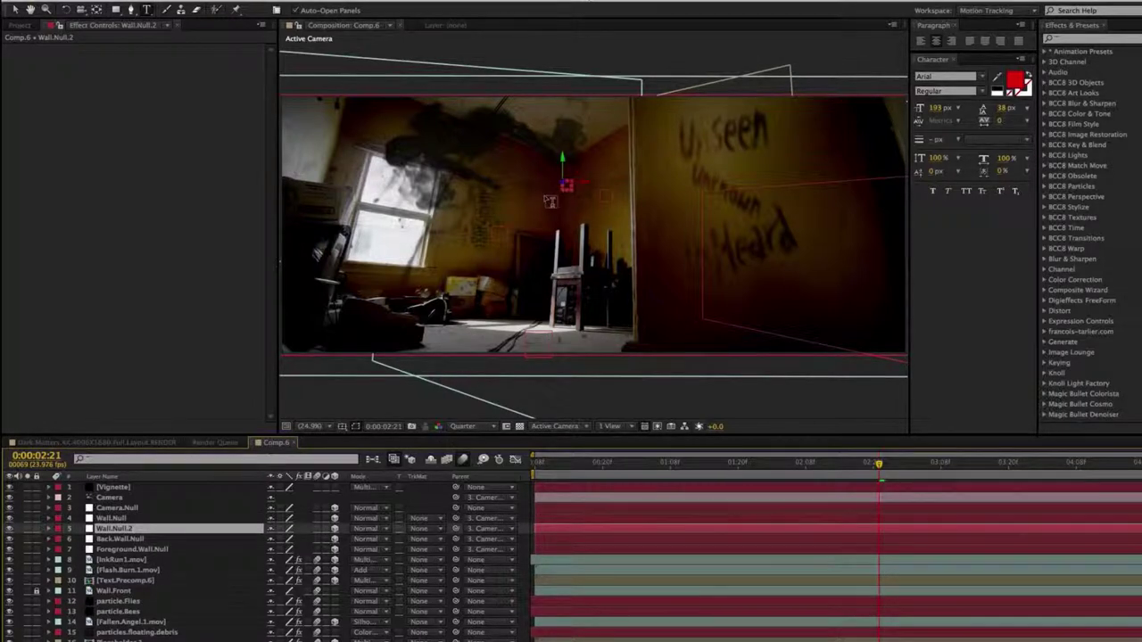
left_click(116, 541)
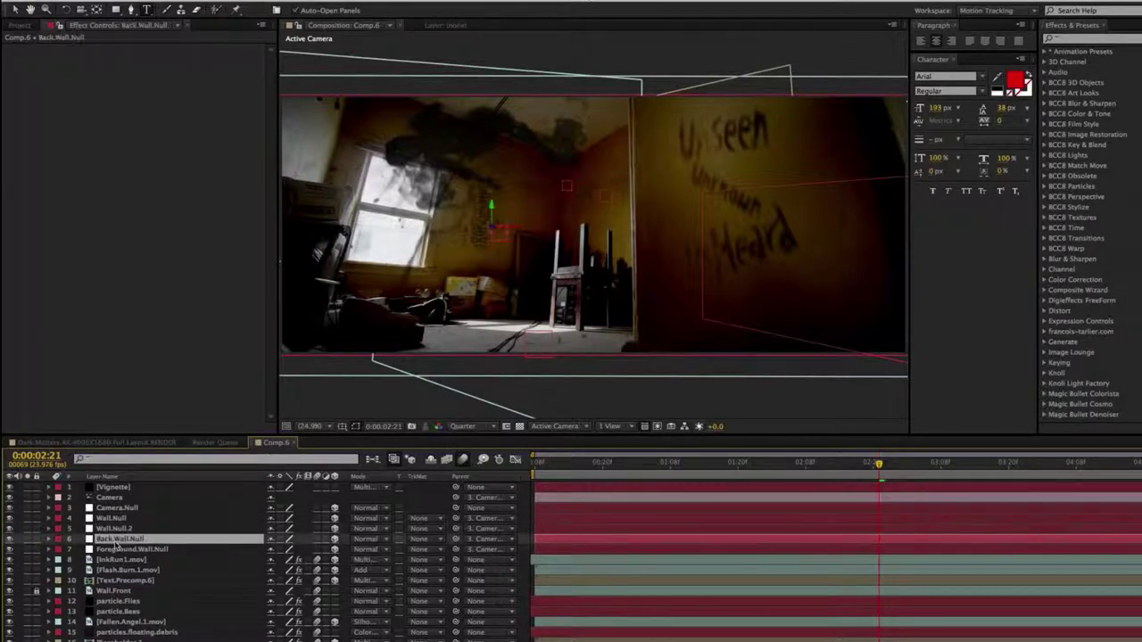
left_click(120, 550)
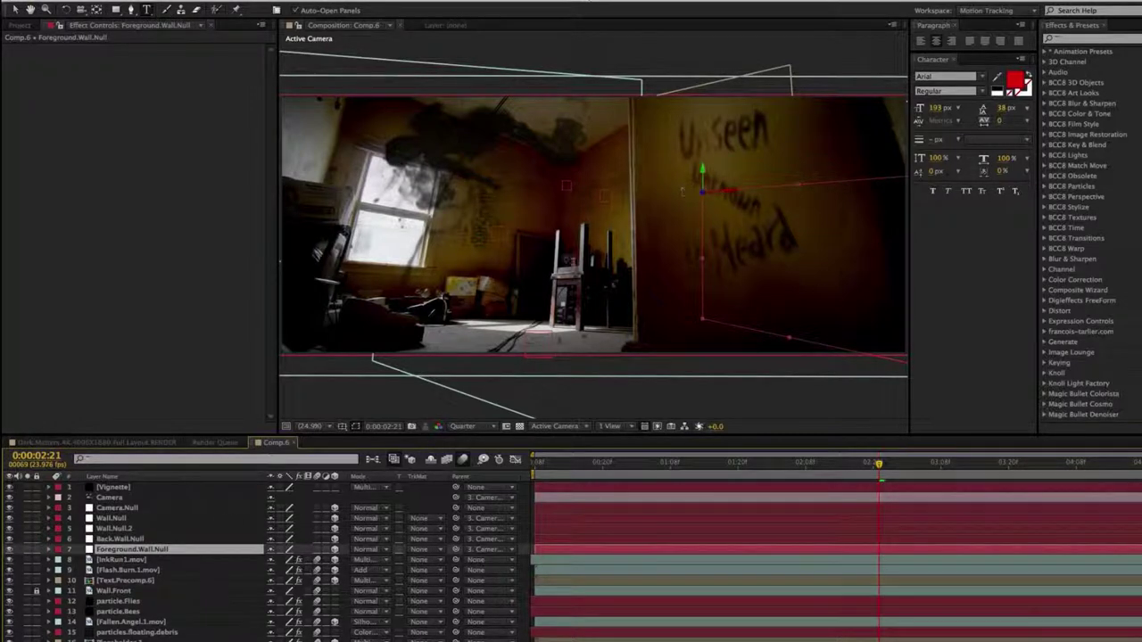
- Show Comp.6 in two horizontal views and widen the composition viewer
left_click(613, 427)
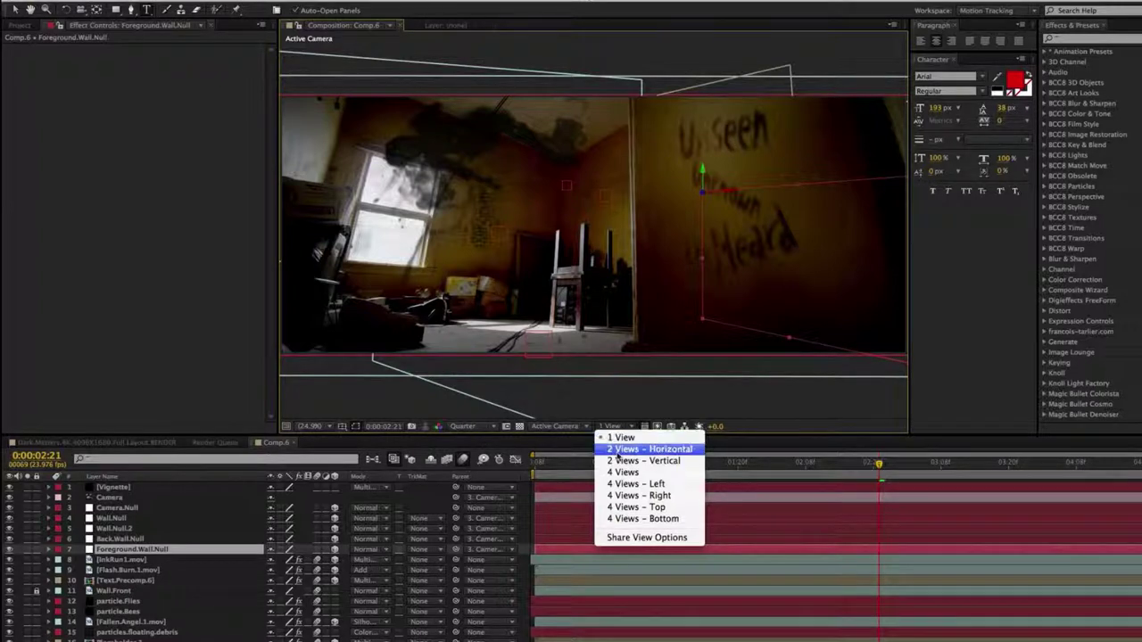
left_click(618, 452)
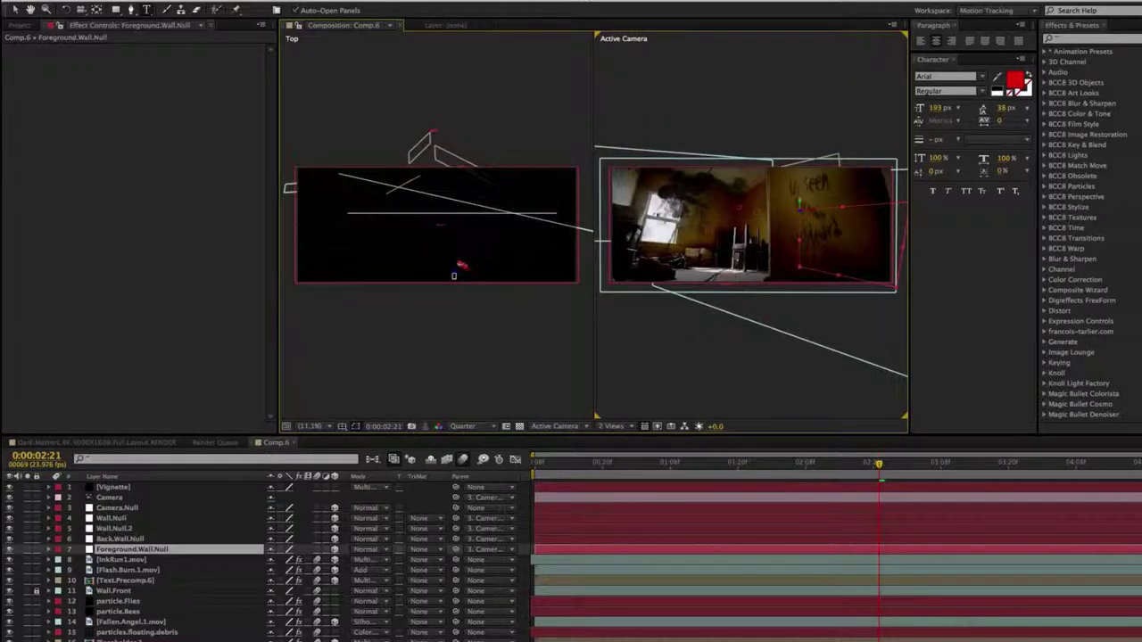
left_click_drag(277, 139, 194, 138)
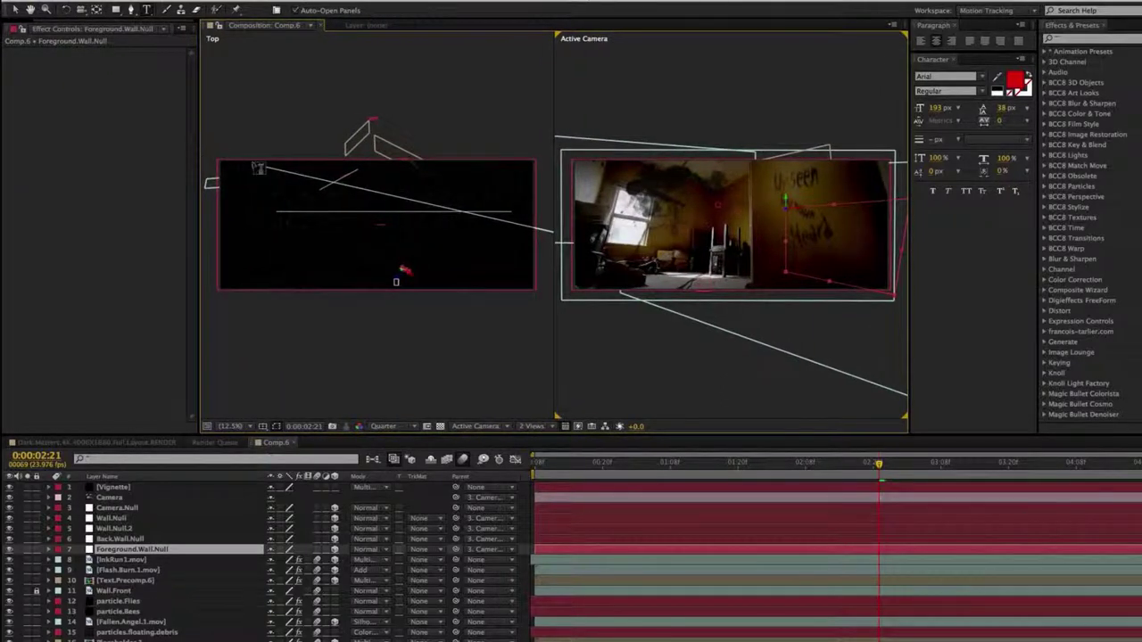
- Examine the placement of the camera, Camera.Null, the wall nulls and Text.Precomp.6 in the Top view
left_click(115, 500)
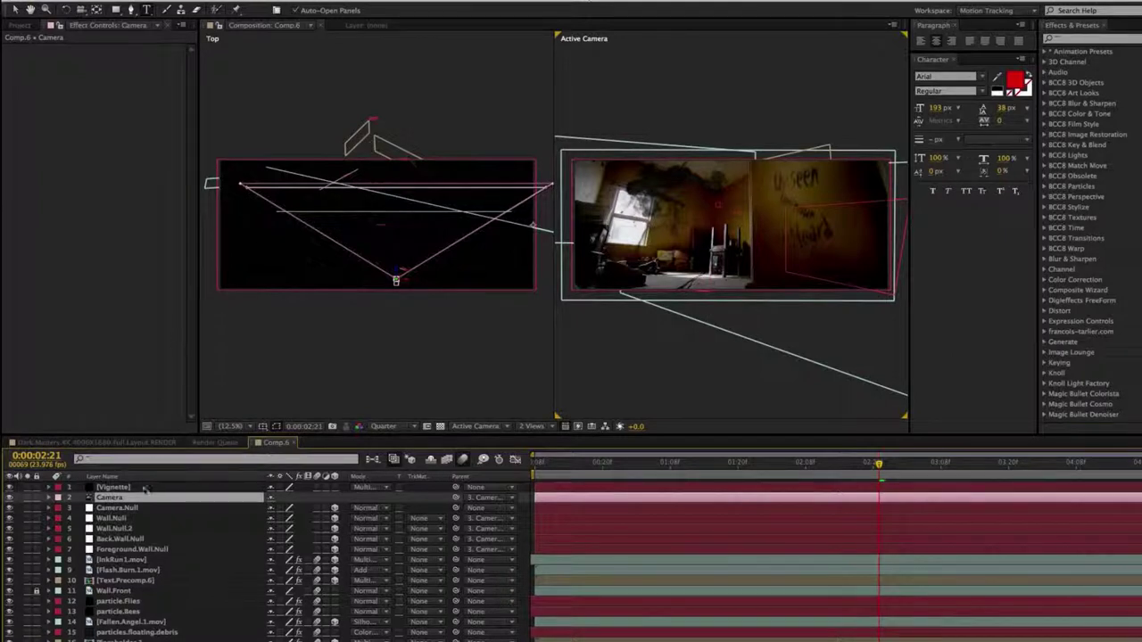
left_click(119, 508)
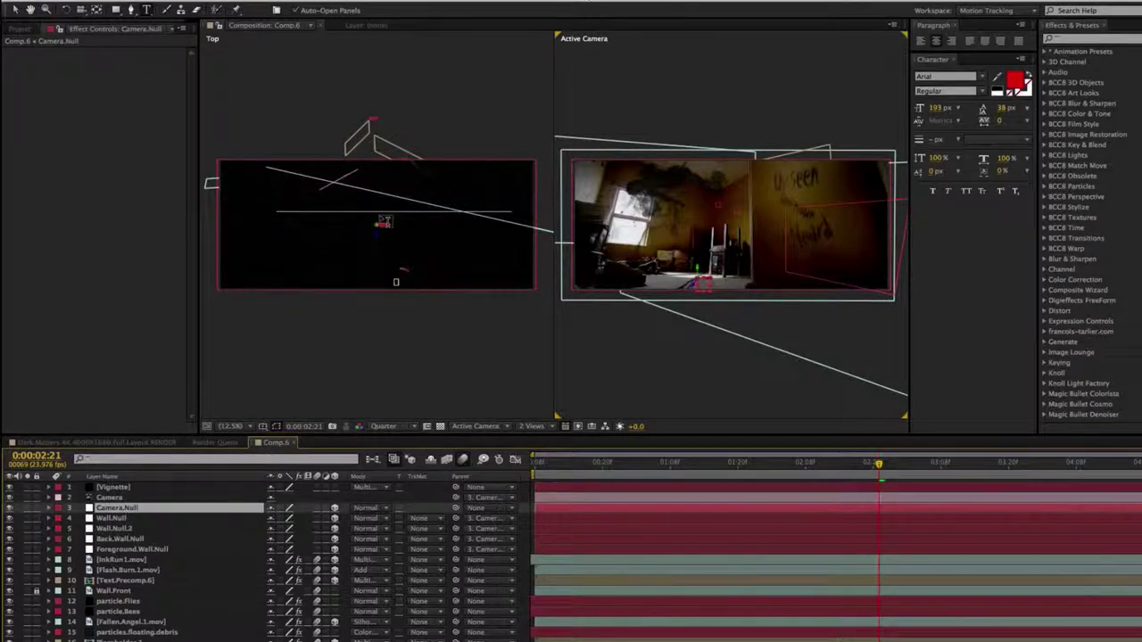
left_click(117, 520)
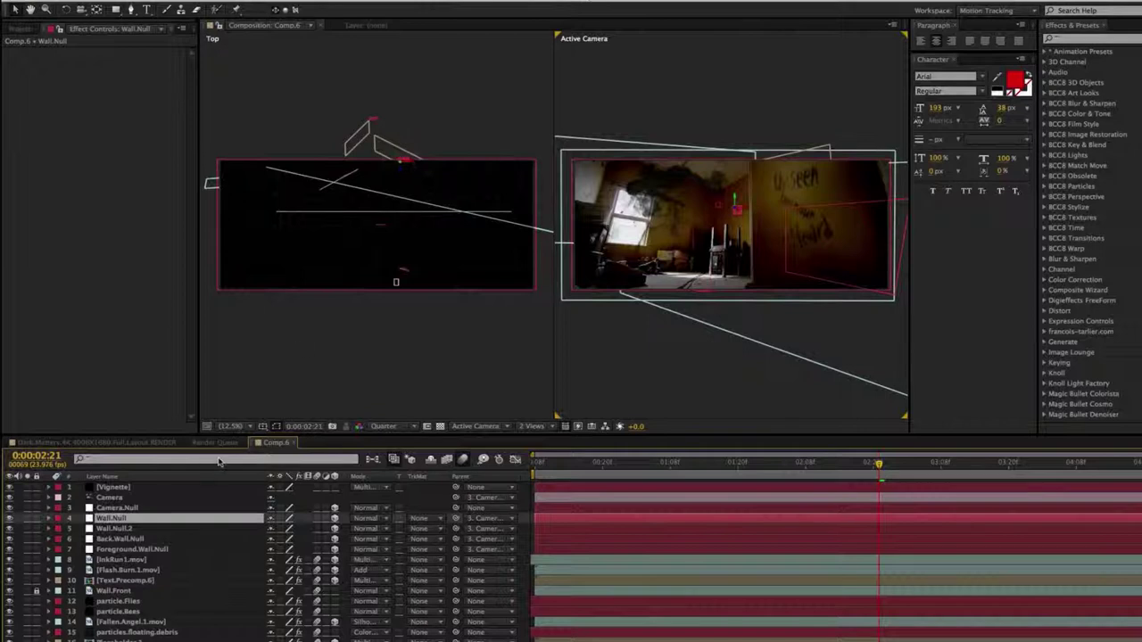
left_click(134, 530)
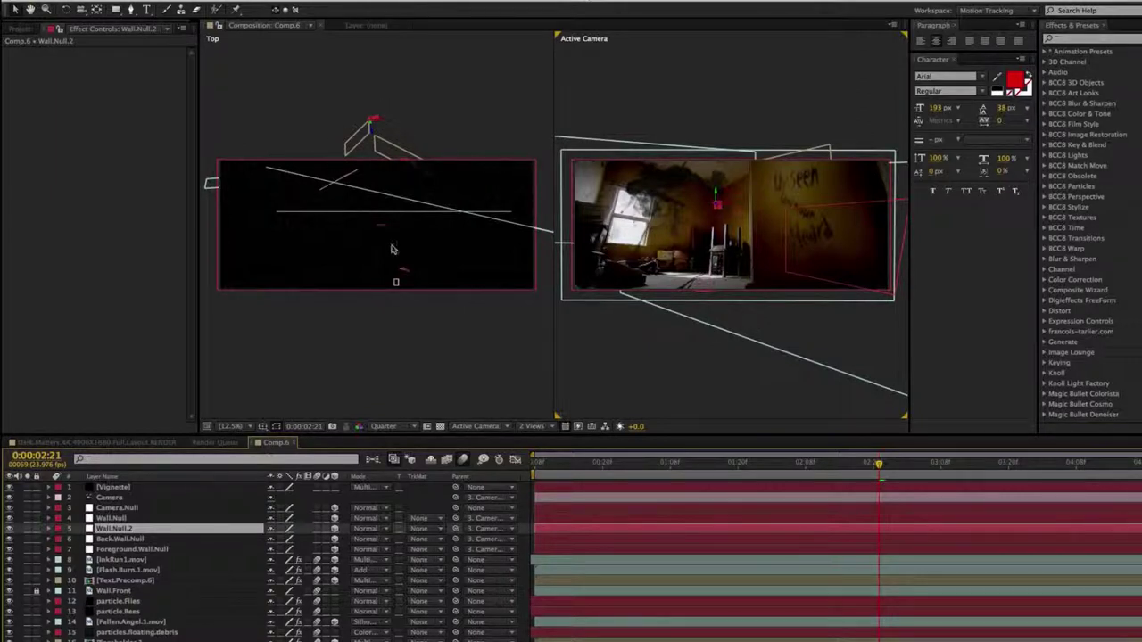
left_click(133, 550)
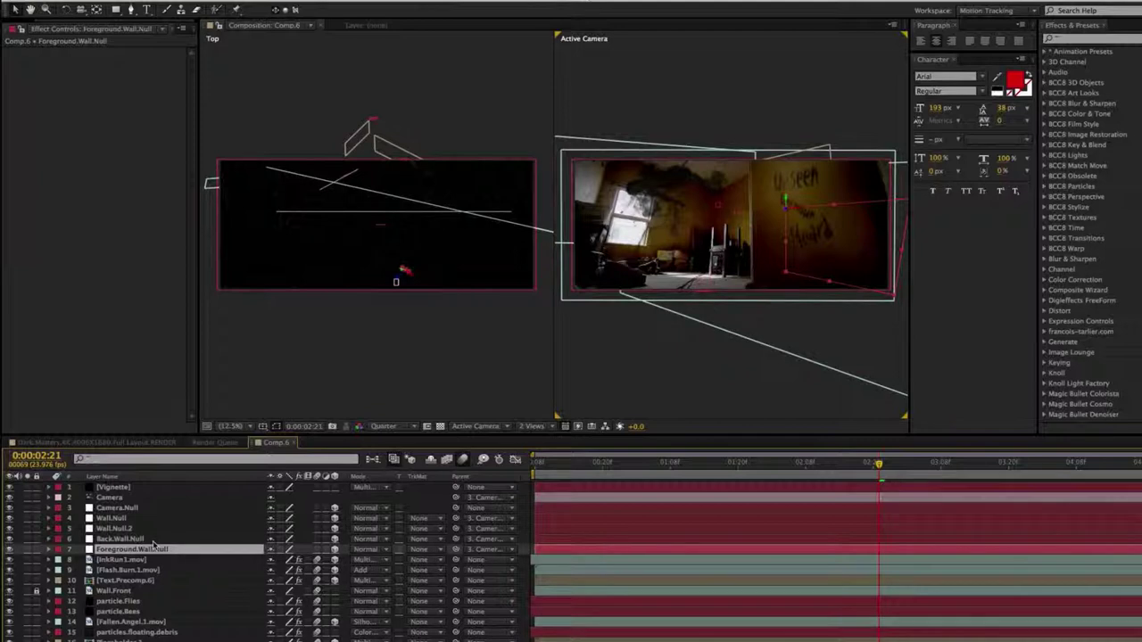
left_click(123, 582)
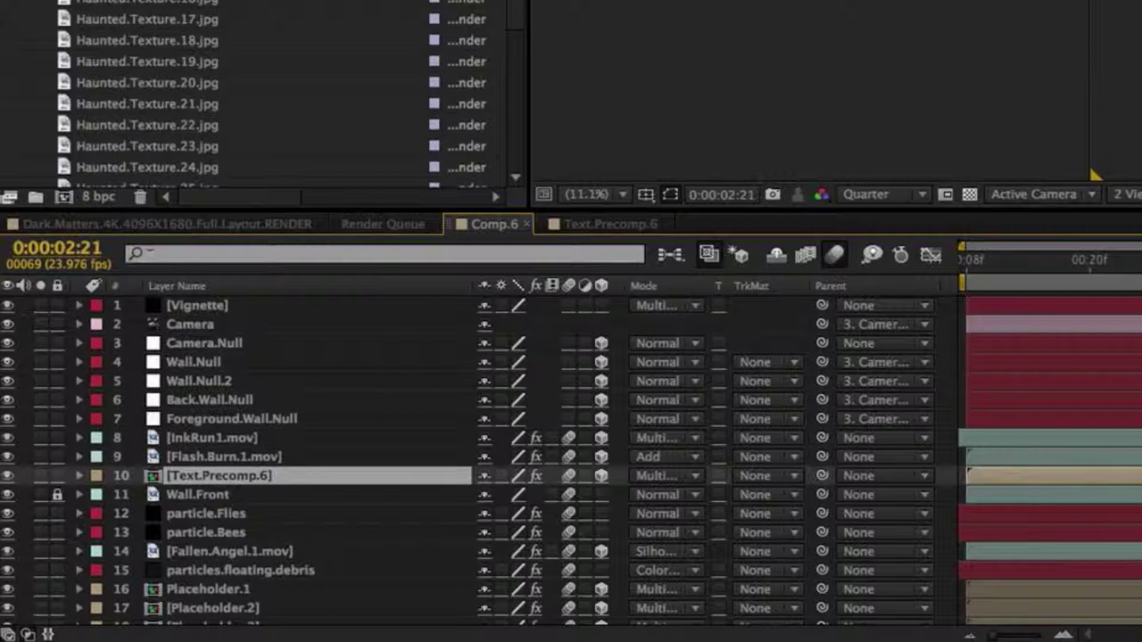
- Move the Fallen.Angel.1.mov layer slightly toward the camera in the Top view, and return to a single view
scroll(664, 490, "down", 5)
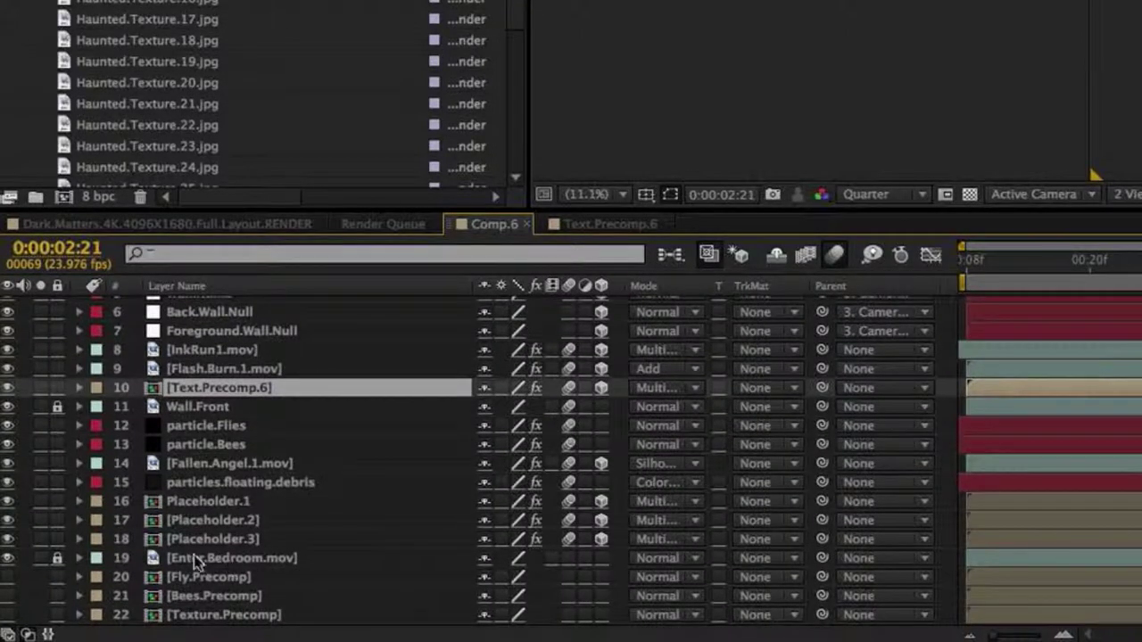
left_click(208, 462)
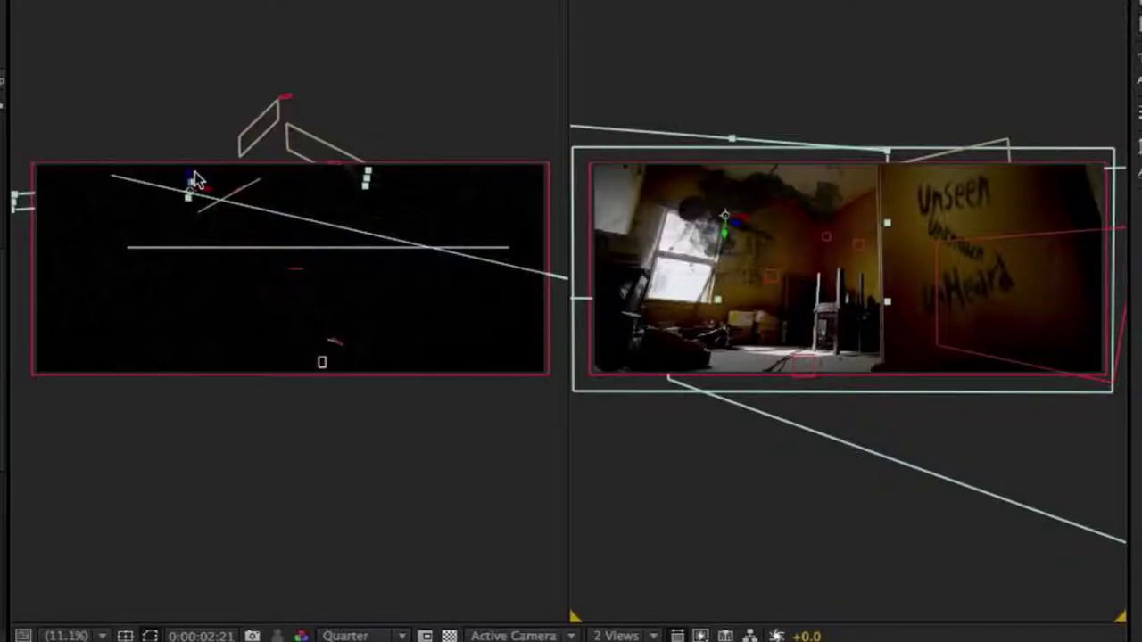
left_click(190, 175)
mouse_move(190, 175)
left_mouse_down()
mouse_move(198, 160)
mouse_move(198, 190)
left_mouse_up()
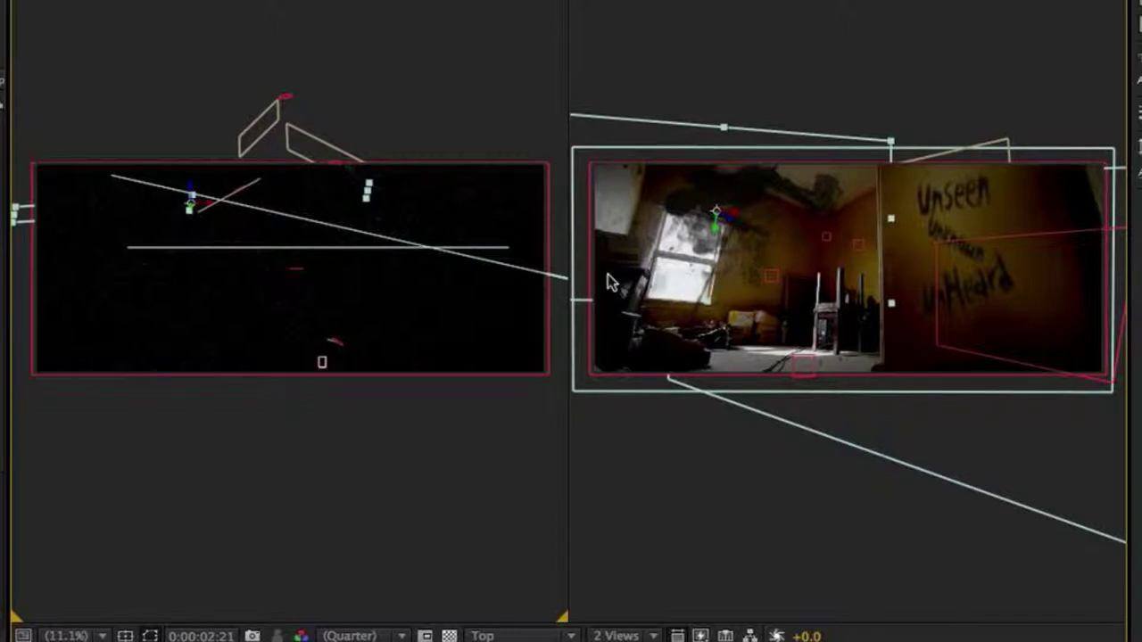
left_click(647, 559)
left_click(617, 635)
left_click(617, 617)
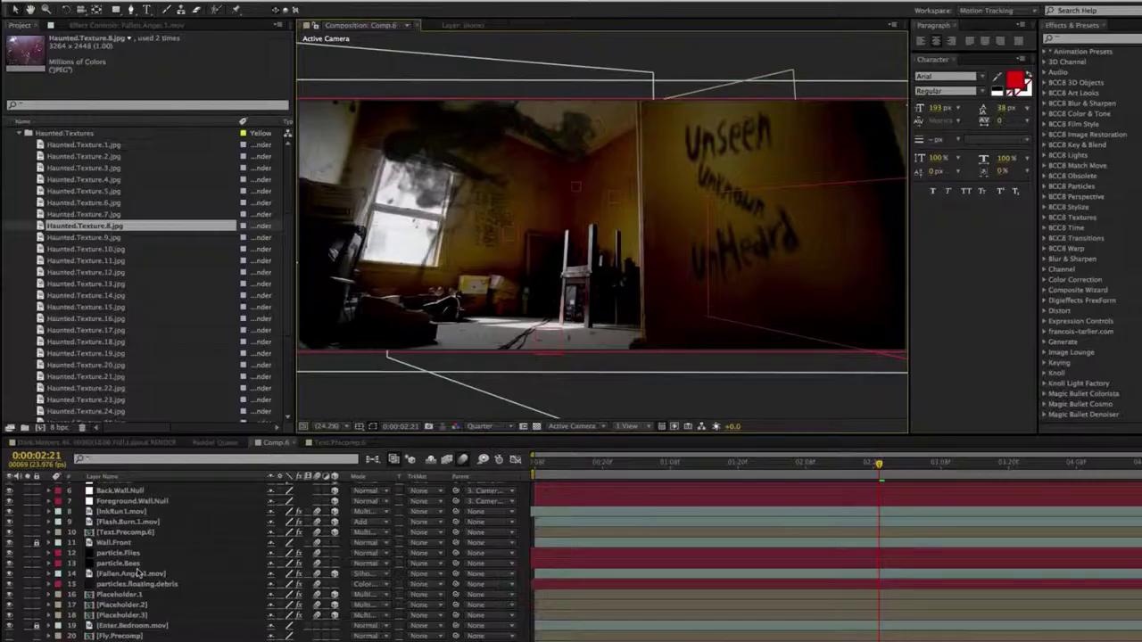
- Hide and show the Fallen.Angel.1.mov layer to check its effect on the scene
left_click(139, 576)
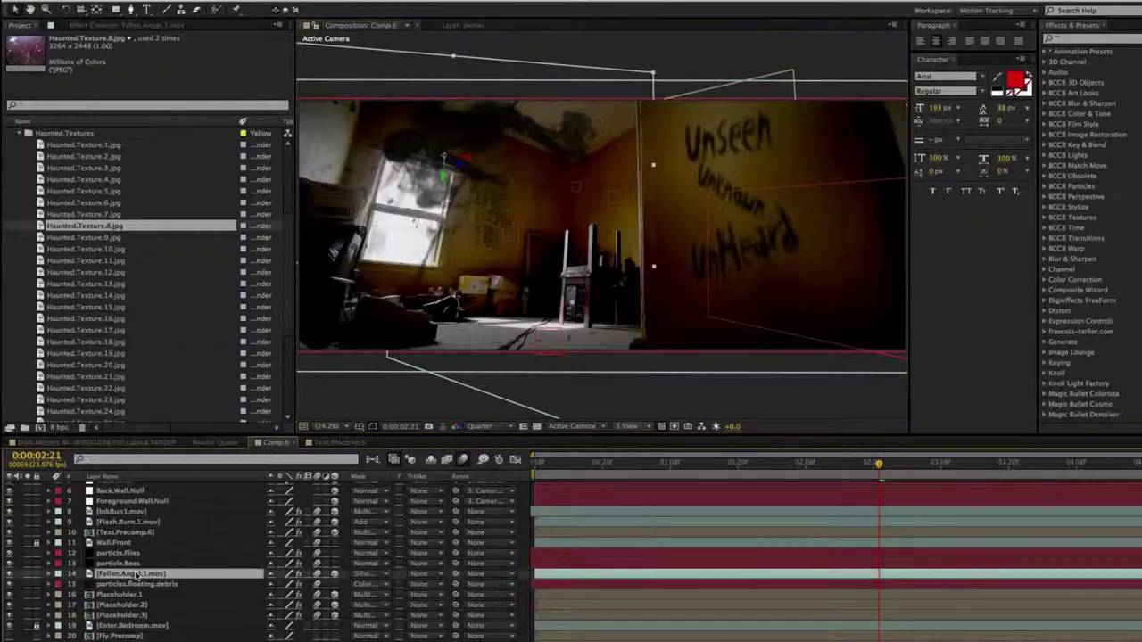
left_click(8, 575)
left_click(9, 576)
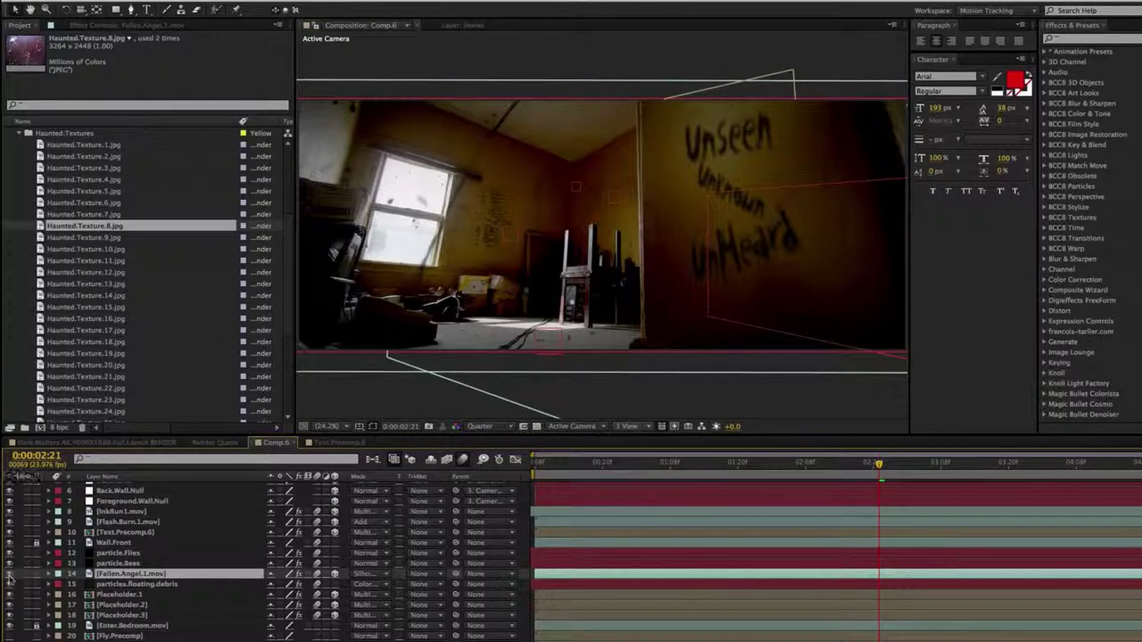
- Replace the Fallen.Angel.1.mov layer with Fallen.Angel.4.mov from the Fallen.Angels folder, and move it down in the frame
left_click(19, 132)
left_click(18, 251)
left_click(19, 249)
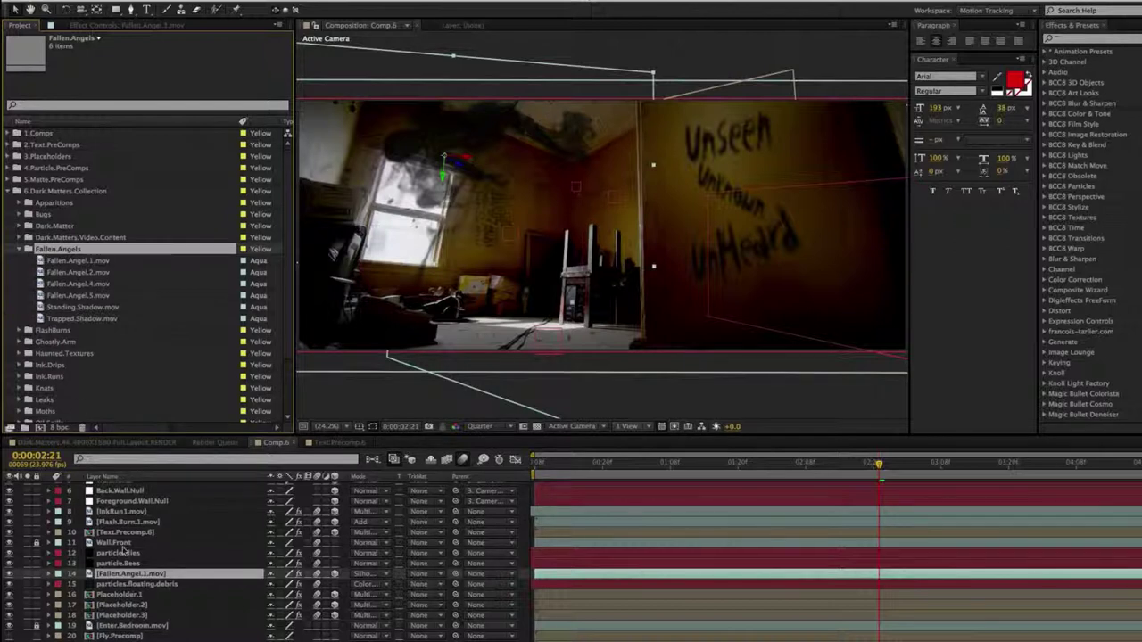
left_click(49, 284)
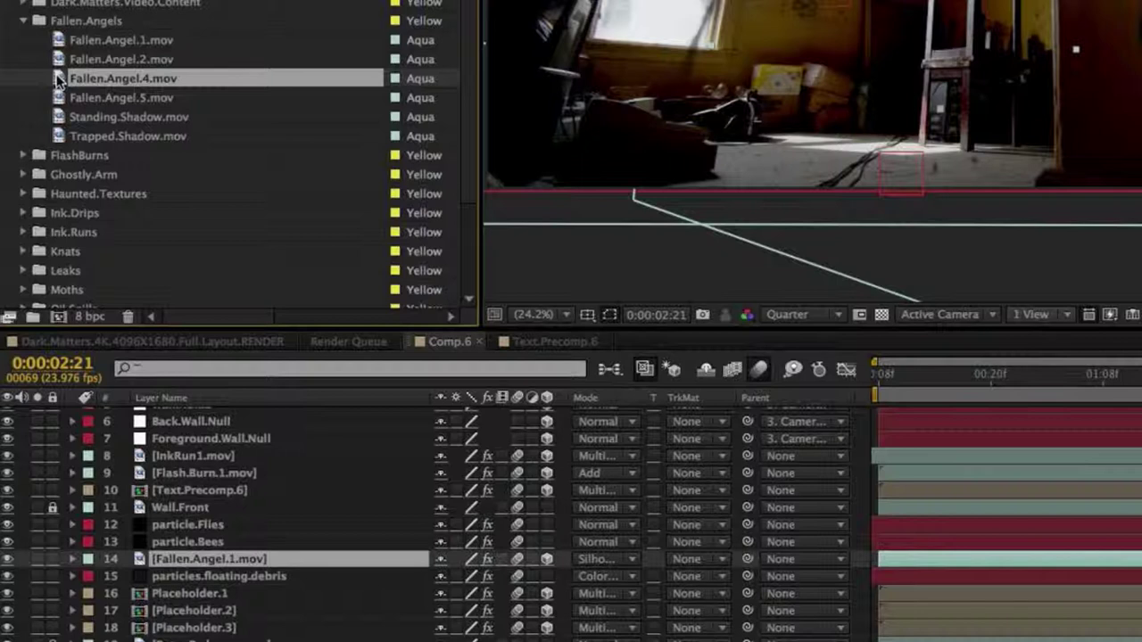
left_click_drag(57, 79, 217, 557)
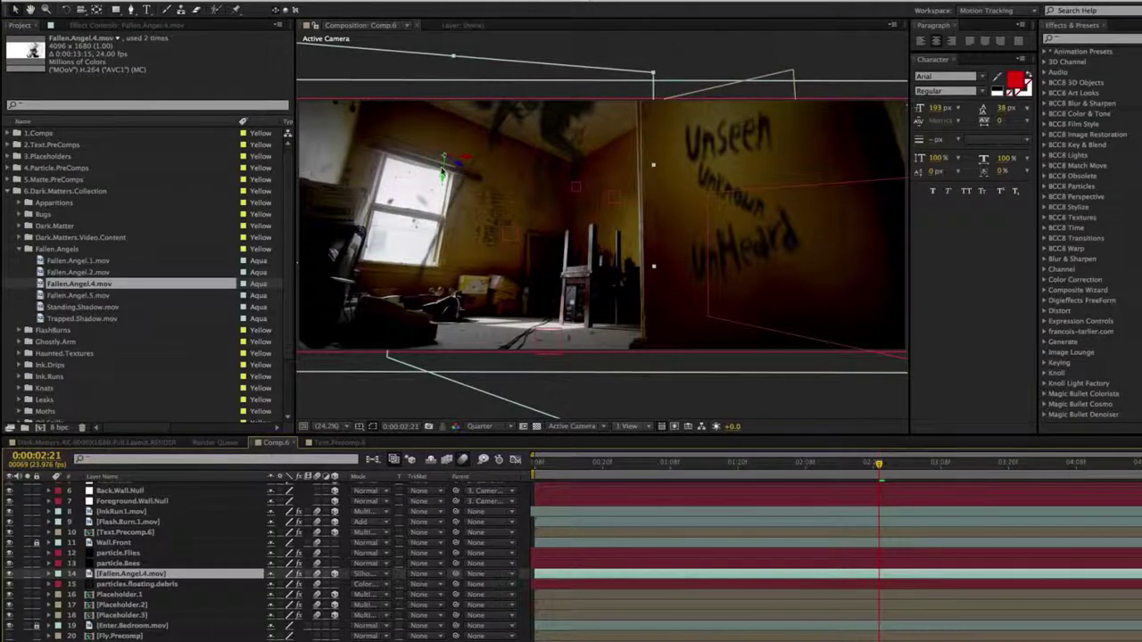
left_click_drag(443, 176, 446, 215)
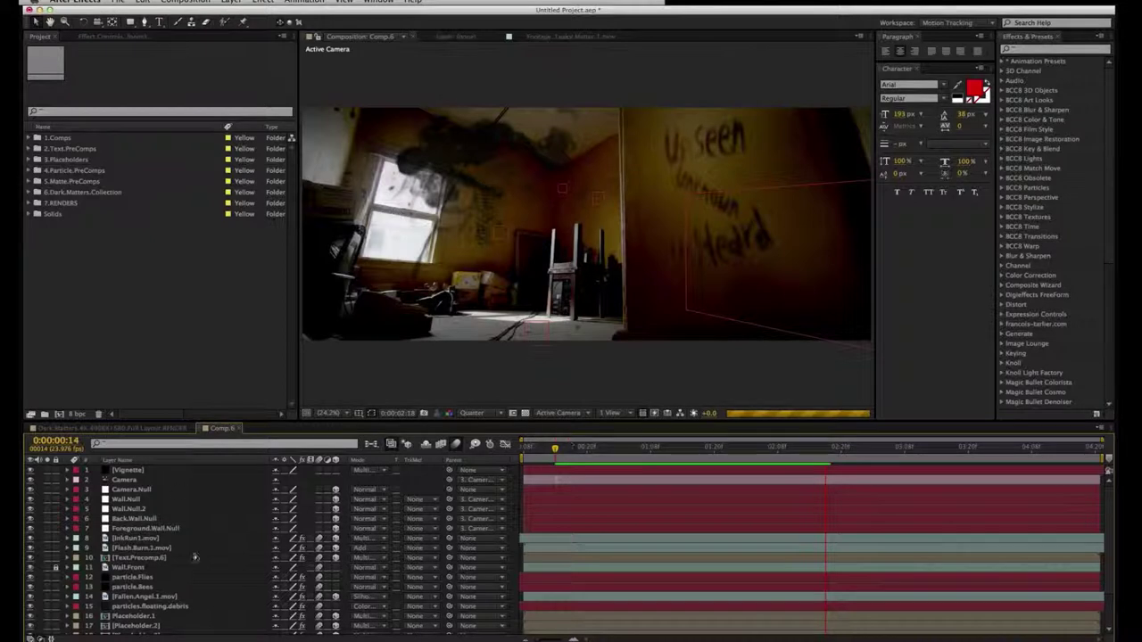
- Open the effect controls of Comp.6's particle.Flies layer and select its CC Particle World effect
left_click(135, 578)
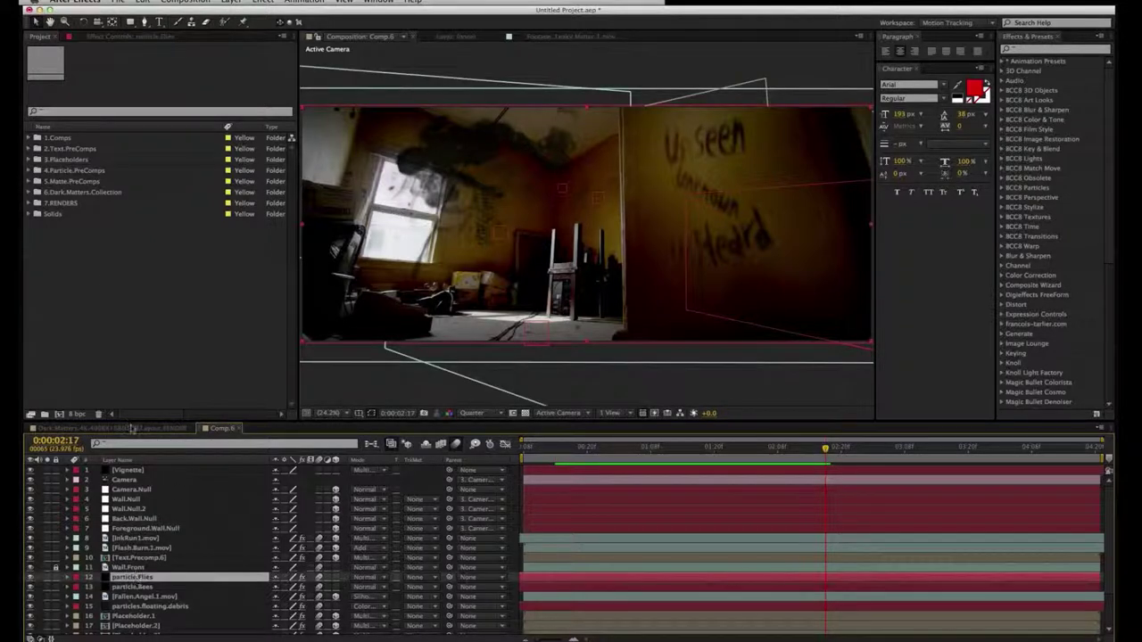
left_click(118, 36)
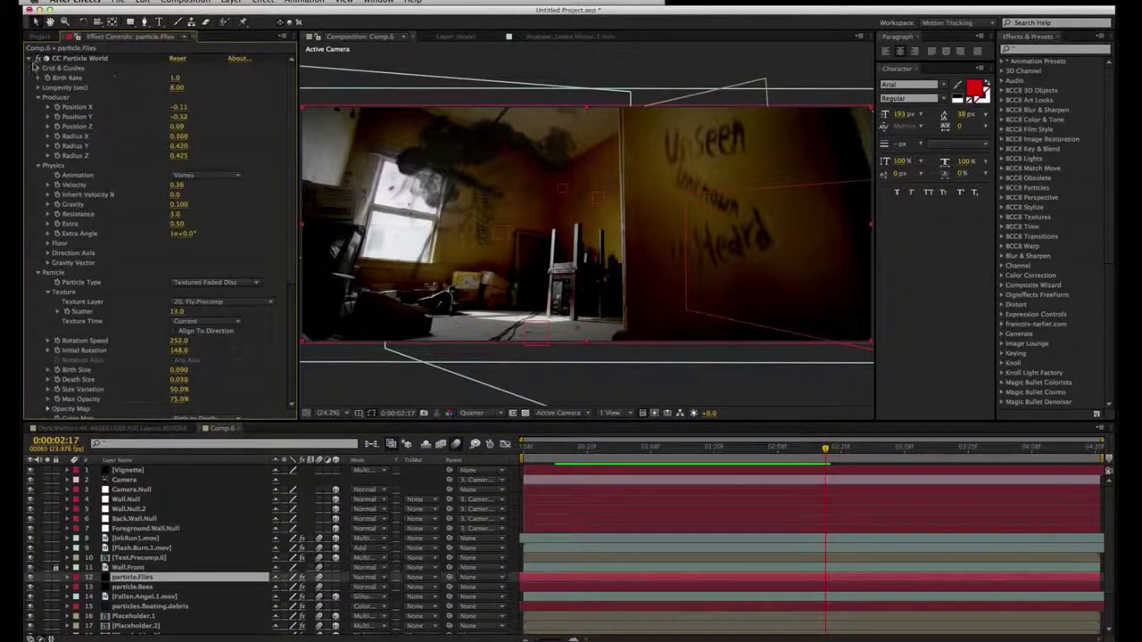
left_click(89, 59)
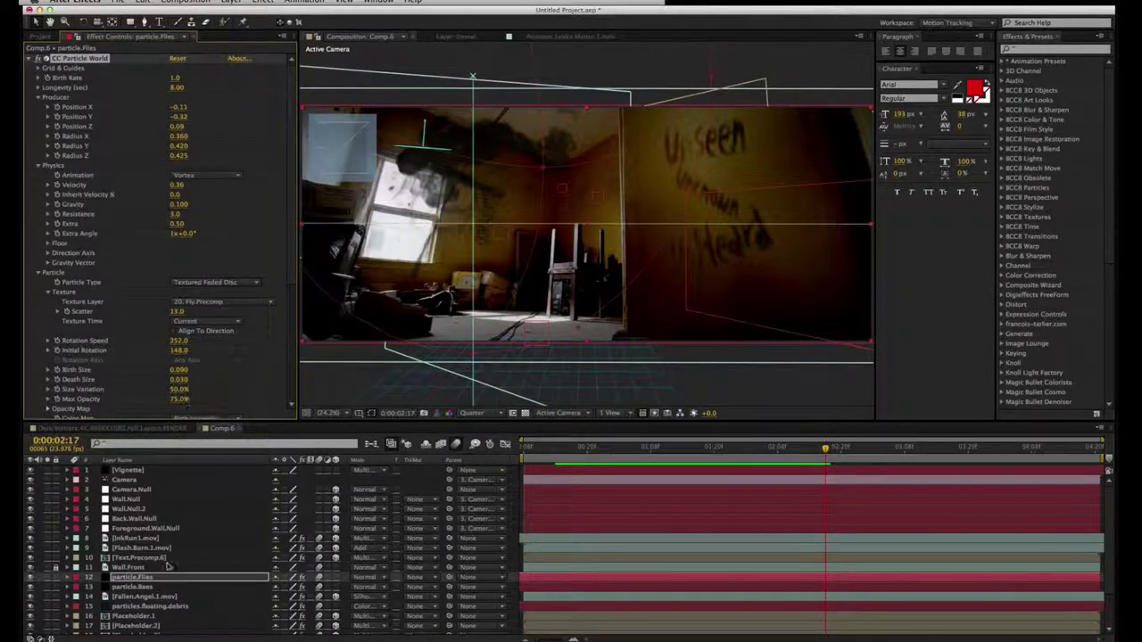
- Compare the particle.Bees and particle.Flies effect settings, and locate the Fly.Precomp, Bees.Precomp and Texture.Precomp source layers
left_click(143, 588)
left_click(143, 578)
left_click(143, 588)
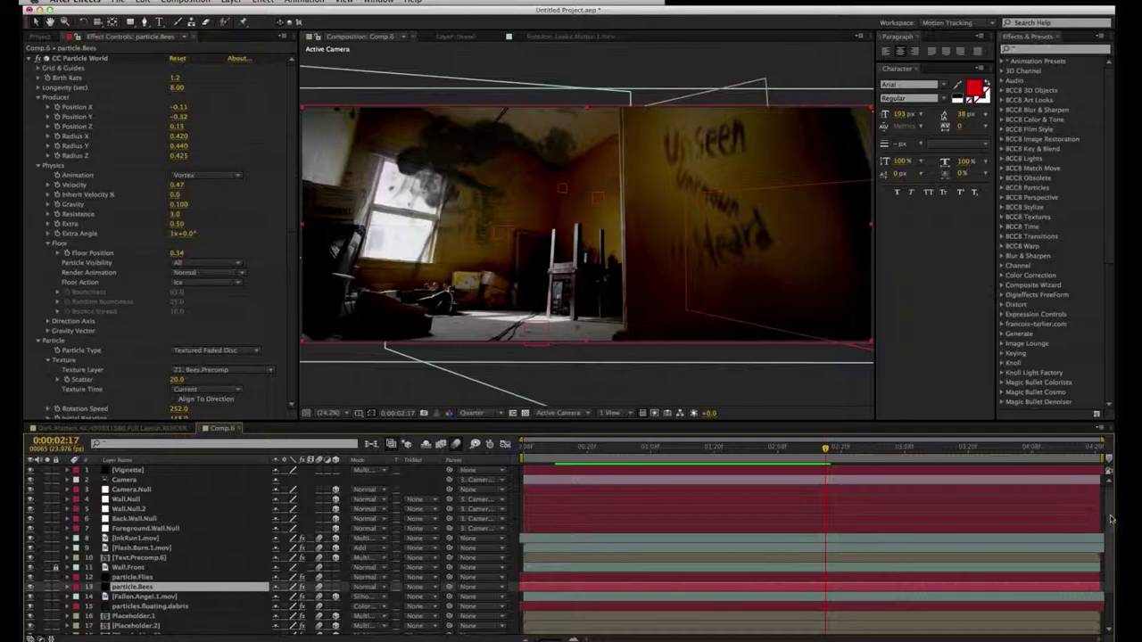
scroll(1111, 518, "down", 5)
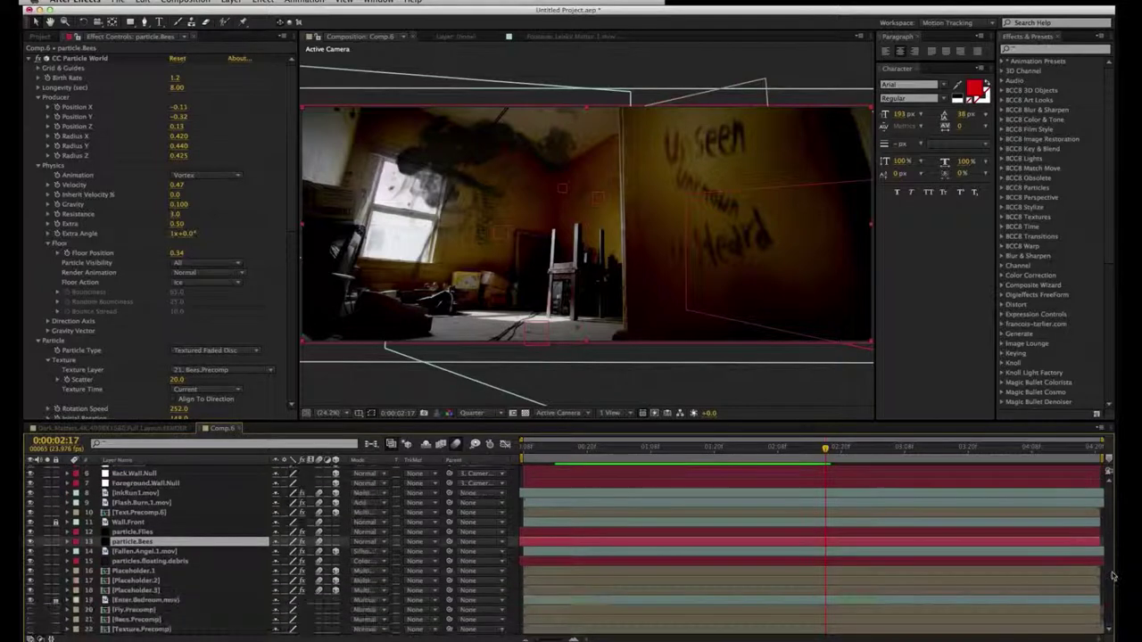
left_click(136, 611)
left_click(136, 619)
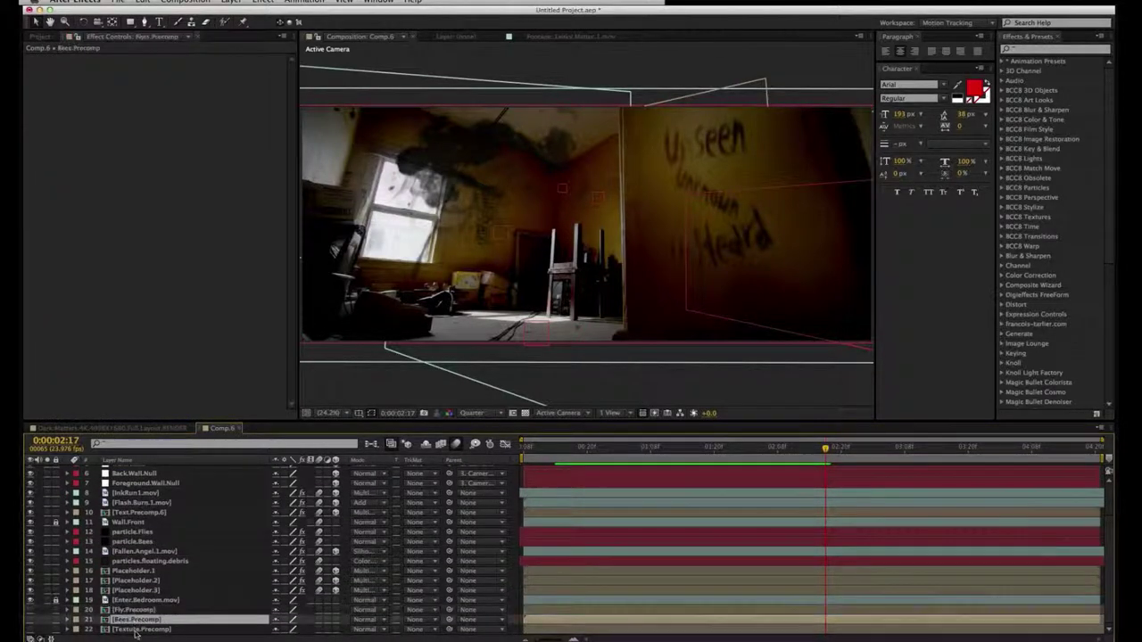
left_click(138, 630)
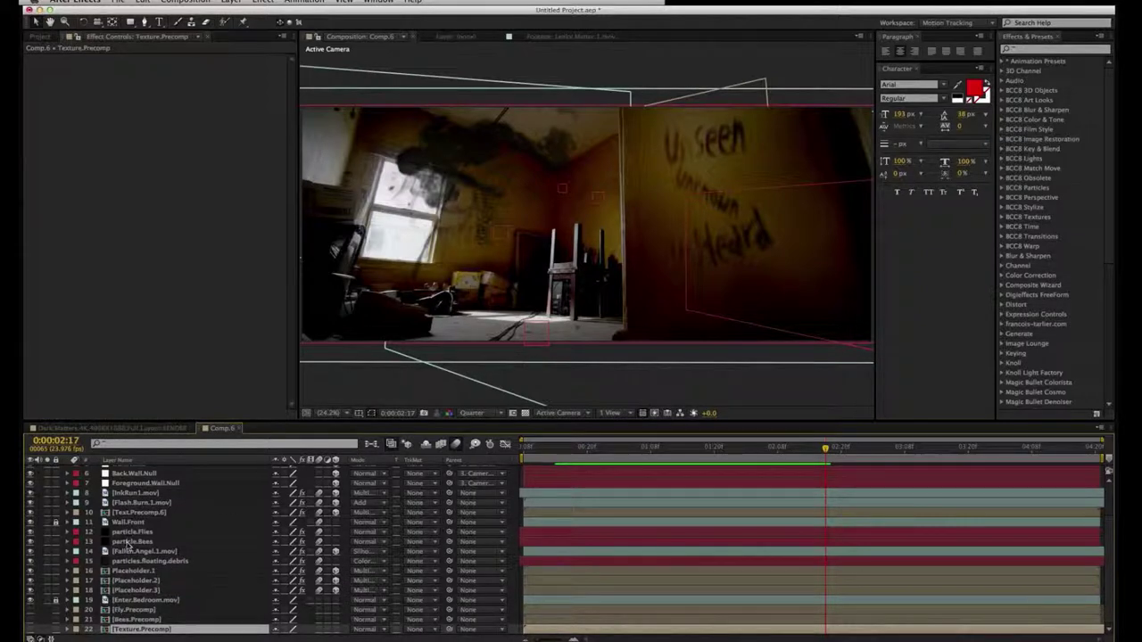
left_click(129, 541)
left_click(132, 531)
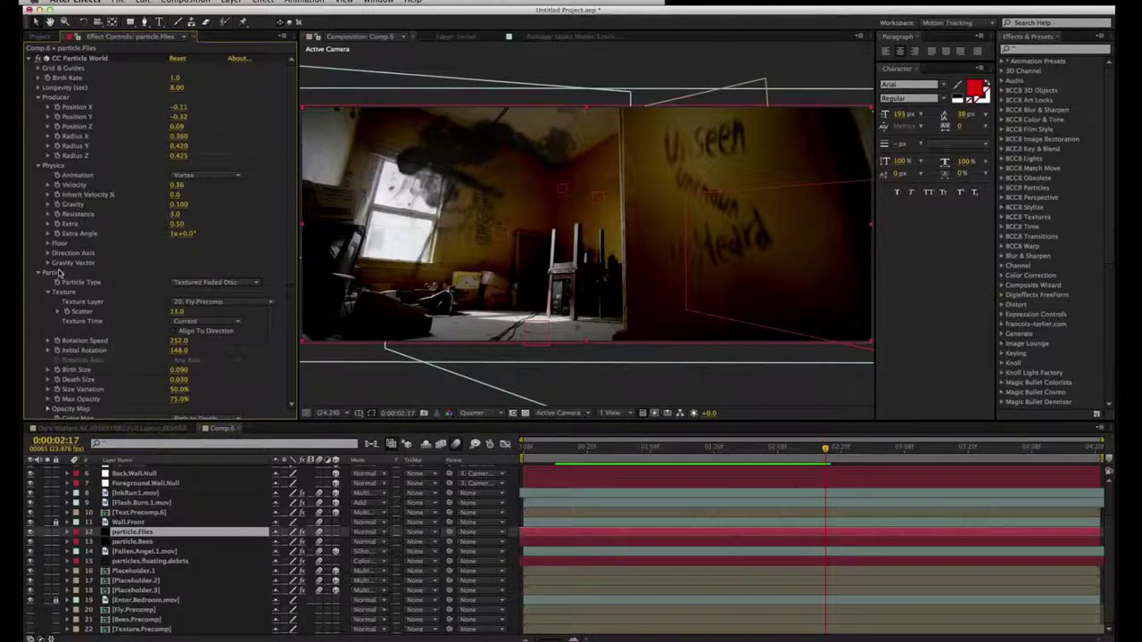
- Review the Particle Type and Texture Layer options of particle.Flies, keeping Textured Faded Disc and Fly.Precomp
left_click(208, 284)
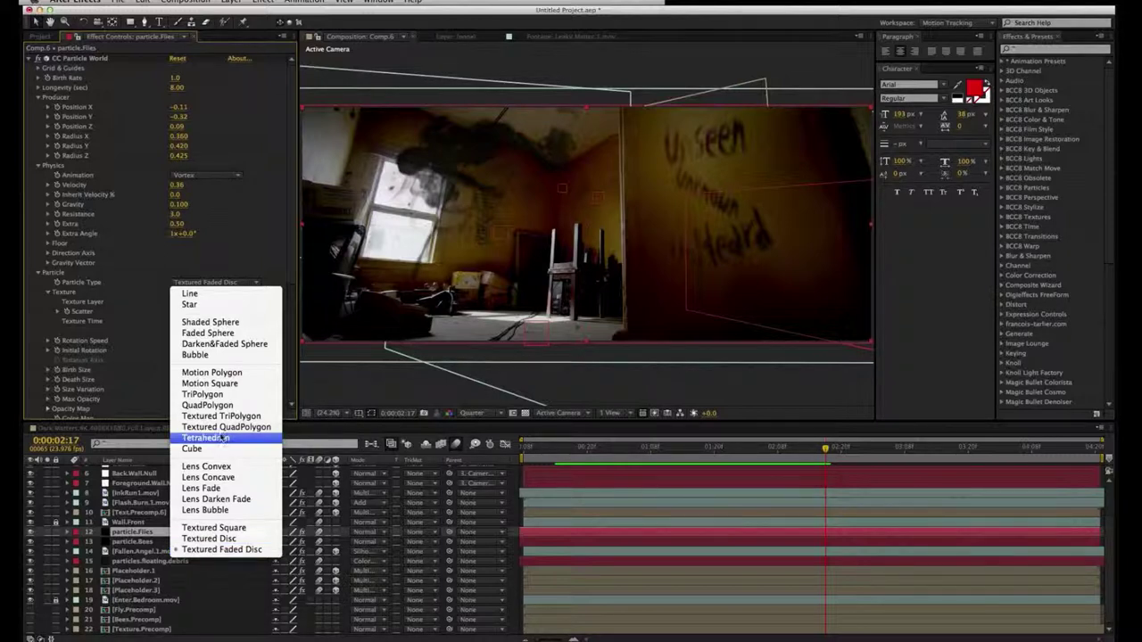
left_click(218, 550)
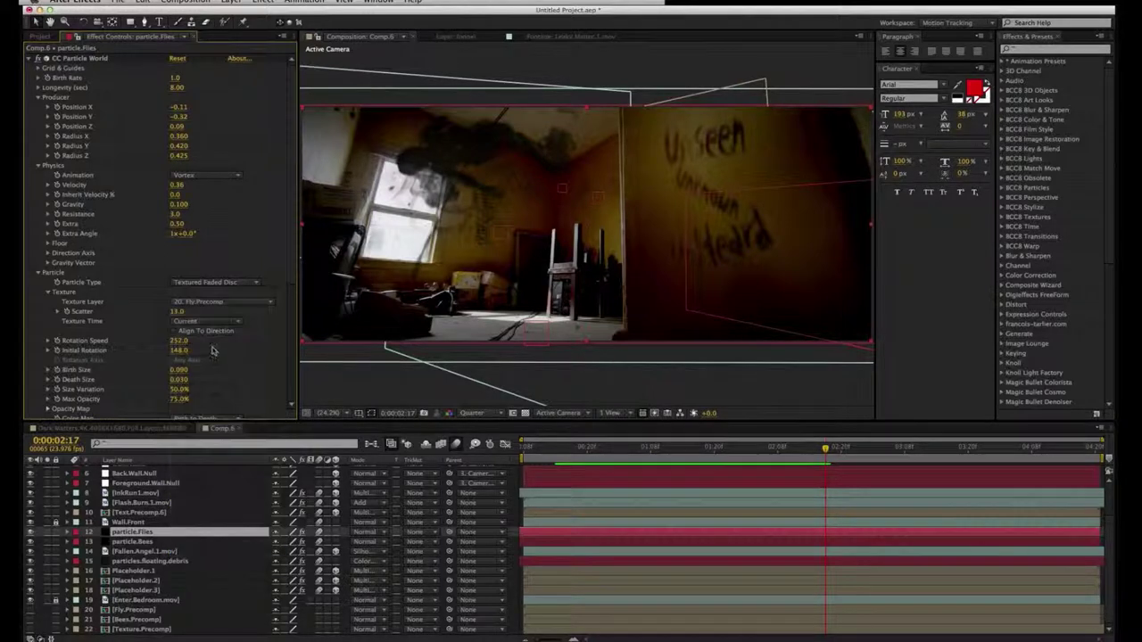
left_click(193, 303)
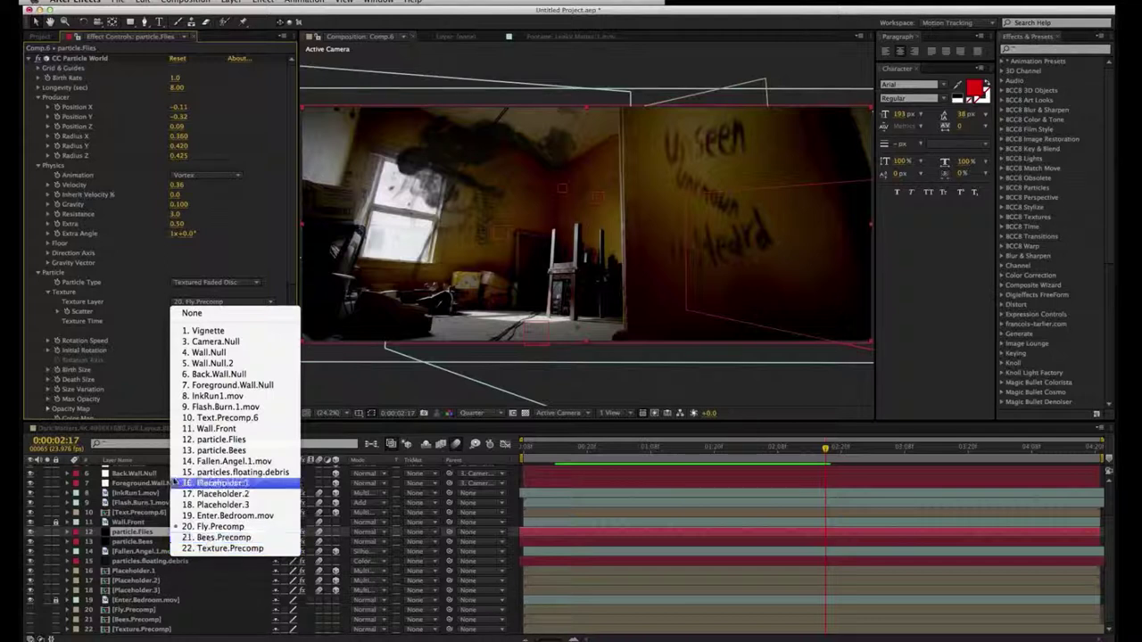
left_click(147, 369)
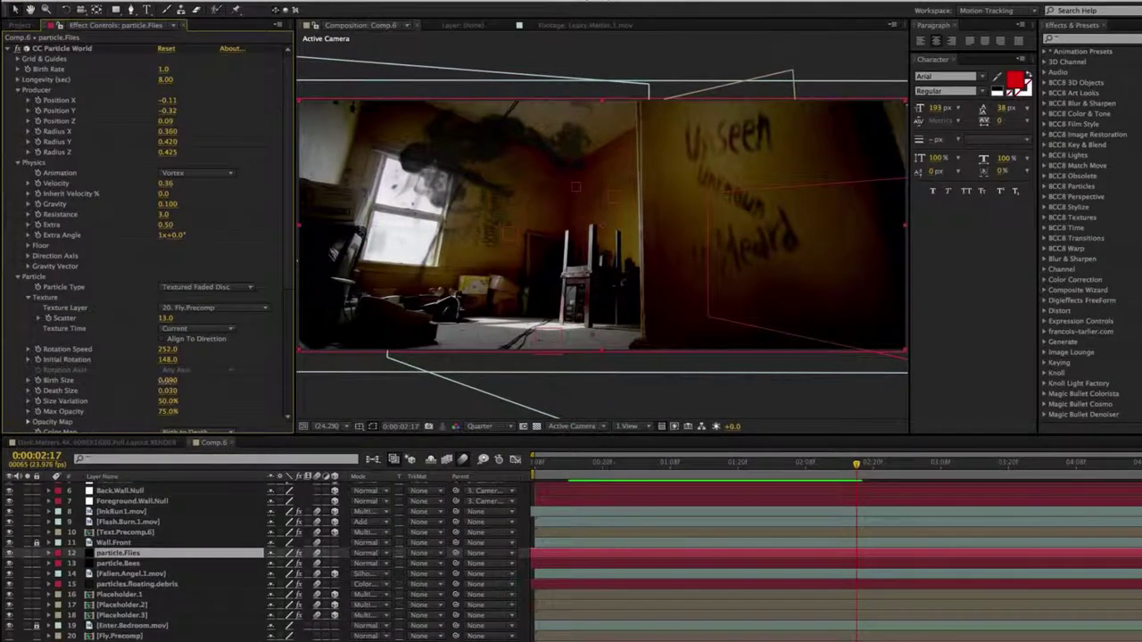
- Enlarge the particles of particle.Flies with a Birth Size of 0.390 and a Death Size of 0.120, and examine them near the window
left_click_drag(167, 380, 184, 381)
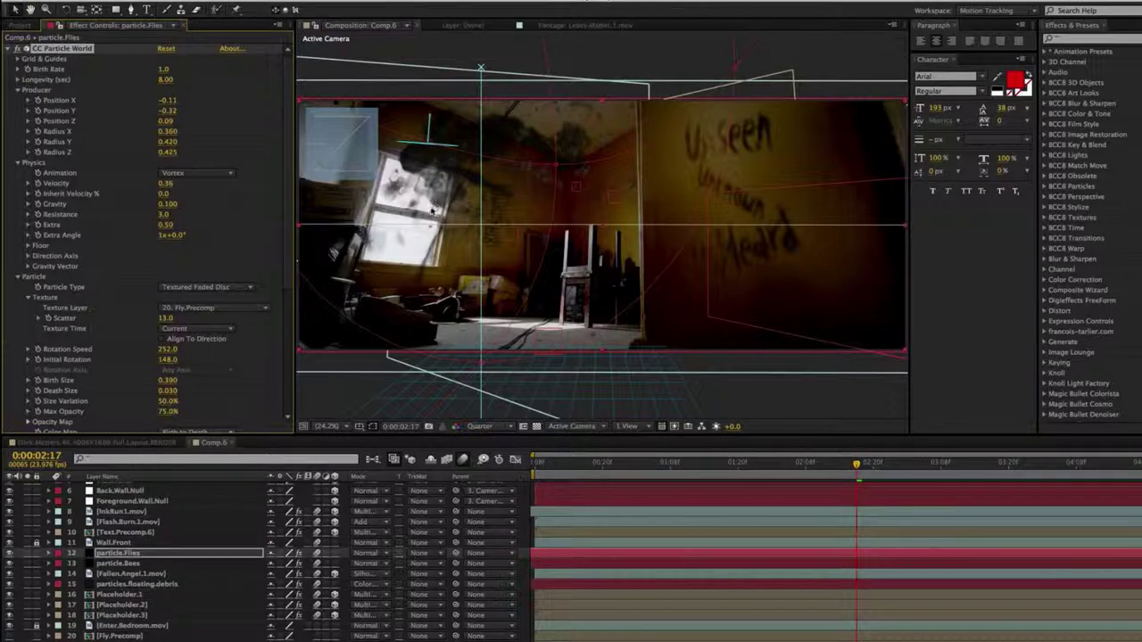
scroll(524, 239, "up", 1)
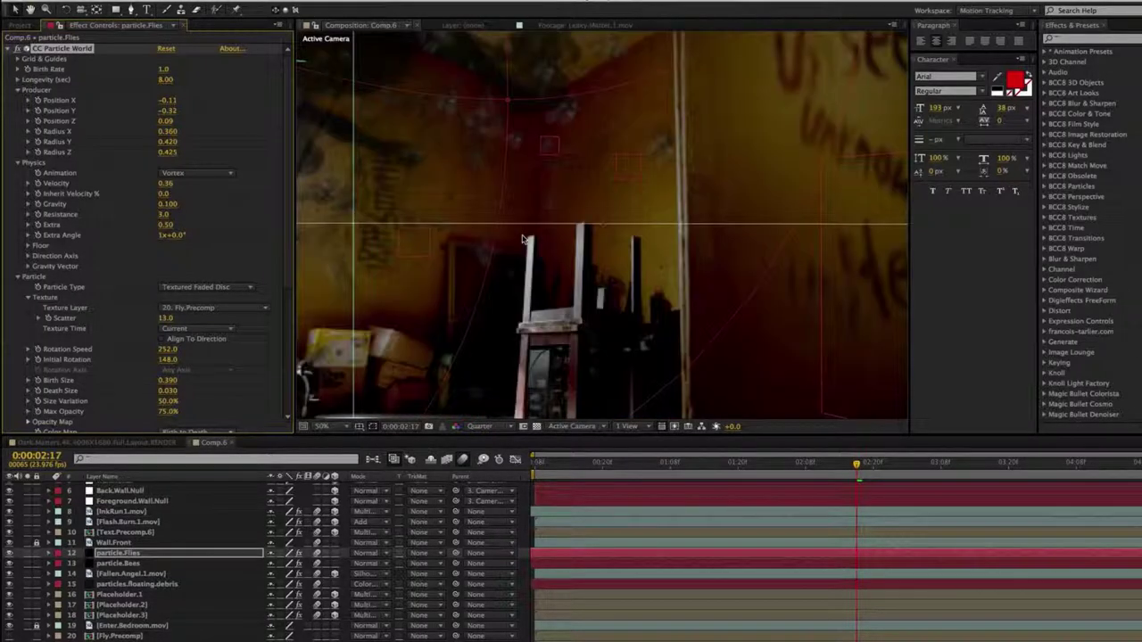
left_click_drag(446, 217, 779, 290)
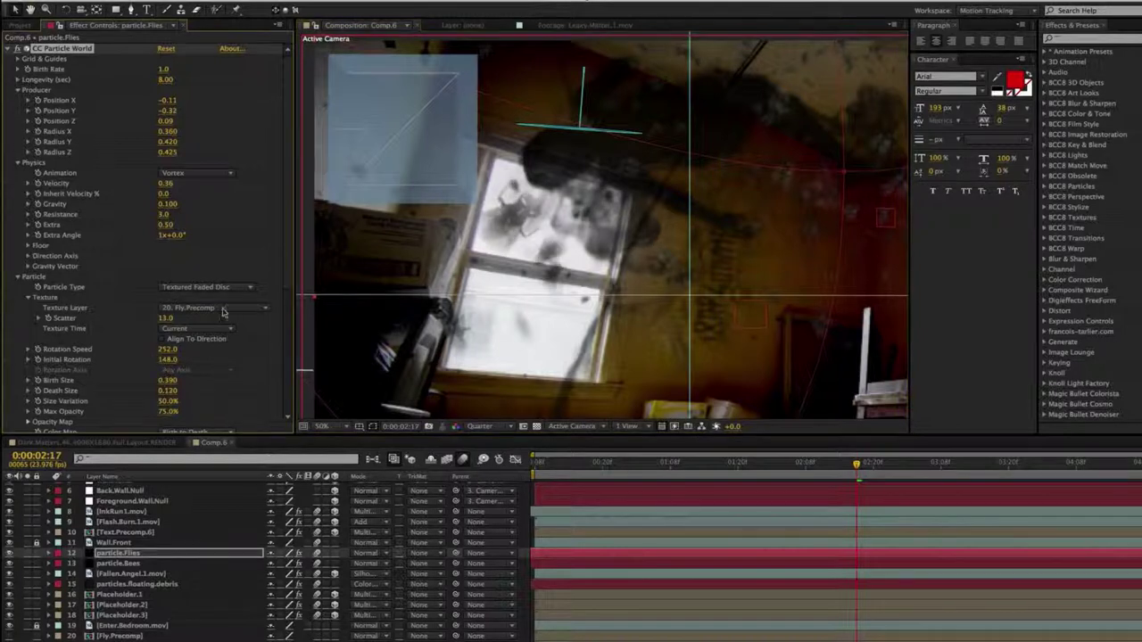
- Try Texture.Precomp as the texture layer of particle.Flies, and switch back to Fly.Precomp
left_click(214, 310)
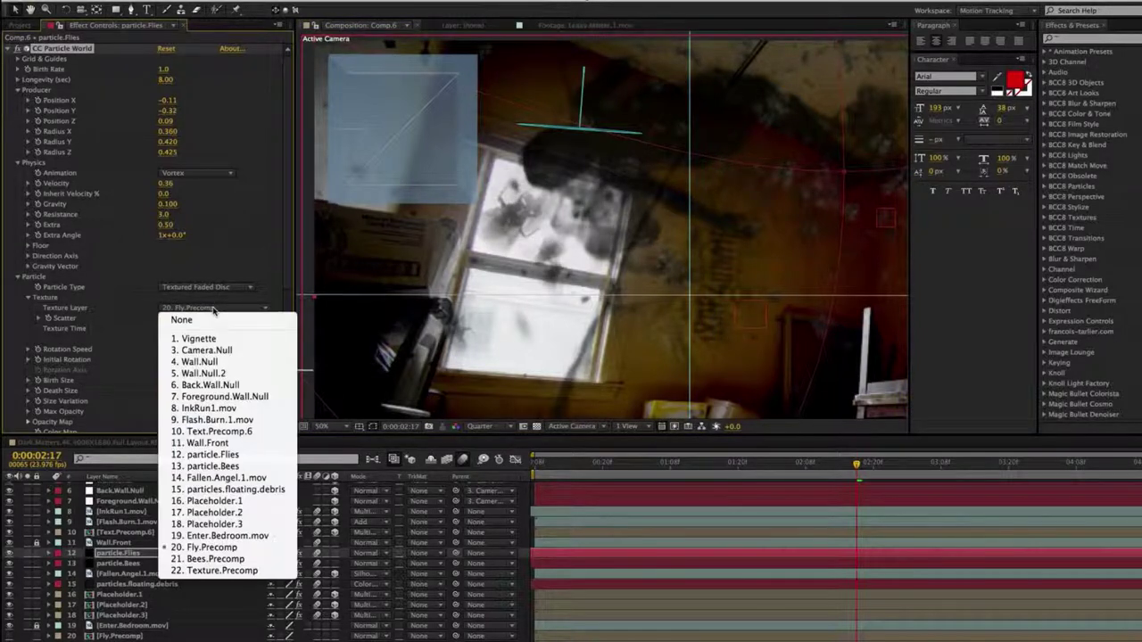
left_click(221, 572)
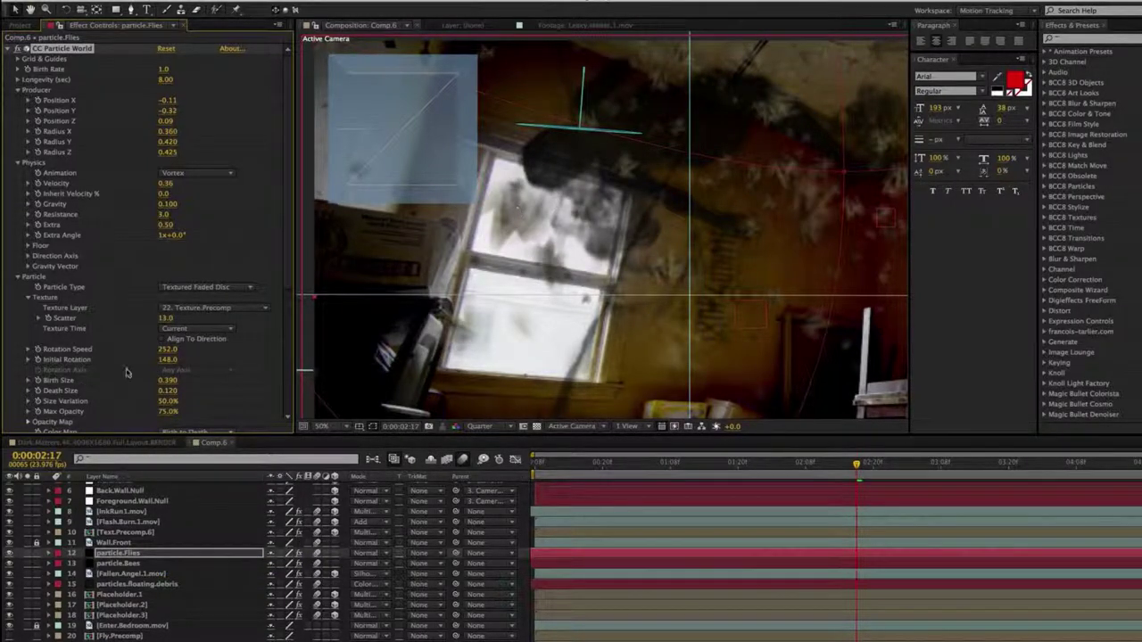
left_click(223, 309)
left_click(231, 547)
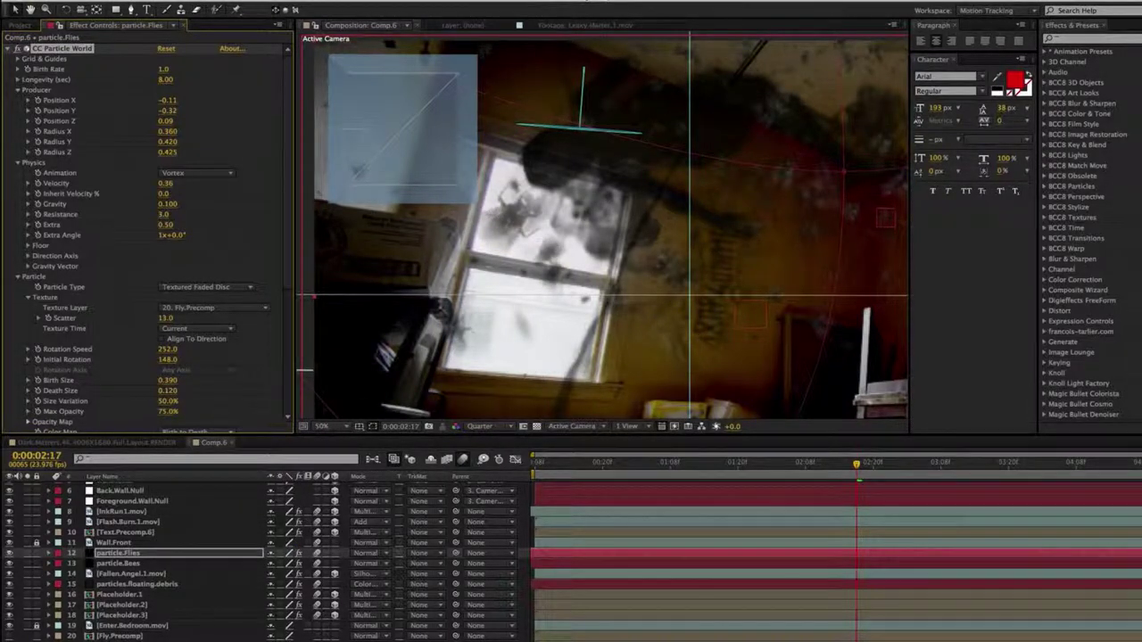
- Open Fly.Precomp, add bb.png from the Bugs folder above fly.png, and hide the fly.png layer
double_click(113, 636)
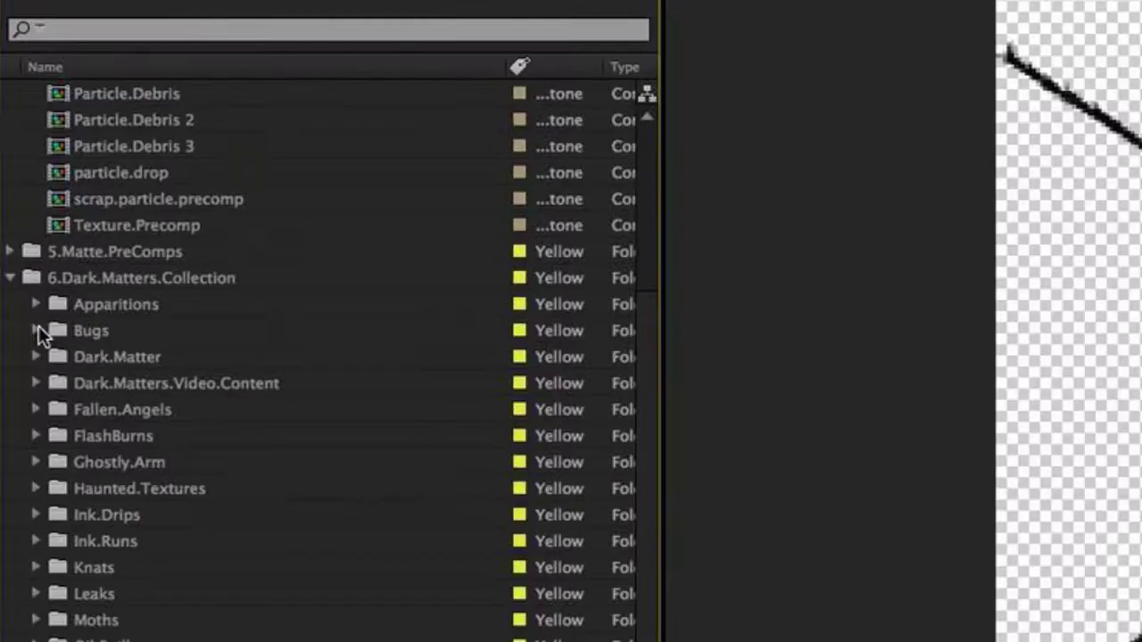
left_click(19, 237)
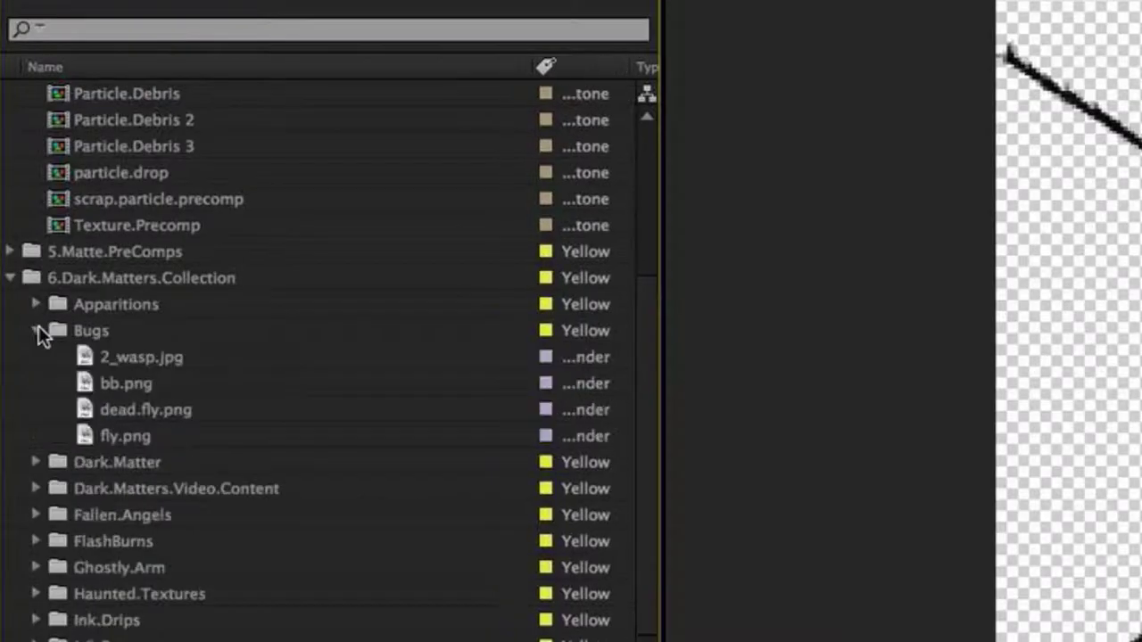
left_click(81, 387)
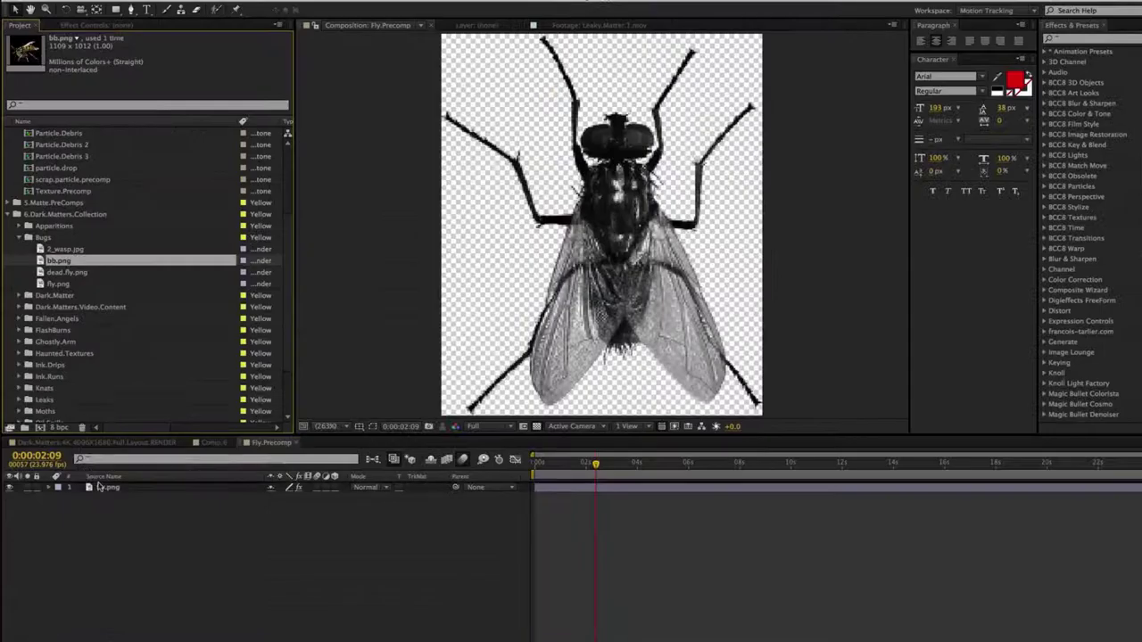
left_click_drag(101, 490, 100, 491)
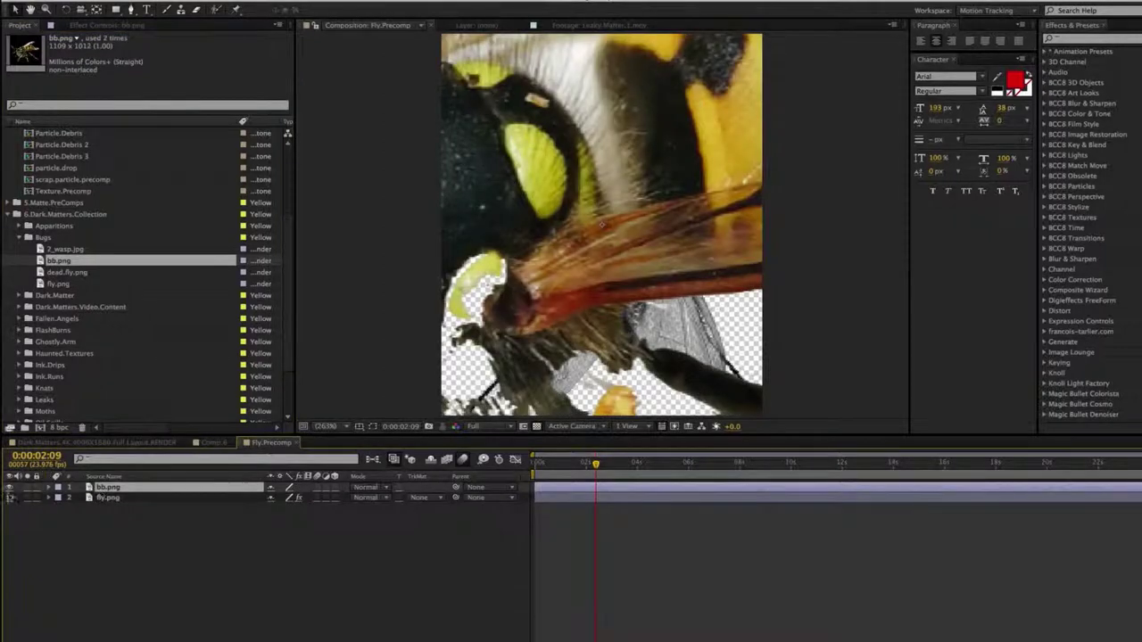
left_click(7, 504)
left_click(99, 489)
left_click(9, 497)
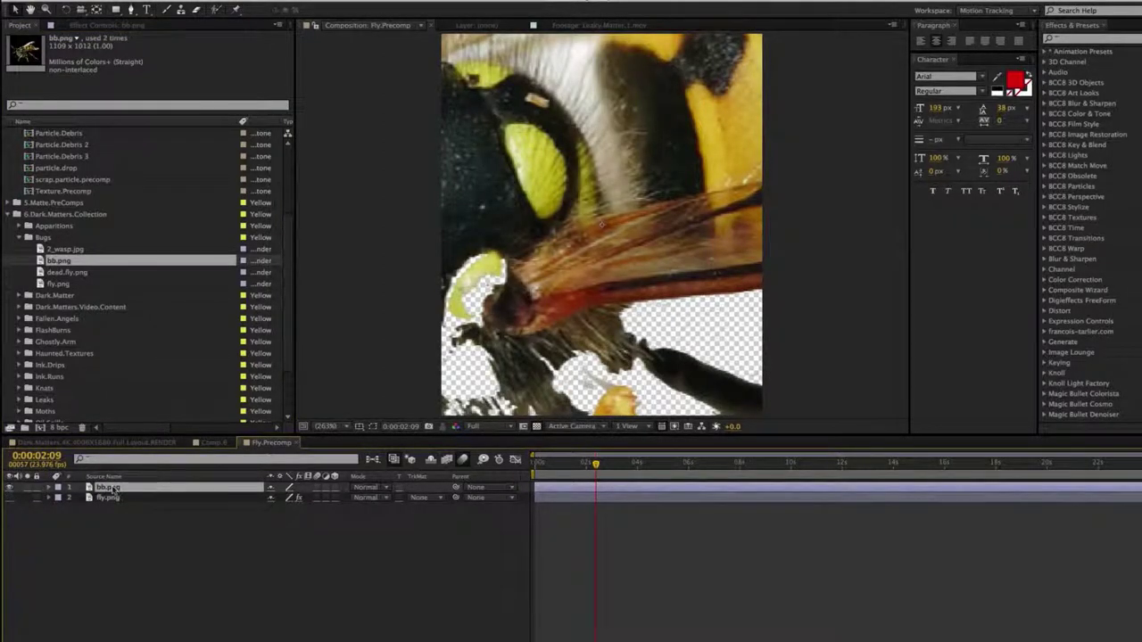
- Scale bb.png down to fit the Fly.Precomp frame and rotate it 91° so the wasp points upward
key("s")
left_click_drag(287, 497, 349, 502)
key("r")
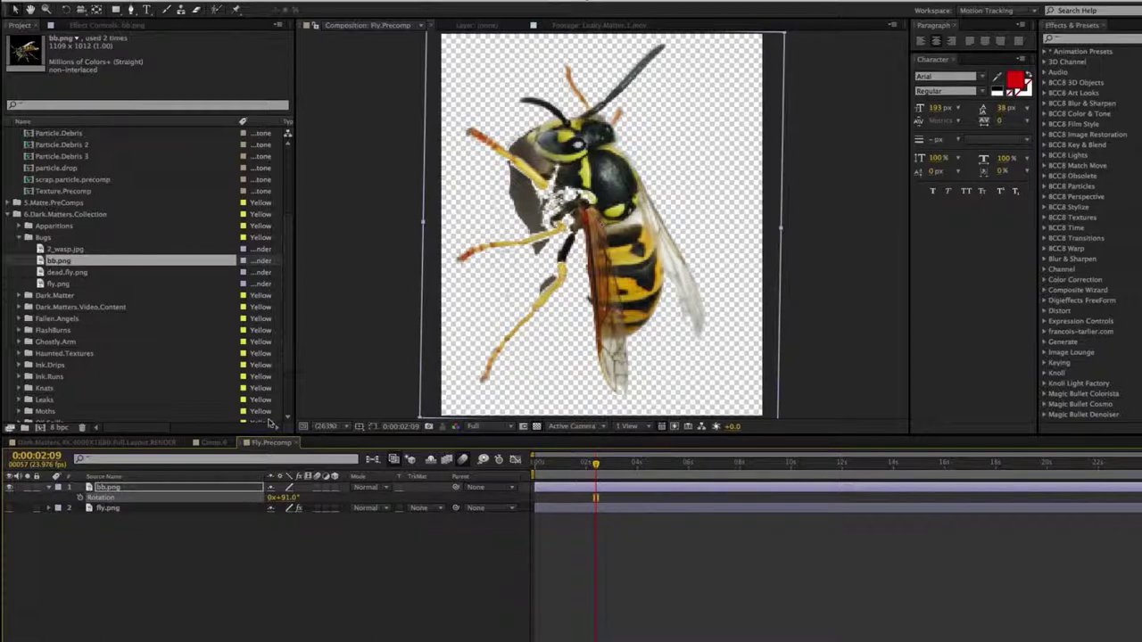
- In Comp.6, set the Rotation Speed of particle.Flies to 0.5, Birth Size to 0.060 and Death Size to 0.030
left_click(214, 443)
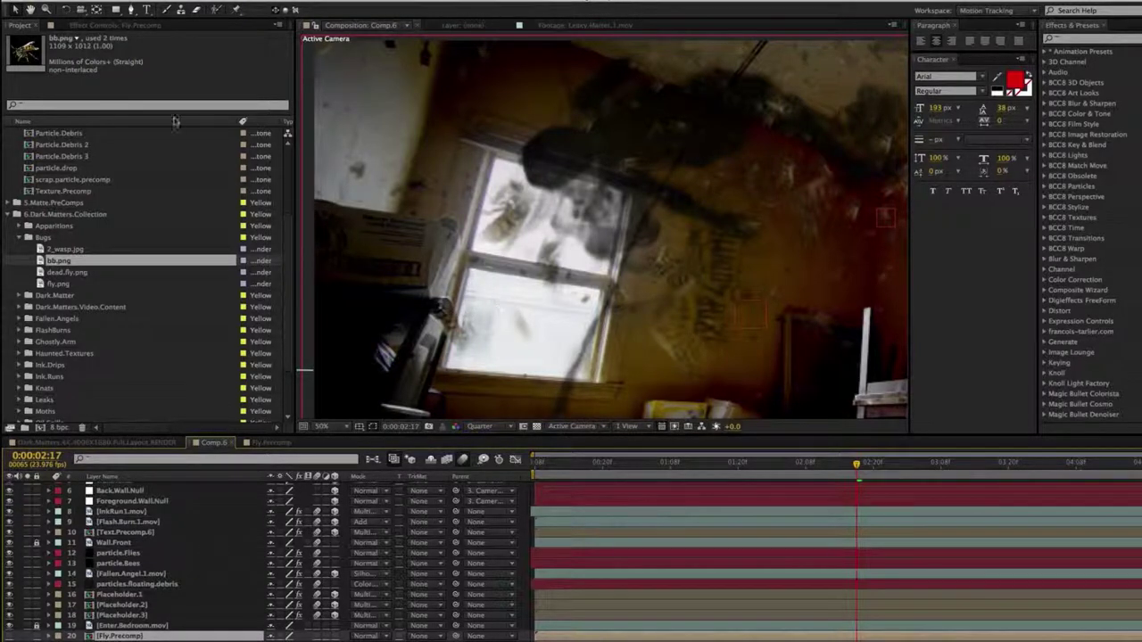
left_click(108, 27)
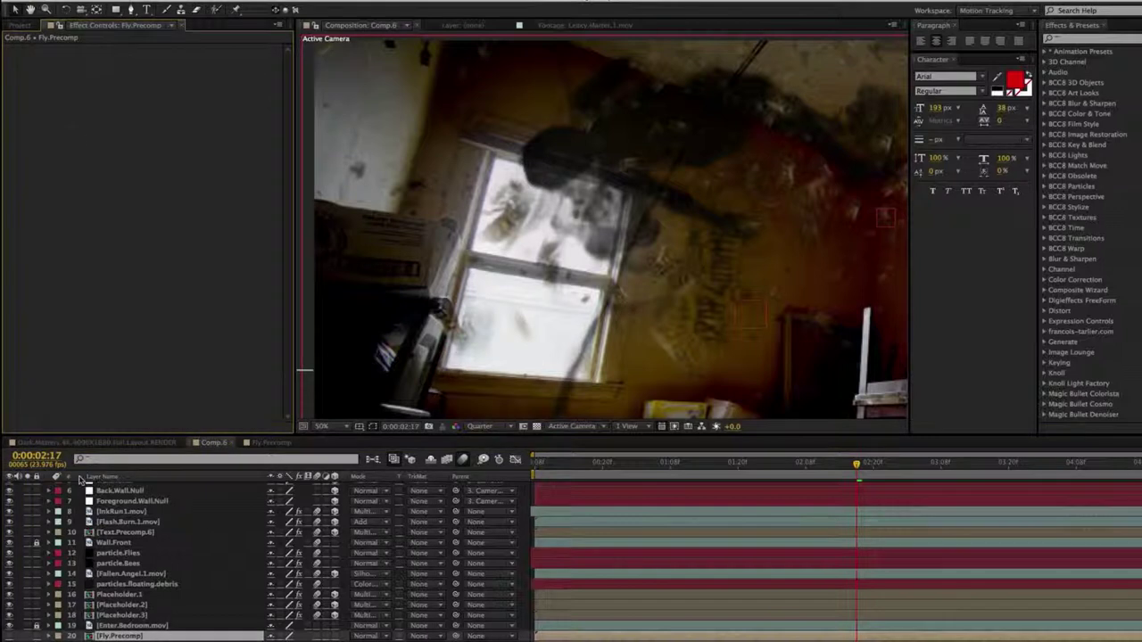
left_click(122, 554)
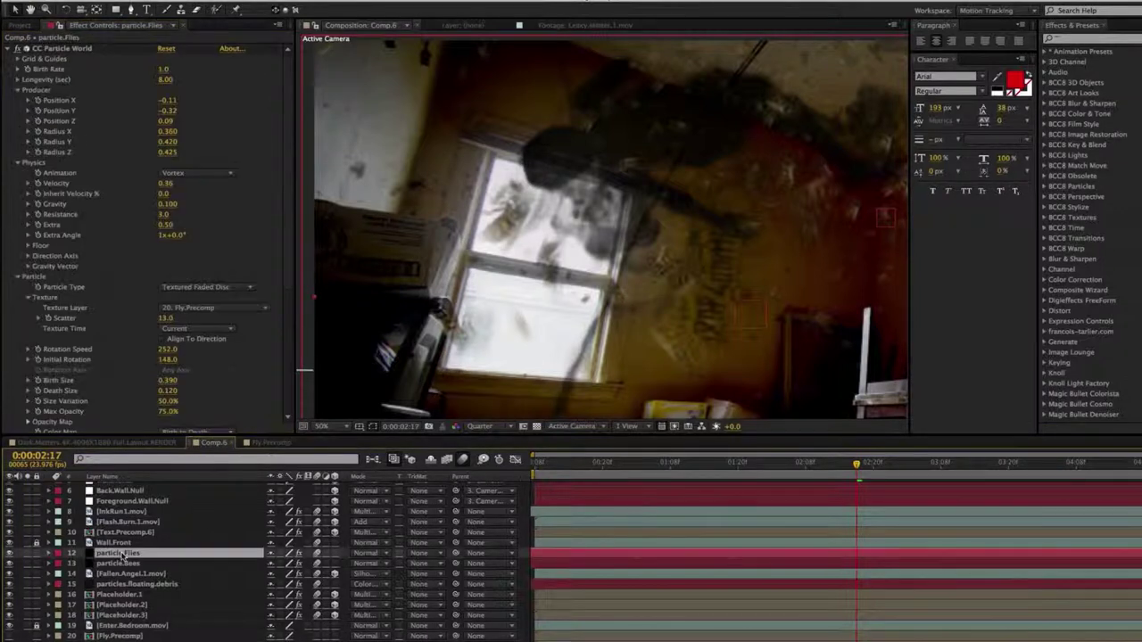
left_click_drag(166, 380, 146, 382)
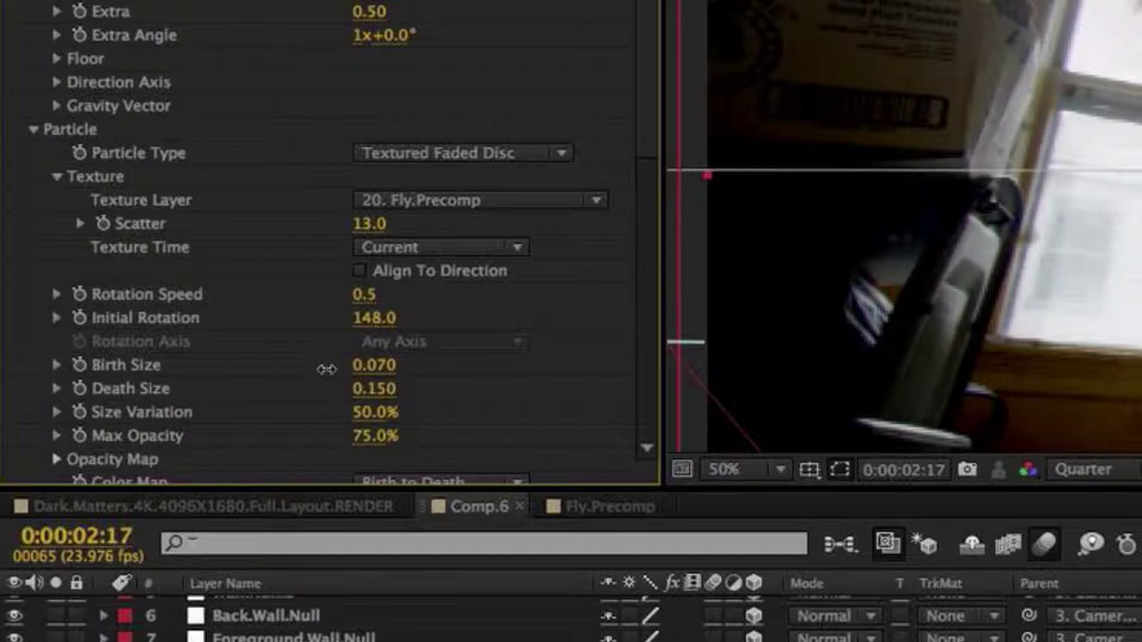
left_click_drag(326, 369, 343, 388)
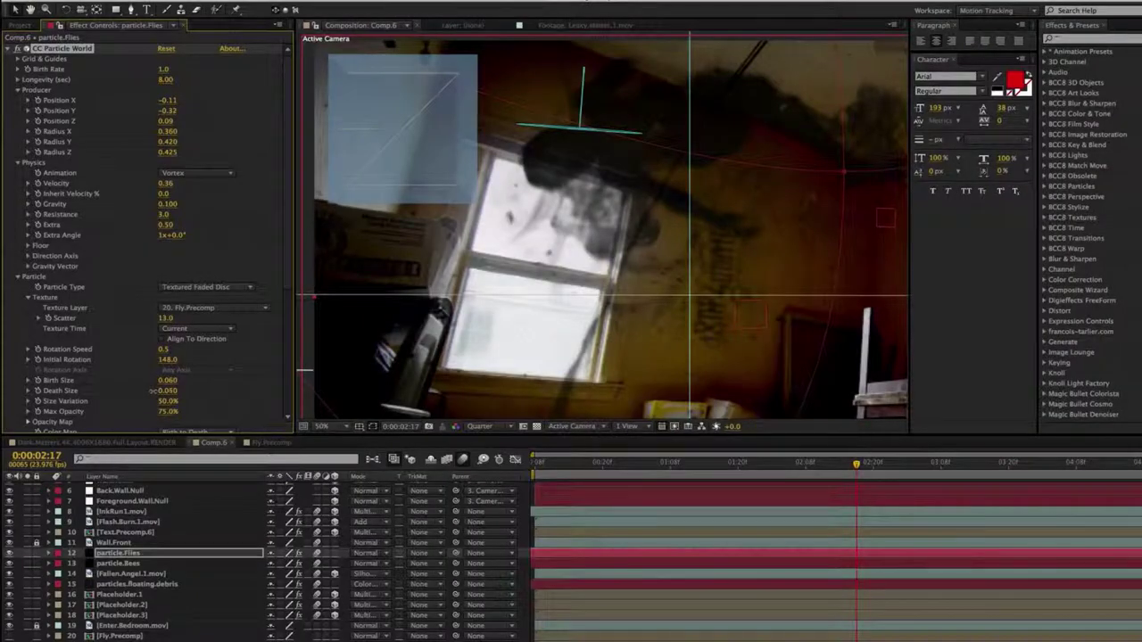
left_click_drag(153, 390, 157, 390)
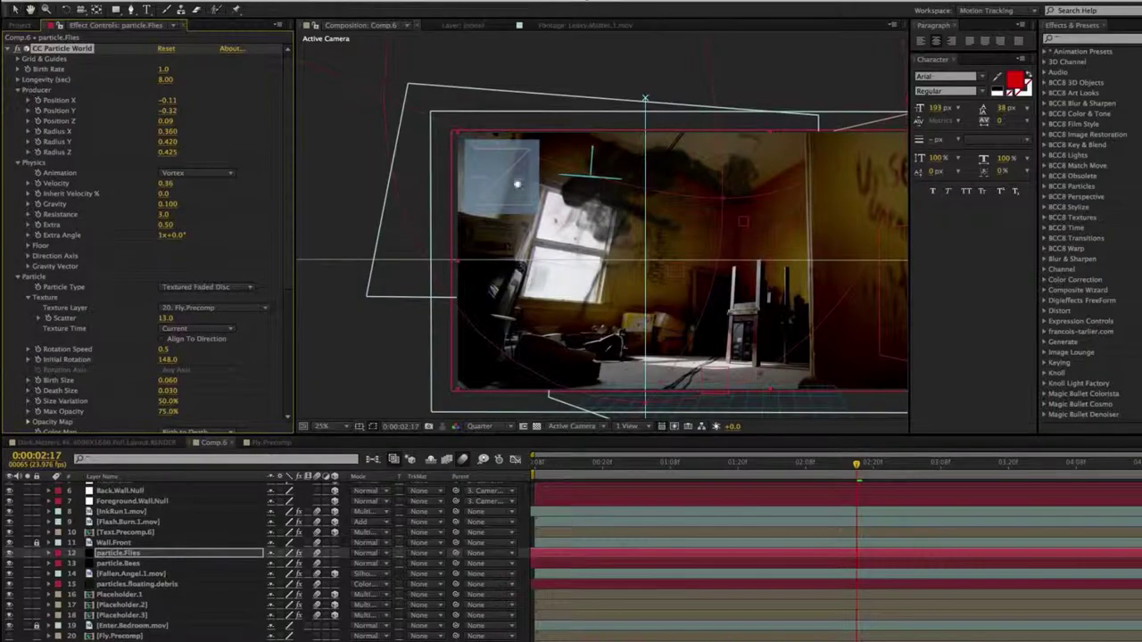
- Increase the Velocity of particle.Flies to 0.64 and its Birth Rate to 10.7
left_click_drag(606, 232, 566, 222)
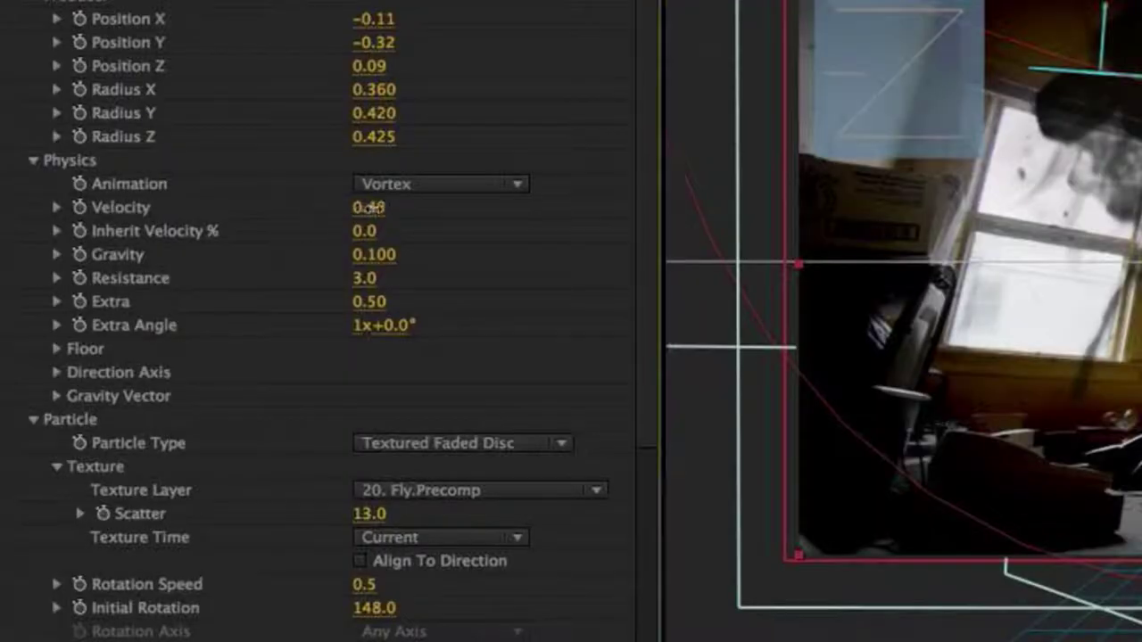
left_click_drag(369, 207, 374, 207)
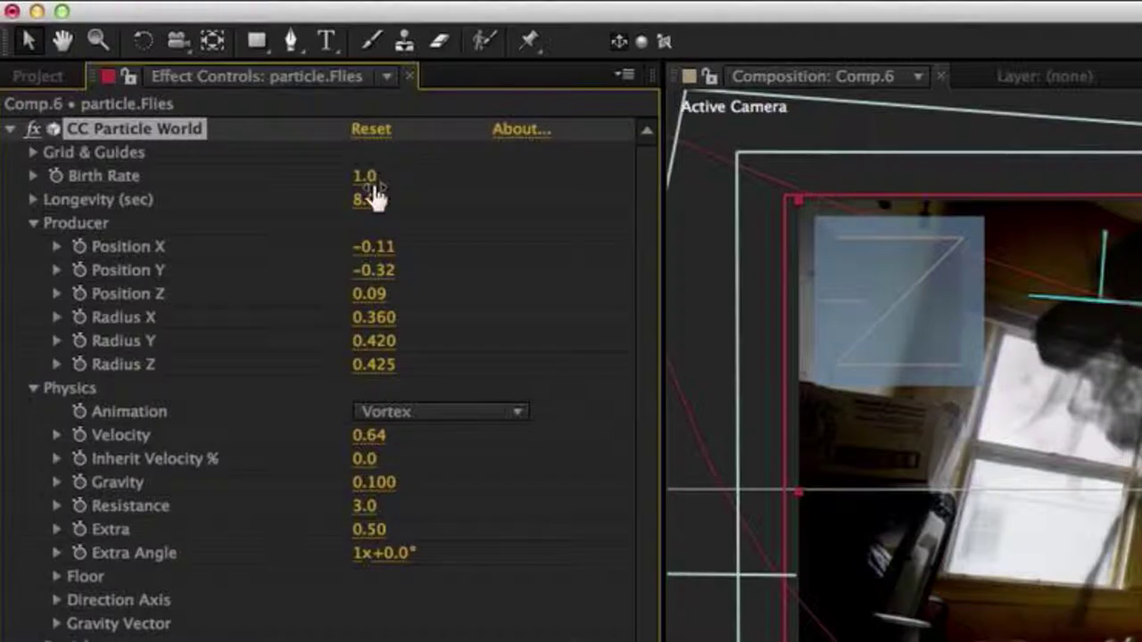
left_click_drag(373, 176, 462, 176)
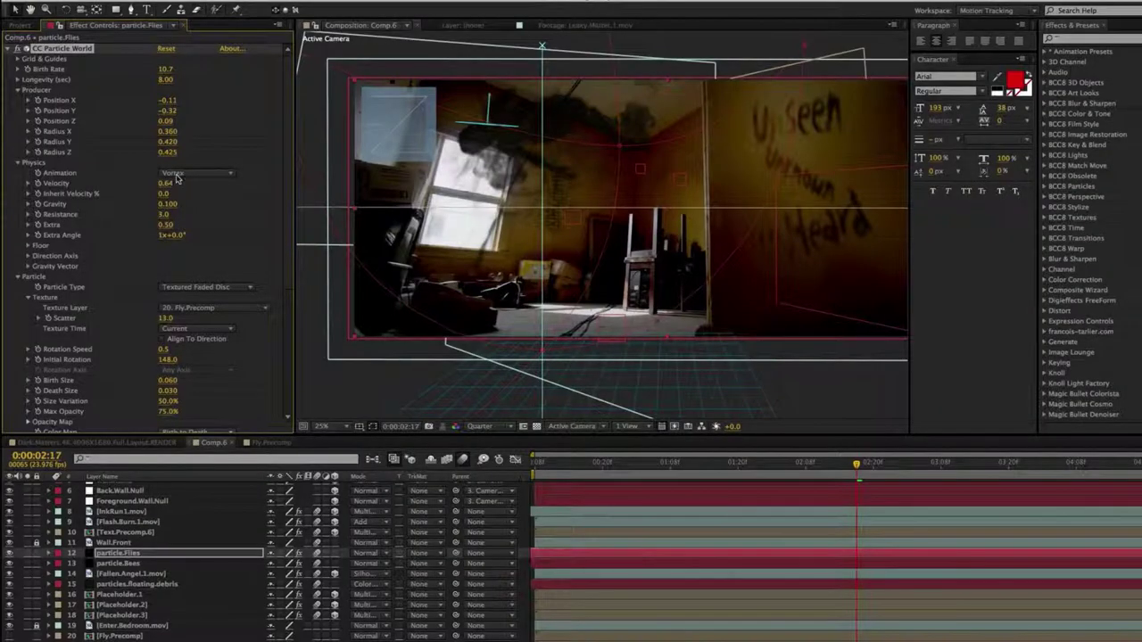
left_click_drag(166, 188, 187, 189)
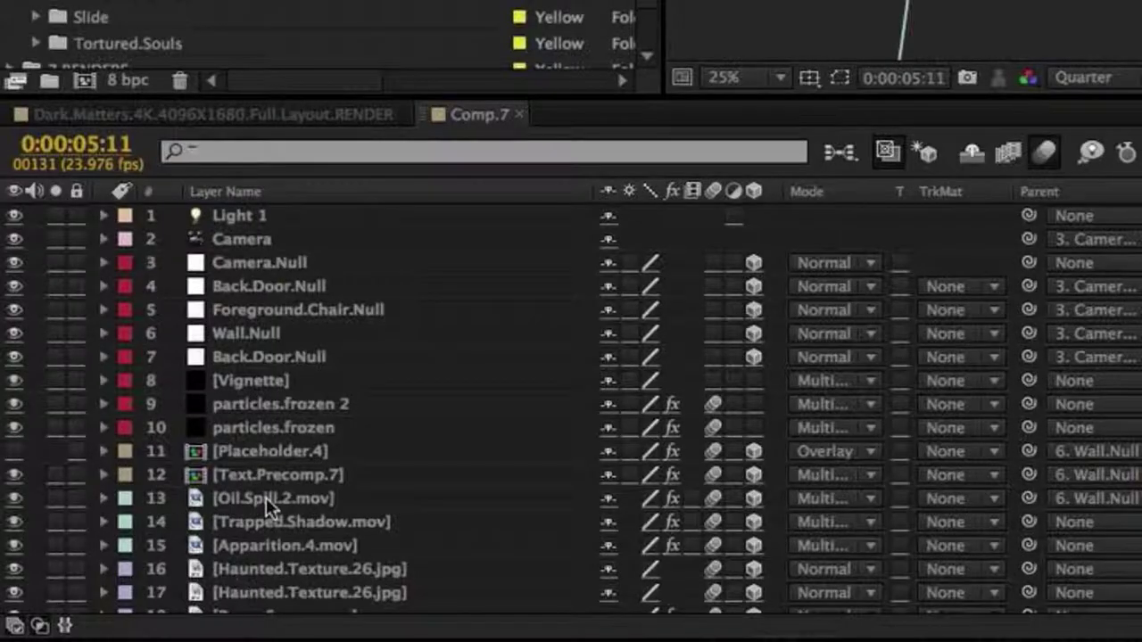
- Toggle the visibility of the Oil.Spill.2.mov layer in Comp.7 to check its effect on the wall
left_click(271, 501)
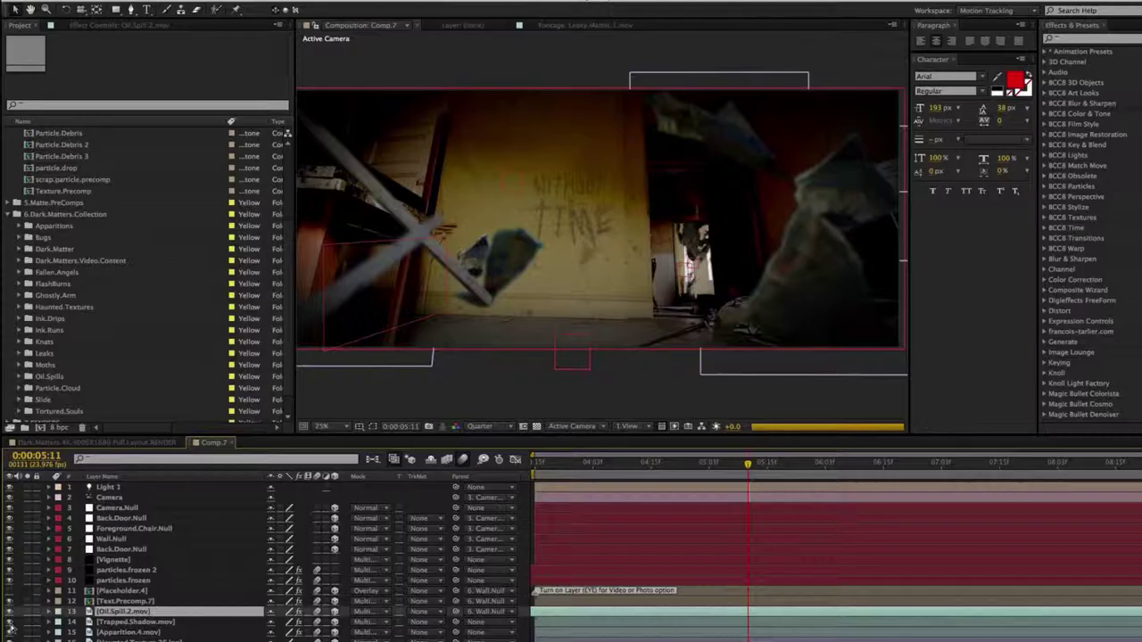
left_click(18, 611)
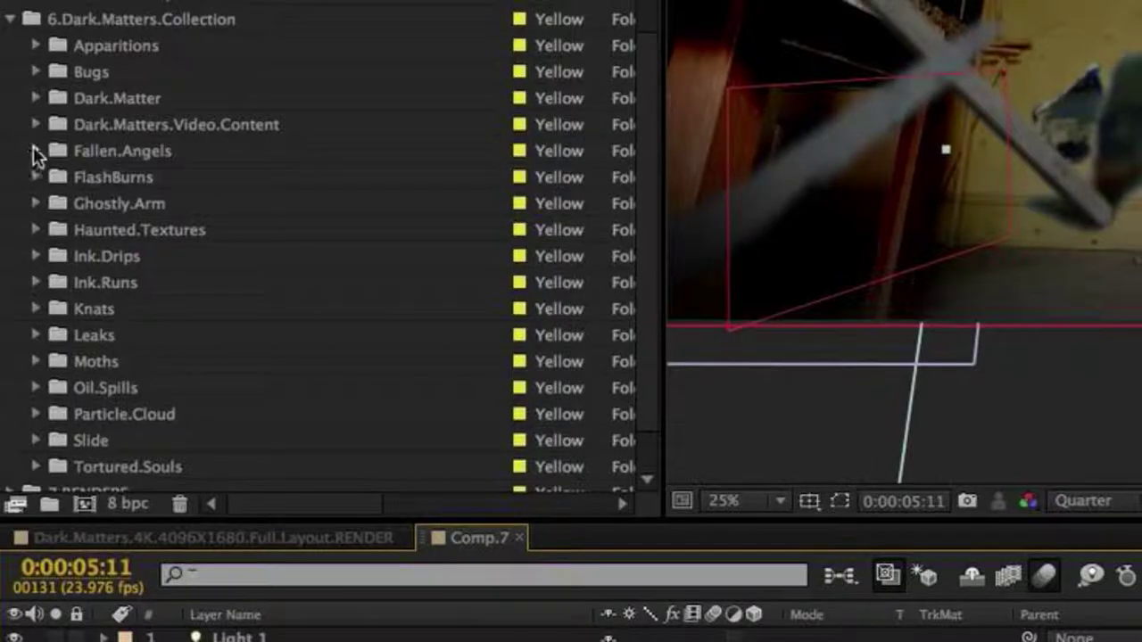
- Add Fallen.Angel.2.mov from the Fallen.Angels folder to Comp.7 as the topmost layer
left_click(33, 152)
left_click(85, 205)
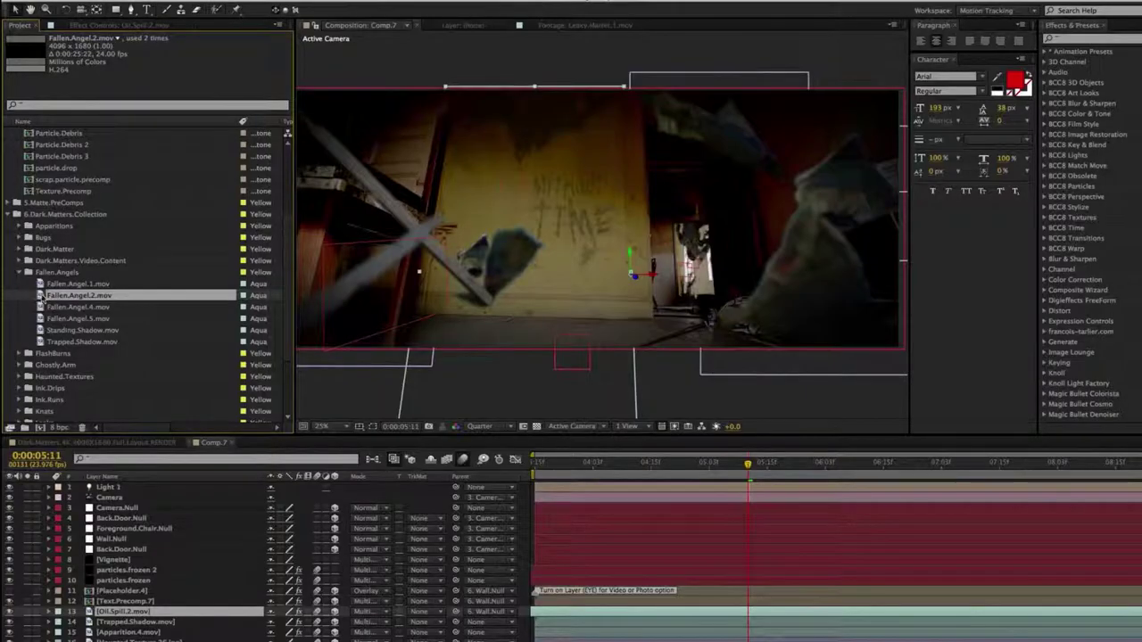
left_click_drag(40, 294, 557, 375)
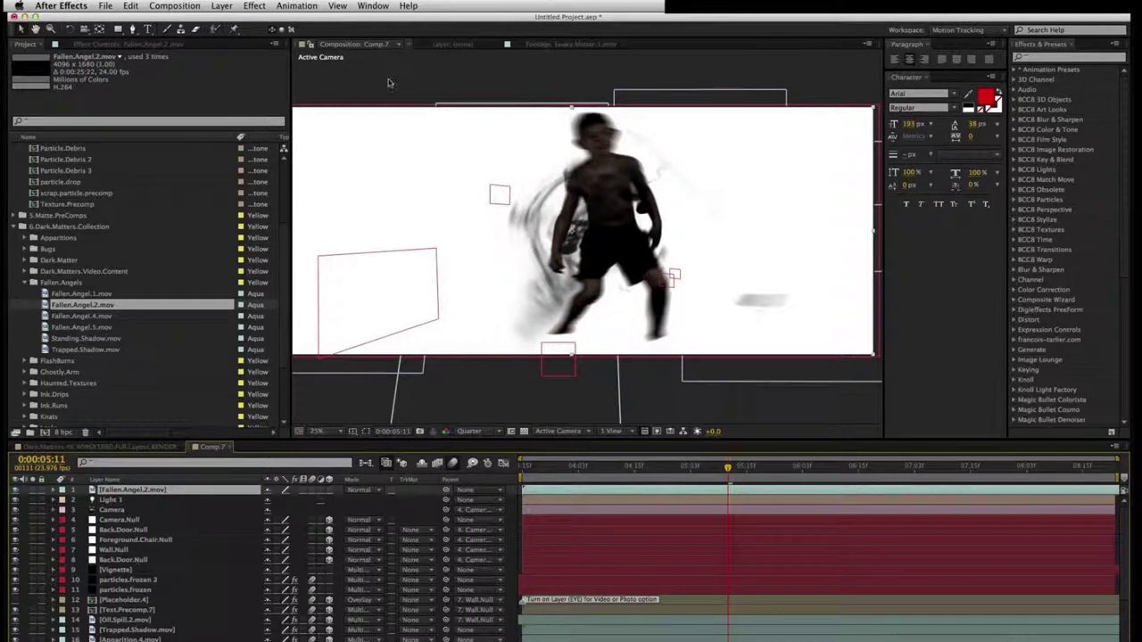
- Hide Fallen.Angel.2.mov and examine the Set Matte and CC Vector Blur effects on the Trapped.Shadow.mov layer
left_click(129, 638)
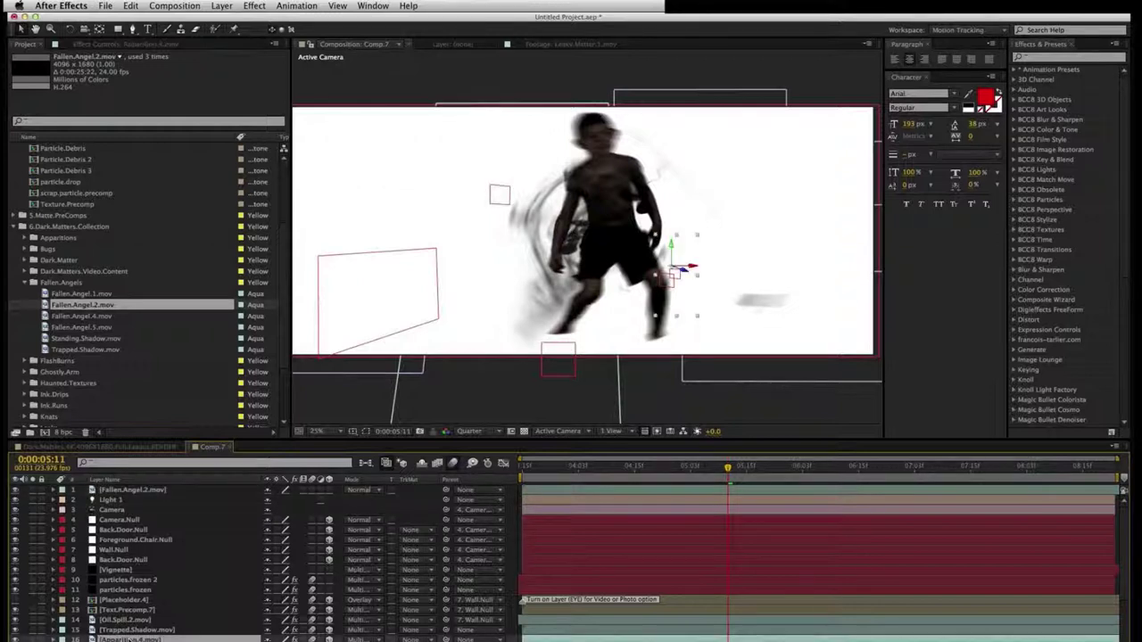
left_click(128, 629)
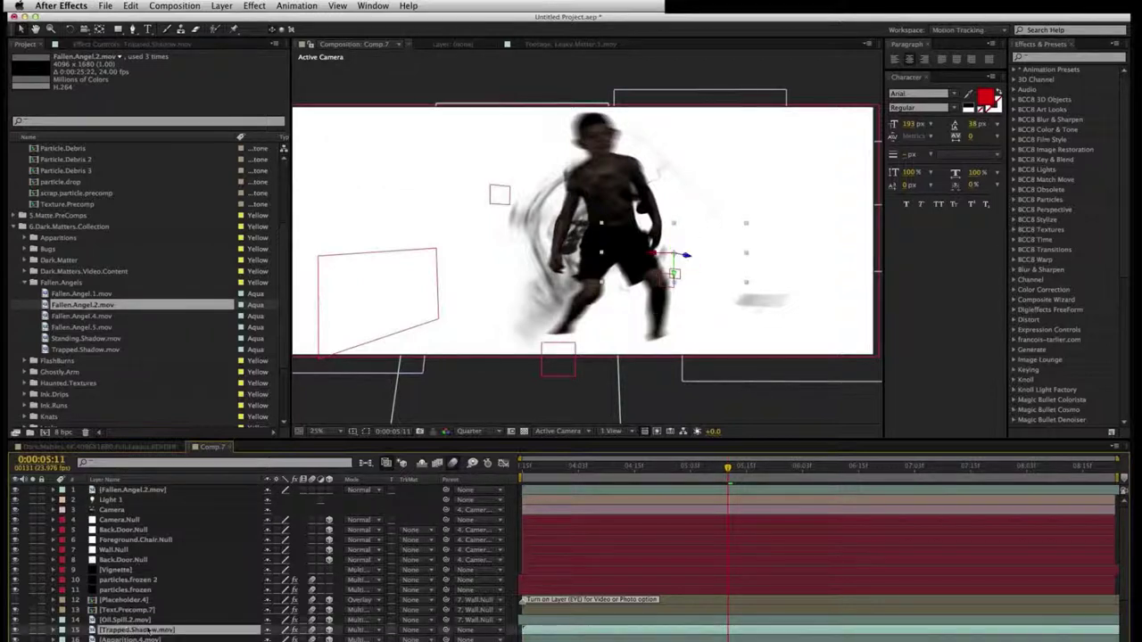
left_click(174, 44)
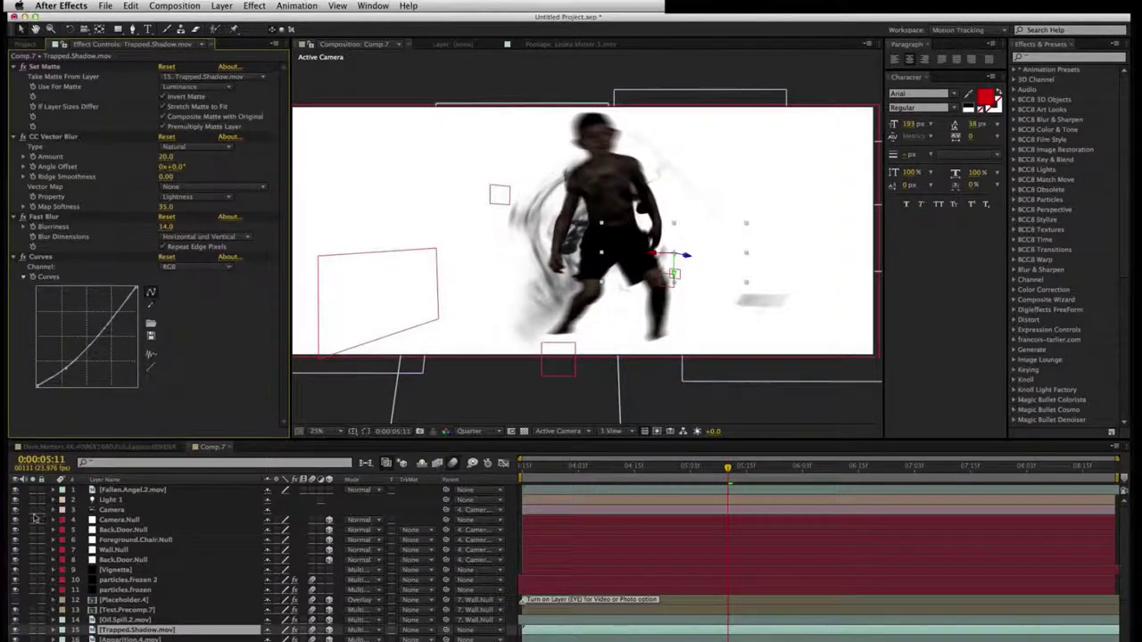
left_click(14, 493)
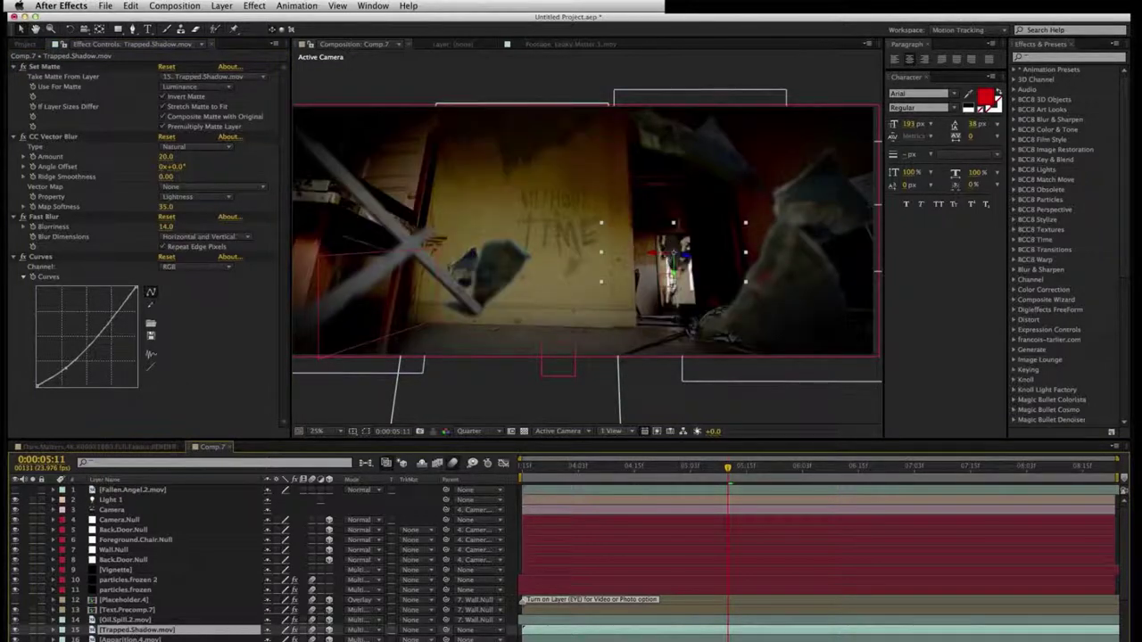
left_click(42, 66)
left_click(62, 139)
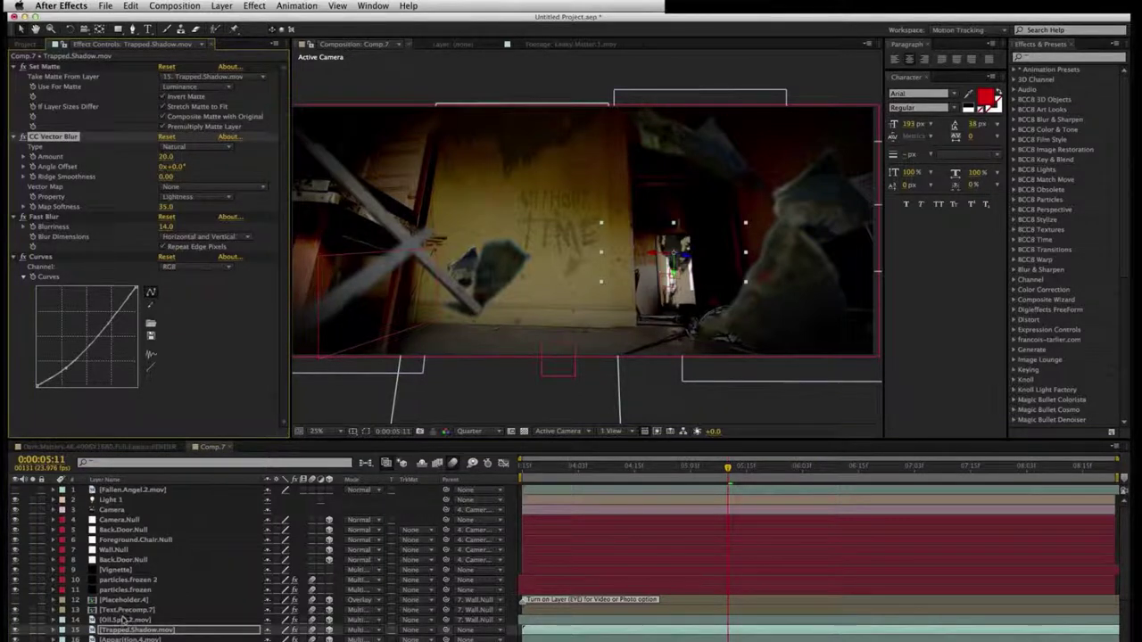
- Make Fallen.Angel.2.mov visible again and apply the Set Matte effect to it
left_click(127, 490)
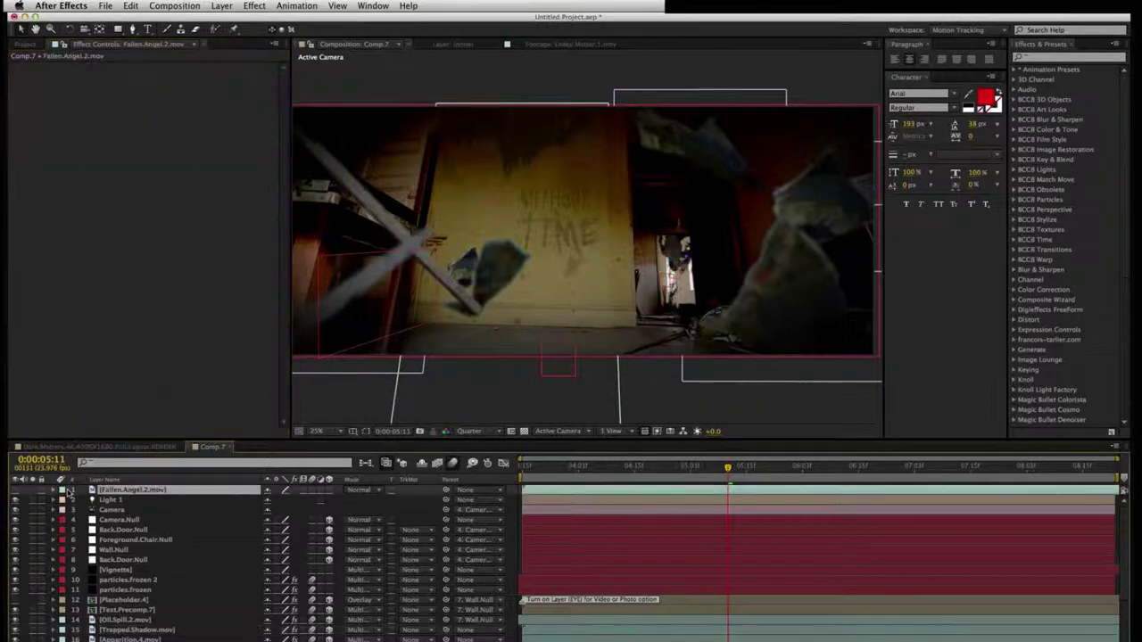
left_click(15, 489)
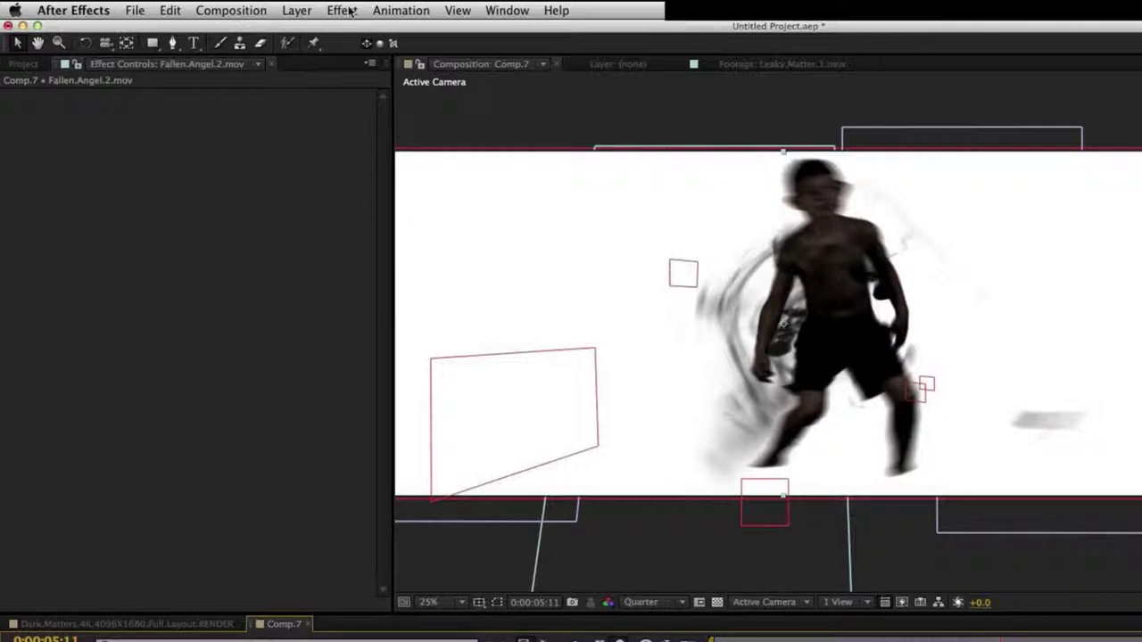
left_click(258, 5)
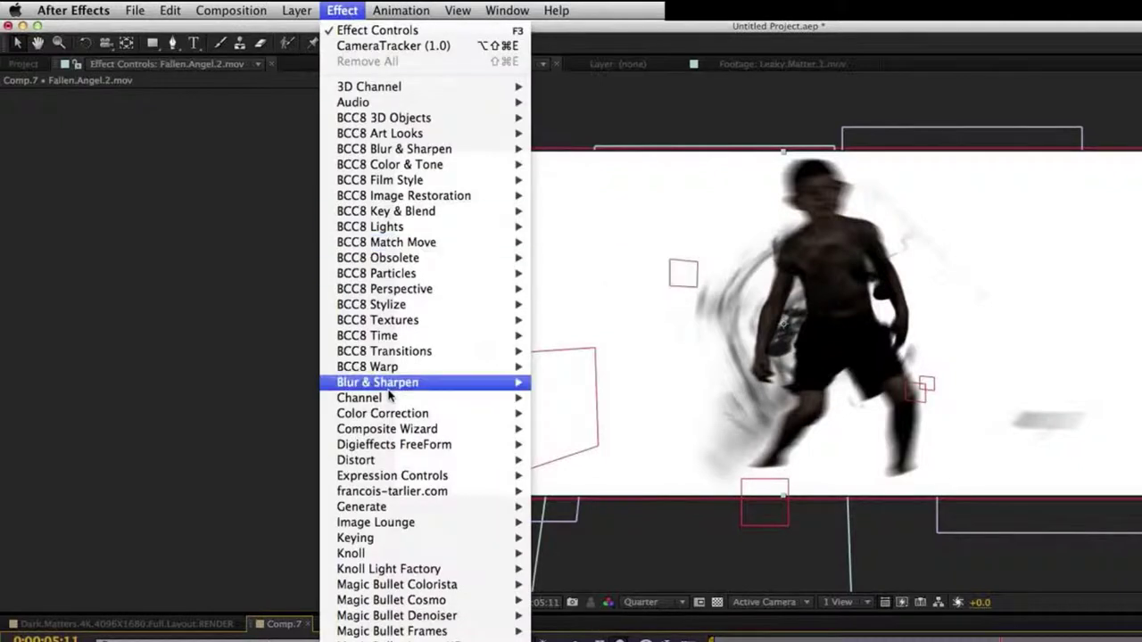
mouse_move(515, 399)
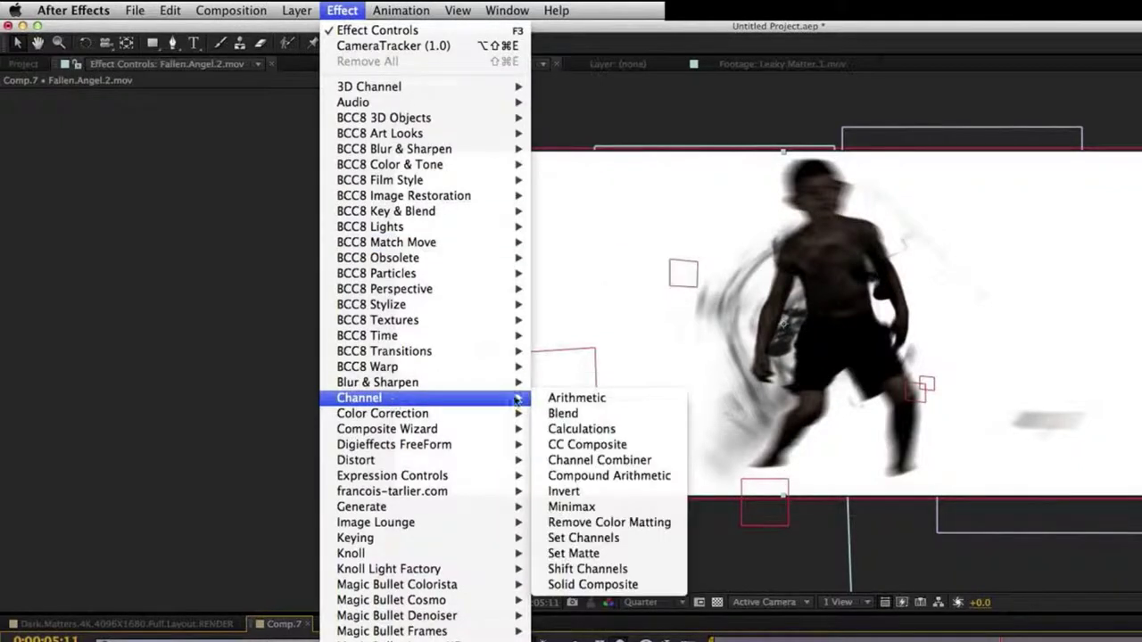
left_click(573, 554)
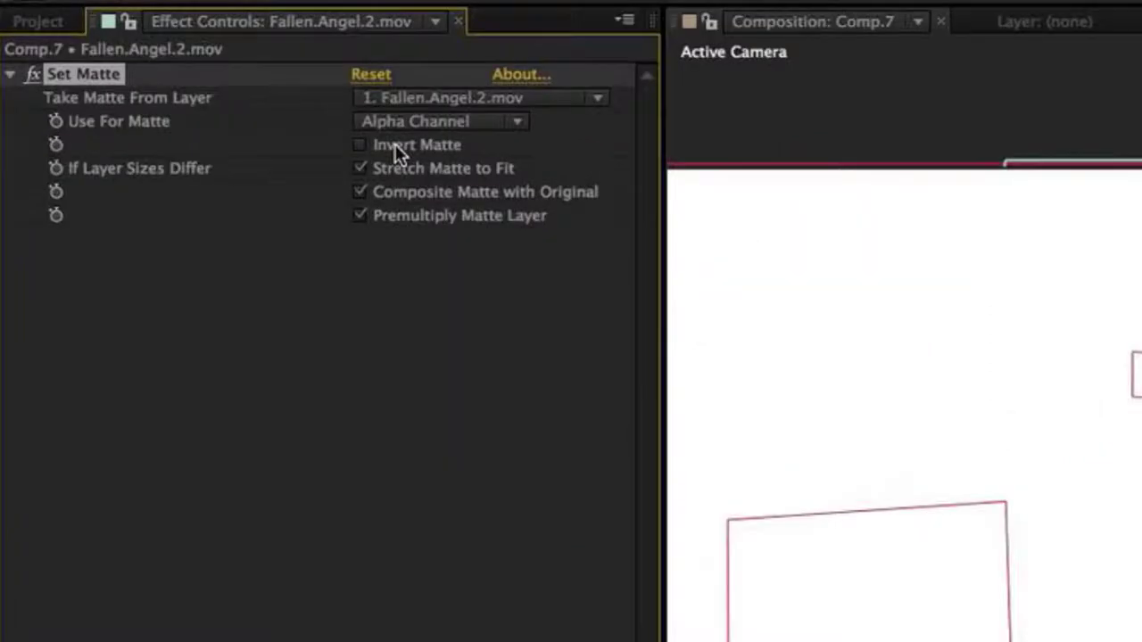
- Set the Set Matte effect to use Luminance for the matte and enable Invert Matte
left_click(417, 120)
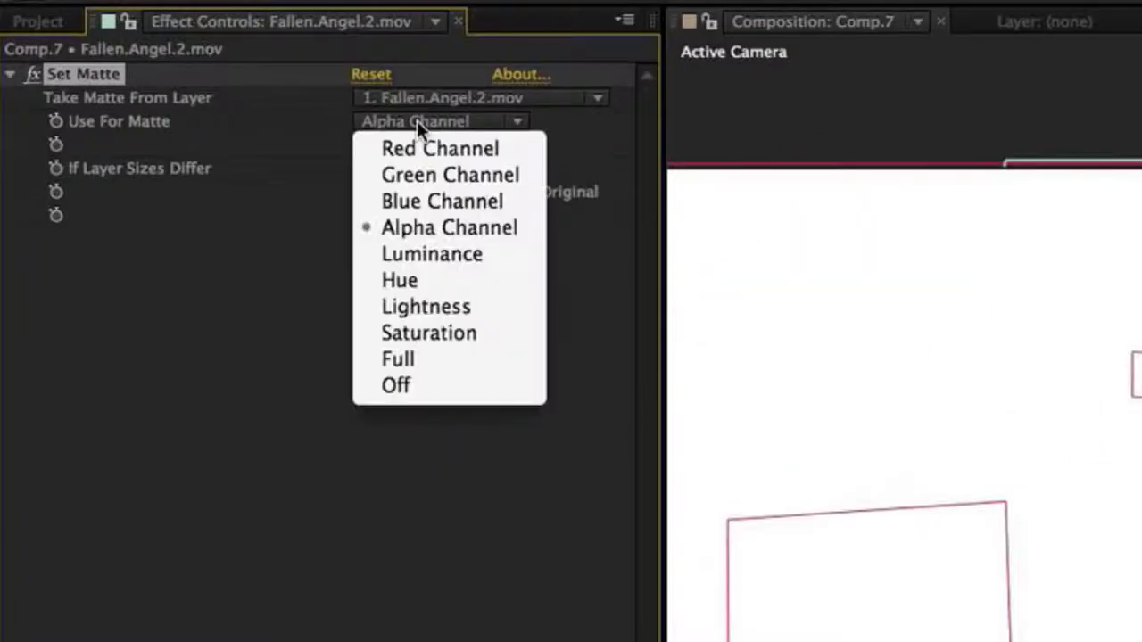
left_click(432, 258)
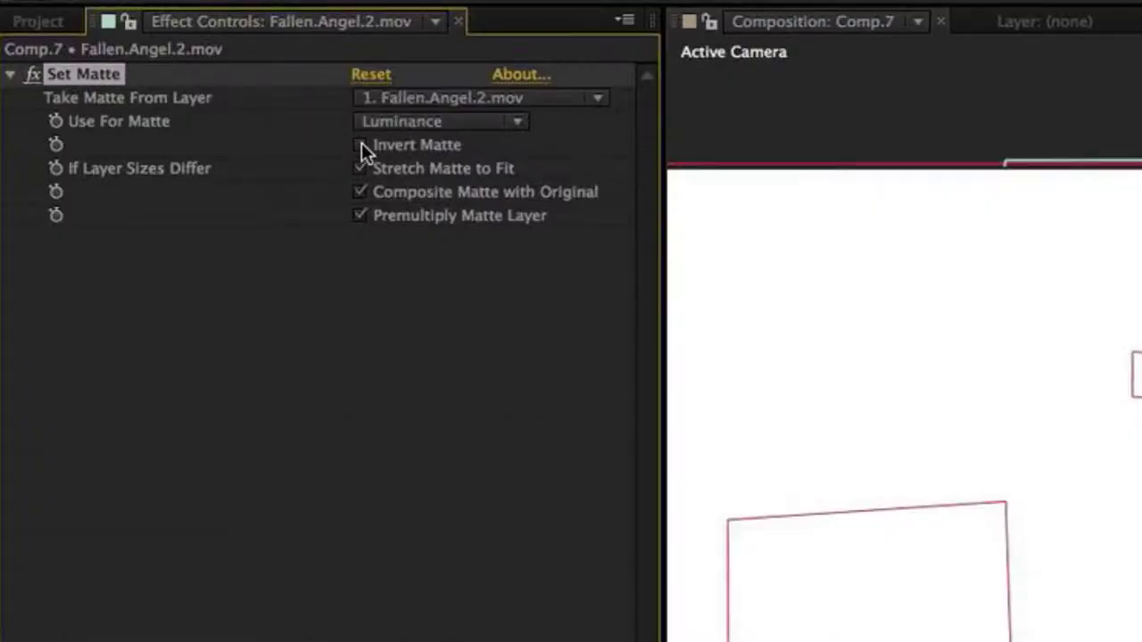
left_click(359, 145)
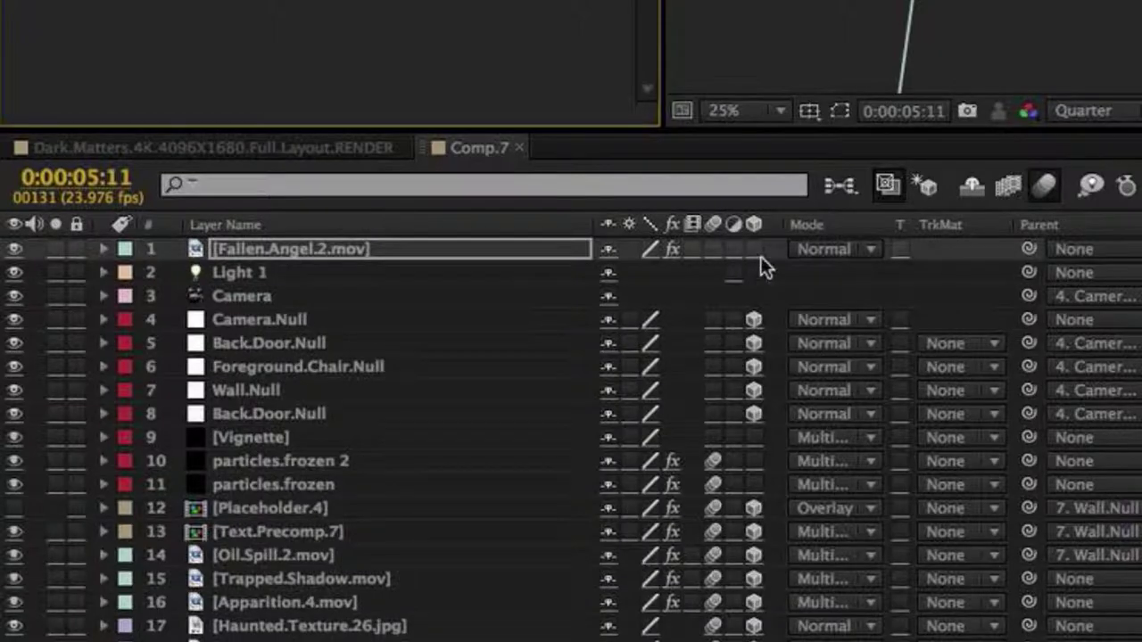
- Try the Overlay and Multiply blending modes on Fallen.Angel.2.mov, and finish with Silhouette Alpha
left_click(820, 250)
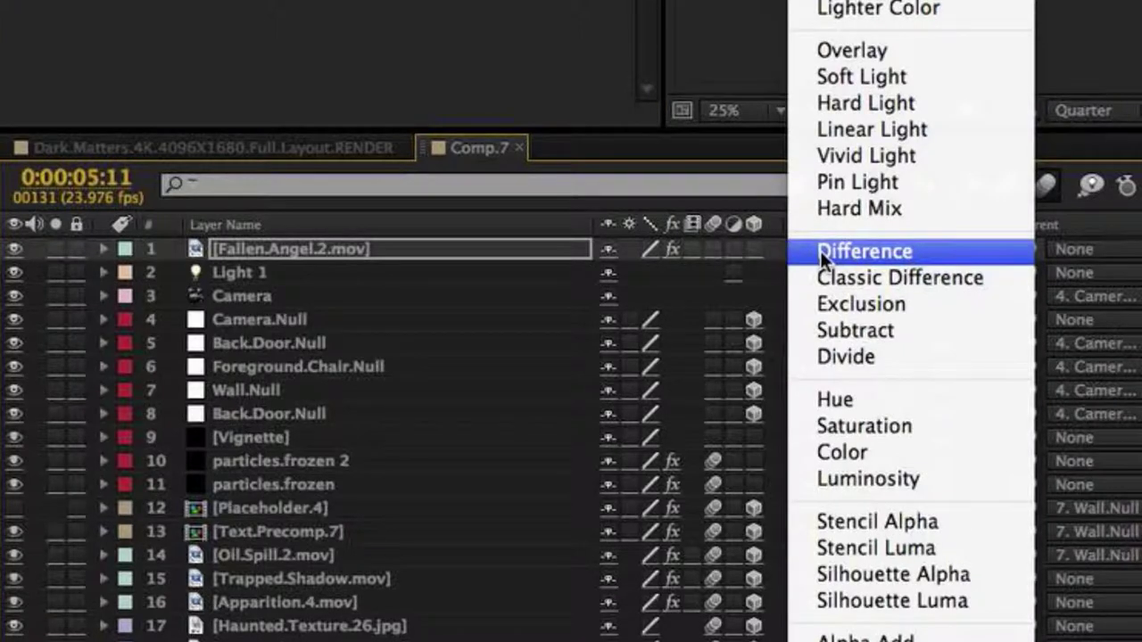
left_click(837, 52)
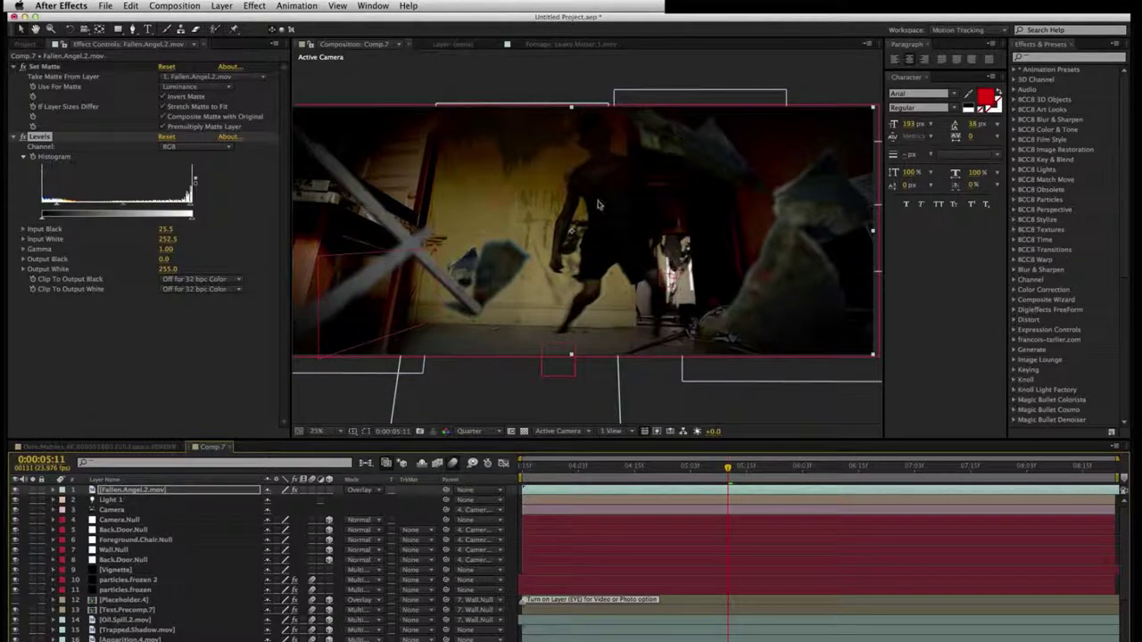
left_click(367, 492)
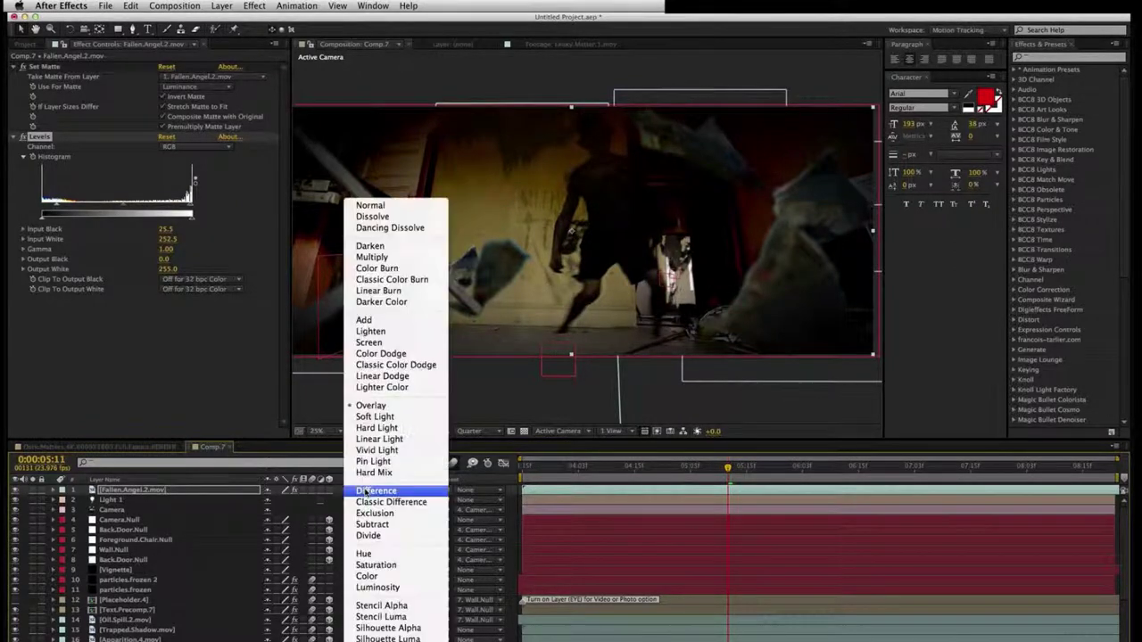
left_click(373, 257)
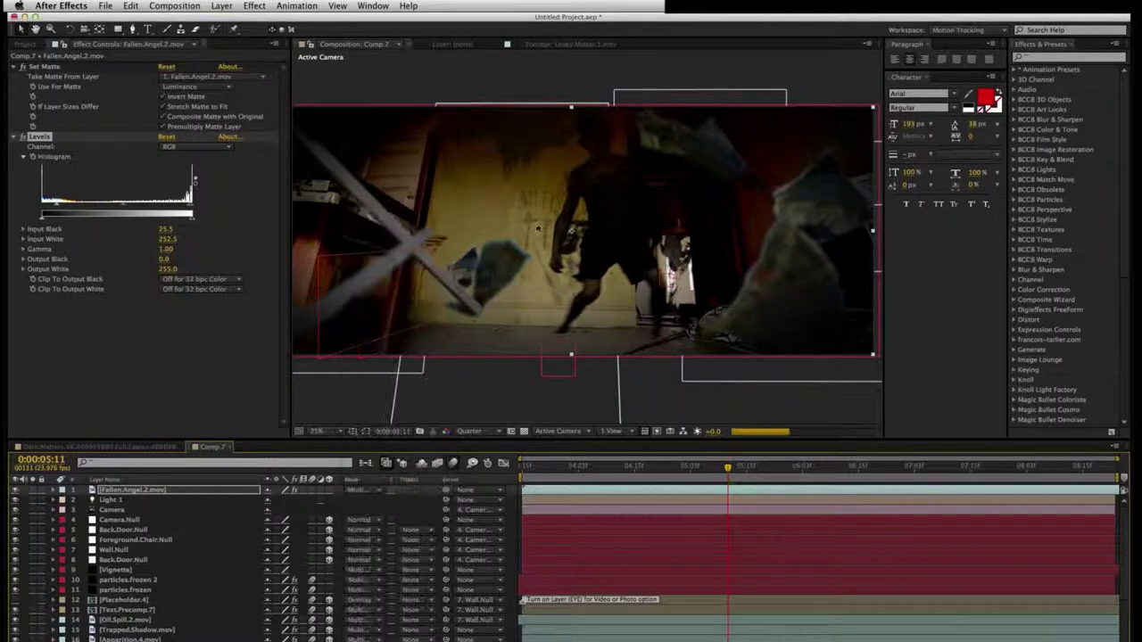
left_click(354, 490)
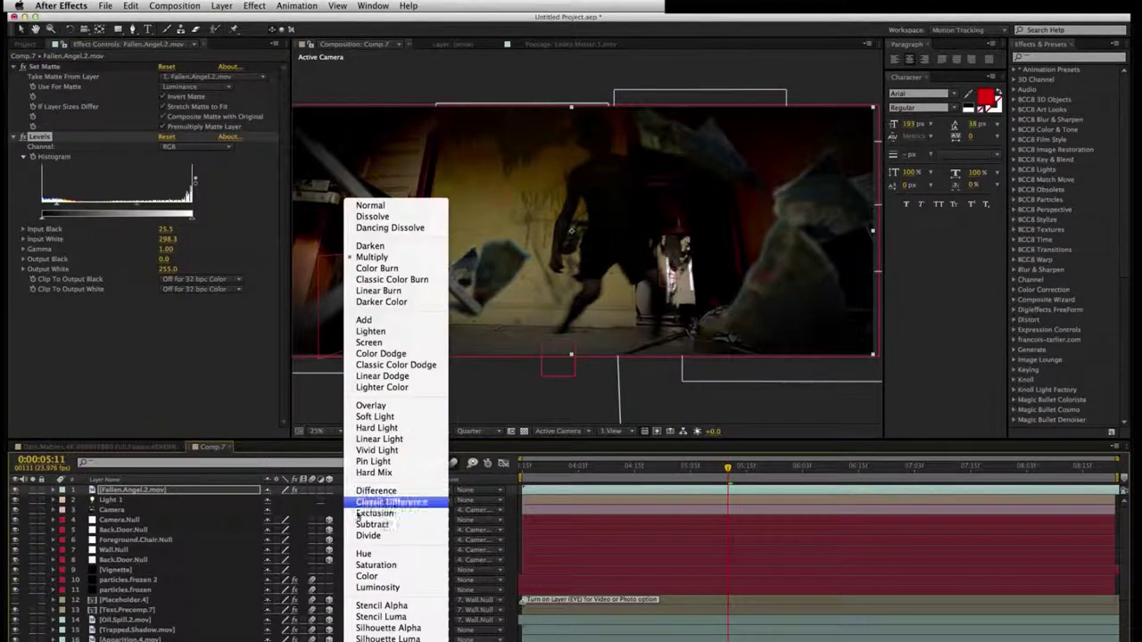
left_click(393, 625)
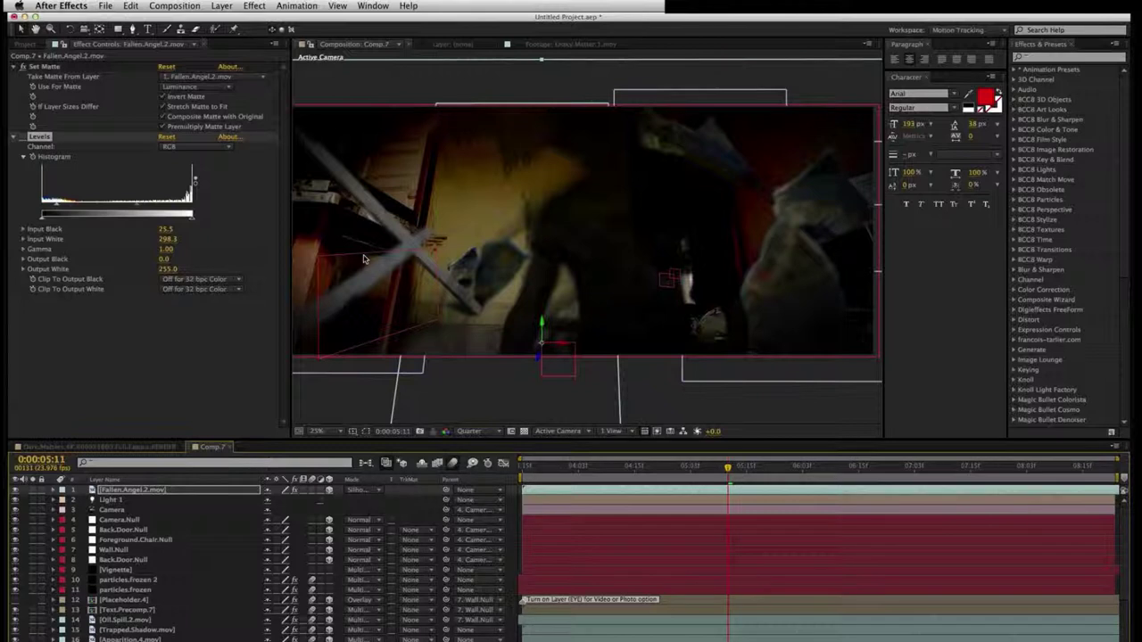
- Show Comp.7 in two horizontal views and examine where the camera, Fallen.Angel.2.mov, and the door and wall nulls sit from the top
left_click(116, 530)
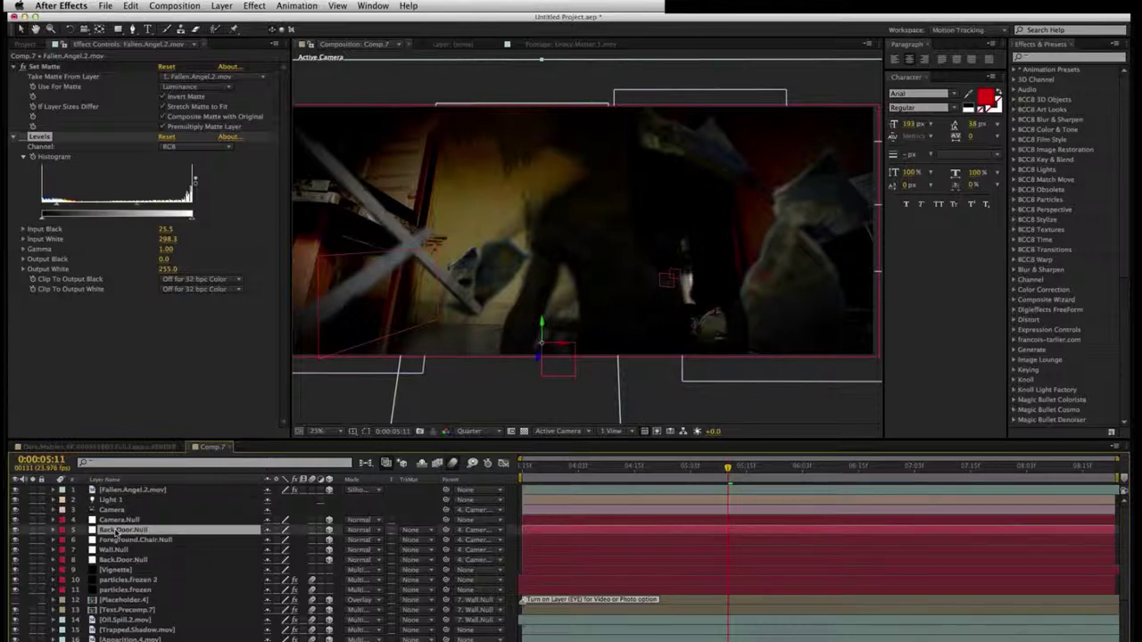
left_click(618, 431)
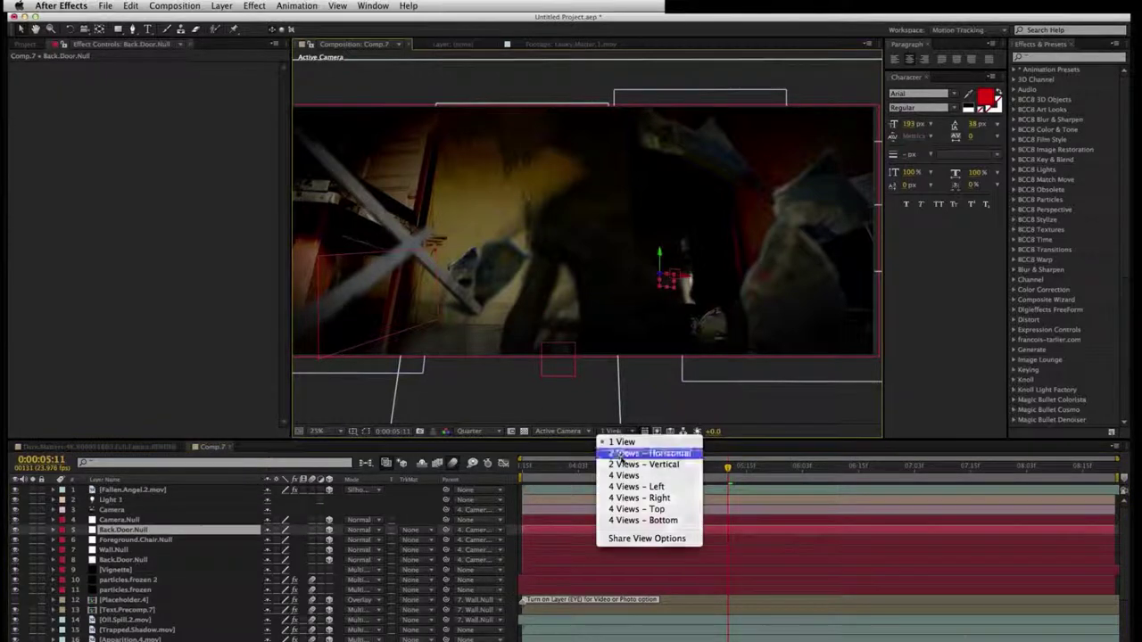
left_click(648, 453)
left_click(503, 330)
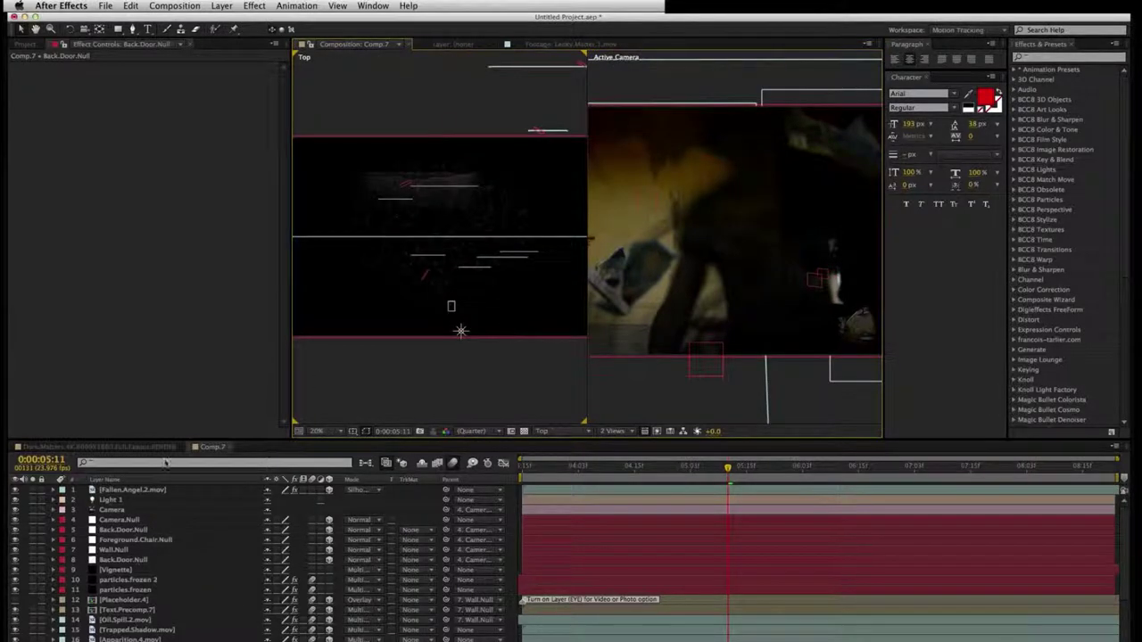
left_click(125, 509)
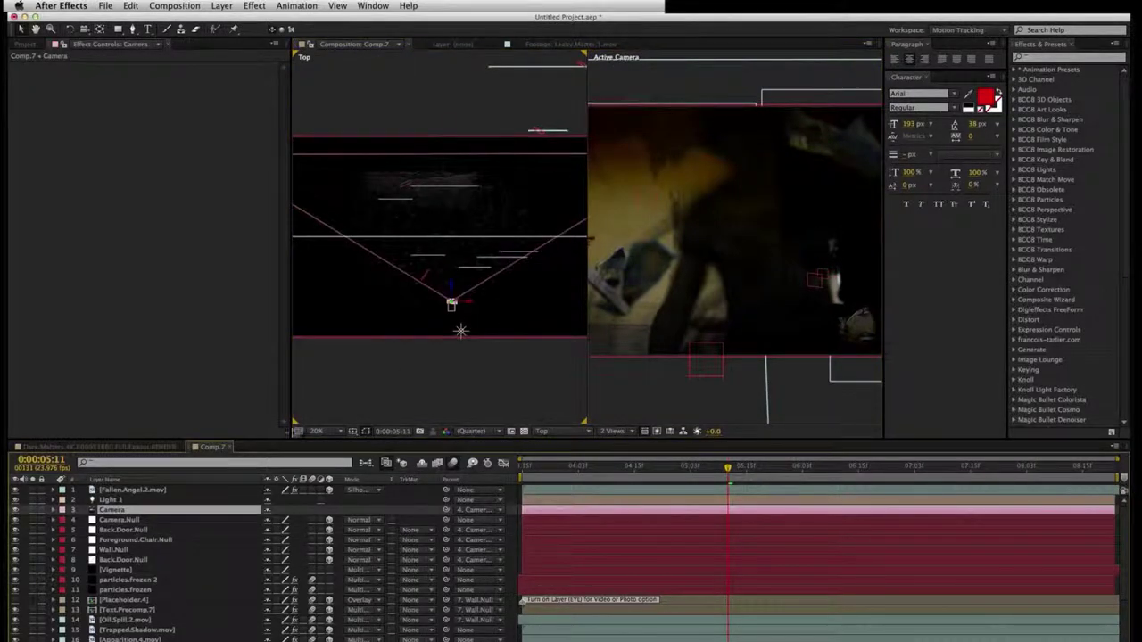
left_click(128, 499)
left_click(119, 493)
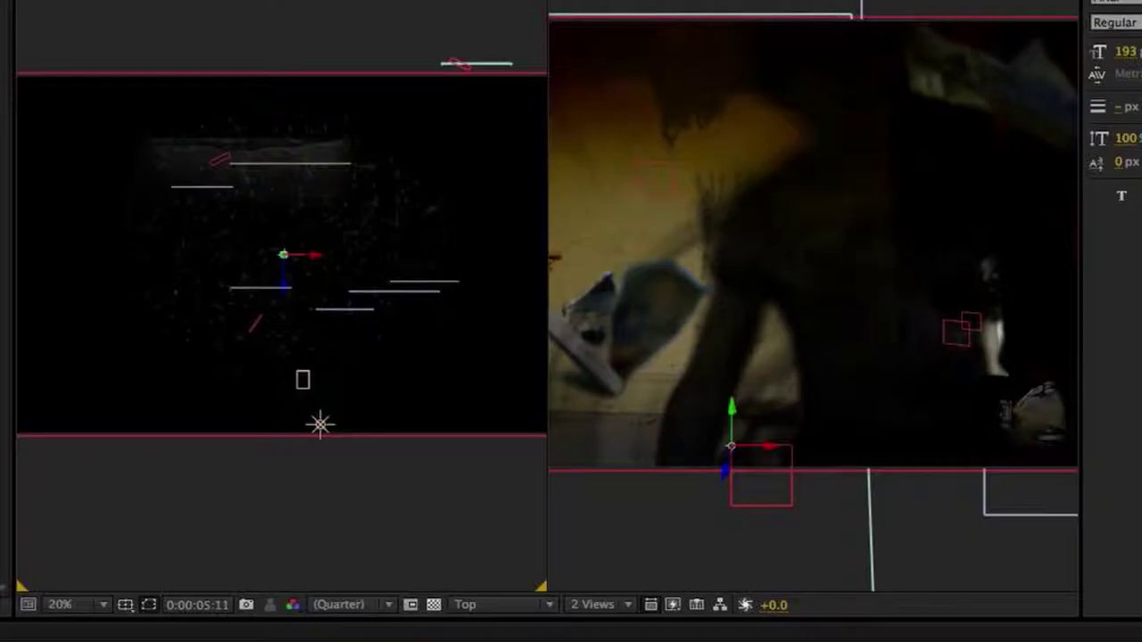
key("ctrl+Down")
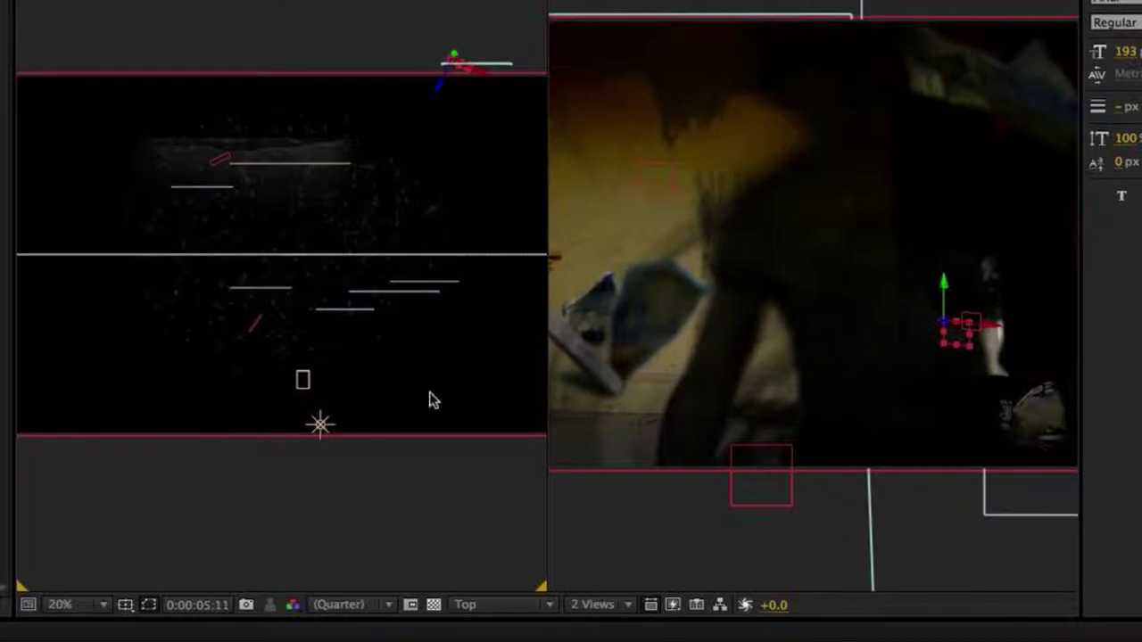
key("ctrl+Down")
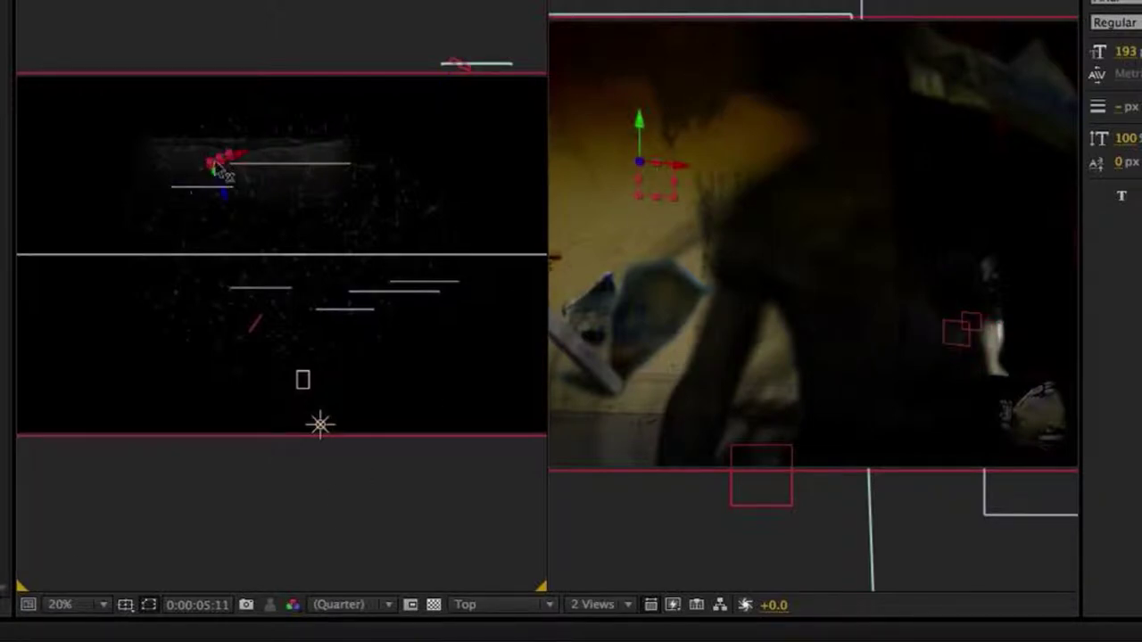
key("ctrl+Down")
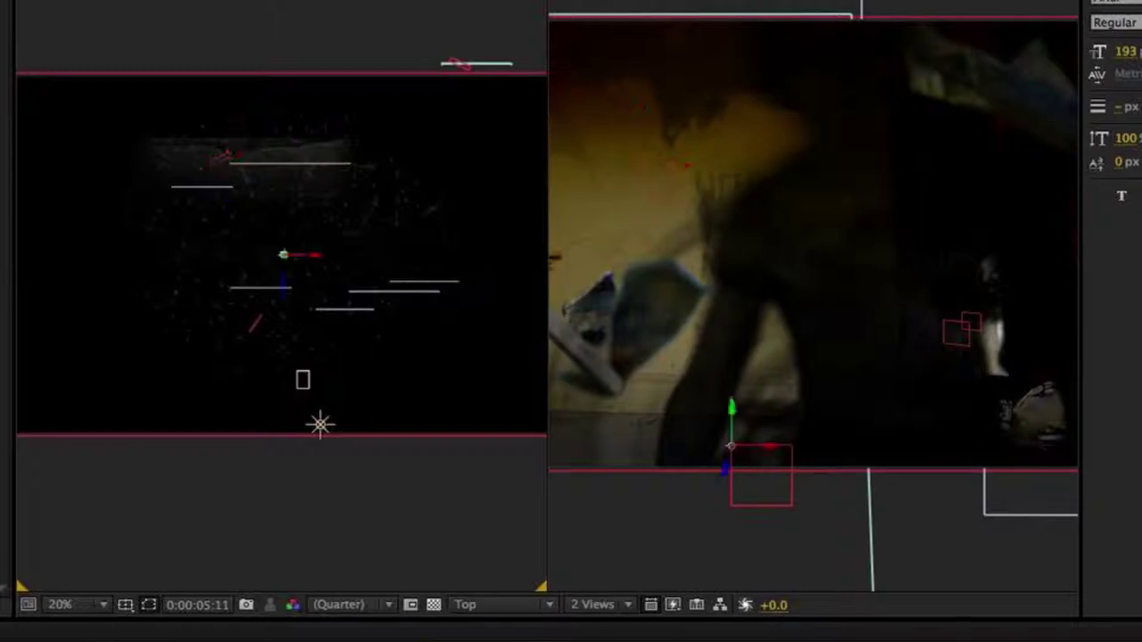
- Move Fallen.Angel.2.mov farther back from the camera toward the wall and scale it to 55%
left_click_drag(290, 287, 282, 242)
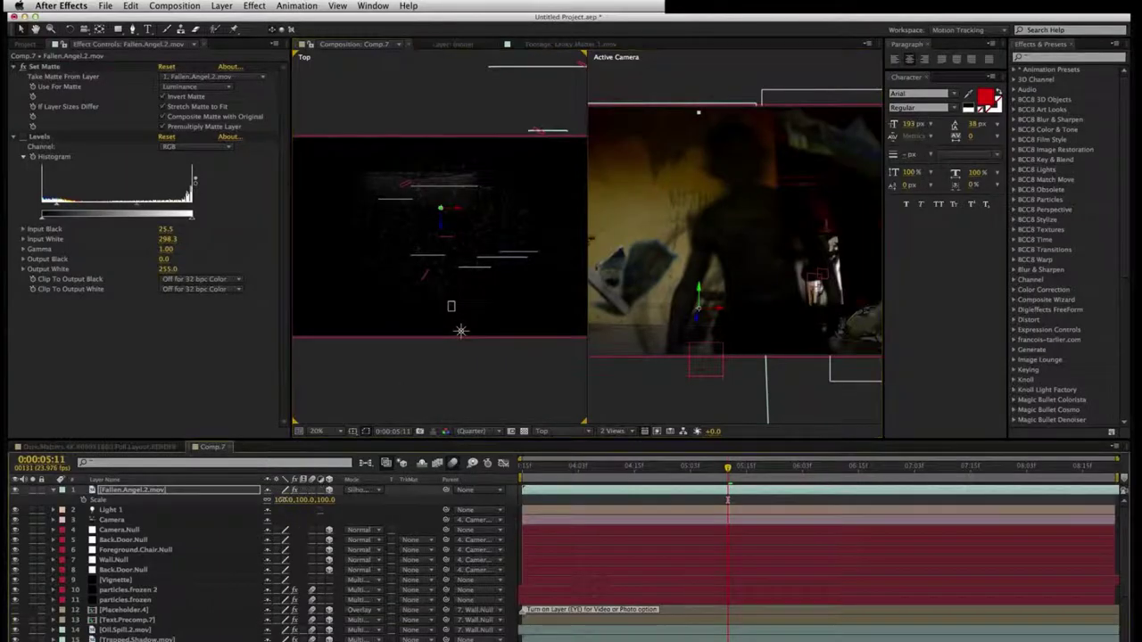
key("s")
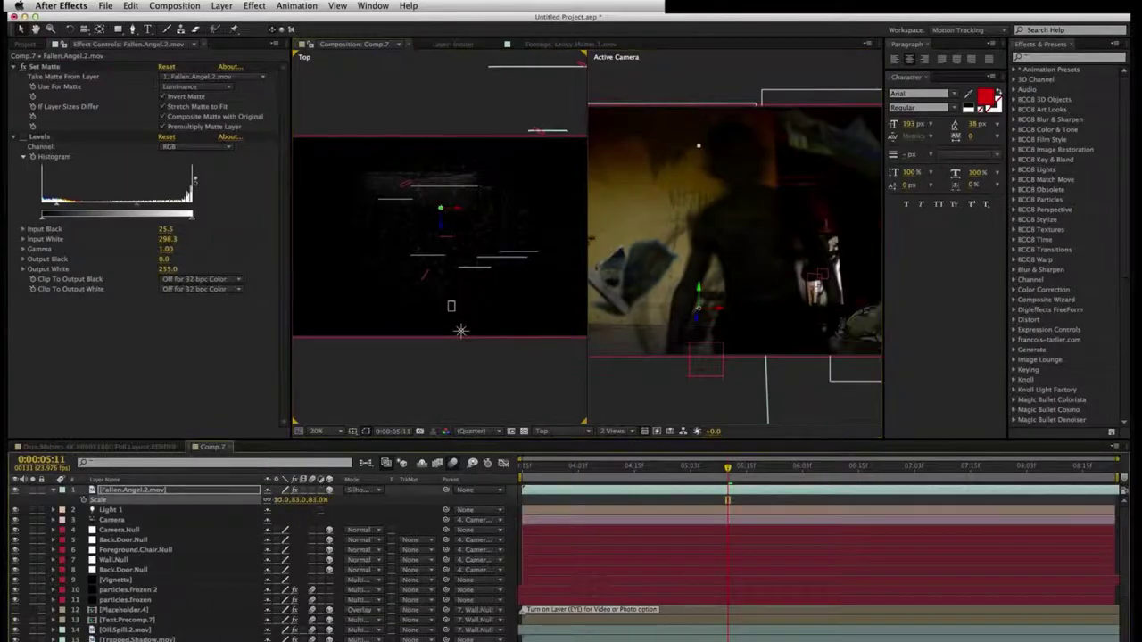
left_click_drag(295, 500, 264, 500)
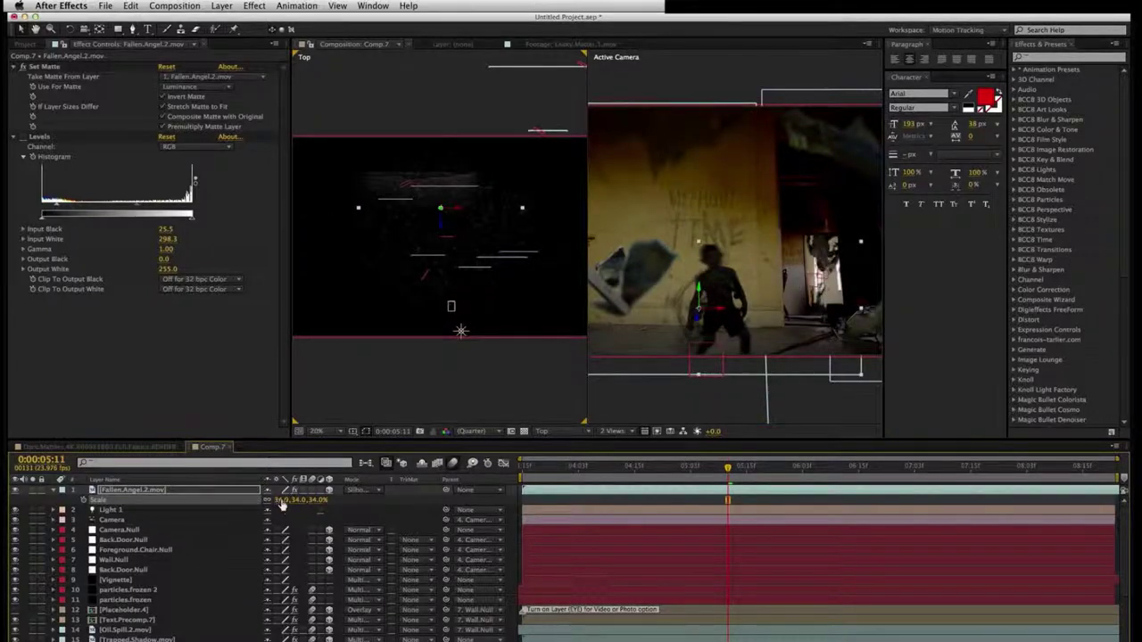
left_click_drag(281, 503, 291, 502)
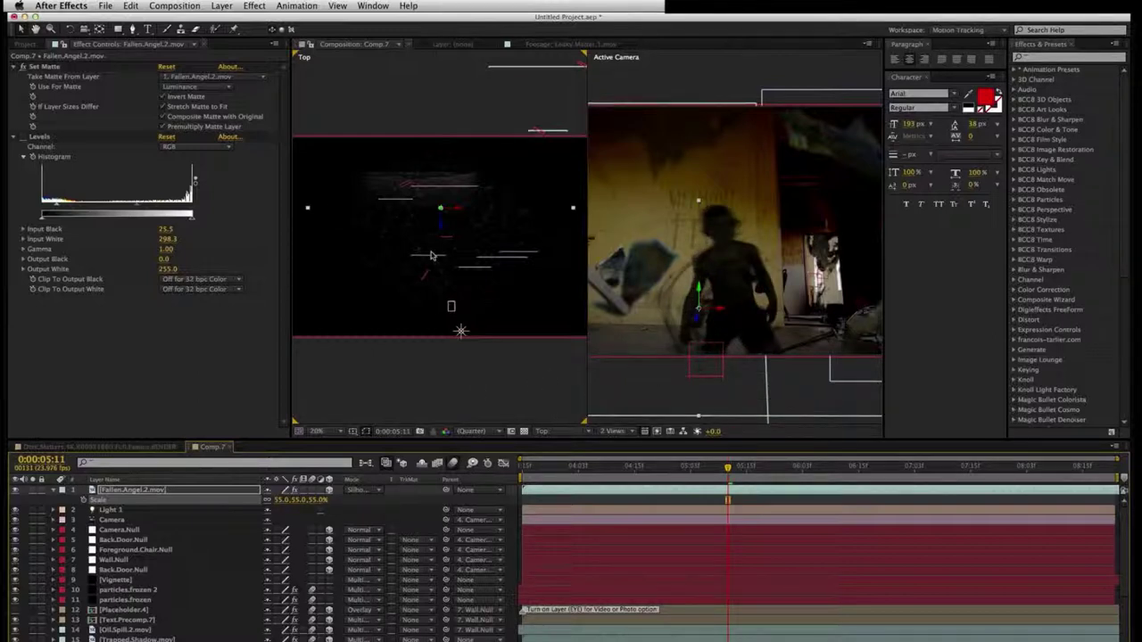
- Return to a single Active Camera view and move the Fallen.Angel.2.mov figure up the wall
left_click(607, 432)
left_click(625, 440)
left_click_drag(551, 278, 550, 185)
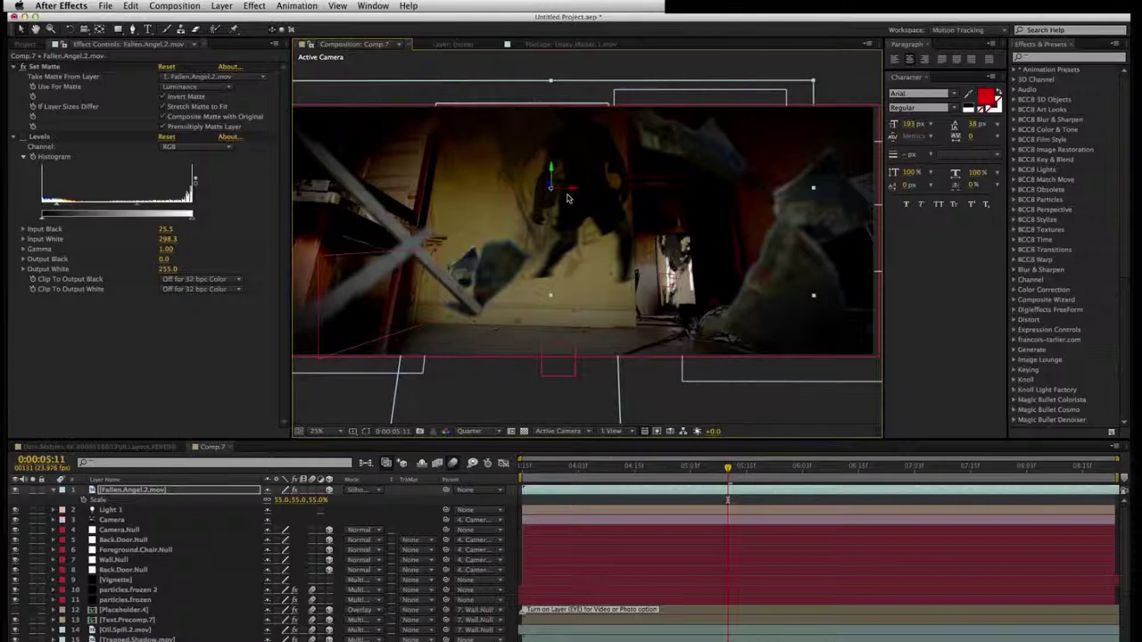
- Set the Z Rotation of Fallen.Angel.2.mov to 176° so the figure hangs upside down
key("r")
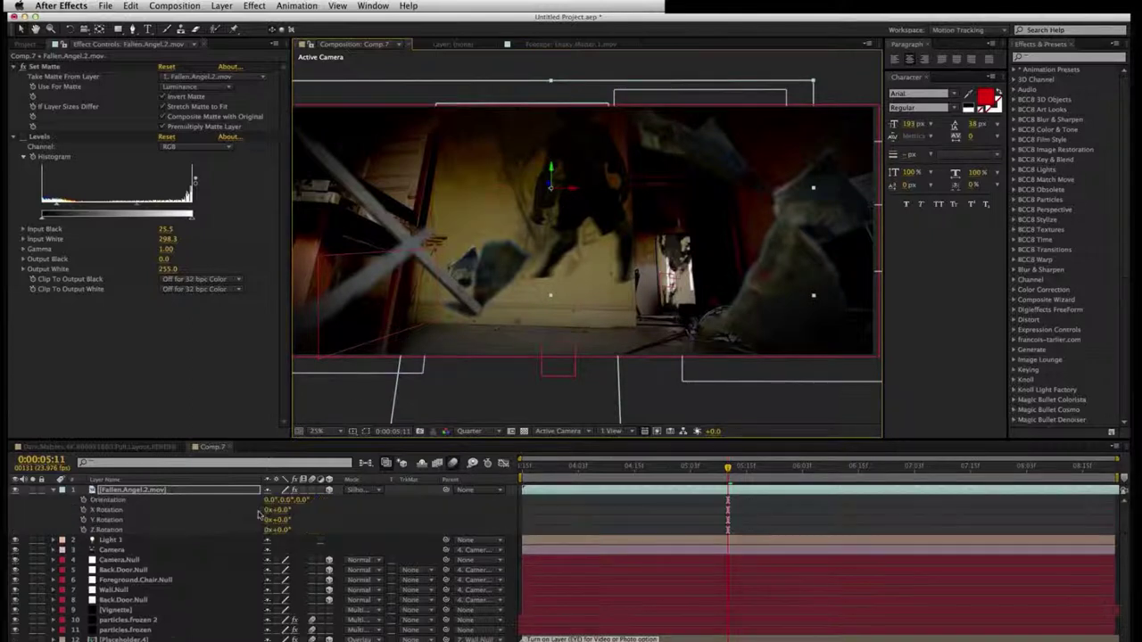
left_click_drag(287, 530, 392, 530)
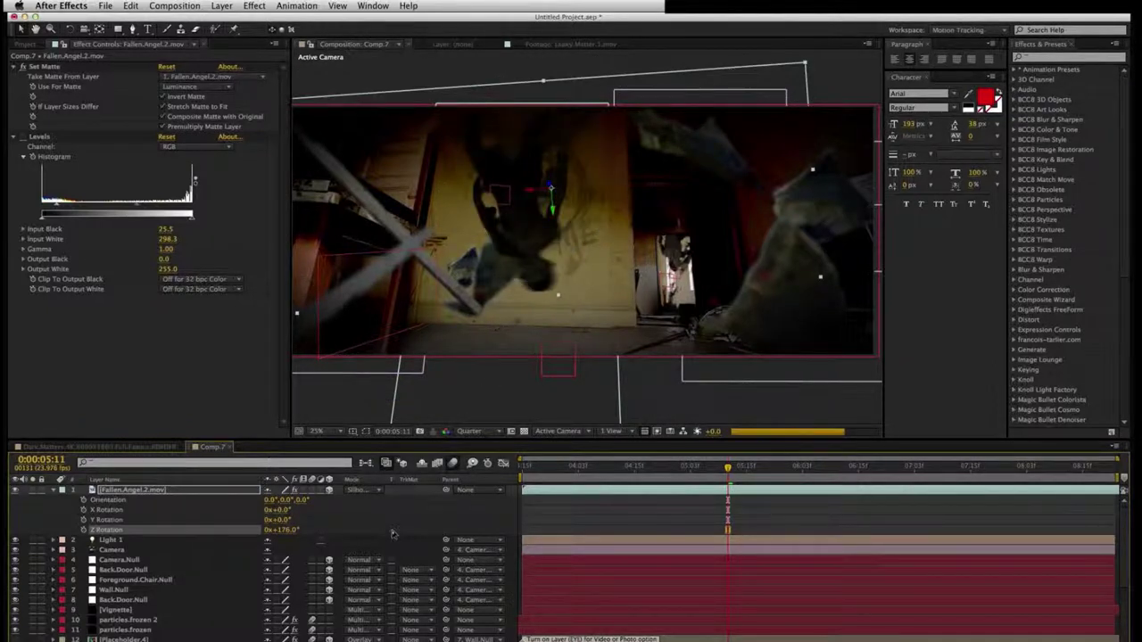
left_click(913, 498)
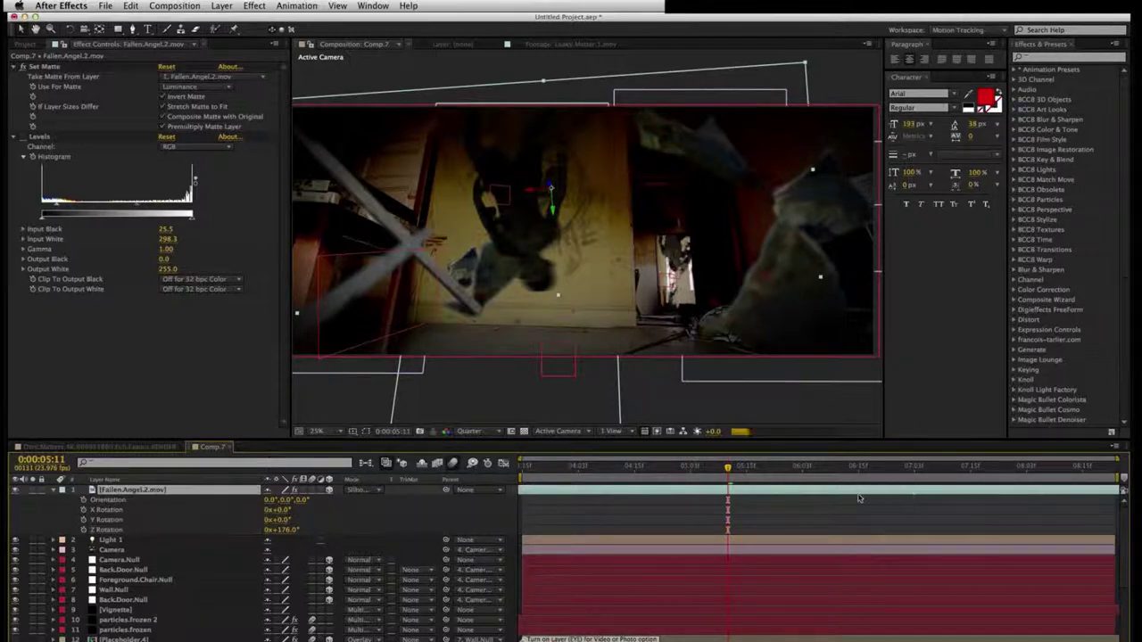
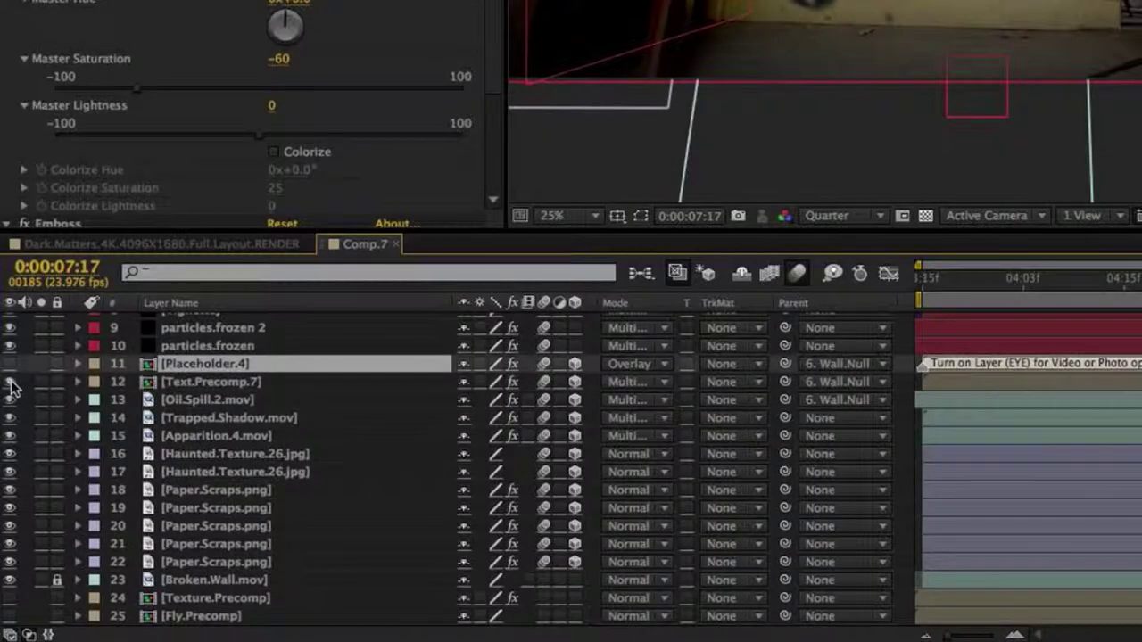
- In Comp.7, hide Text.Precomp.7, make the Placeholder.4 layer visible and open the Placeholder.4 composition
left_click(10, 382)
left_click(10, 364)
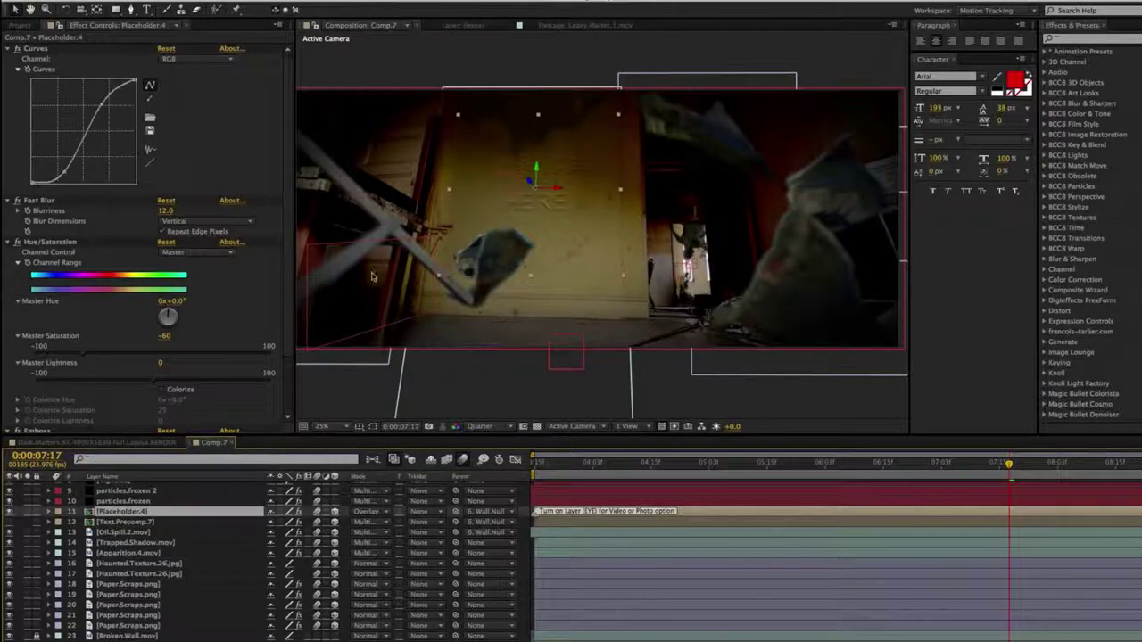
double_click(140, 512)
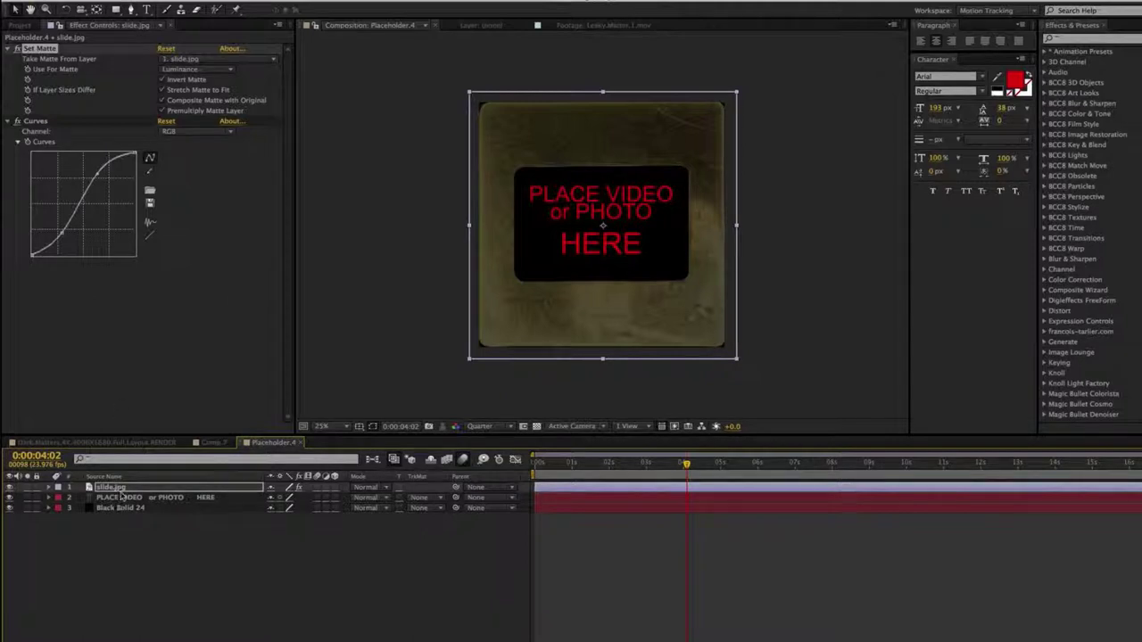
key("Return")
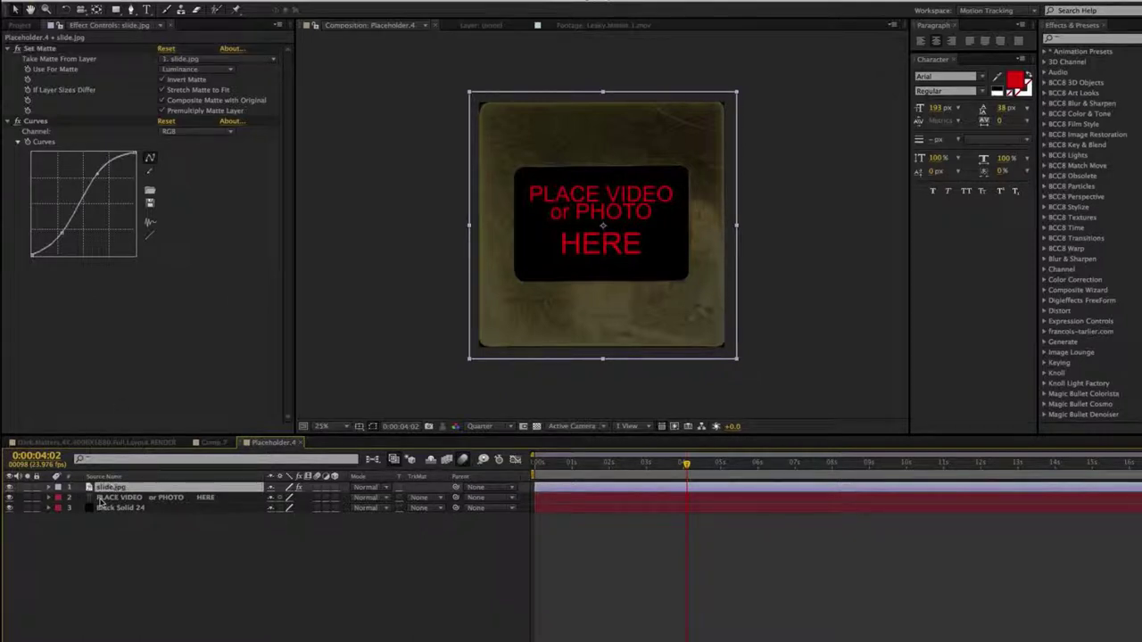
- Place the cemetery photo with old gravestones and moon from the PhotoDune folder beneath slide.jpg in Placeholder.4 and scale it up slightly
left_click(20, 25)
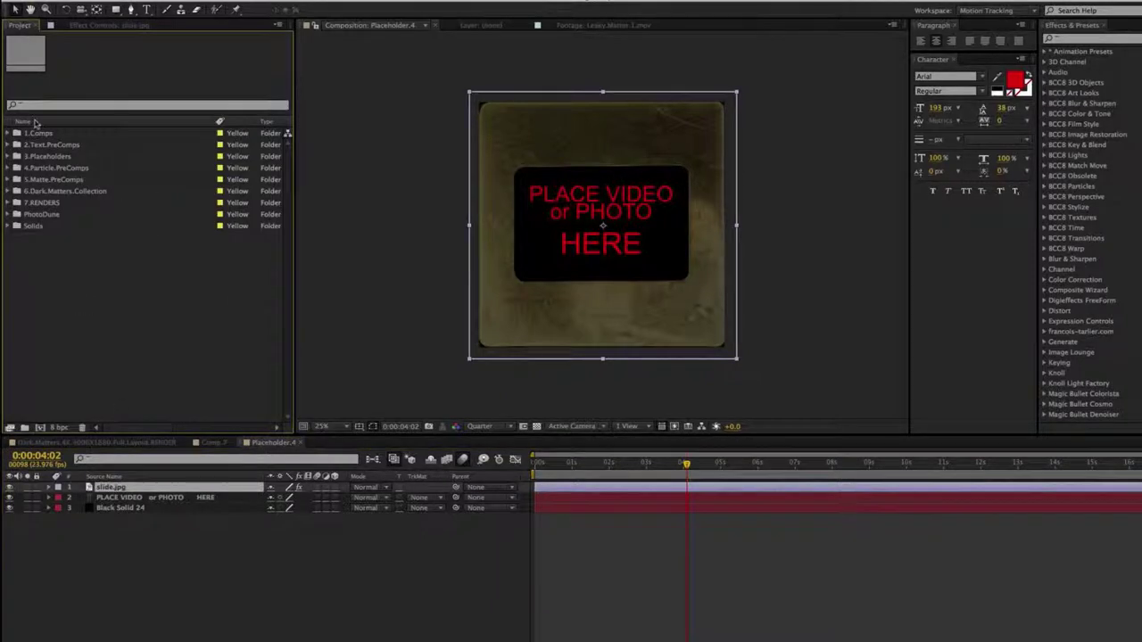
left_click(8, 214)
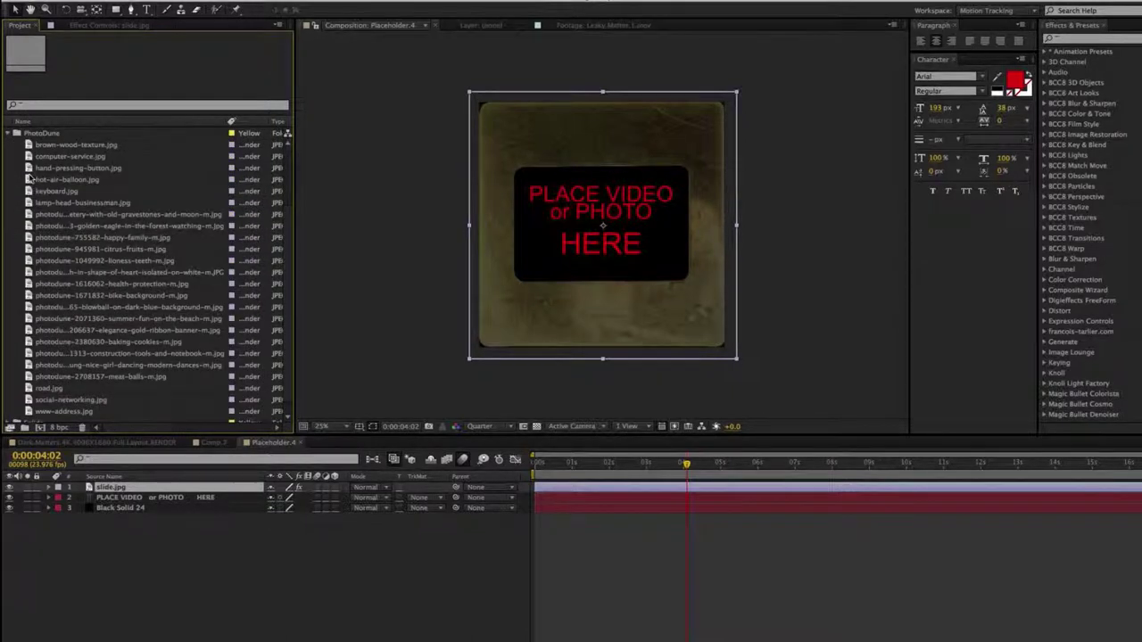
left_click(29, 179)
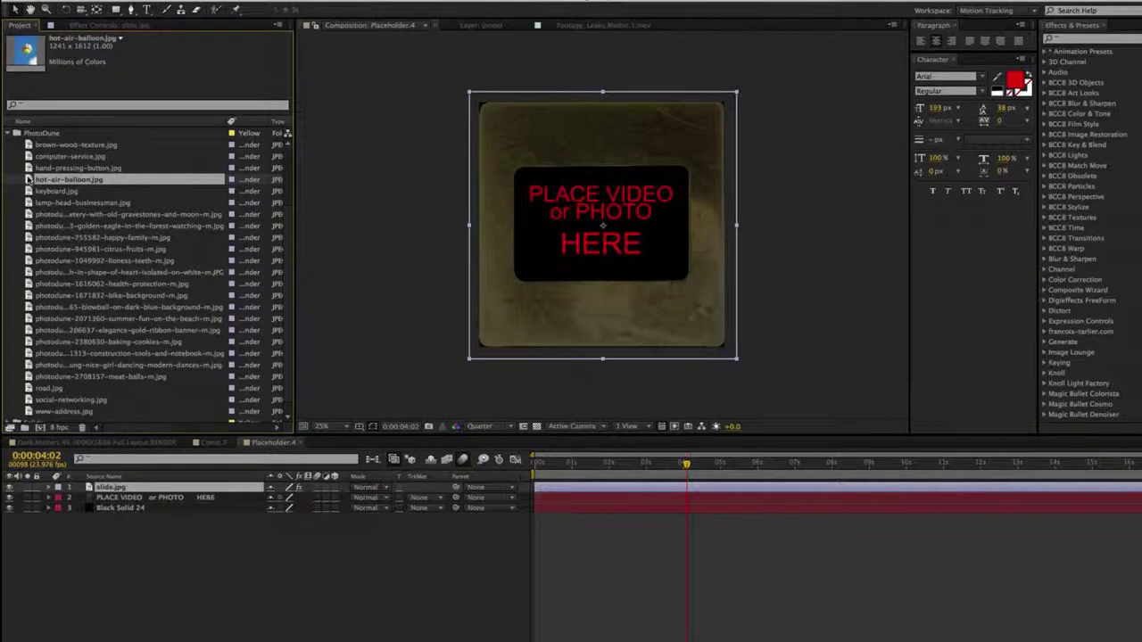
left_click(29, 168)
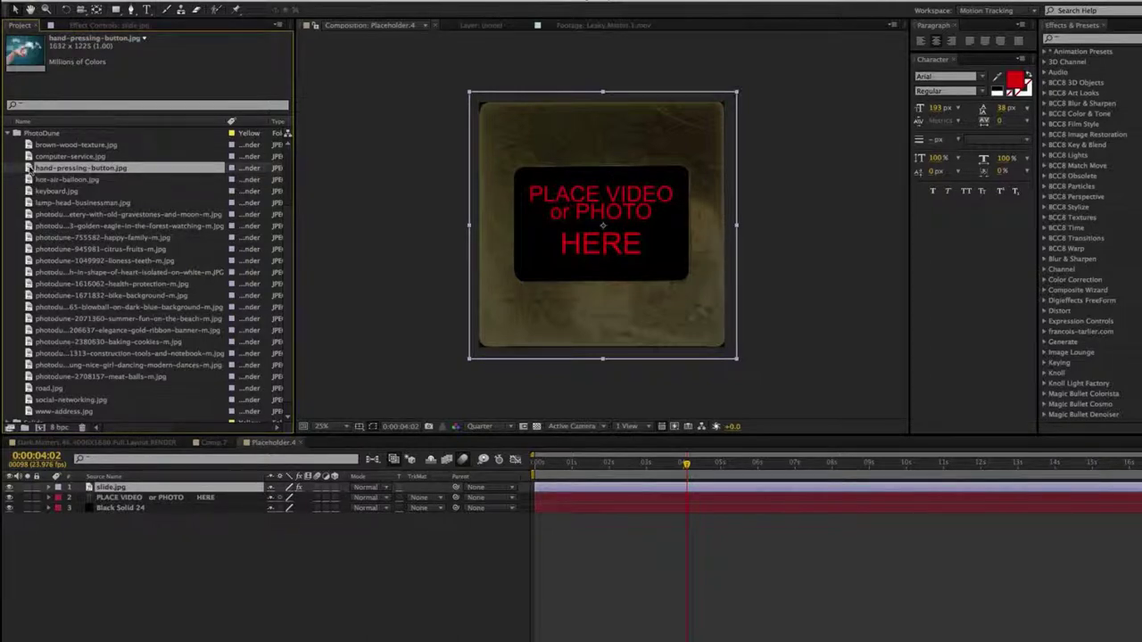
left_click(28, 215)
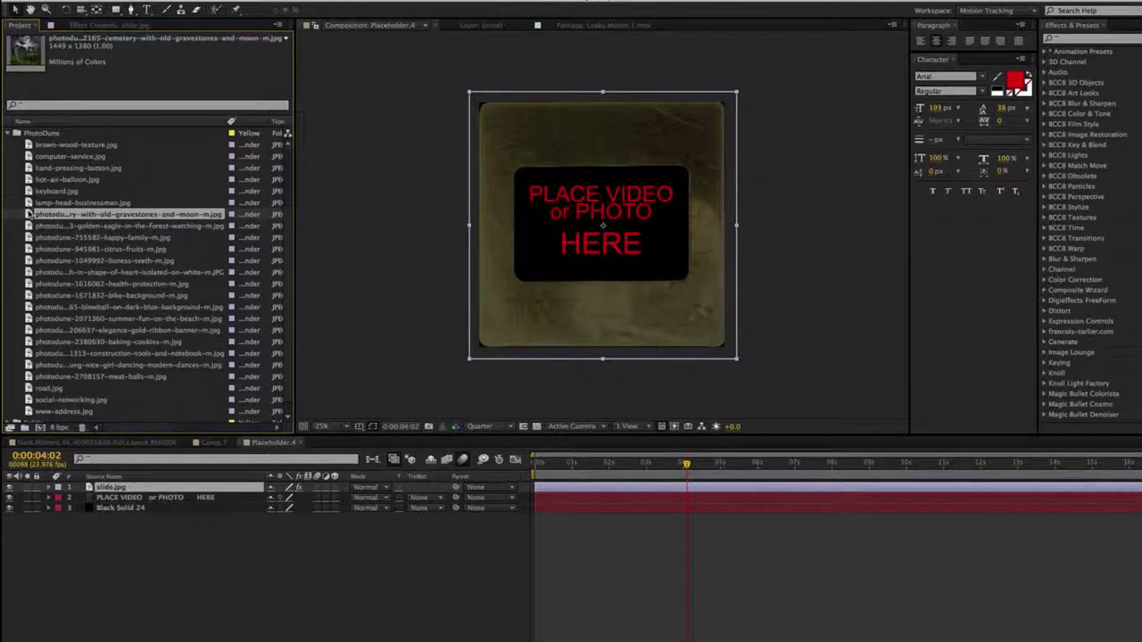
left_click_drag(66, 328, 103, 502)
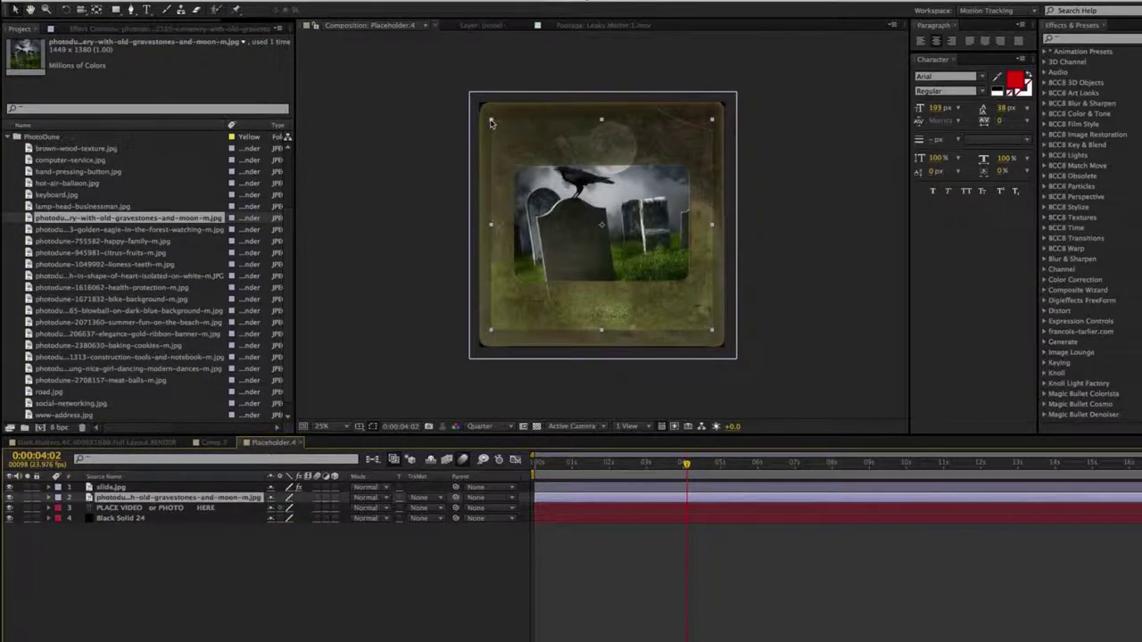
left_click_drag(493, 120, 490, 117)
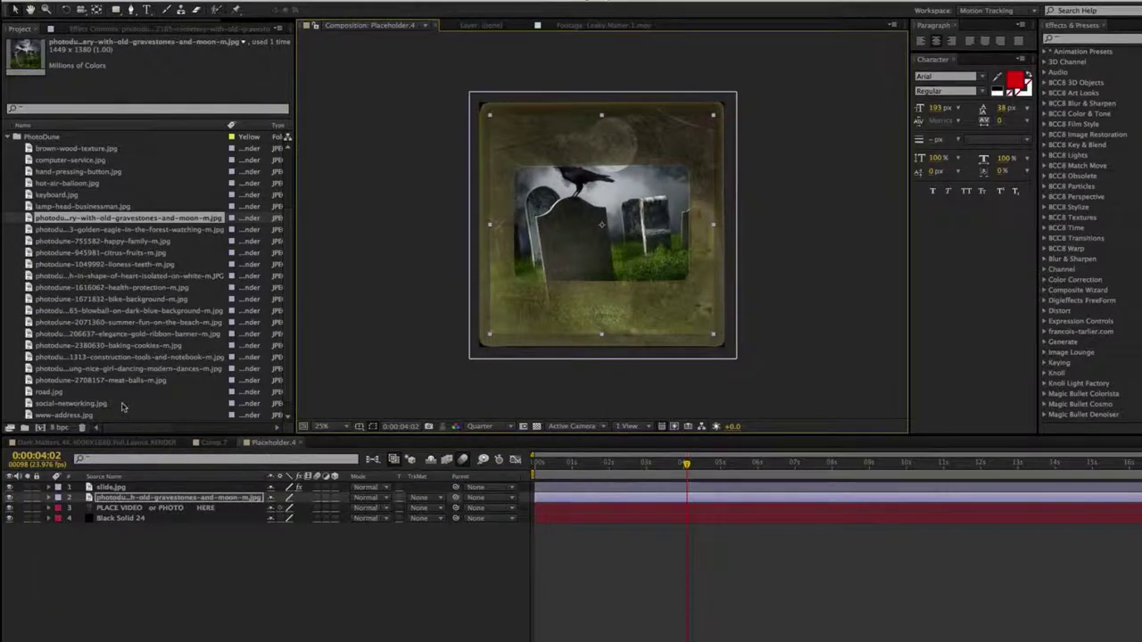
- Turn off the Set Matte effect on the slide.jpg layer
left_click(112, 488)
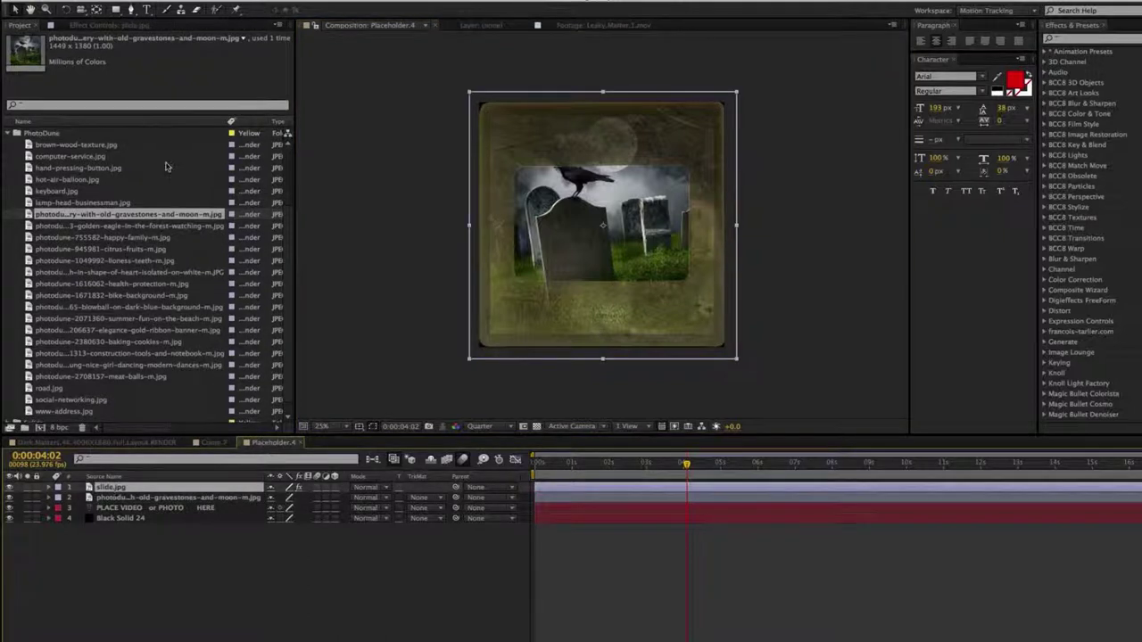
left_click(105, 26)
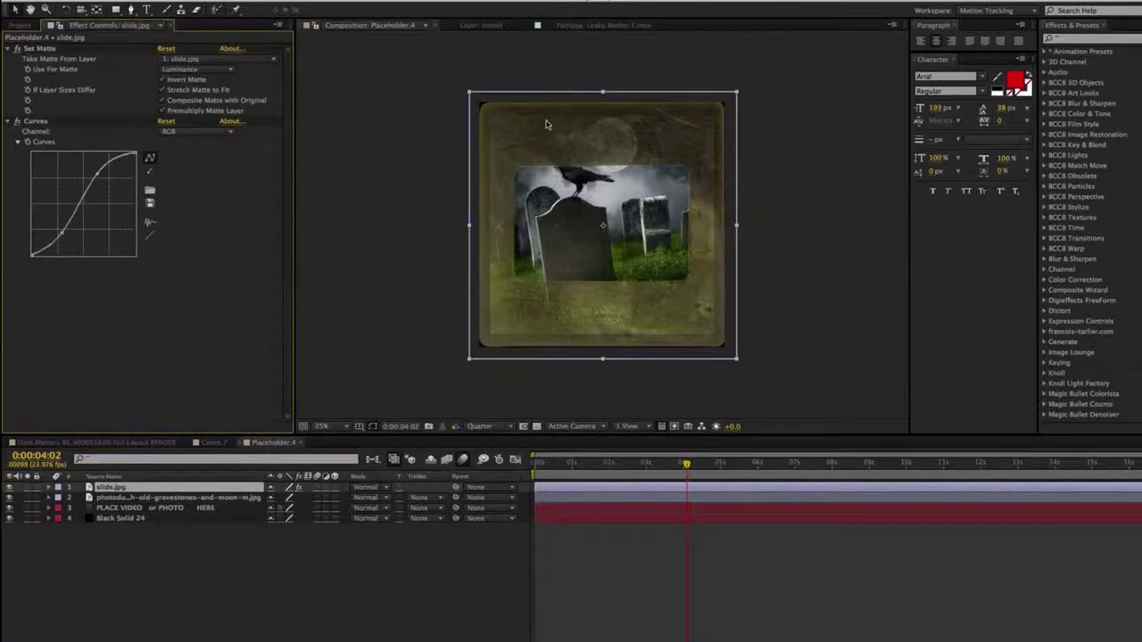
left_click(18, 49)
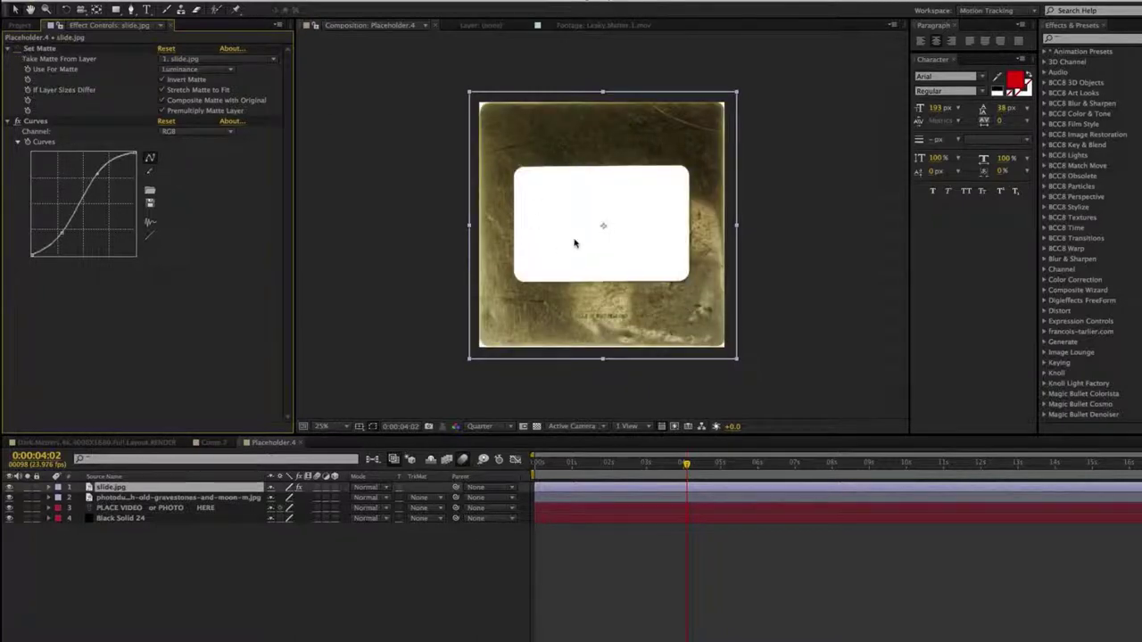
- Apply a Color Key effect to slide.jpg, pick its white window as the key colour and set Color Tolerance to 18
right_click(240, 268)
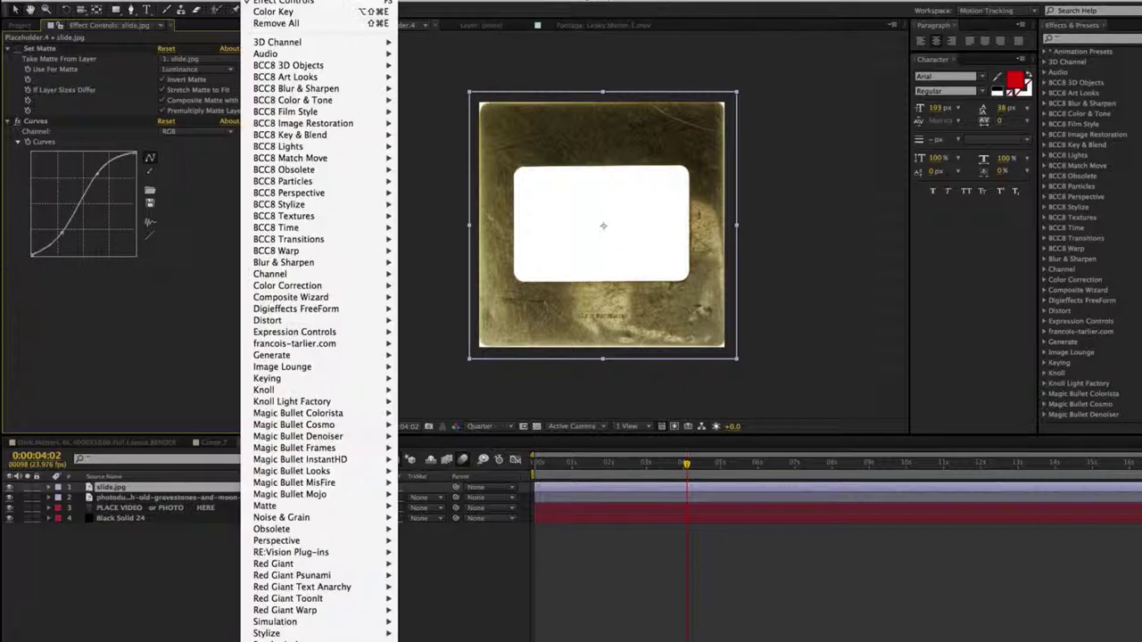
mouse_move(277, 287)
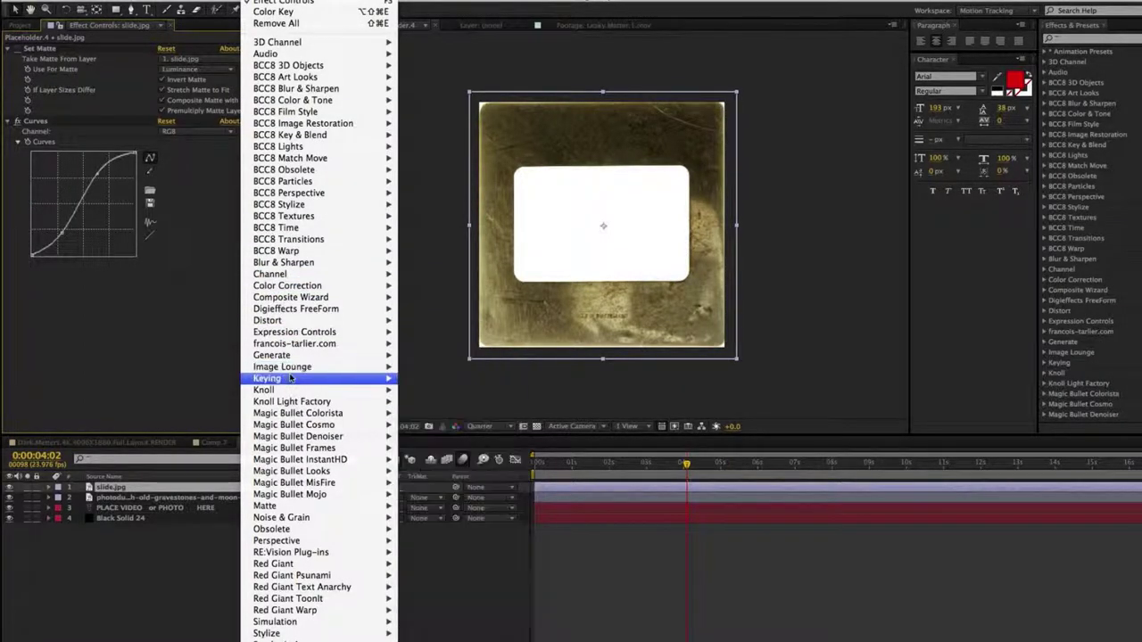
mouse_move(290, 381)
left_click(432, 403)
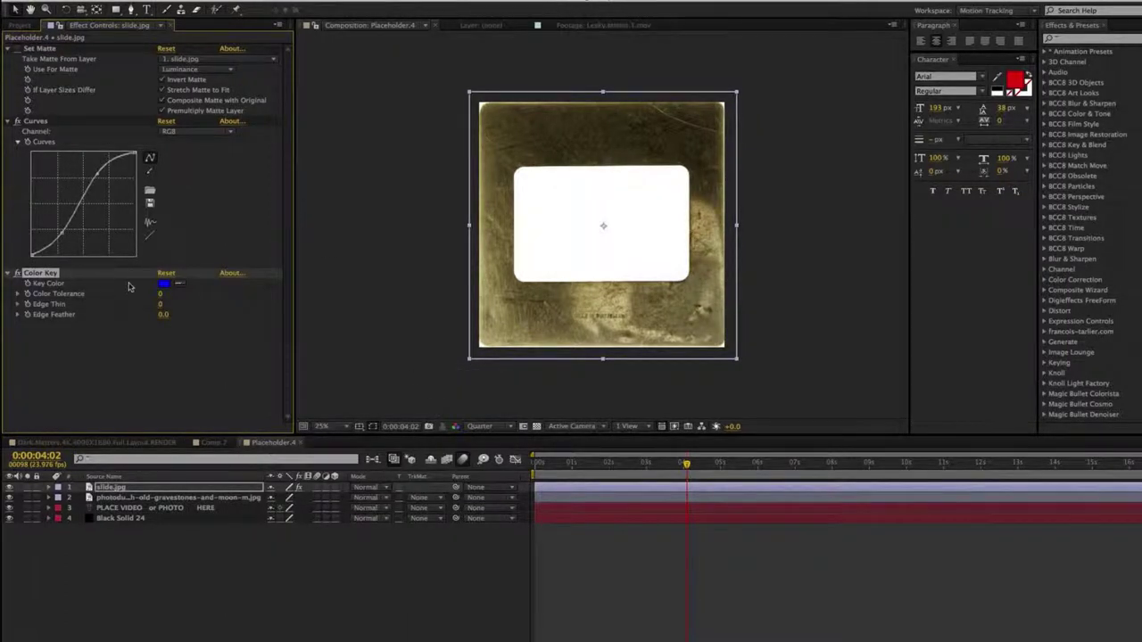
left_click(556, 229)
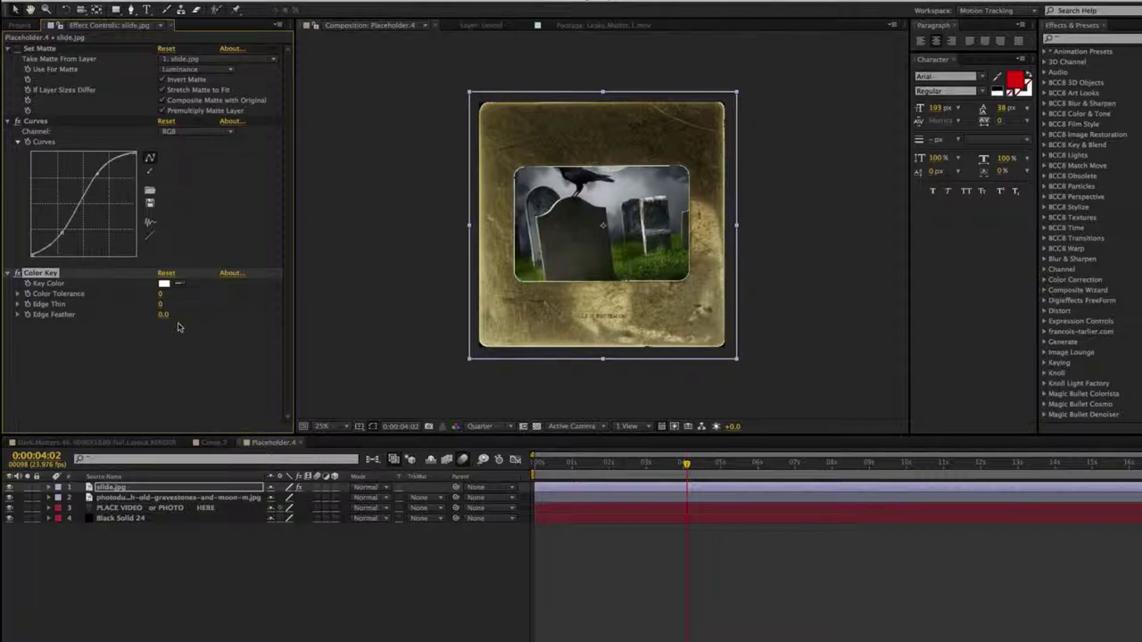
left_click_drag(161, 296, 172, 296)
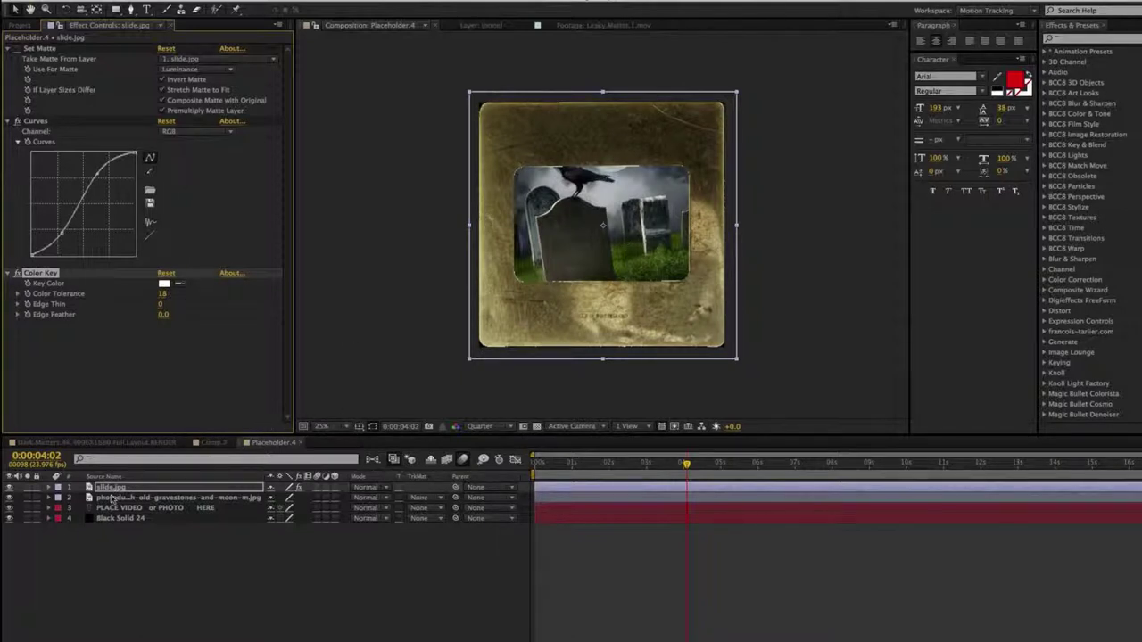
- Return to Comp.7 and turn off the Emboss effect on the Placeholder.4 layer
left_click(214, 443)
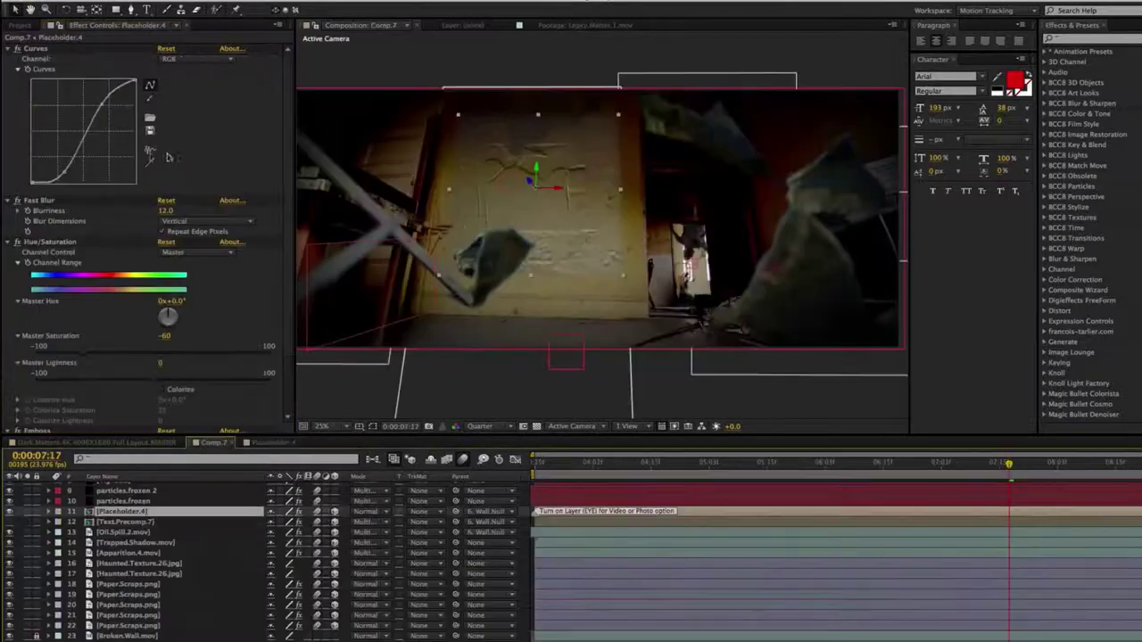
left_click(7, 49)
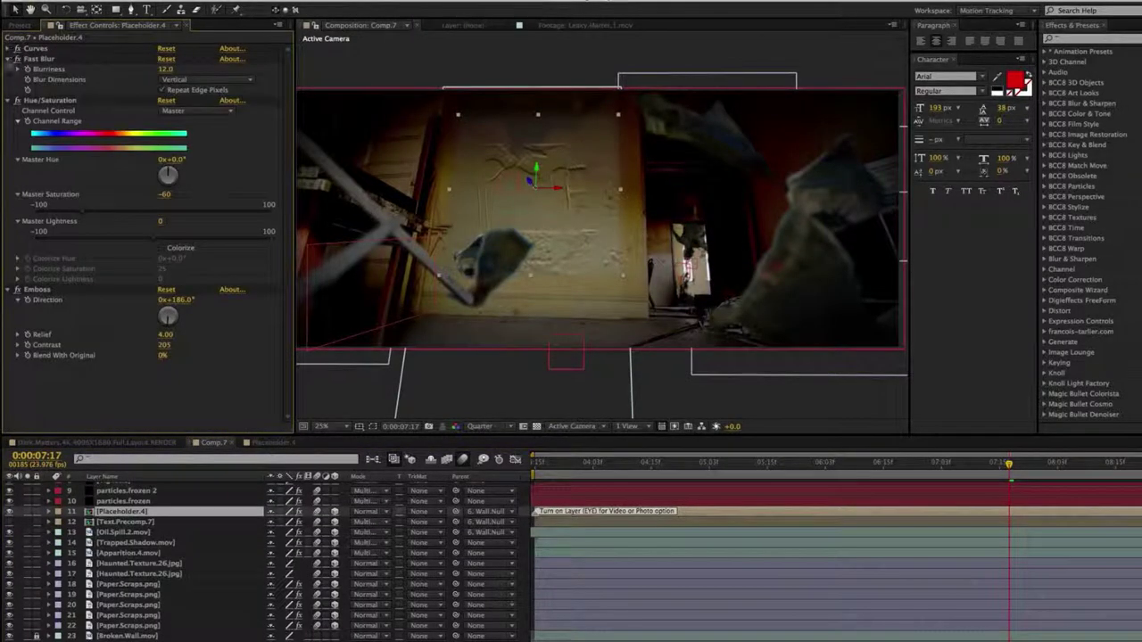
left_click(37, 290)
- Try the Overlay and Add blending modes on Placeholder.4 and return the layer to Normal
left_click(375, 513)
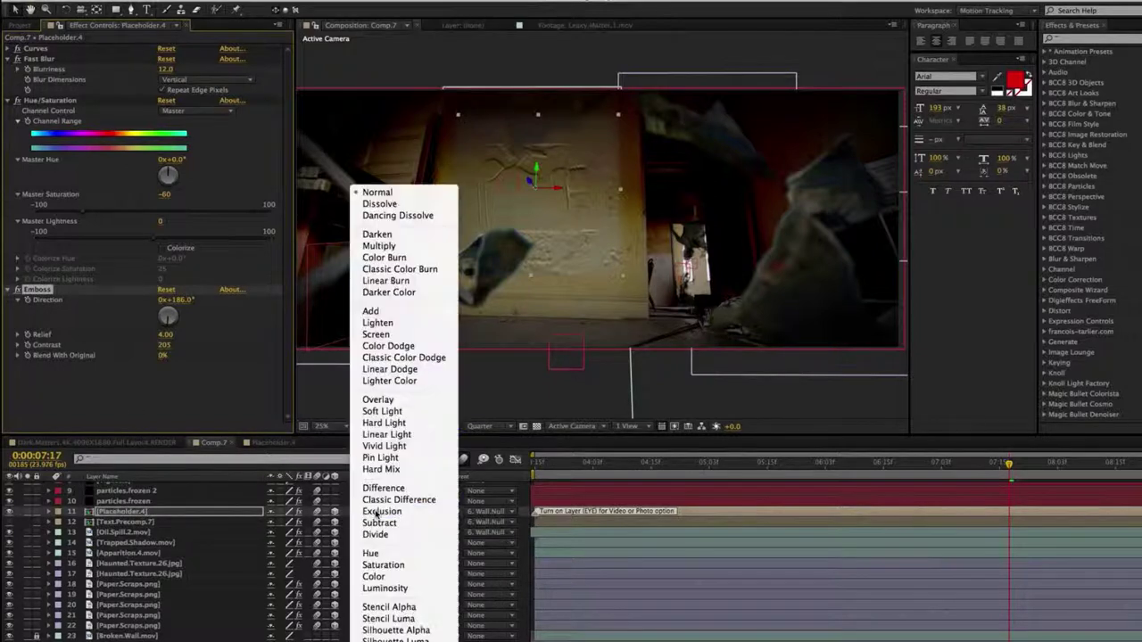
left_click(402, 400)
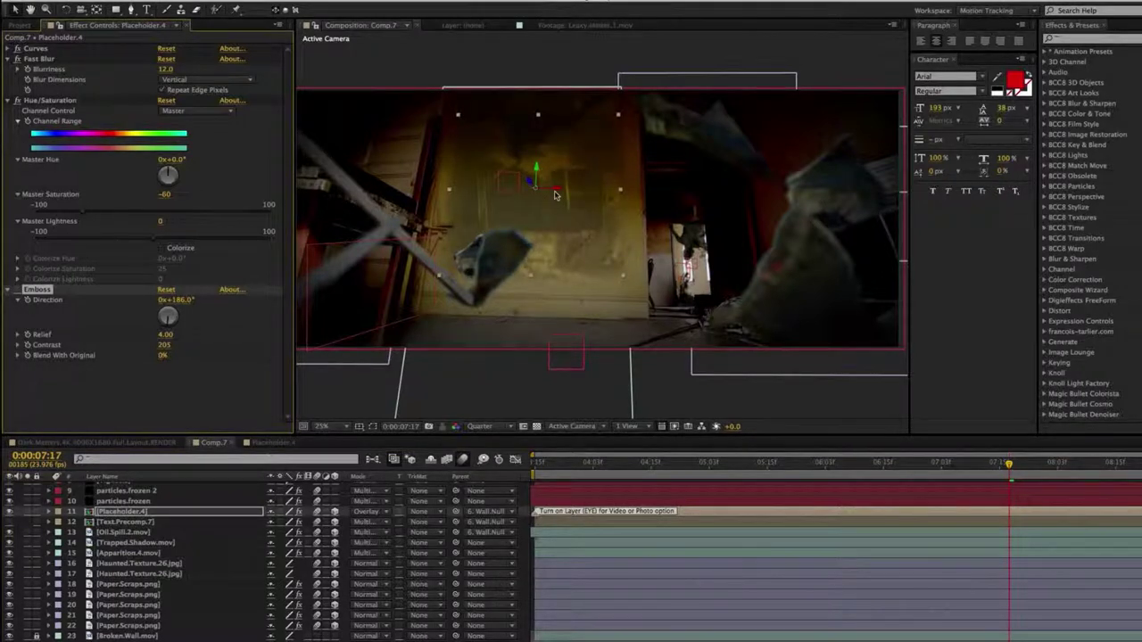
left_click(357, 514)
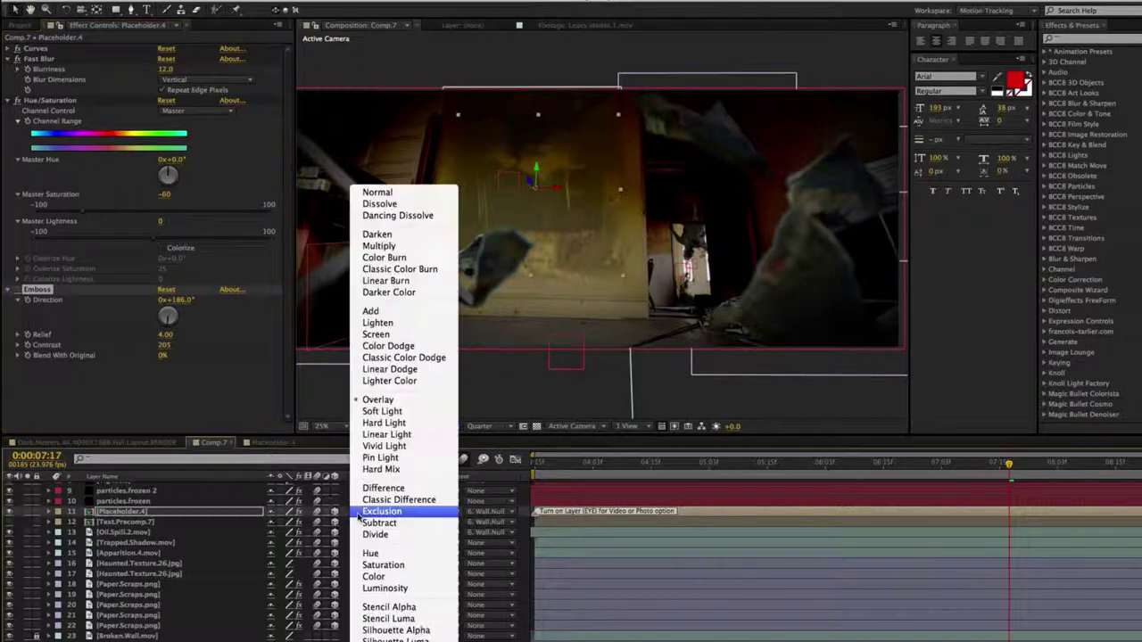
left_click(382, 309)
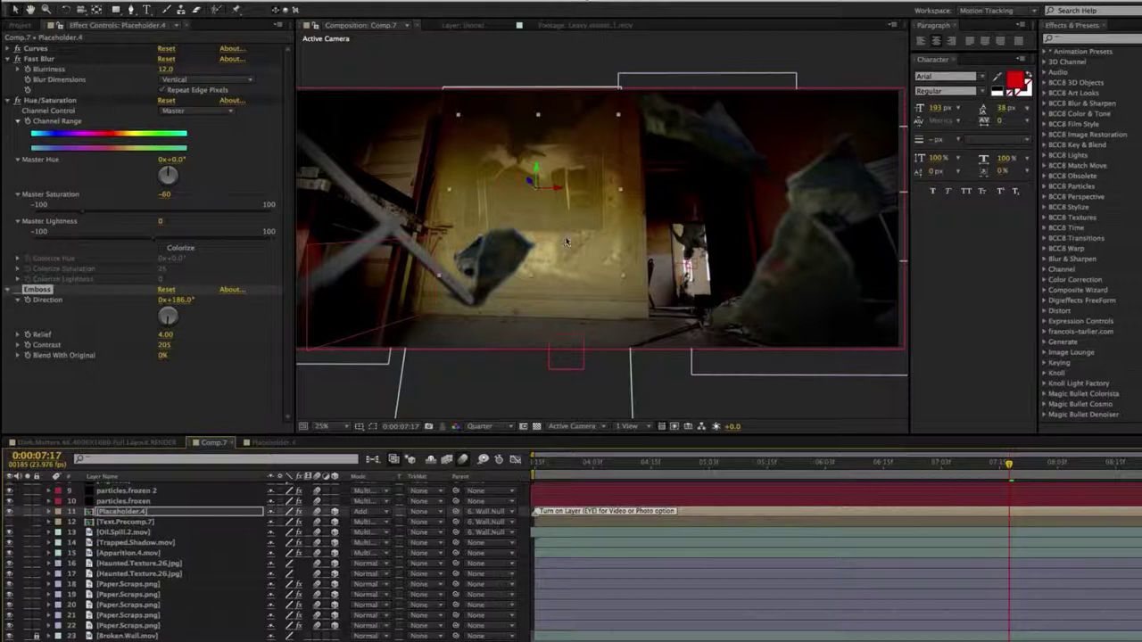
left_click(374, 513)
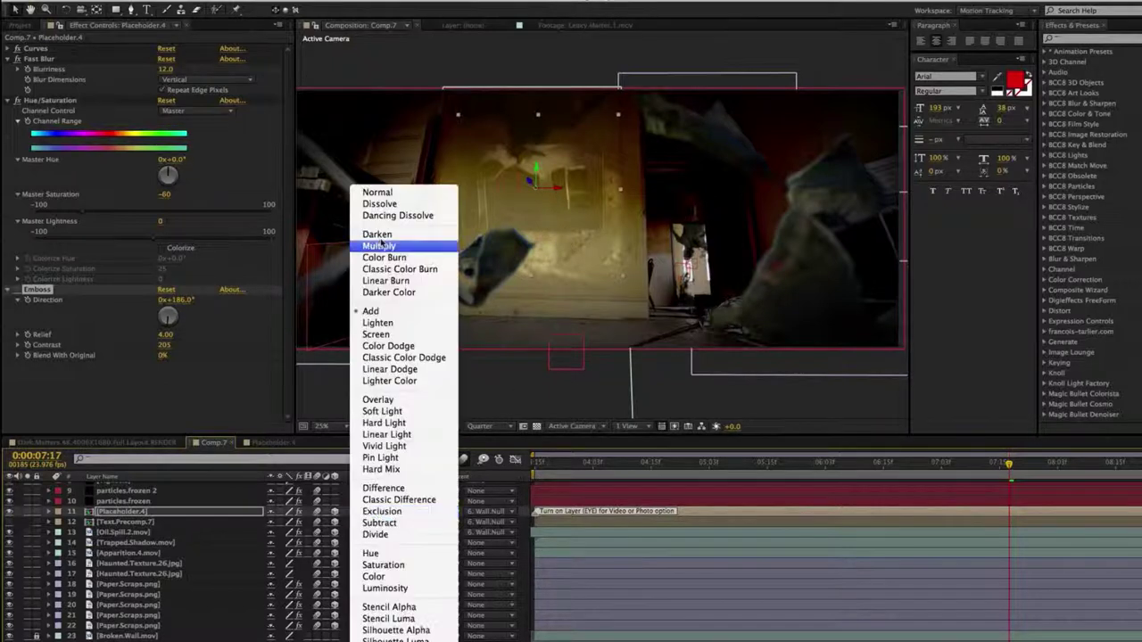
left_click(385, 193)
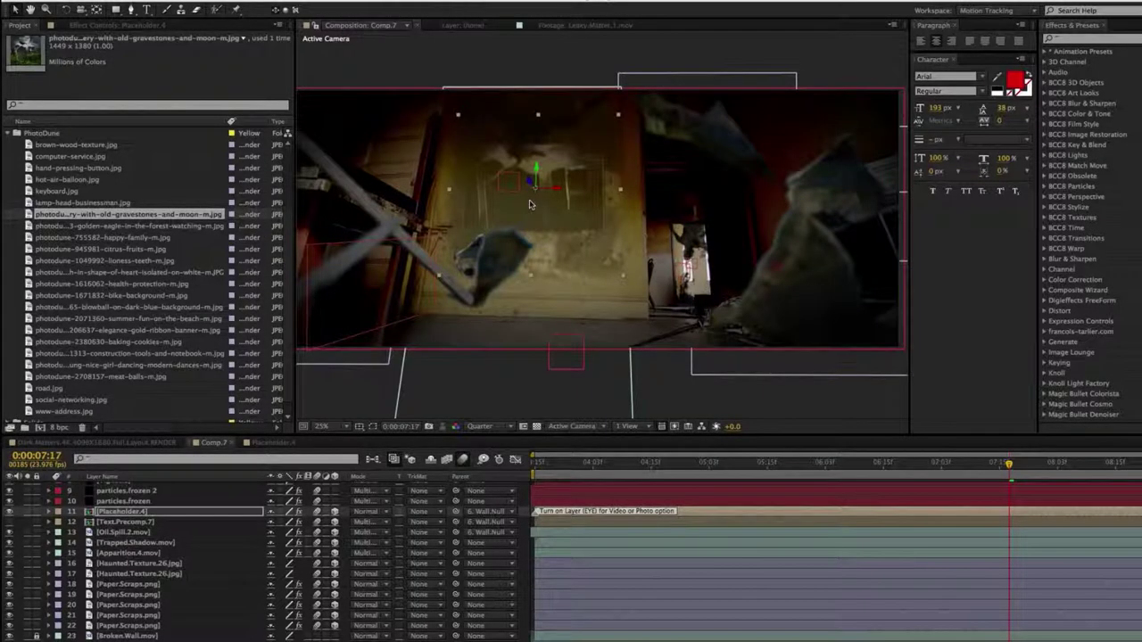
- Show Comp.7 in two horizontal views and add Placeholder.11 from the EXTRA.Drag.&.Drop folder to the scene
left_click(629, 426)
left_click(665, 451)
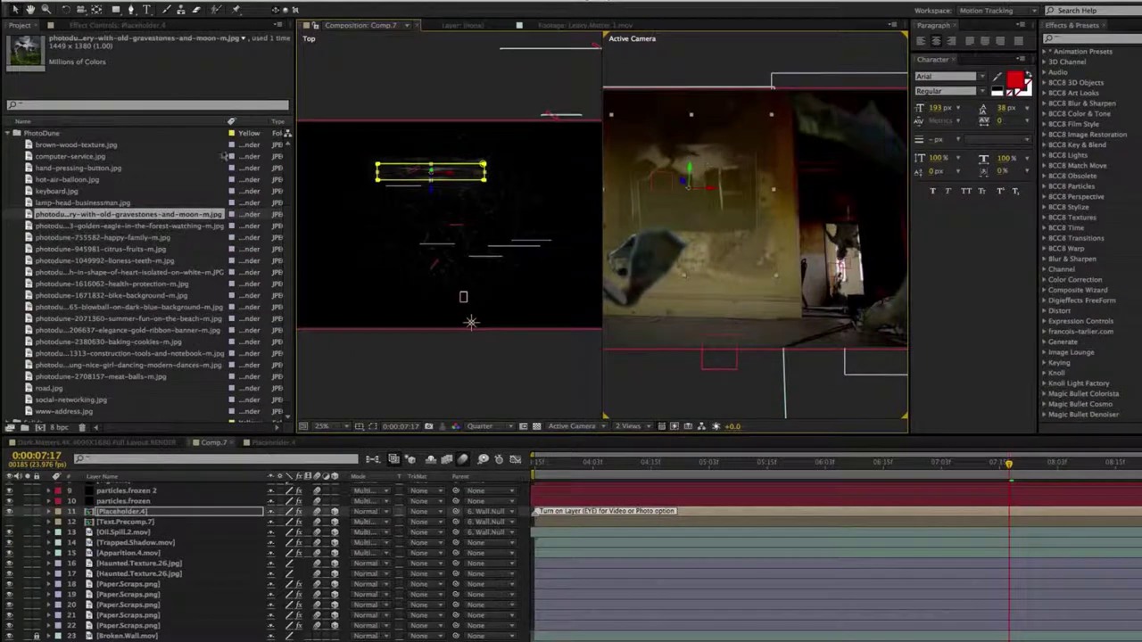
left_click(10, 133)
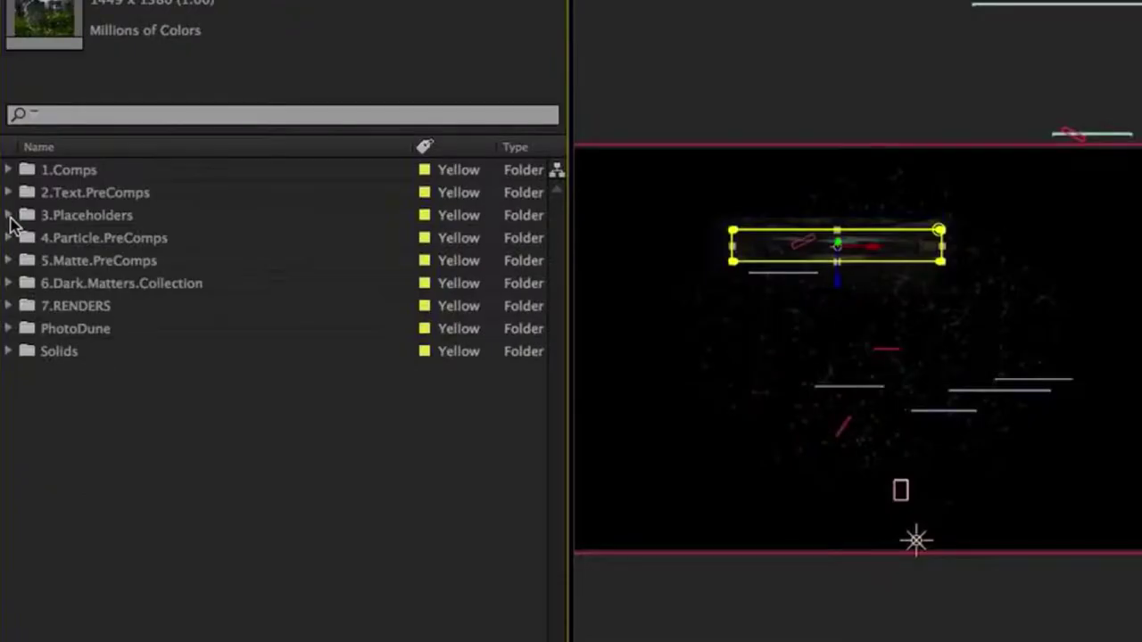
left_click(8, 156)
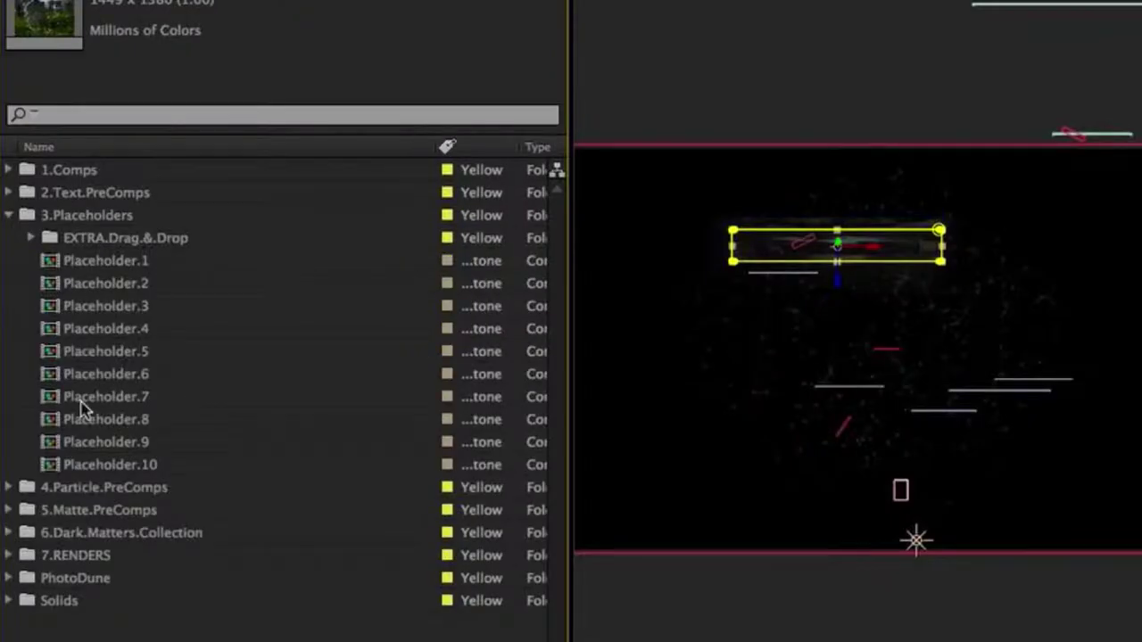
left_click(29, 238)
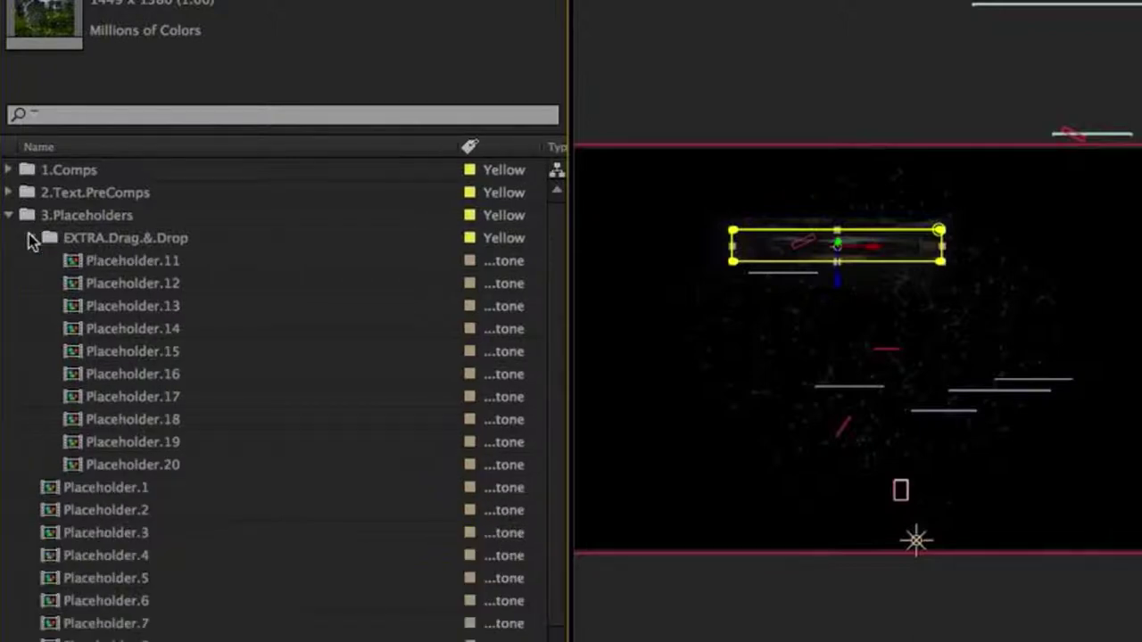
left_click(71, 267)
left_click_drag(71, 268, 287, 274)
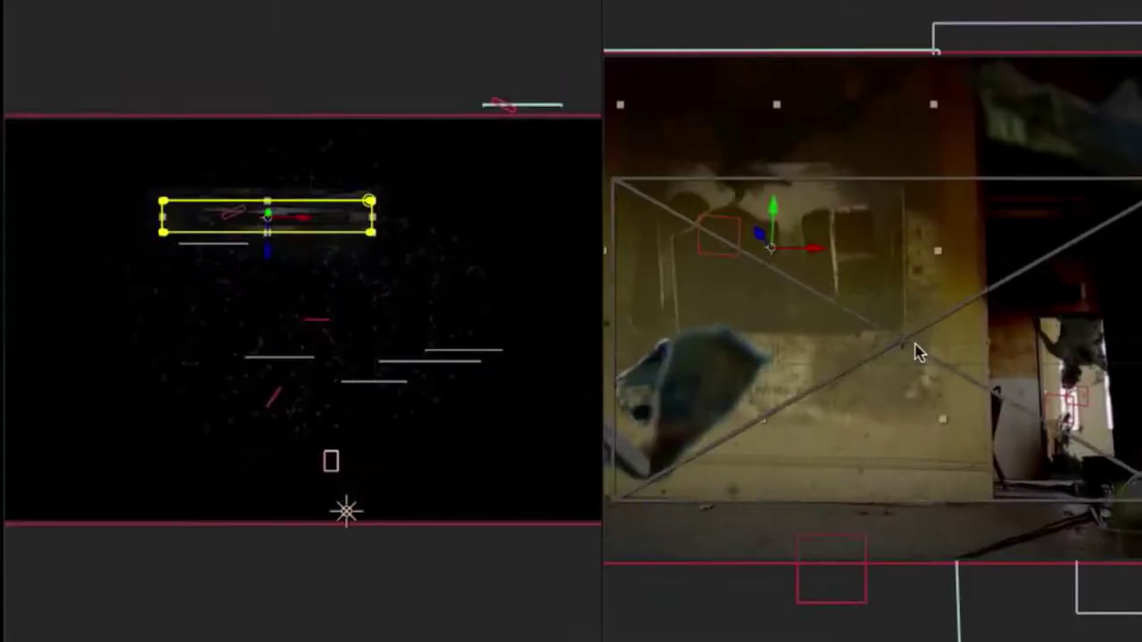
left_click_drag(918, 349, 931, 299)
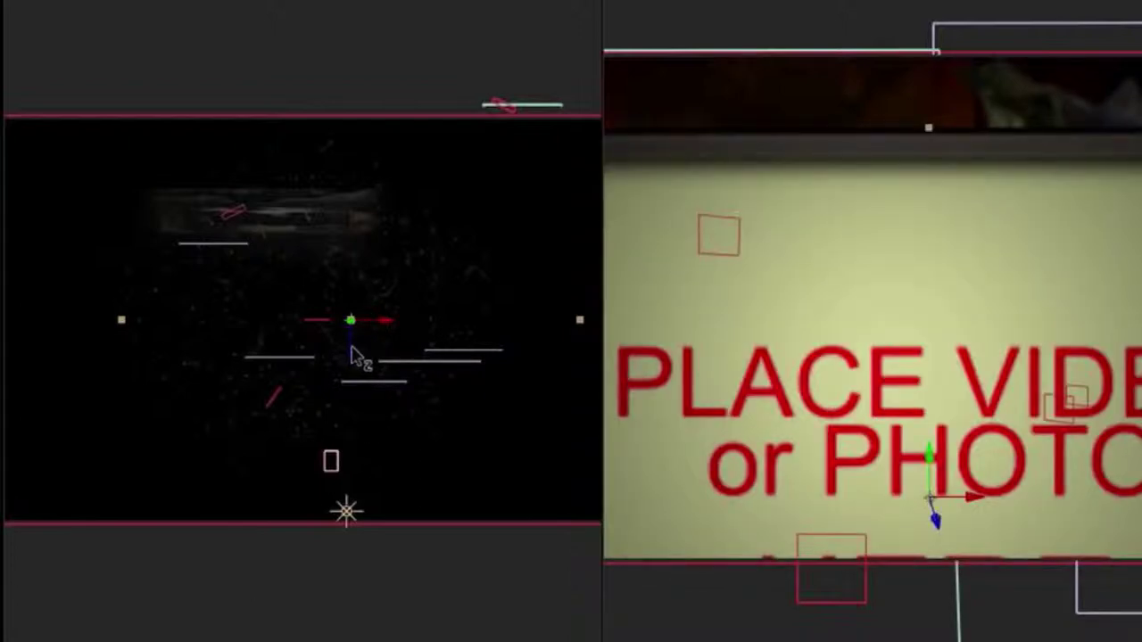
- Move the Placeholder.11 layer farther back from the camera and rotate it around its vertical axis so it stands at an angle
left_click_drag(354, 344, 354, 306)
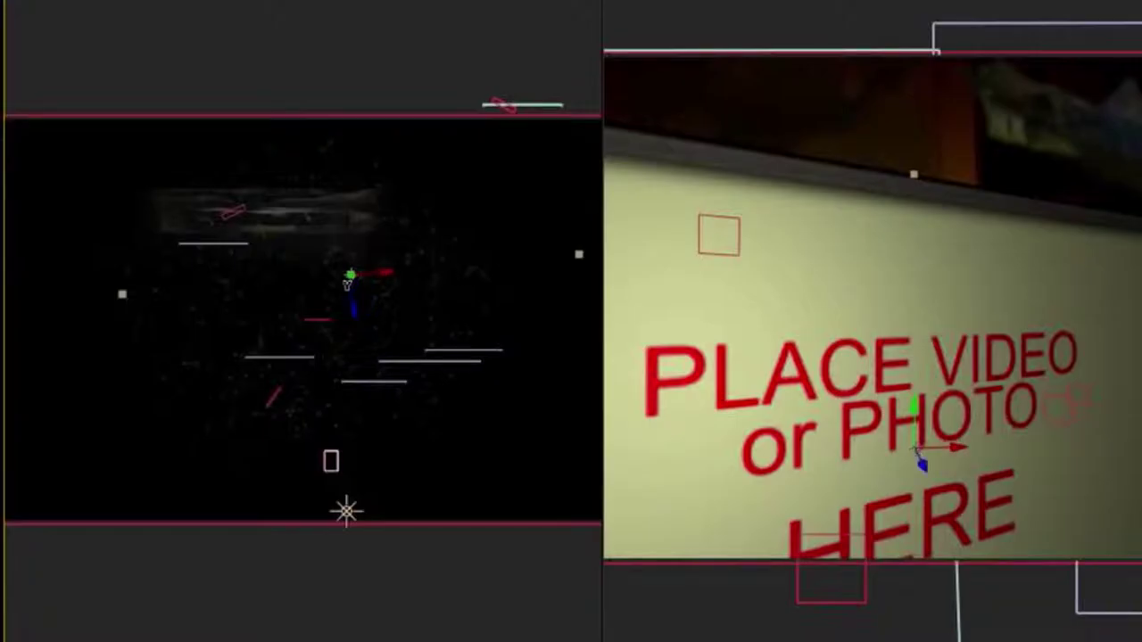
left_click_drag(347, 284, 348, 299)
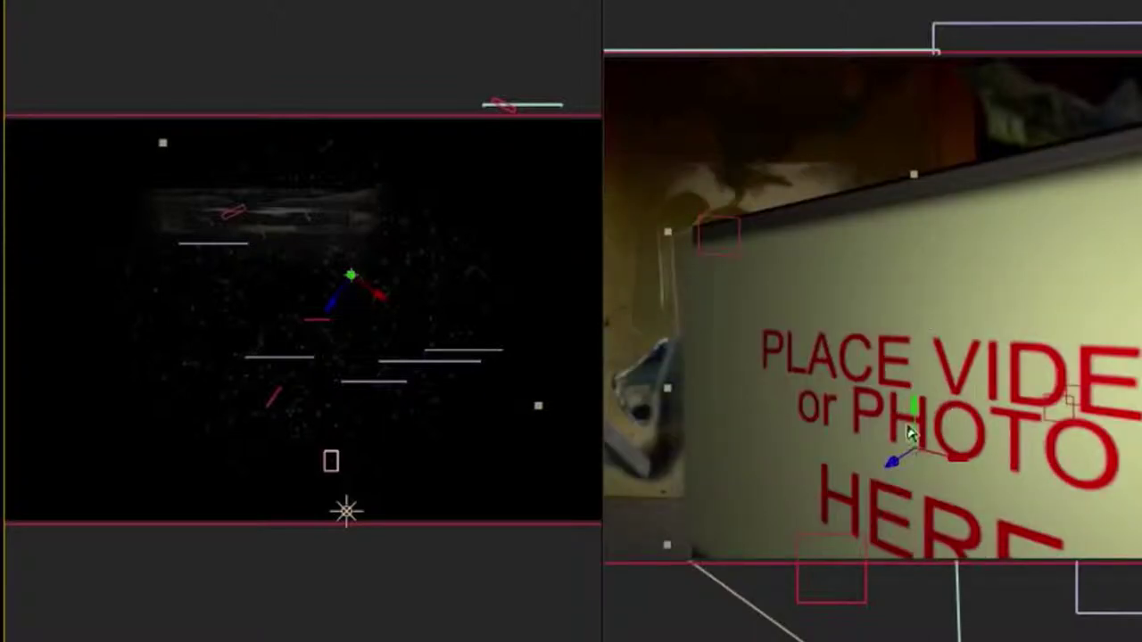
- Raise Placeholder.11, reduce its width scale to 37%, and shift it back to the right side of the room
left_click_drag(917, 413, 911, 296)
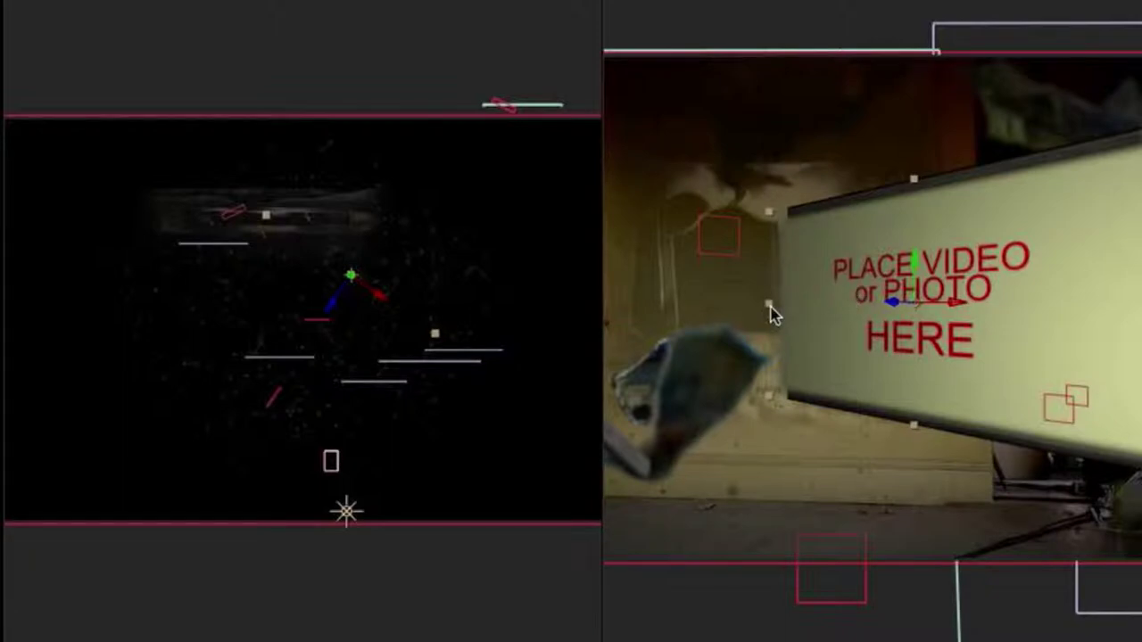
left_click_drag(770, 303, 792, 314)
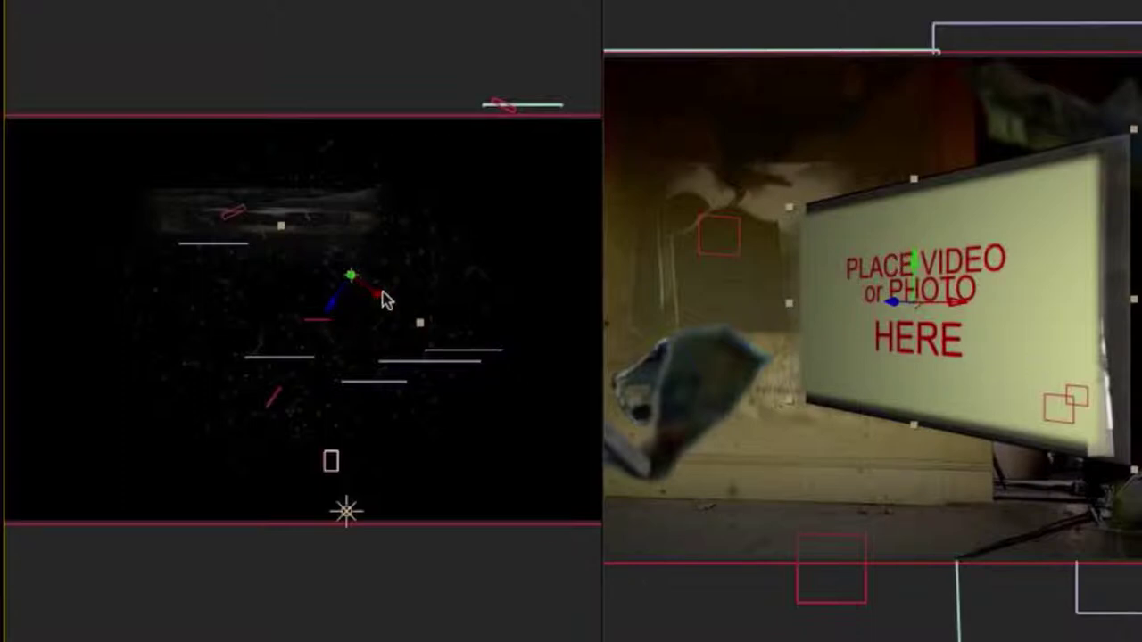
left_click_drag(400, 312, 353, 323)
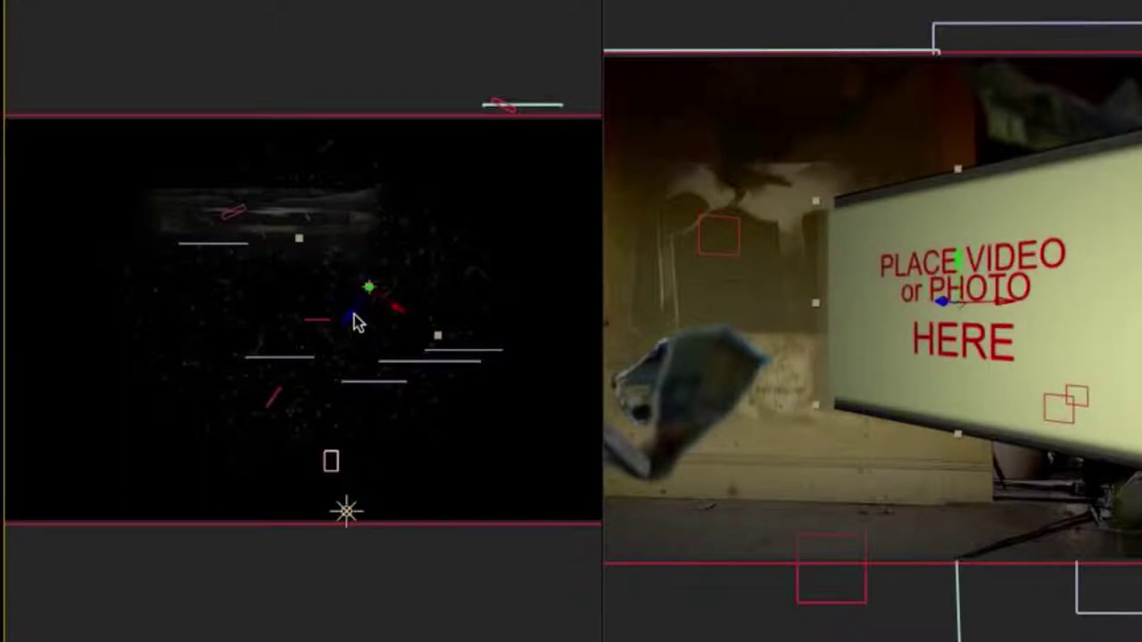
left_click_drag(356, 323, 379, 302)
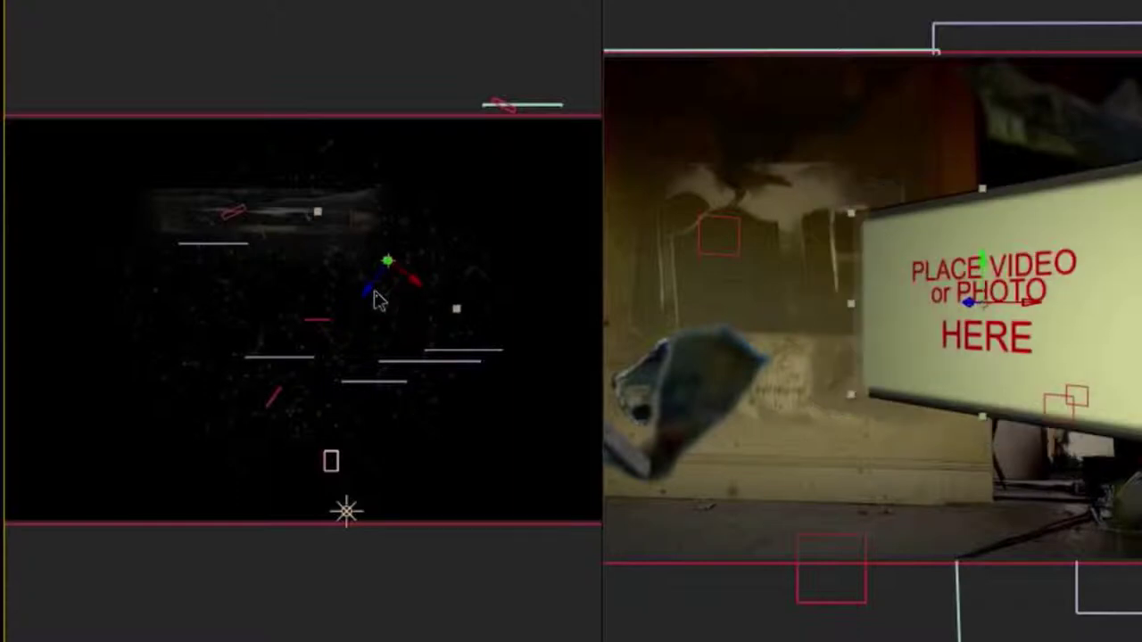
- Switch Comp.7 back to a single Active Camera view and reselect the Placeholder.11 layer
left_click(695, 638)
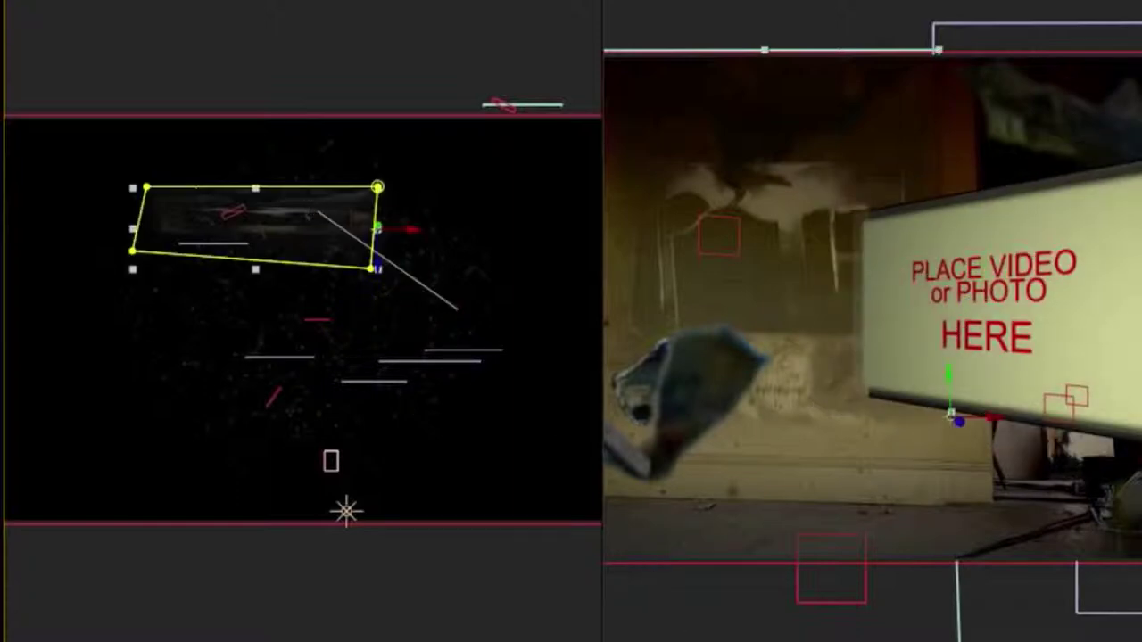
middle_click(722, 433)
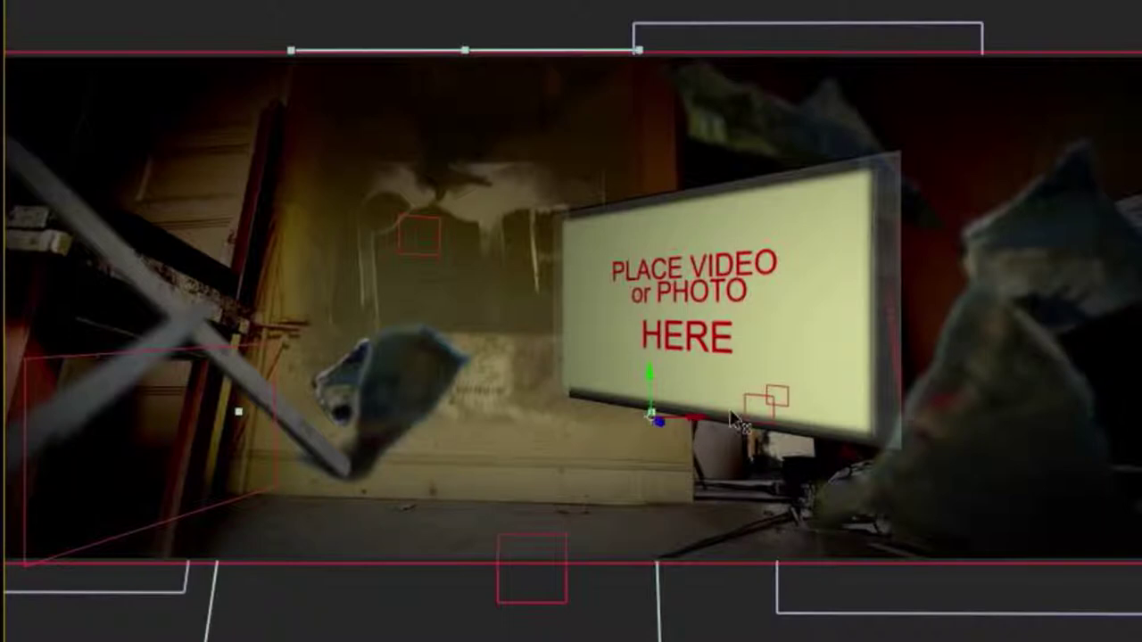
left_click_drag(729, 419, 732, 419)
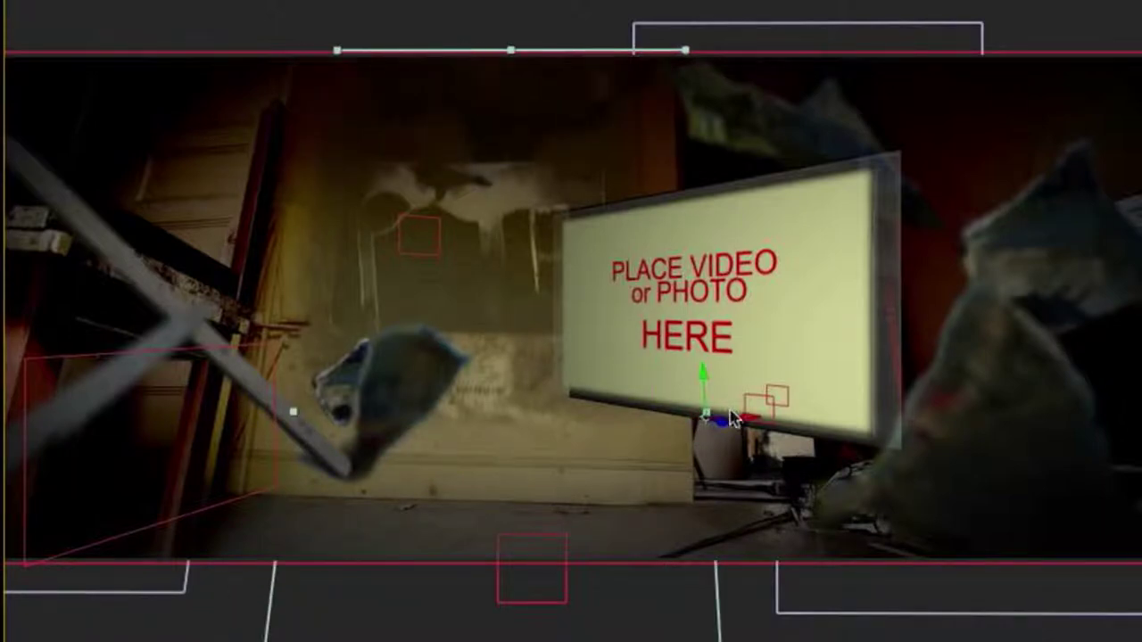
left_click(183, 638)
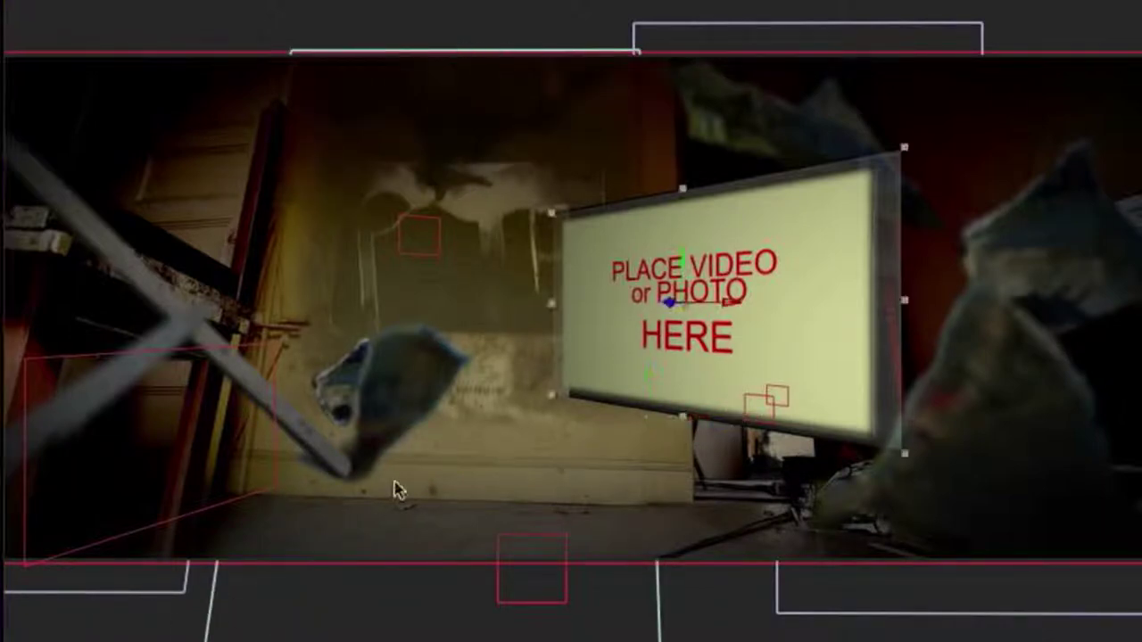
- Nudge Placeholder.11 sideways, undo the last change, and move its layer below the Paper.Scraps layers, directly above Broken.Wall.mov
mouse_move(737, 306)
left_mouse_down()
mouse_move(803, 303)
mouse_move(752, 304)
left_mouse_up()
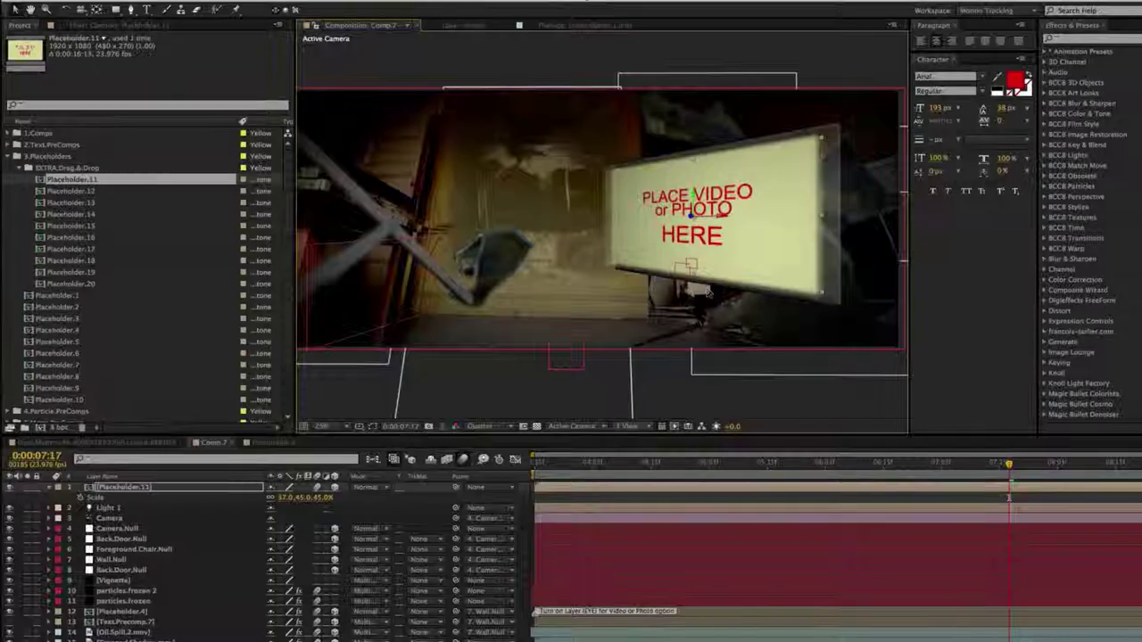
key("ctrl+z")
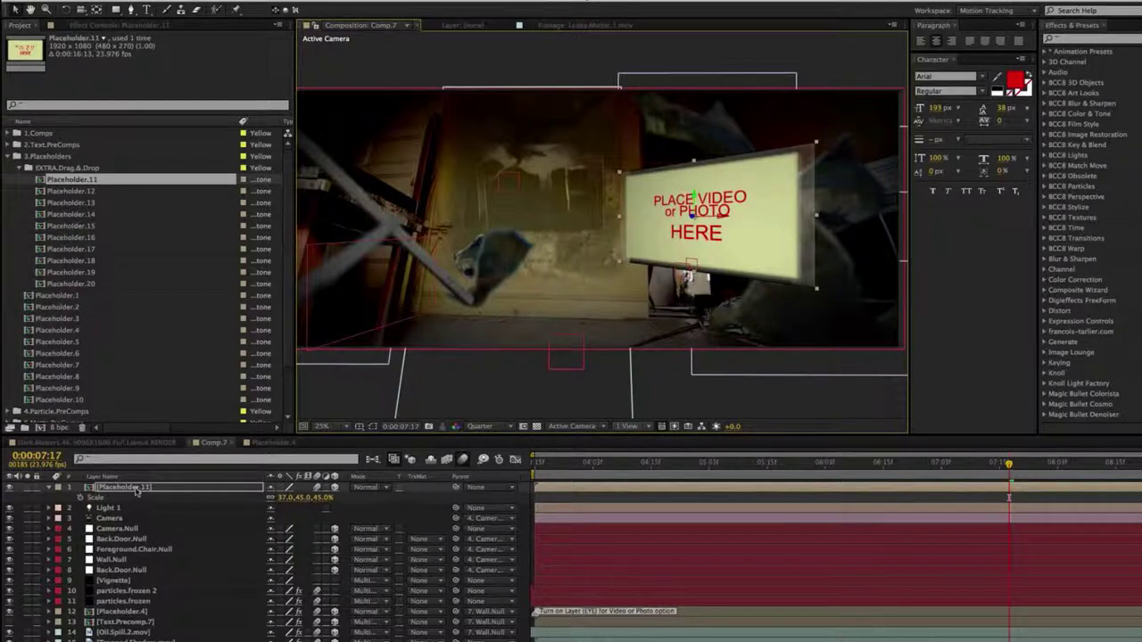
scroll(157, 637, "down", 5)
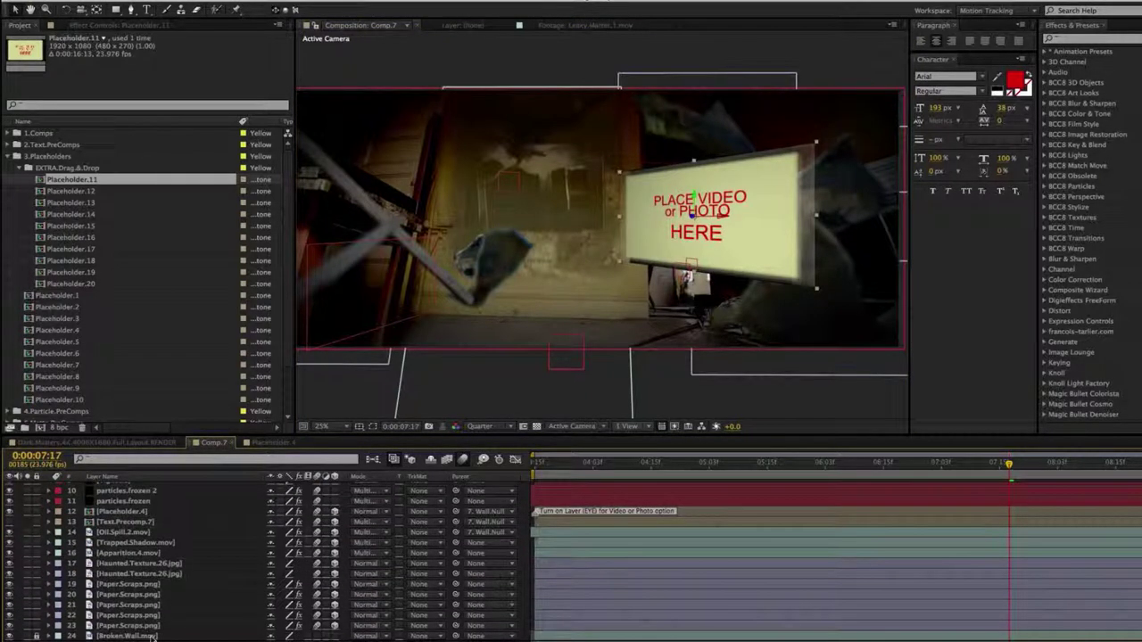
key("ctrl+v")
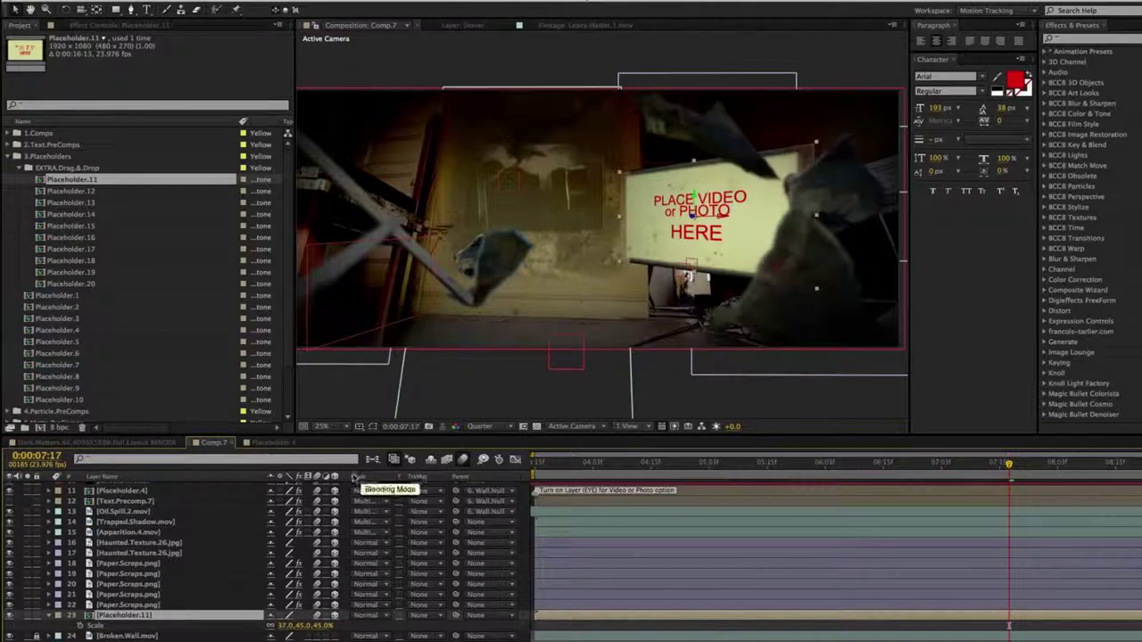
- Open the Placeholder.11 composition and add photodune-1616062-health-protection-m.jpg from the PhotoDune folder beneath the Film.Frame.png layer
double_click(125, 616)
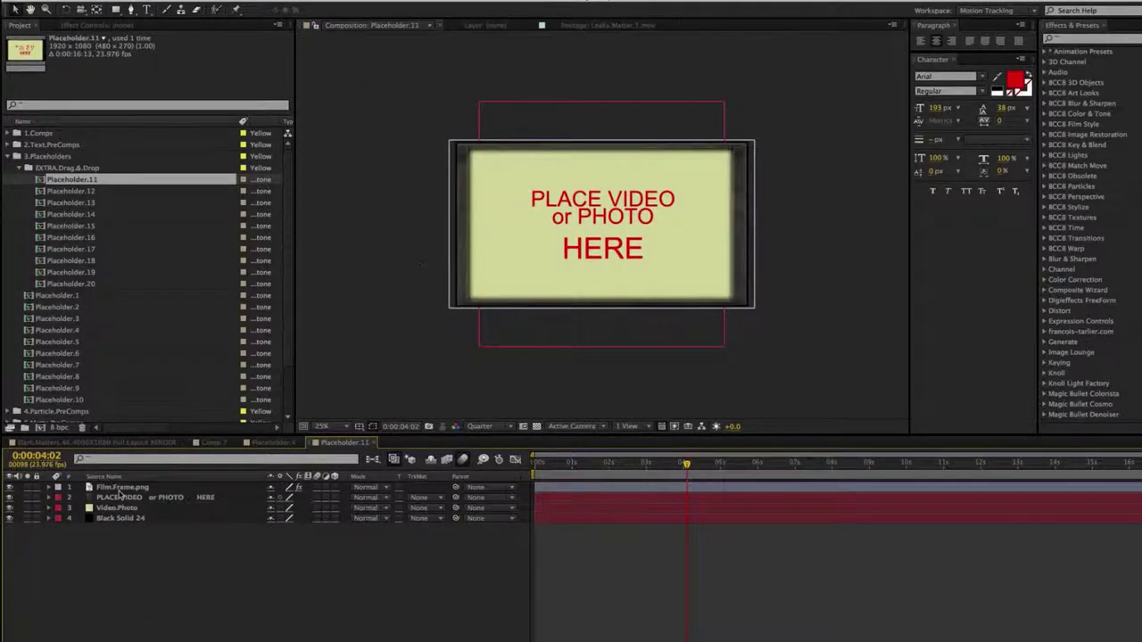
left_click(22, 169)
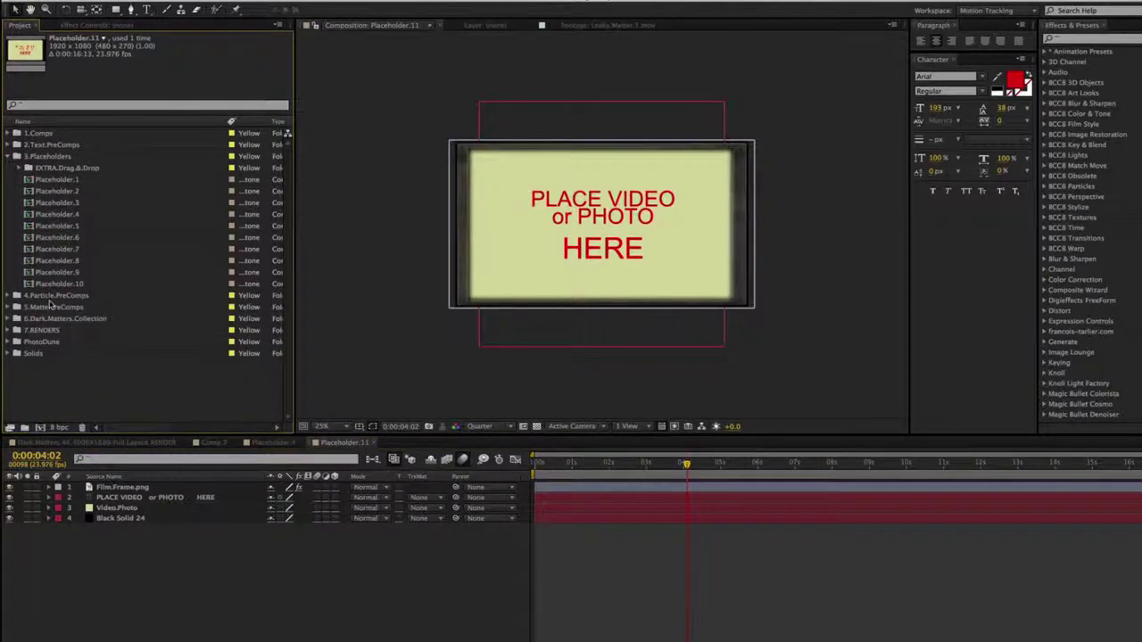
left_click(15, 342)
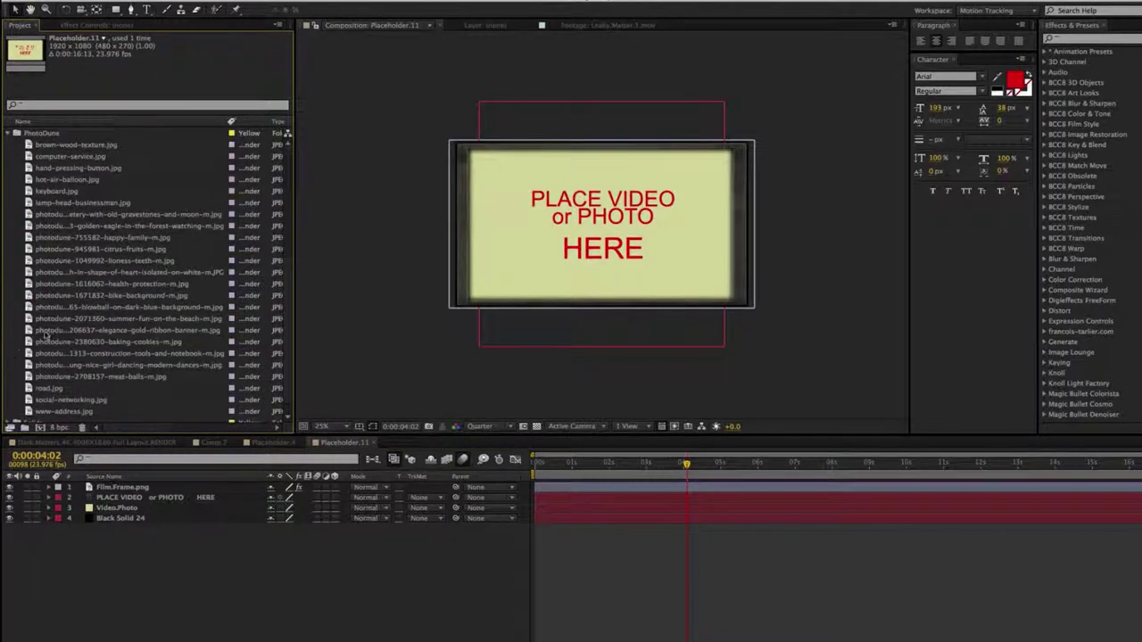
left_click(27, 283)
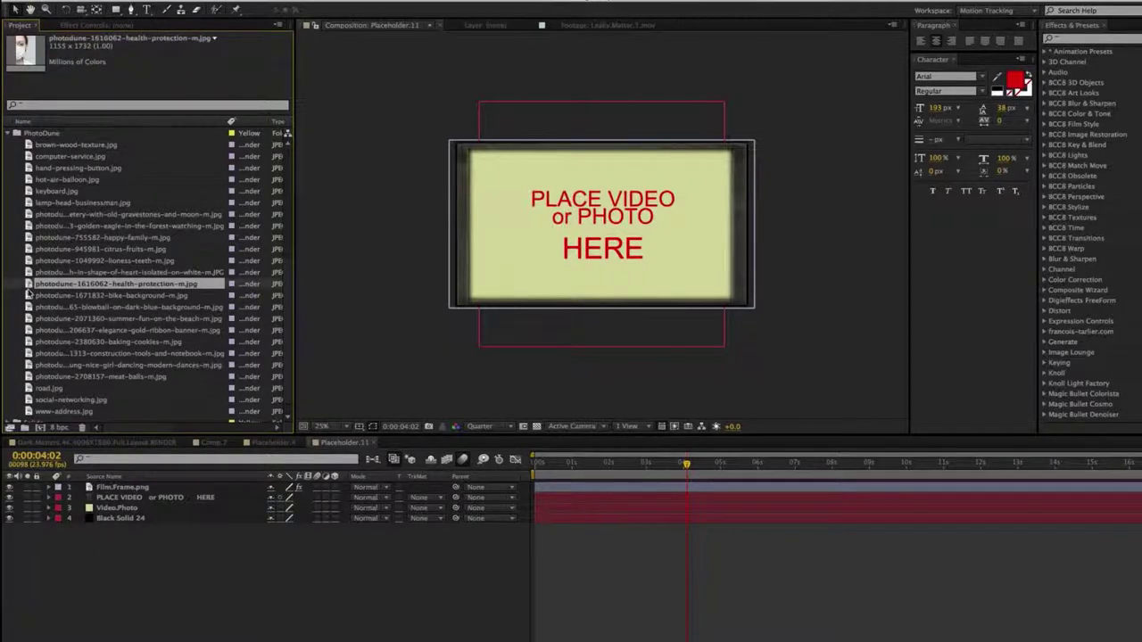
left_click_drag(80, 406, 116, 494)
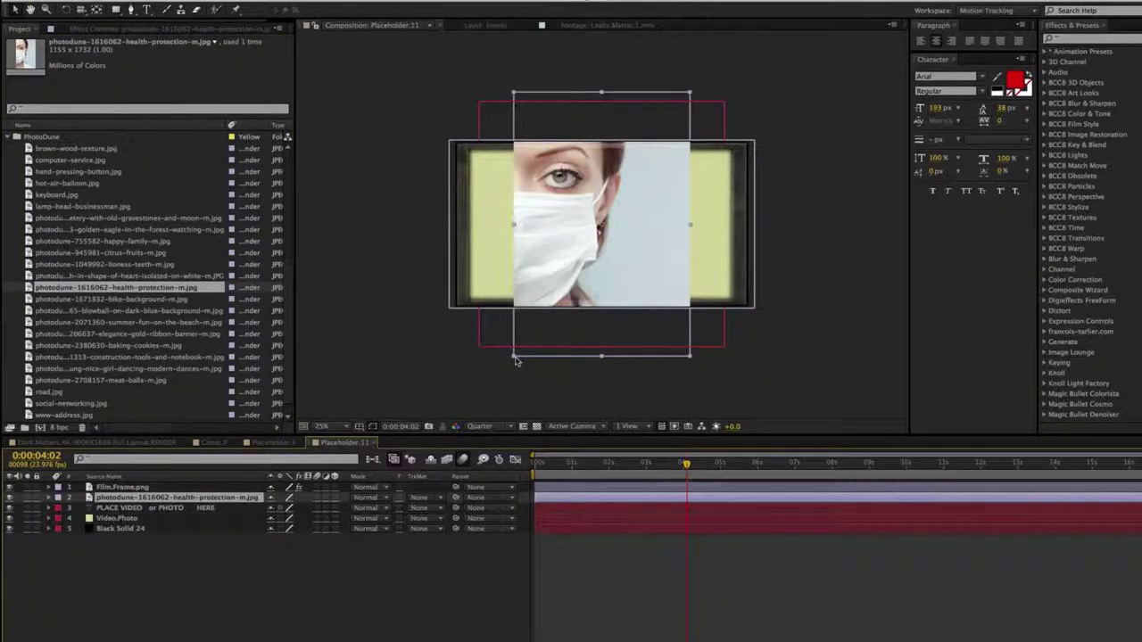
- Enlarge the health-protection photo to fill the frame's width and move it down so the woman's eye is framed
left_click_drag(514, 355, 464, 419)
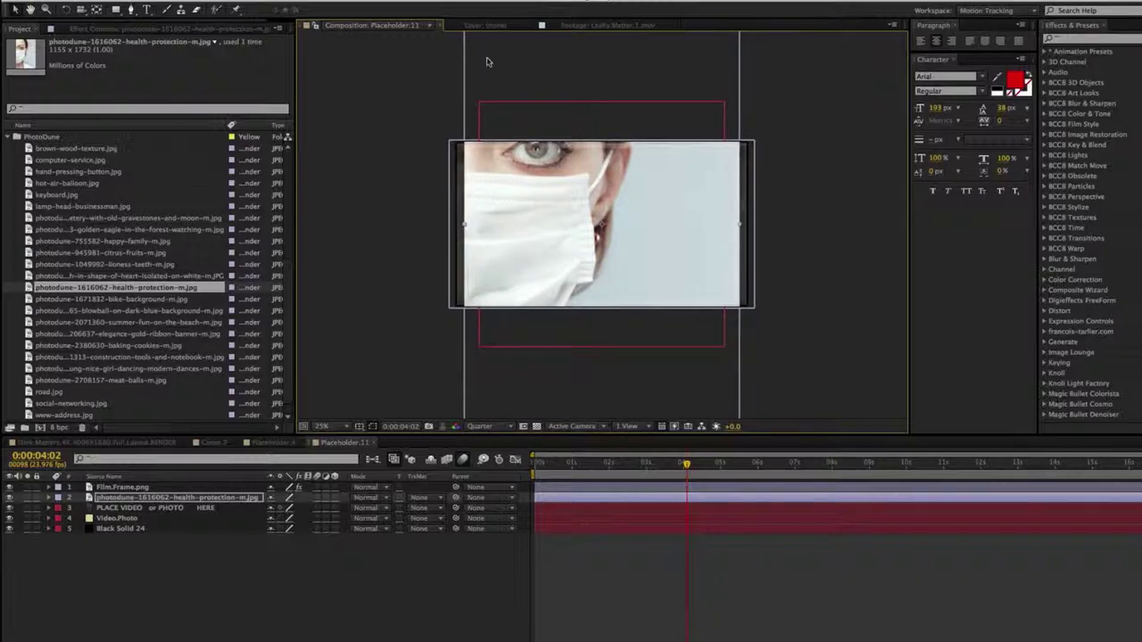
left_click_drag(489, 62, 485, 149)
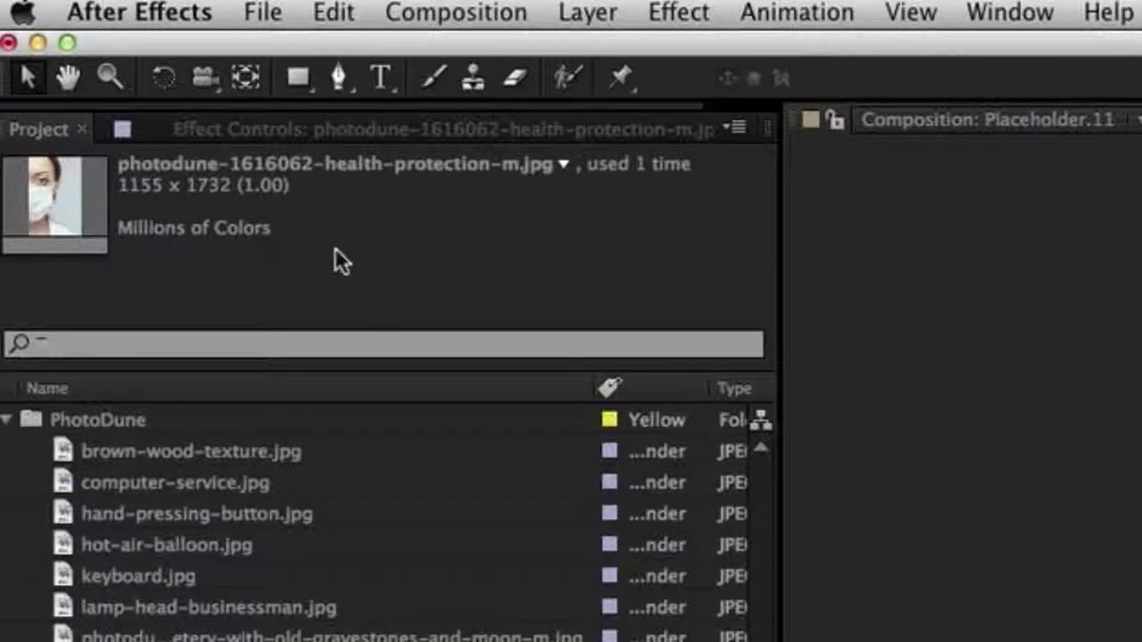
- Mask the photo with a rectangle just inside the frame, feather the mask by 9 pixels, and check it in Comp.7
left_click(291, 81)
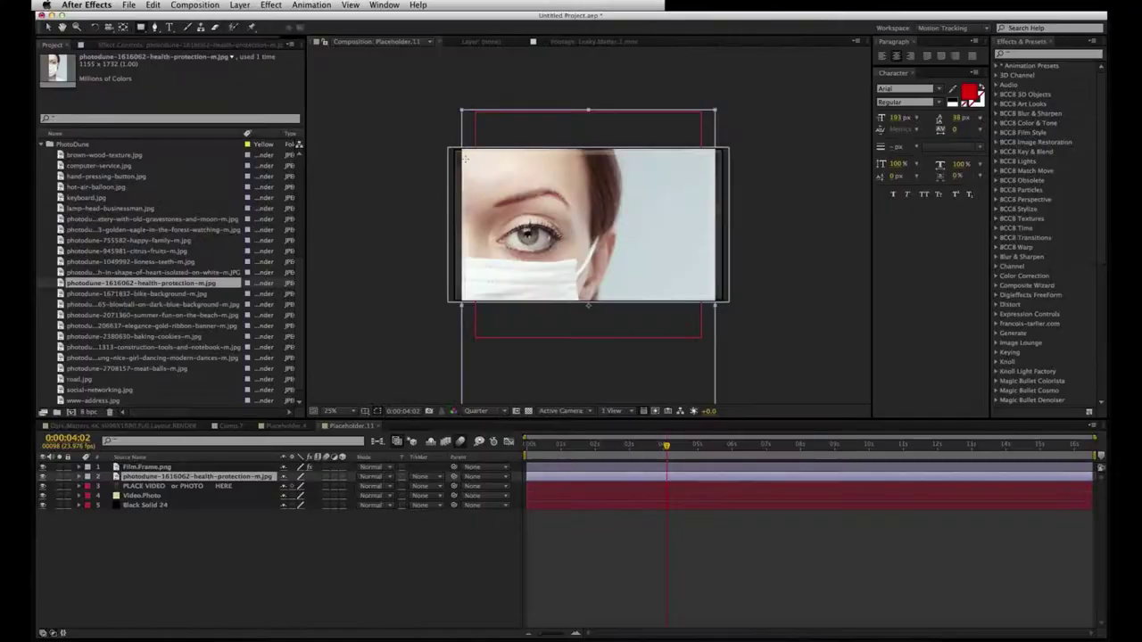
left_click_drag(465, 154, 711, 297)
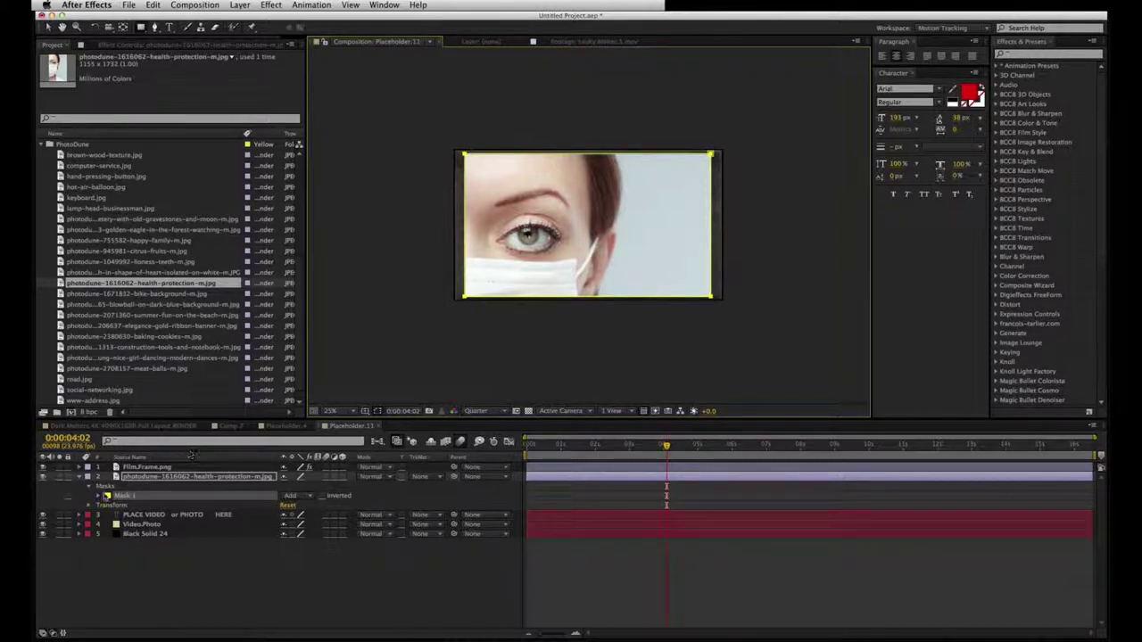
left_click(99, 496)
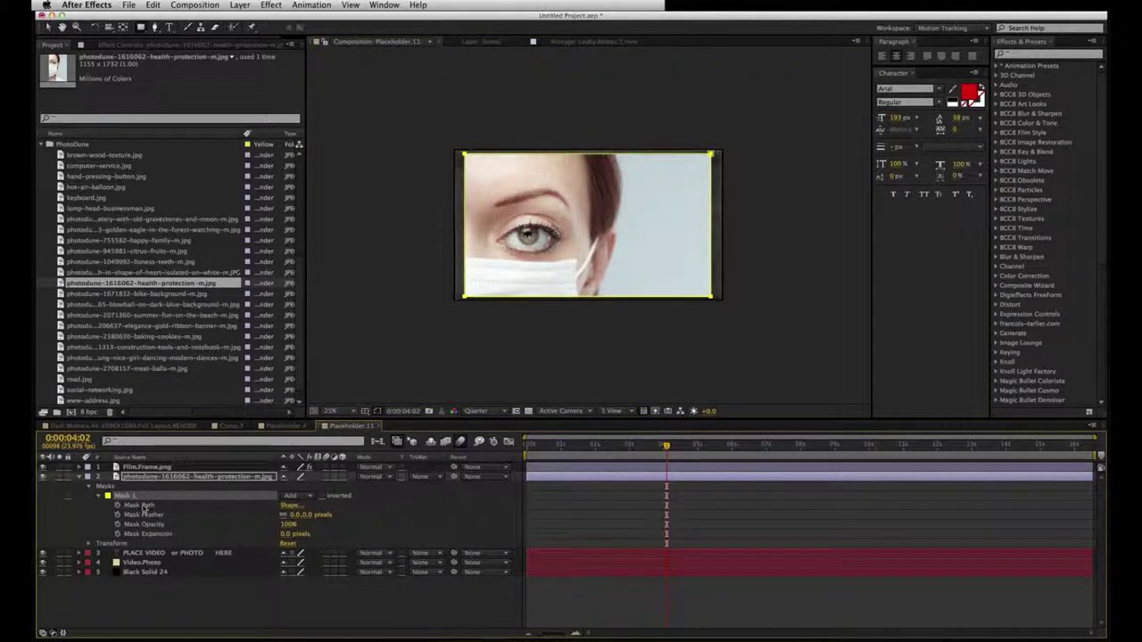
left_click(292, 516)
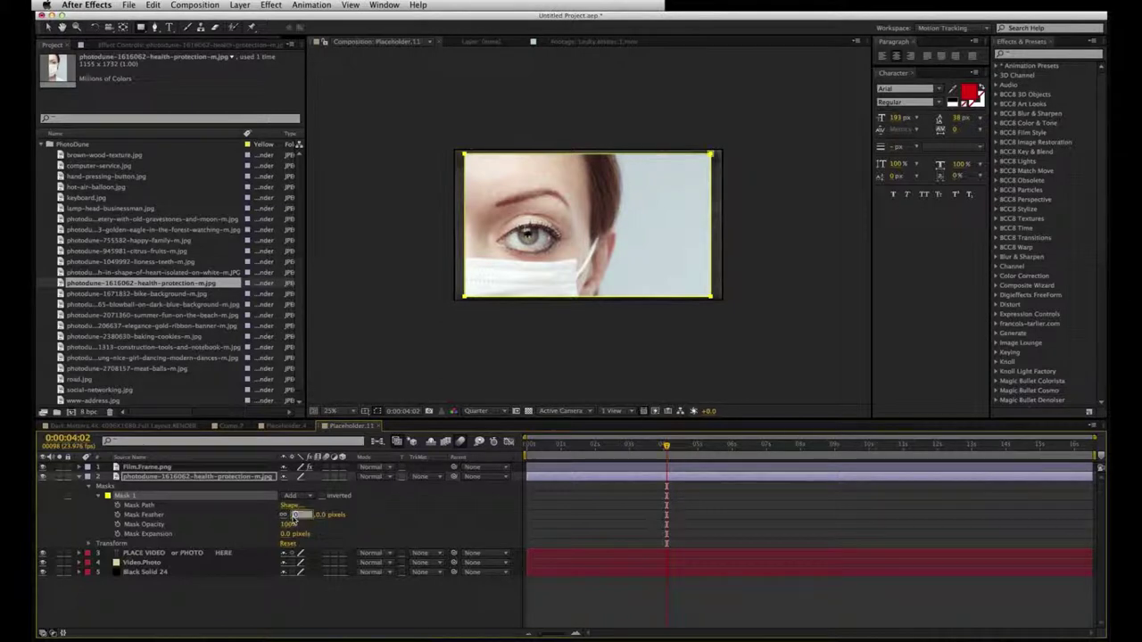
type("9")
key("Return")
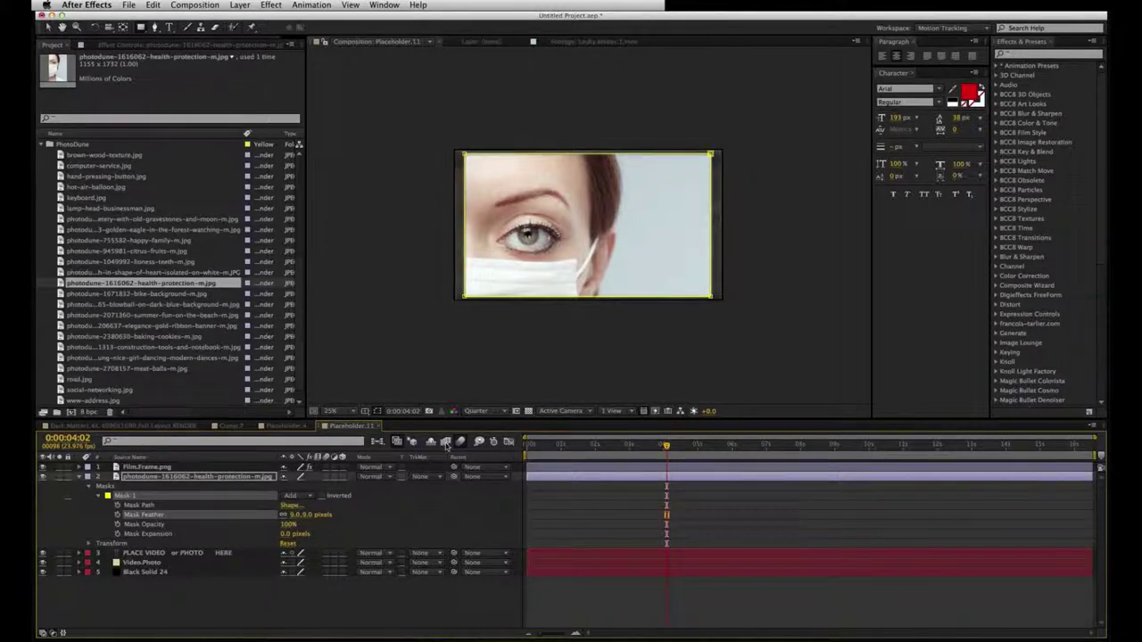
left_click(235, 426)
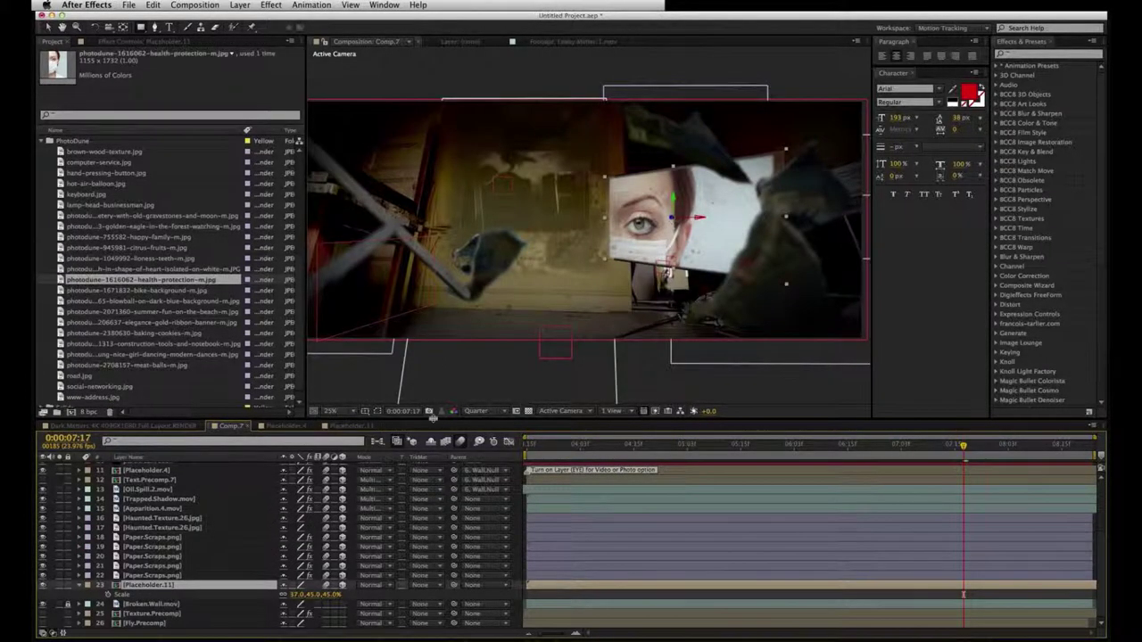
left_click(355, 427)
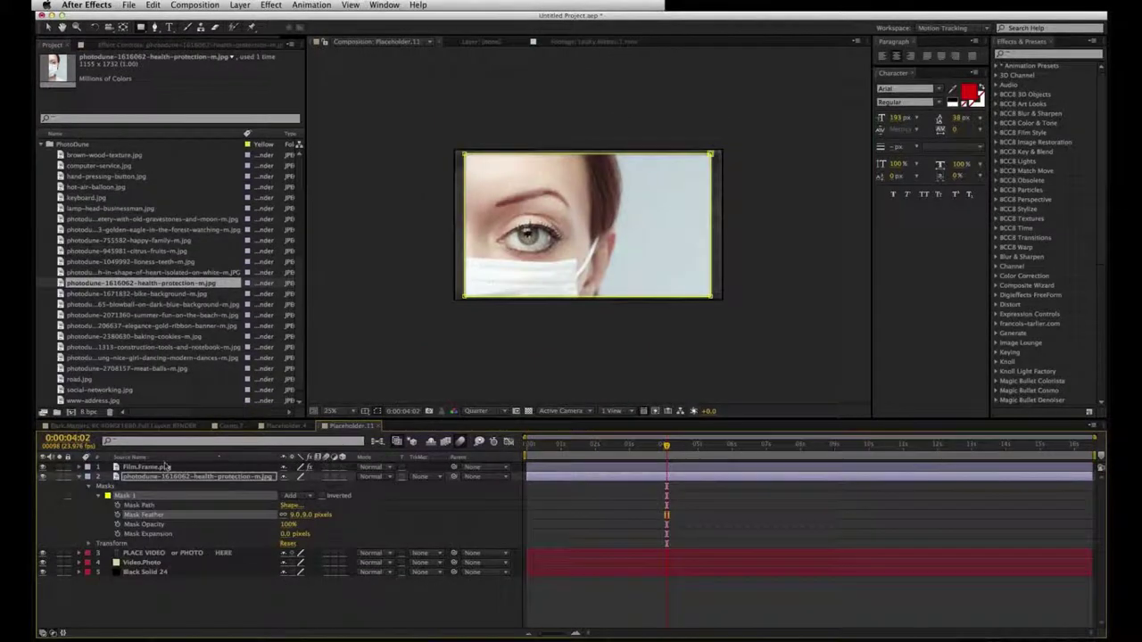
- Apply the Hue/Saturation effect to the health-protection photo and set Master Saturation to -64
left_click(149, 480)
left_click(294, 5)
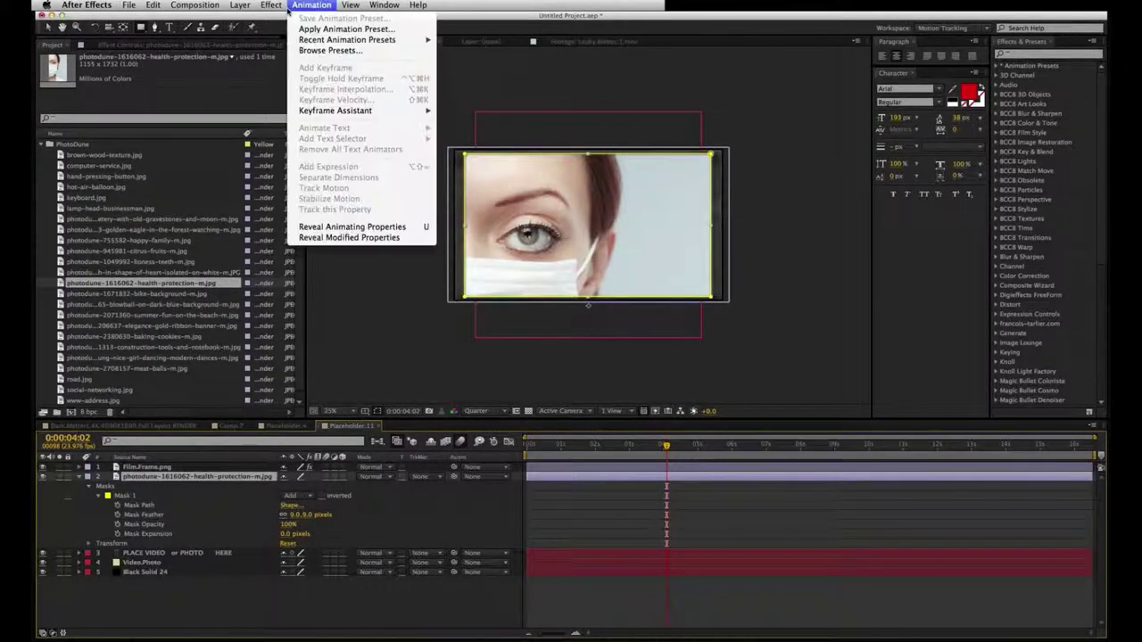
mouse_move(272, 5)
mouse_move(279, 283)
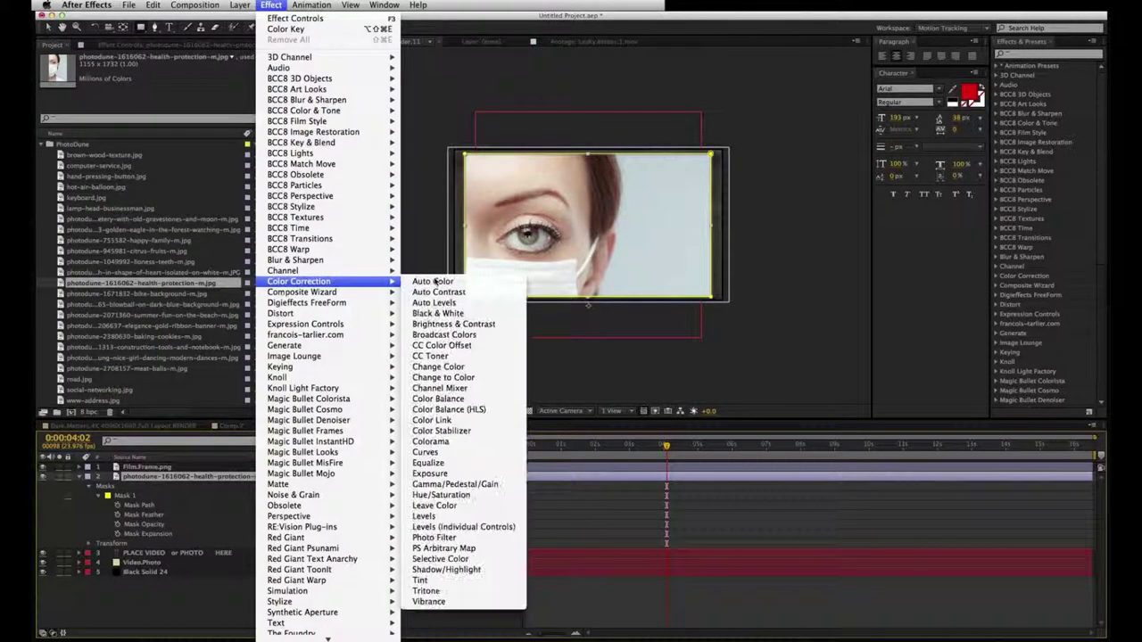
left_click(441, 494)
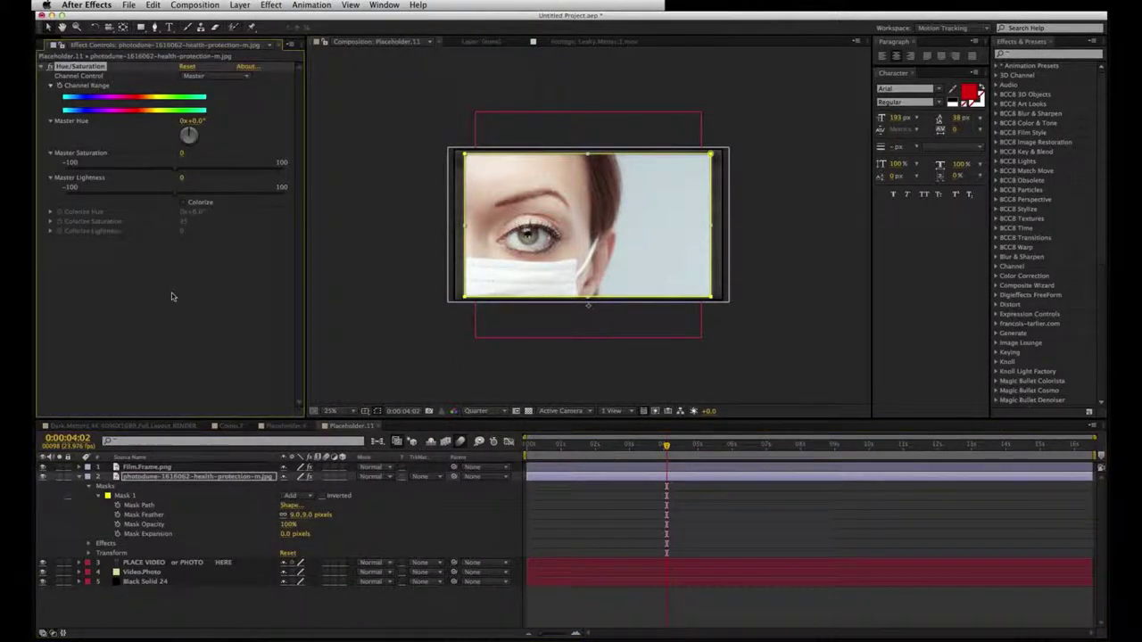
left_click_drag(118, 172, 106, 171)
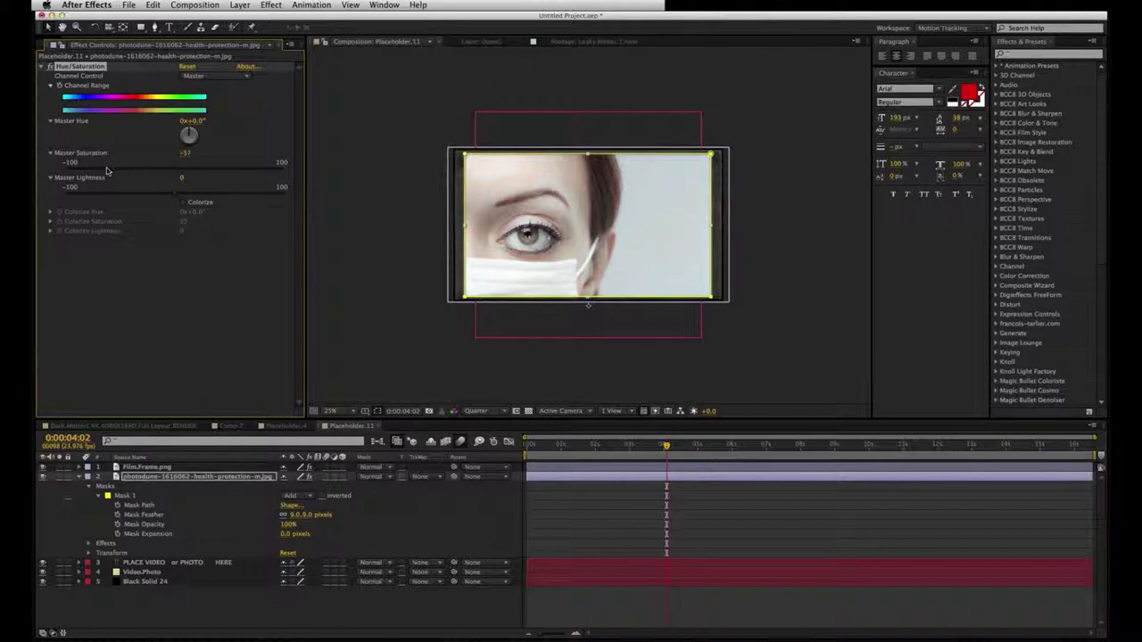
- Add a Curves effect to the photo and pull the lower part of the RGB curve down to darken it
left_click(271, 6)
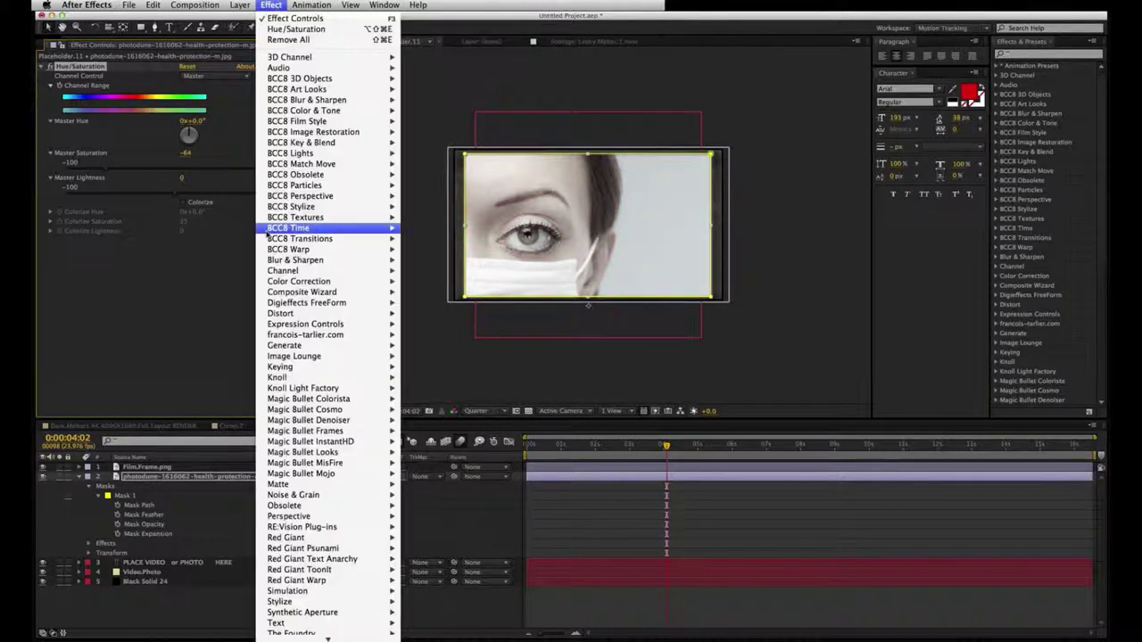
mouse_move(303, 281)
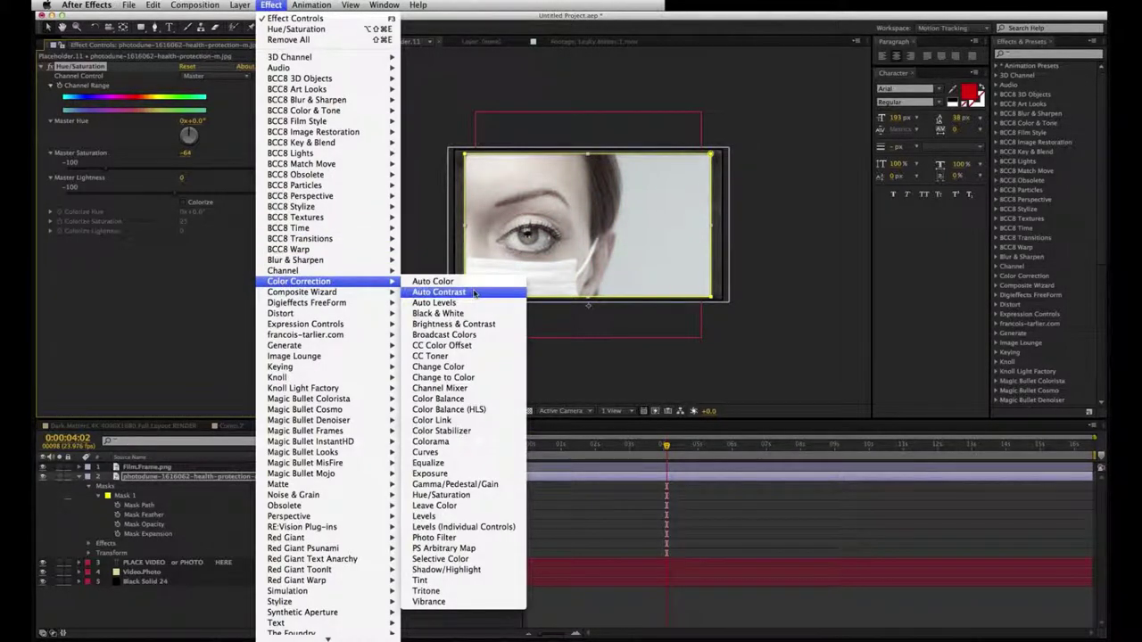
left_click(426, 453)
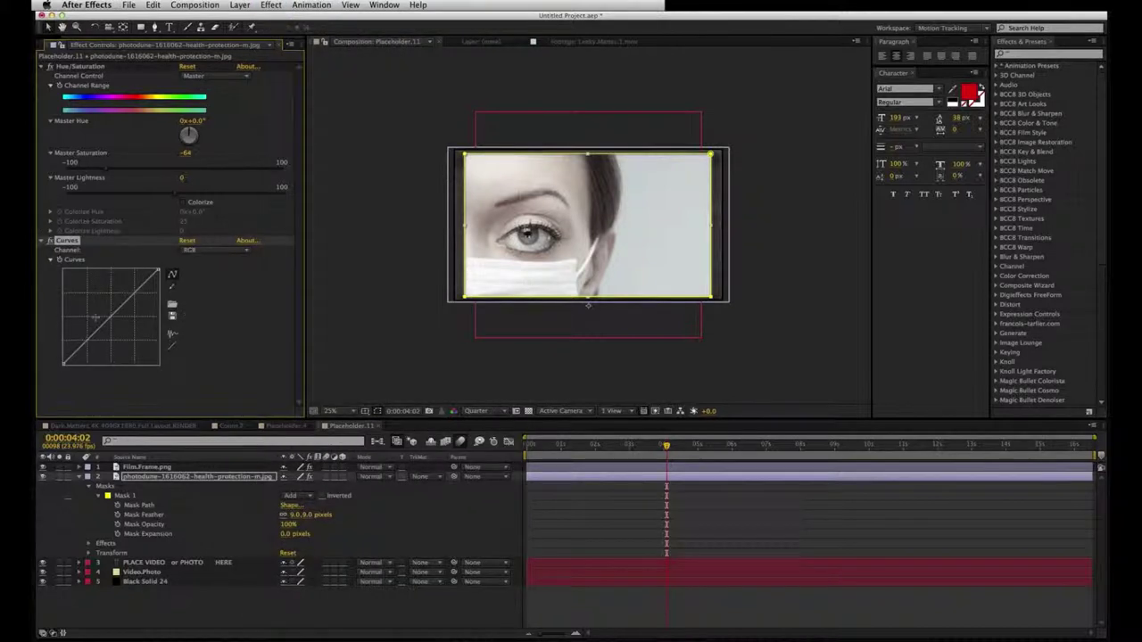
left_click_drag(98, 332, 106, 357)
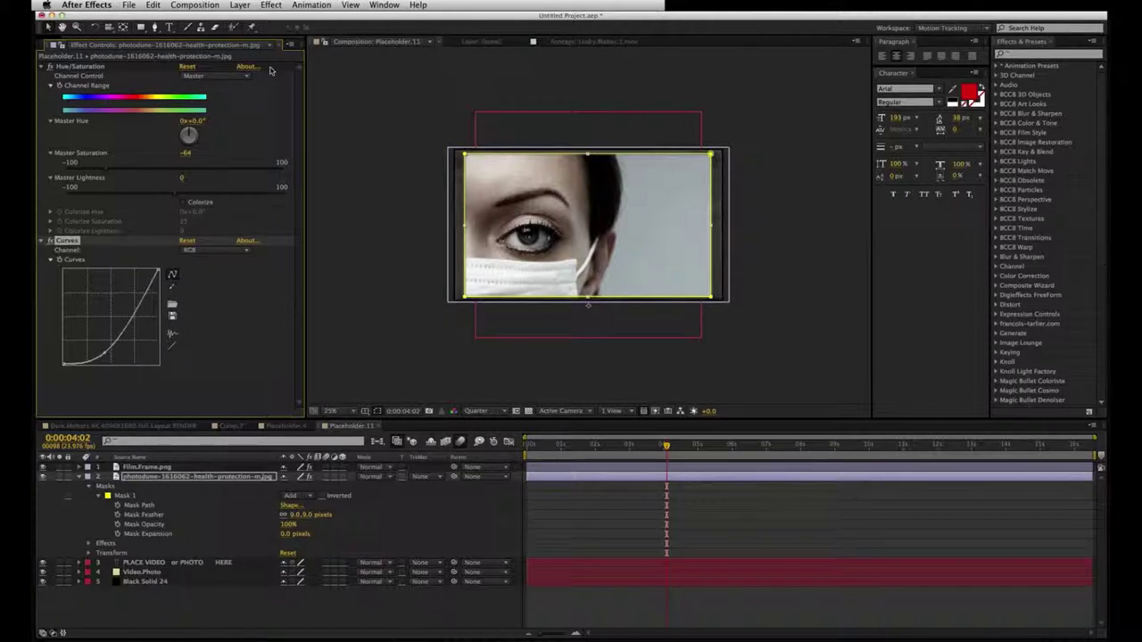
- Apply Roughen Edges to the health-protection photo with Edge Type Roughen Color, Border 22.70 and Scale 107
left_click(270, 6)
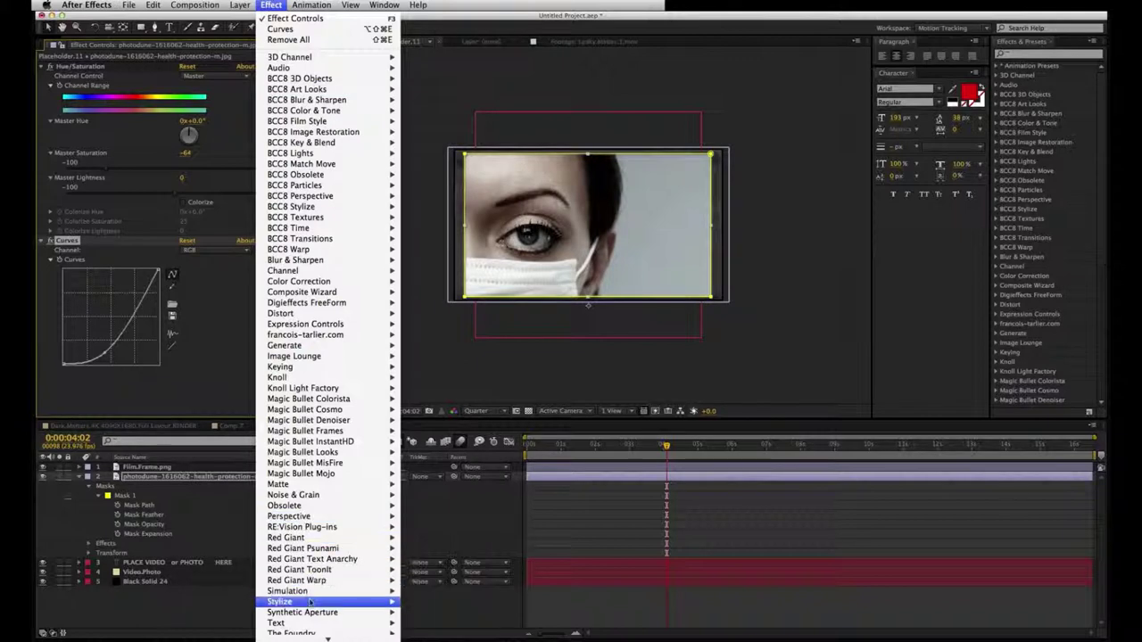
left_click(546, 284)
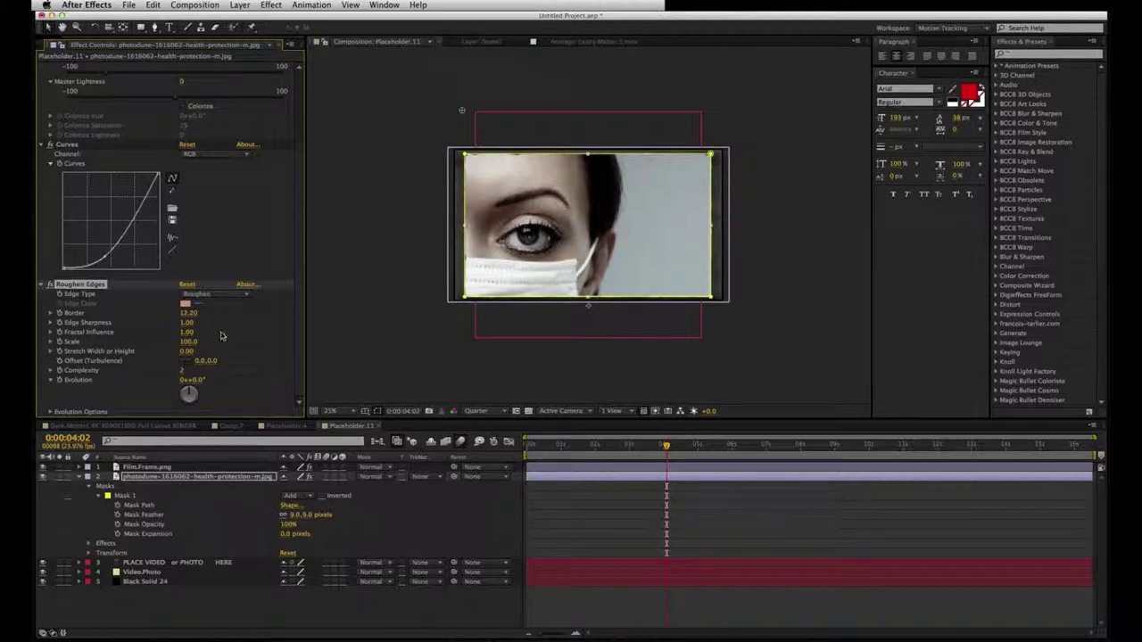
left_click(221, 295)
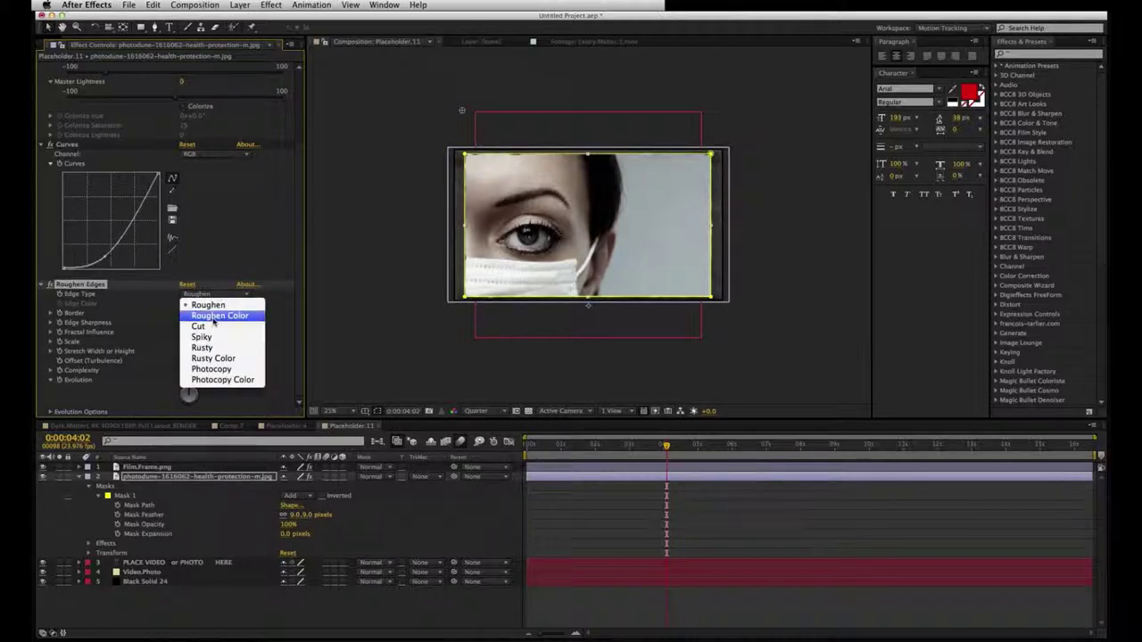
left_click(212, 331)
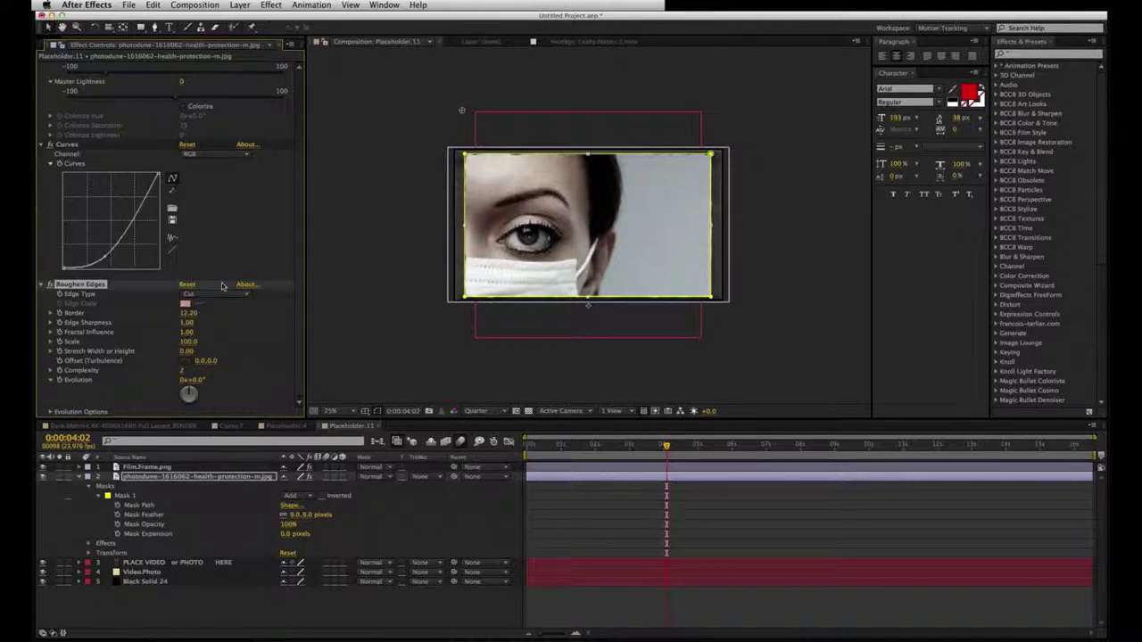
left_click(214, 297)
left_click(214, 311)
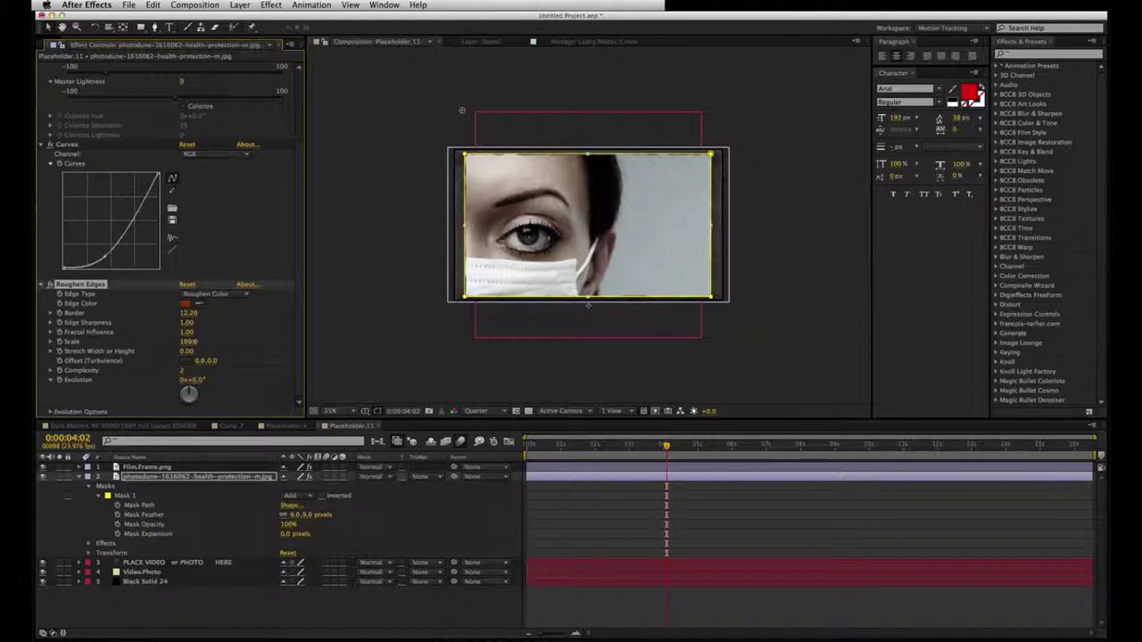
left_click_drag(207, 343, 199, 346)
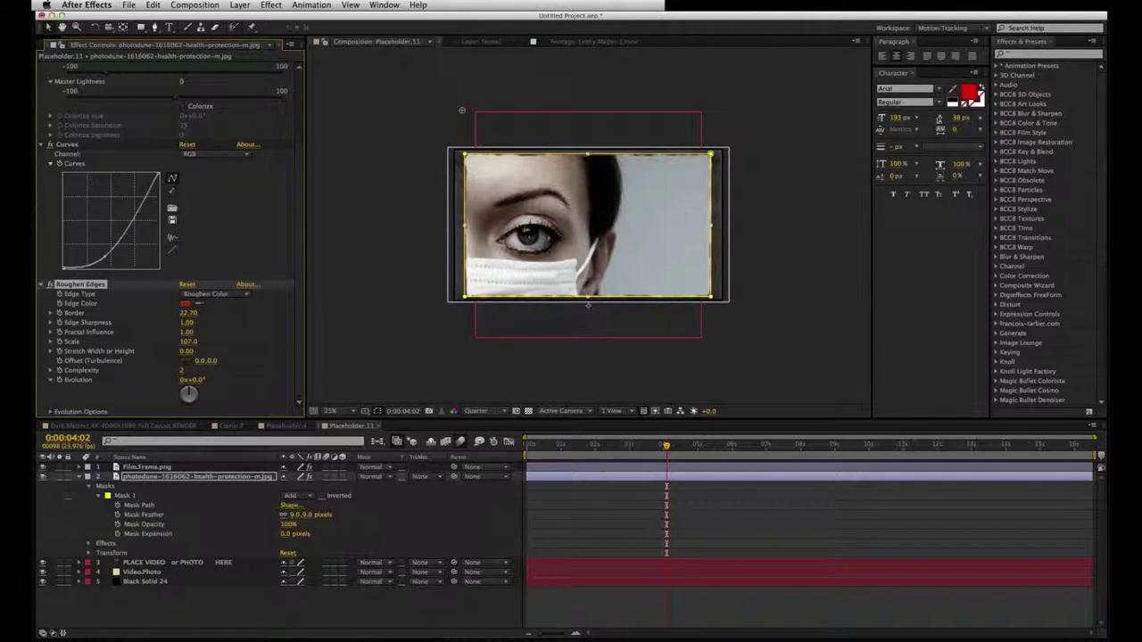
- Add the CC Burn Film effect to the photo, set Burn to 26, and switch to Comp.7
left_click(266, 8)
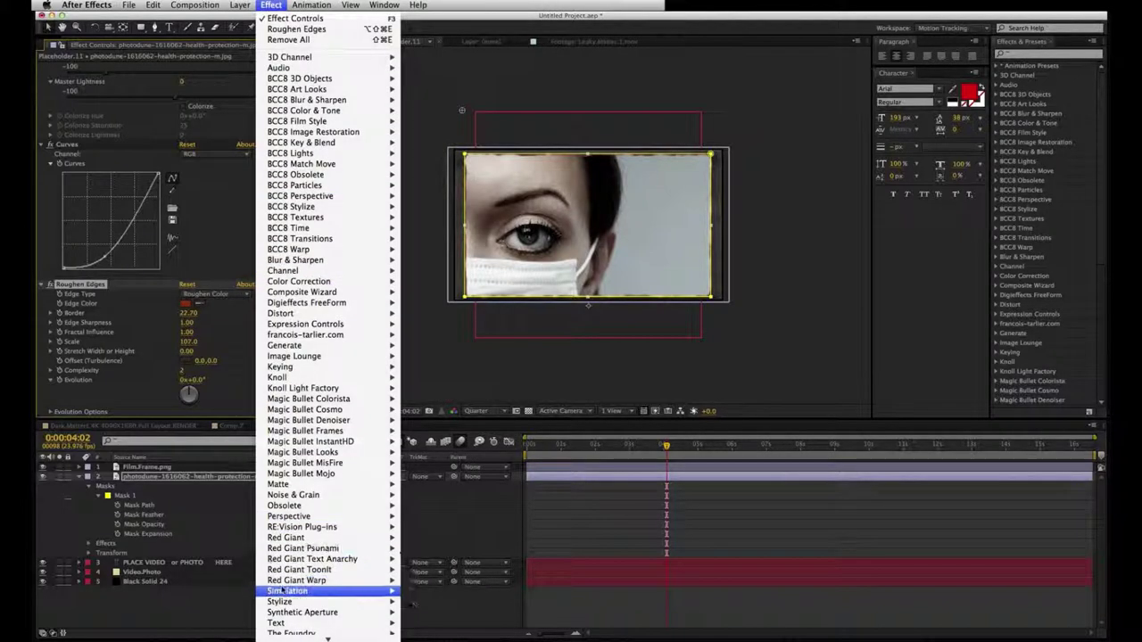
mouse_move(279, 604)
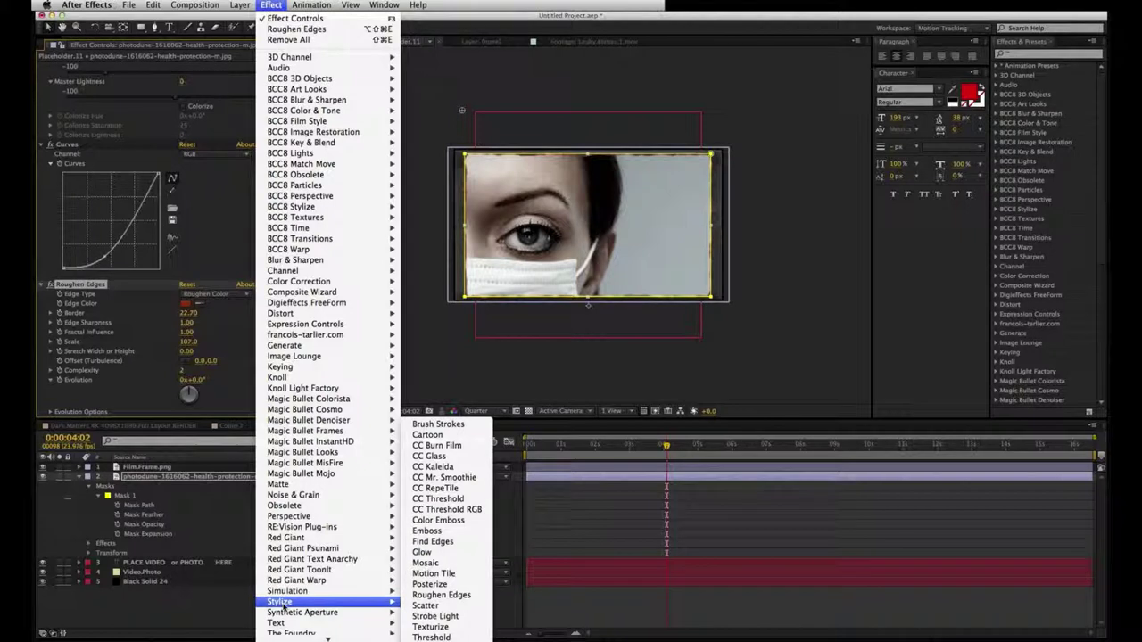
mouse_move(374, 602)
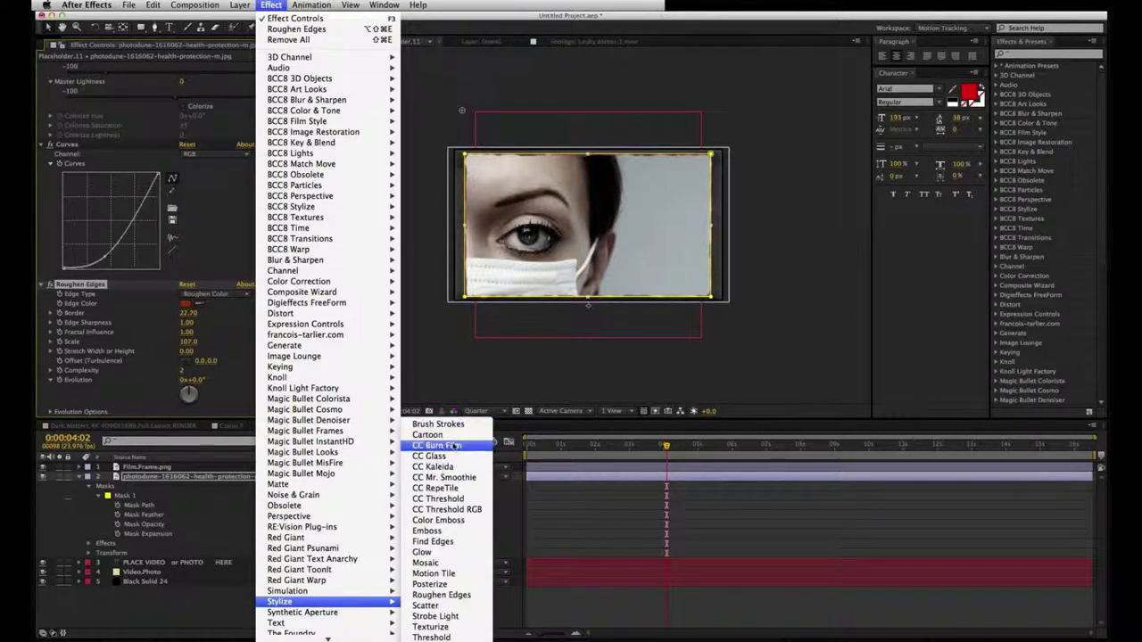
left_click(439, 445)
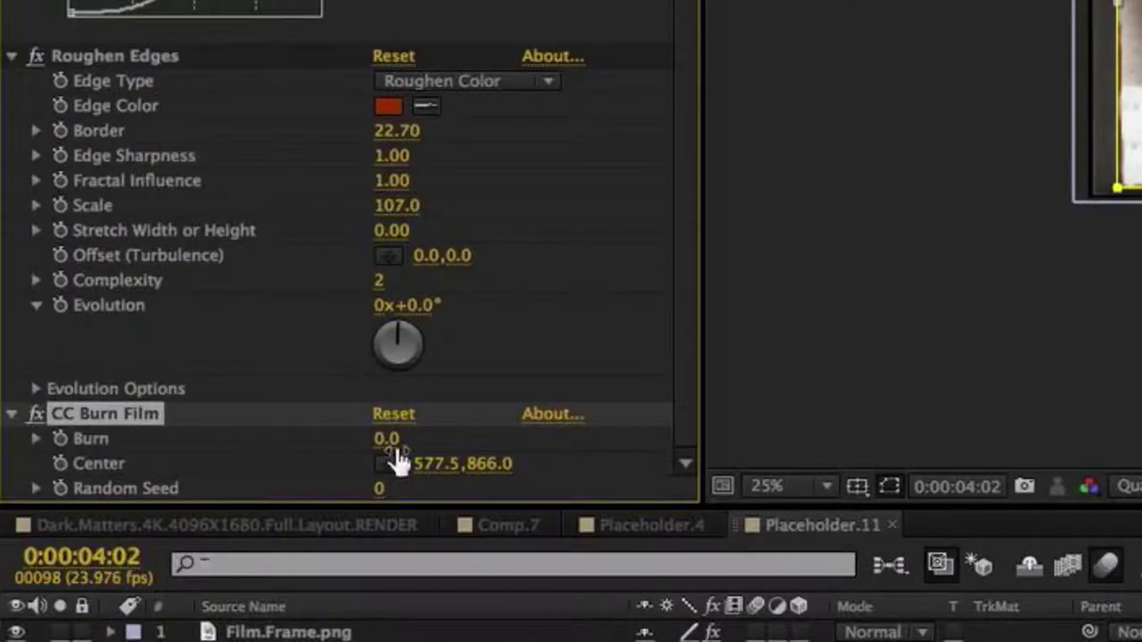
mouse_move(413, 438)
left_mouse_down()
mouse_move(399, 439)
mouse_move(417, 439)
left_mouse_up()
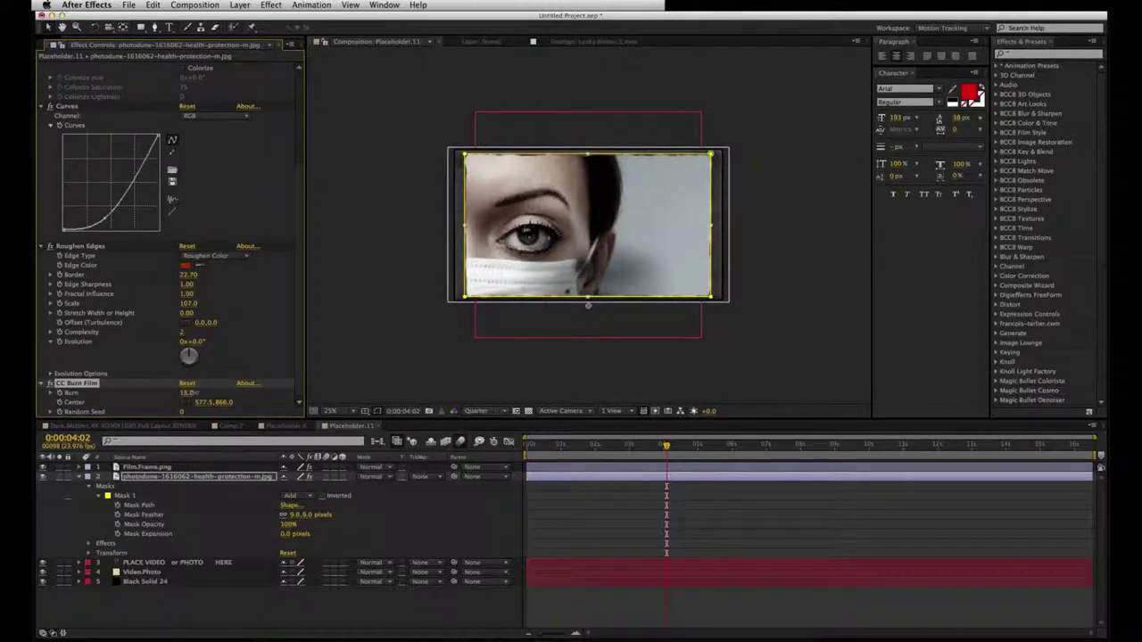
left_click_drag(195, 393, 198, 393)
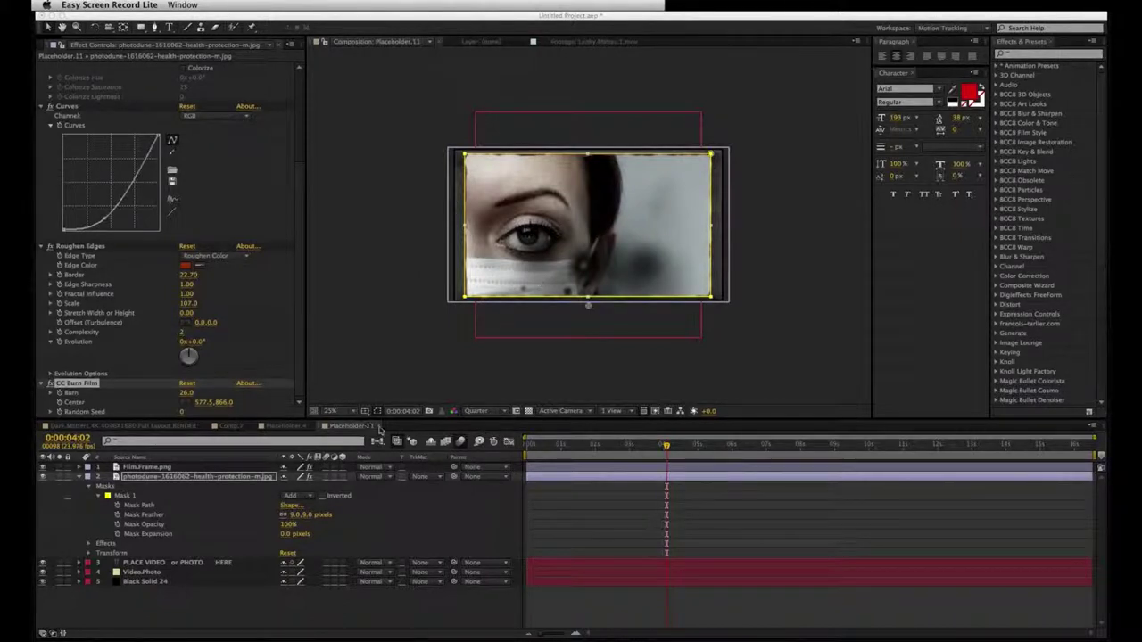
left_click(230, 426)
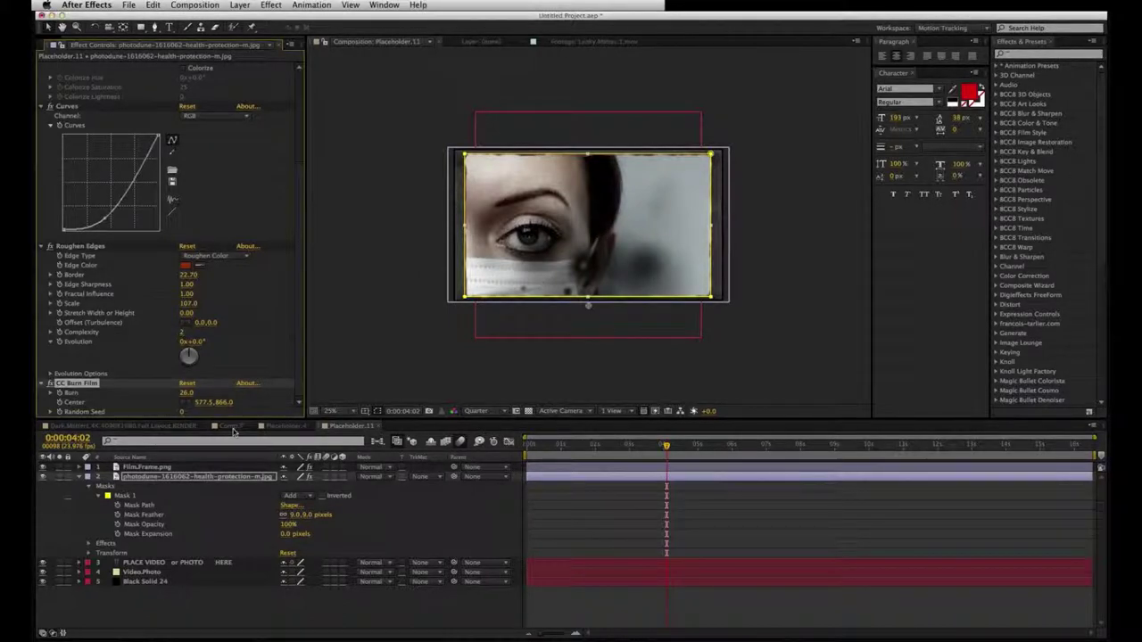